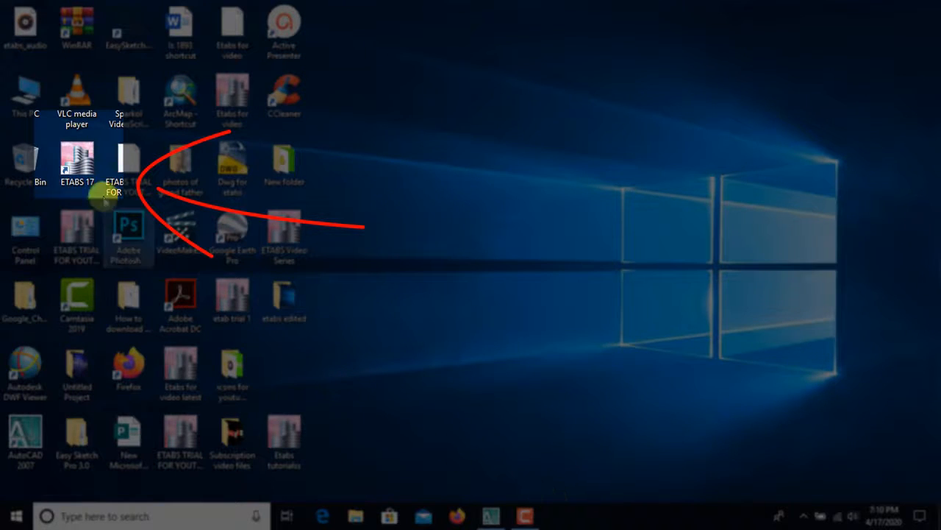
Step: Launch ETABS 17 and start a new model
double_click(86, 163)
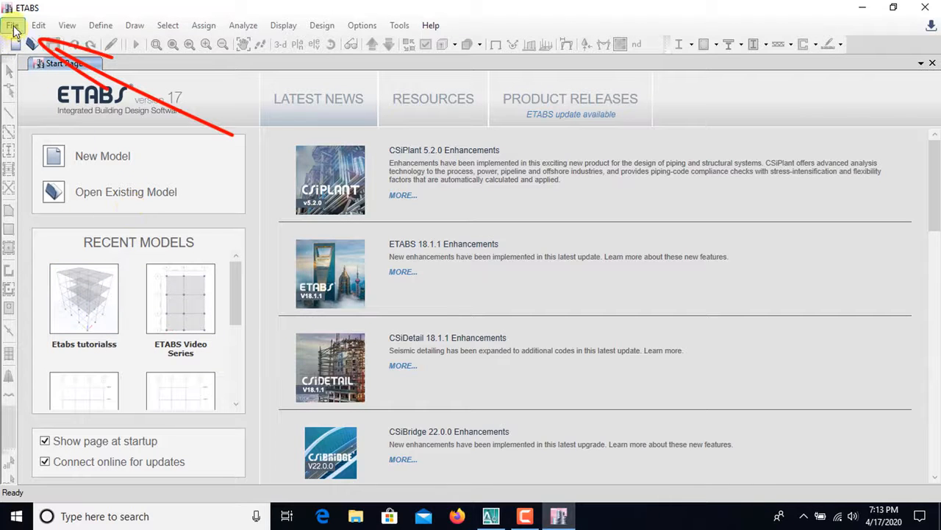
click(12, 27)
click(13, 27)
click(12, 26)
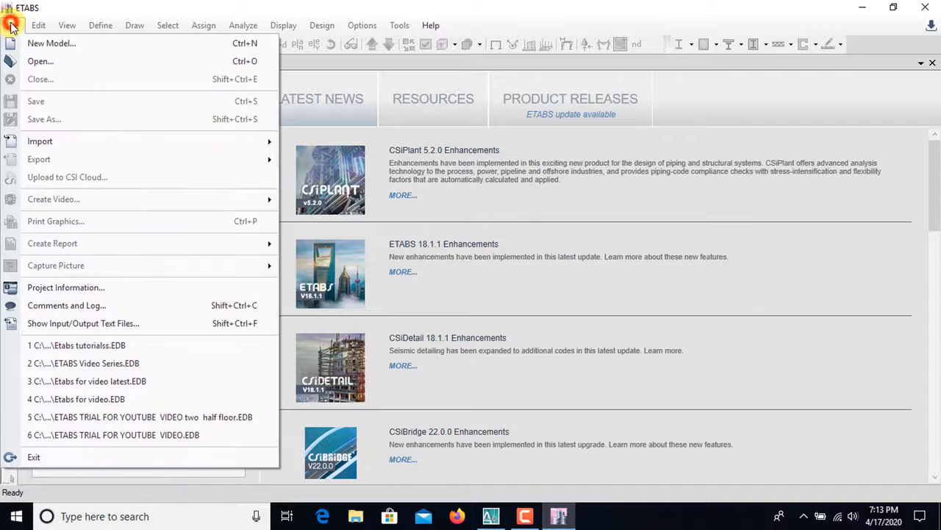
click(27, 44)
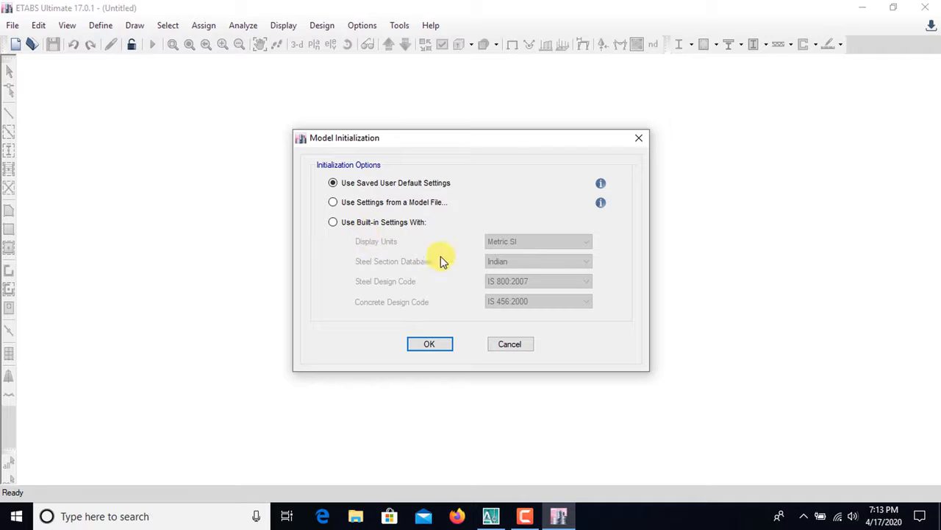
Step: Initialize the model with built-in settings: Metric SI units, Indian steel sections, IS 800:2007 steel code and IS 456:2000 concrete code
click(333, 223)
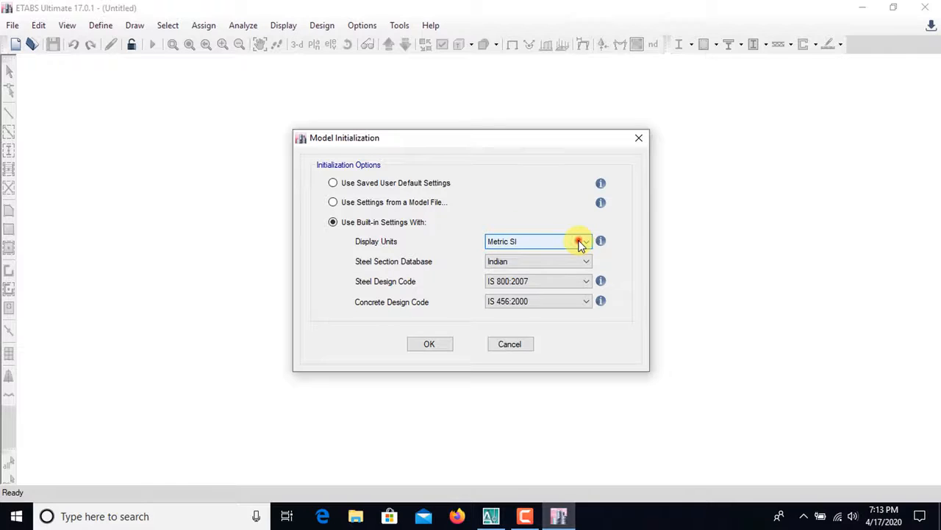
click(581, 242)
click(580, 243)
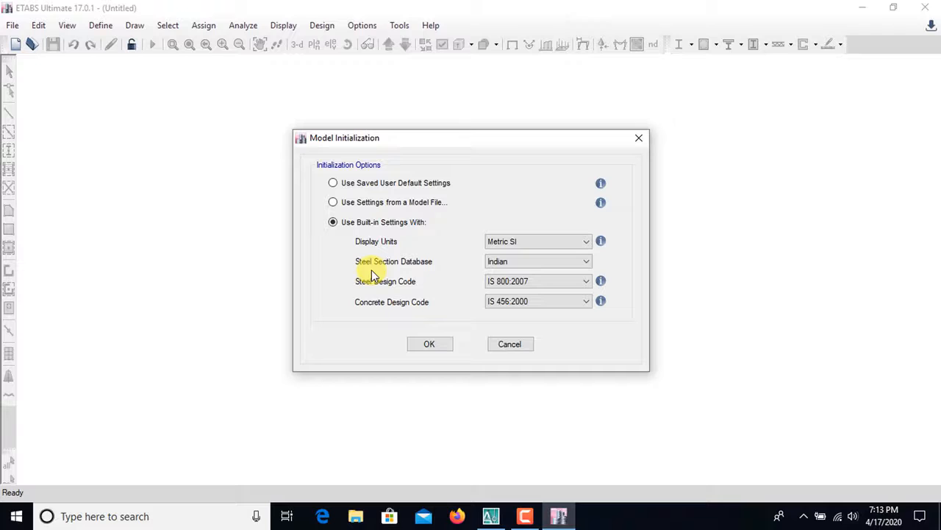
click(569, 303)
click(570, 305)
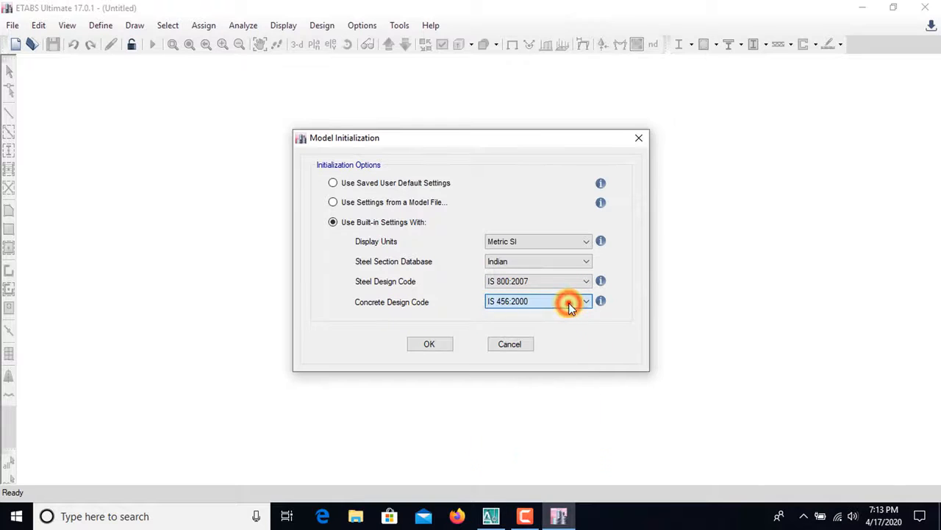
click(430, 345)
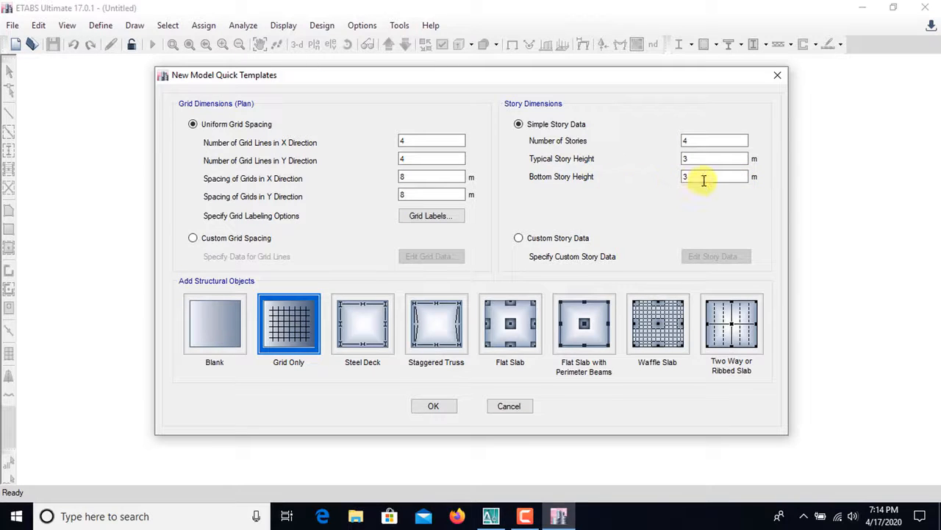
Step: Choose custom grid spacing for the new model's plan and open its grid data for editing
click(698, 158)
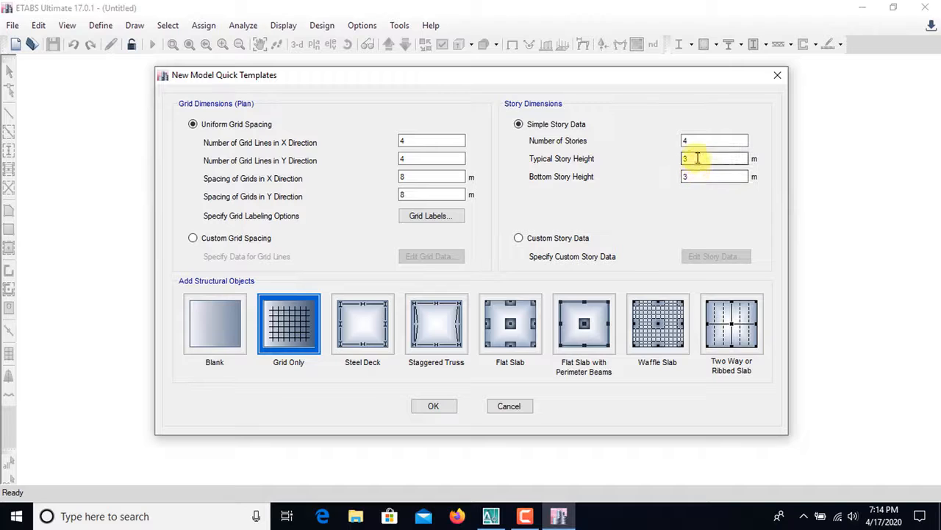
click(693, 179)
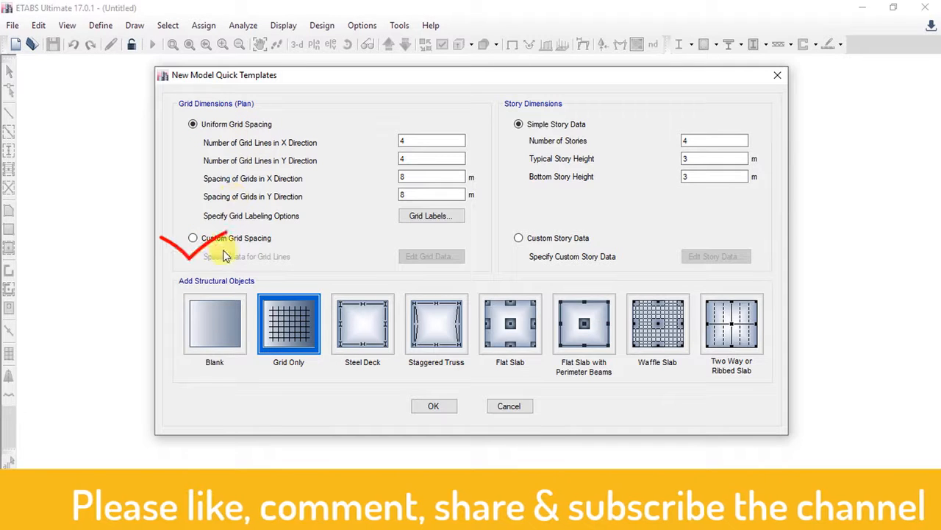
click(193, 239)
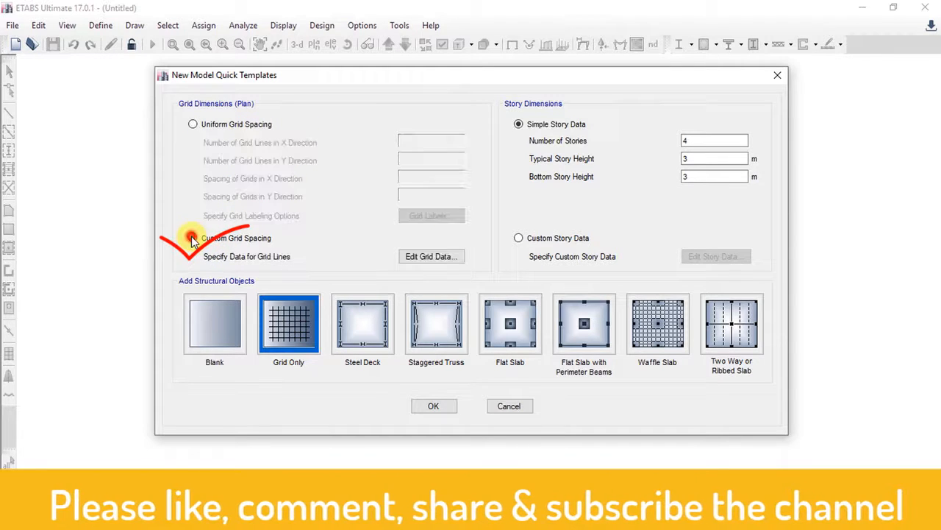
click(435, 257)
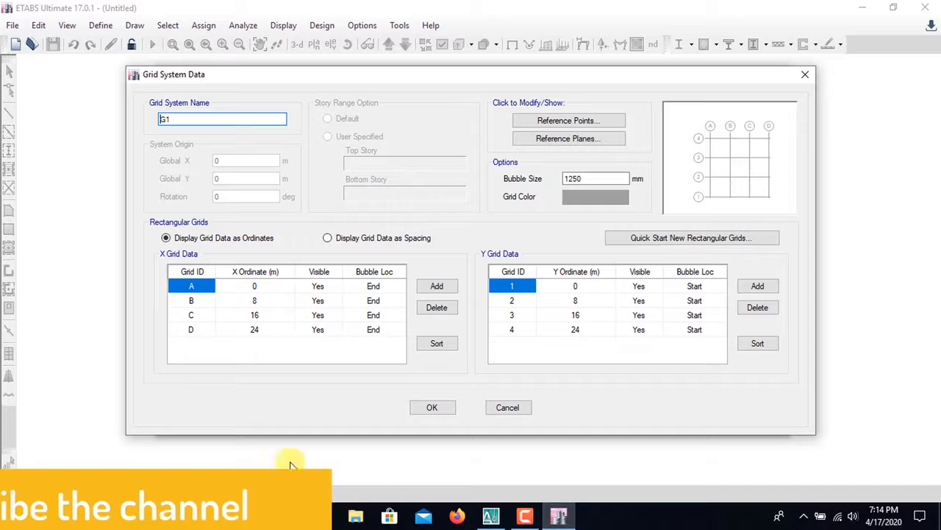
Step: Switch to AutoCAD and examine the horizontal dimensions between column centre lines along the lower edge of the floor plan
click(491, 516)
scroll(512, 291, up, 5)
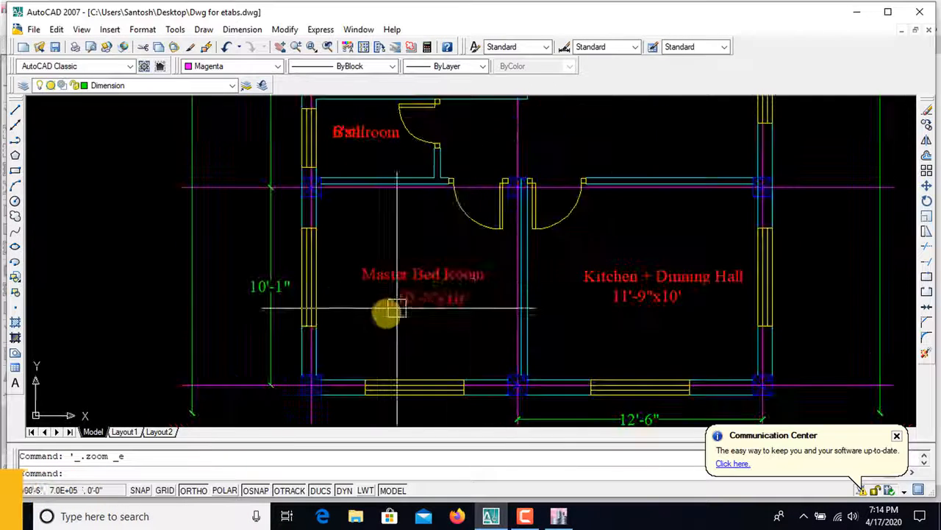
scroll(414, 315, down, 2)
scroll(431, 314, up, 2)
scroll(431, 314, down, 3)
scroll(483, 288, up, 3)
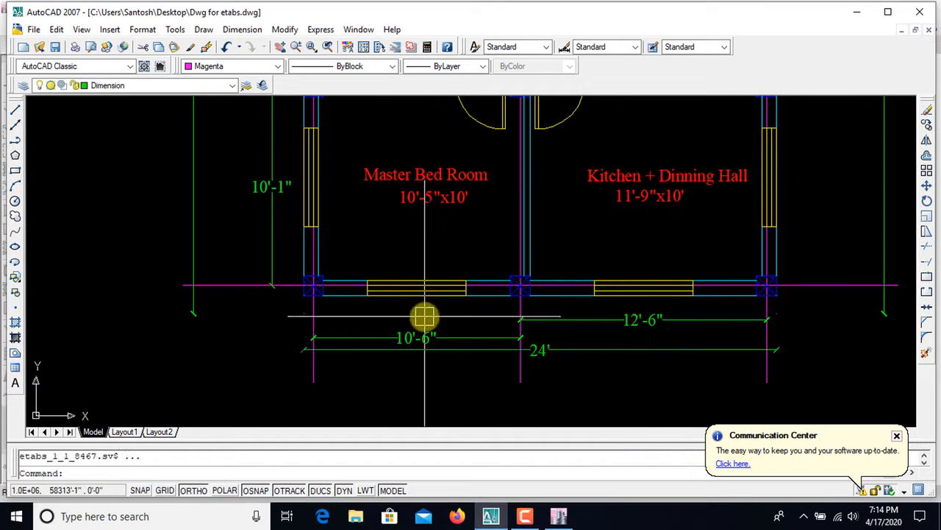
scroll(424, 318, up, 5)
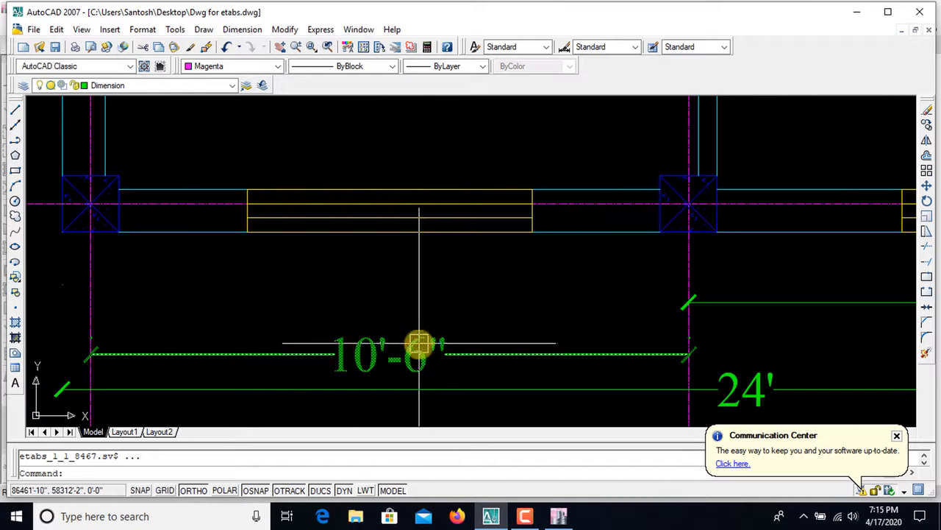
scroll(425, 334, down, 6)
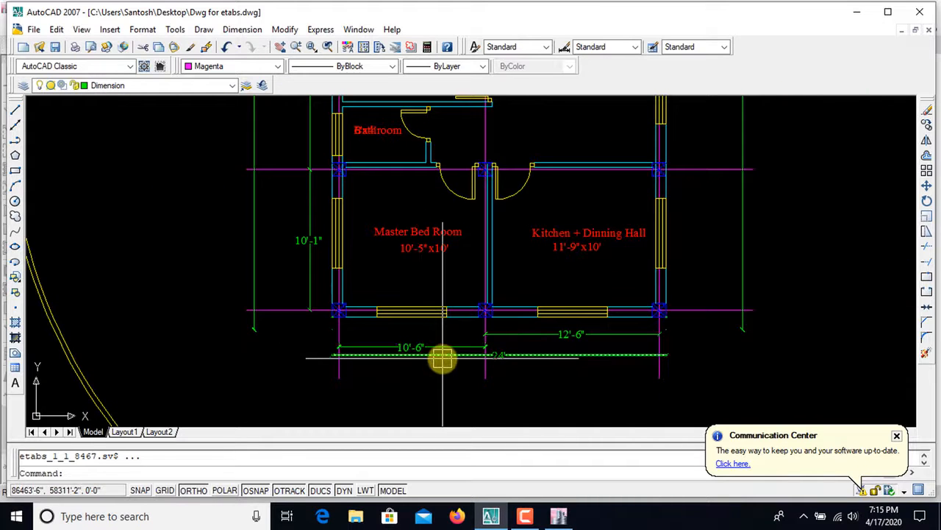
scroll(442, 357, up, 5)
scroll(443, 355, down, 4)
scroll(443, 355, up, 4)
scroll(441, 353, down, 5)
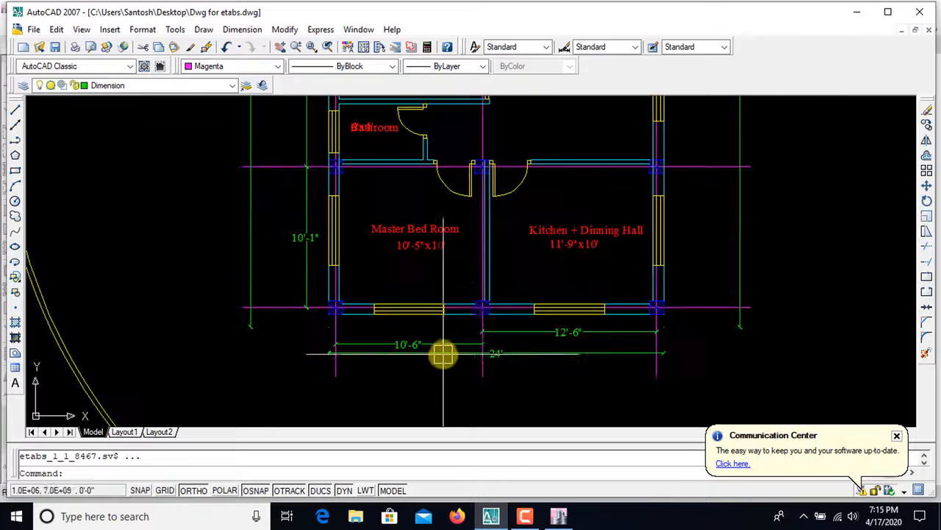
Step: Switch back to ETABS and display the rectangular grid data as spacing instead of ordinates
click(561, 518)
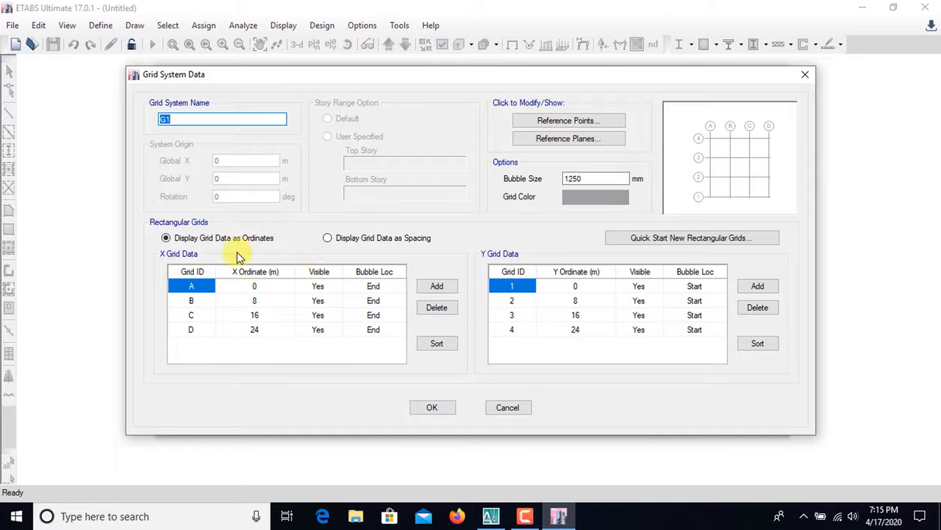
click(327, 239)
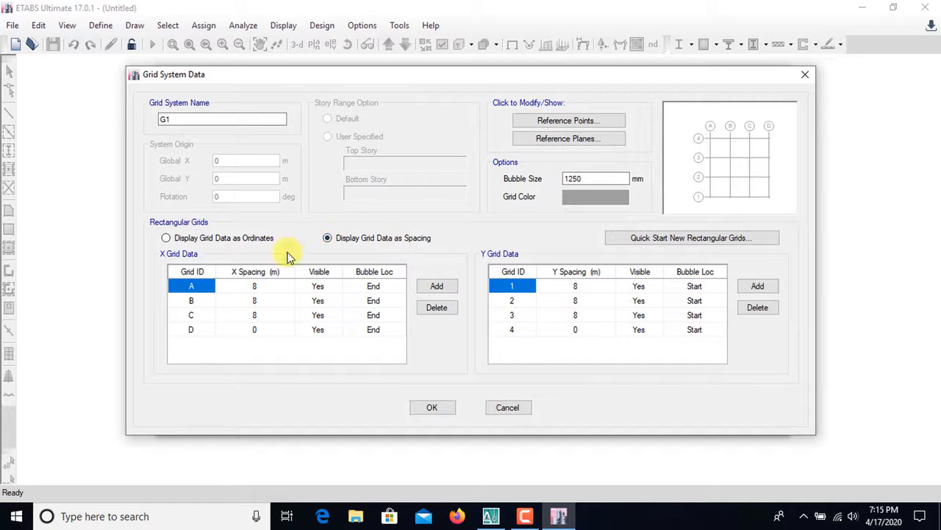
click(254, 286)
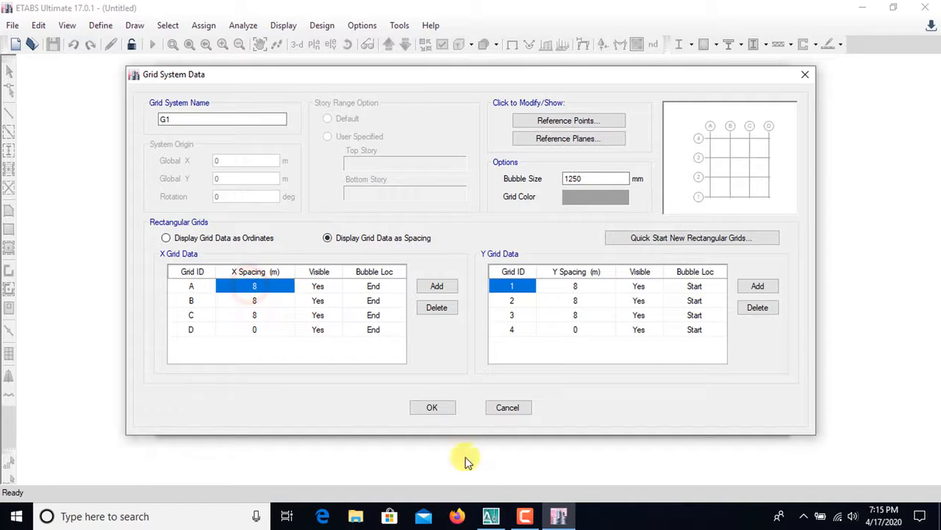
Step: Check the plan's horizontal column spacings in AutoCAD and set the X spacing in ETABS to 10'6" for grid A and 12'6" for grid B
click(492, 517)
scroll(391, 371, up, 2)
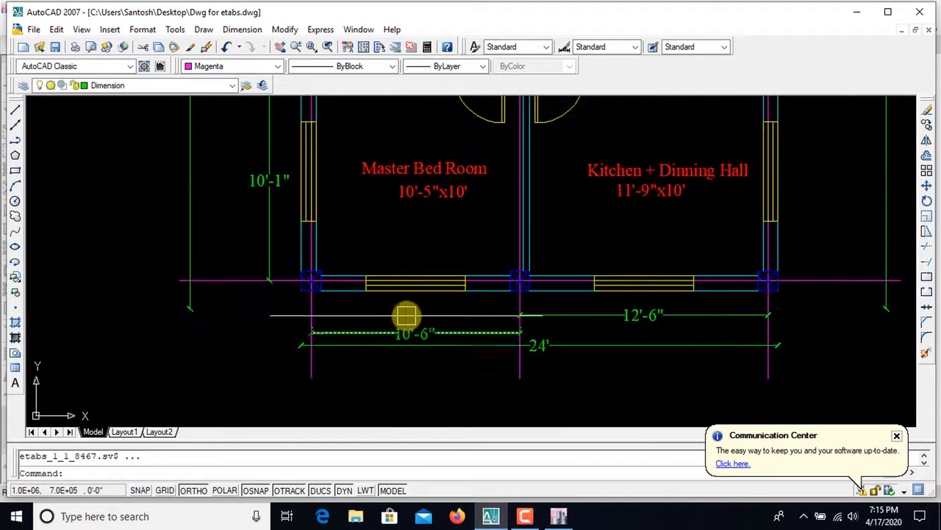
scroll(406, 316, down, 1)
scroll(412, 343, up, 3)
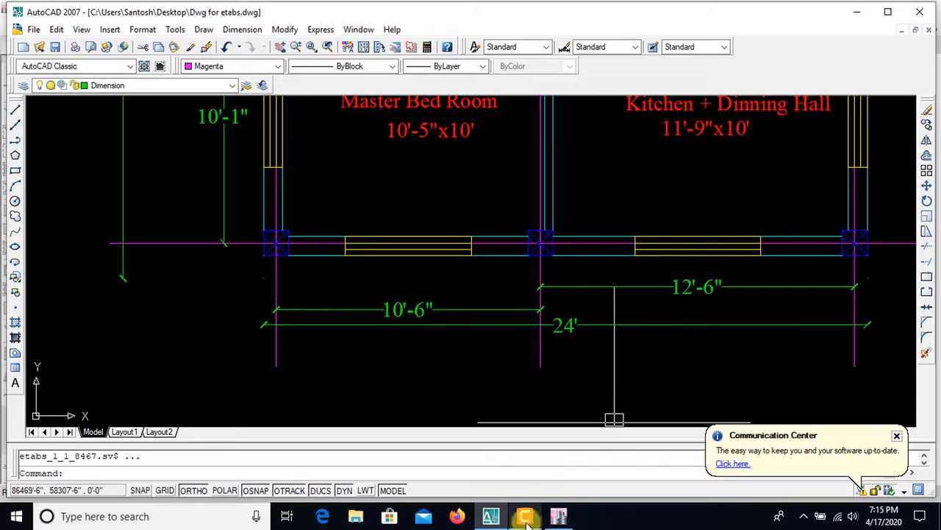
click(559, 516)
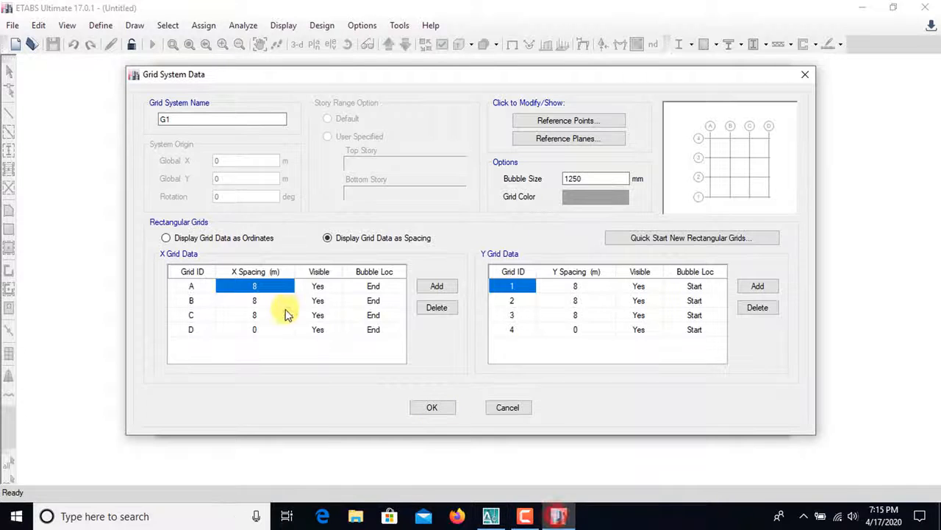
click(269, 289)
click(271, 290)
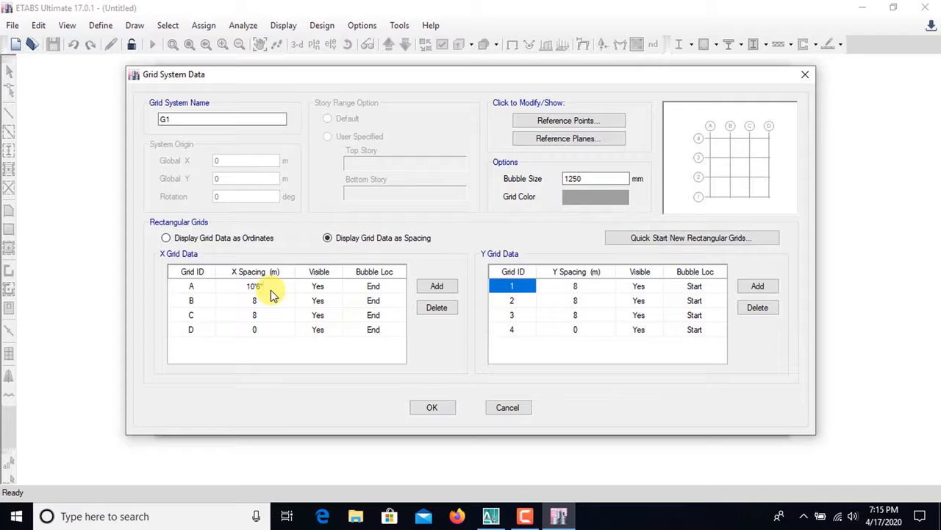
key(Return)
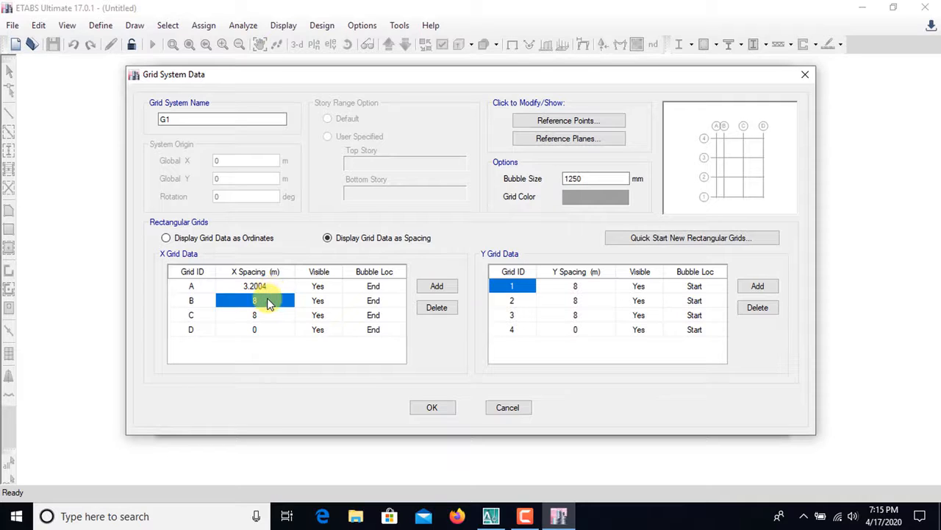
text(12'6")
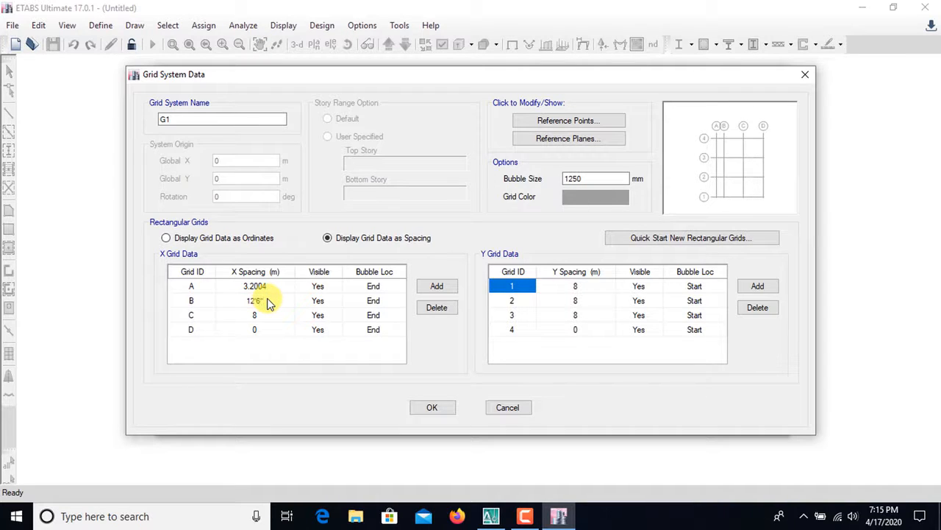
key(Return)
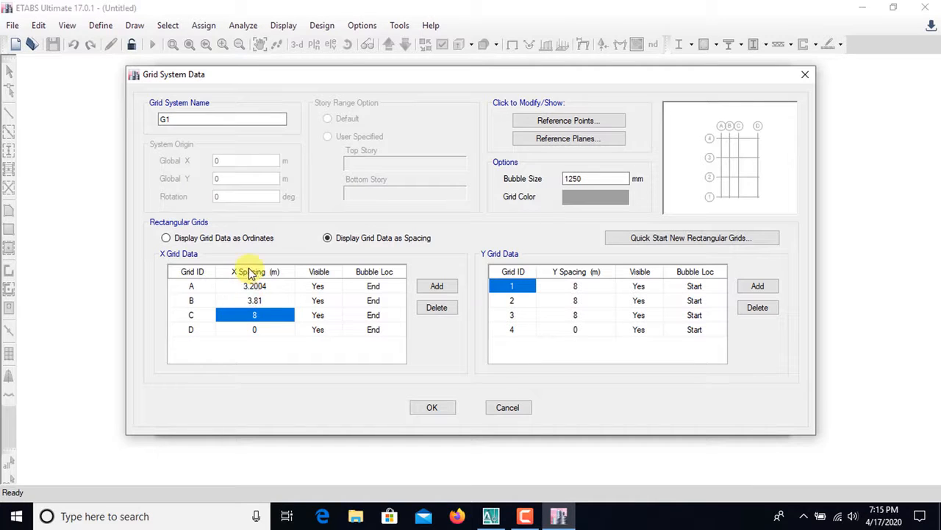
Step: Set the X spacing of grid C to 0 and delete grid D
click(265, 317)
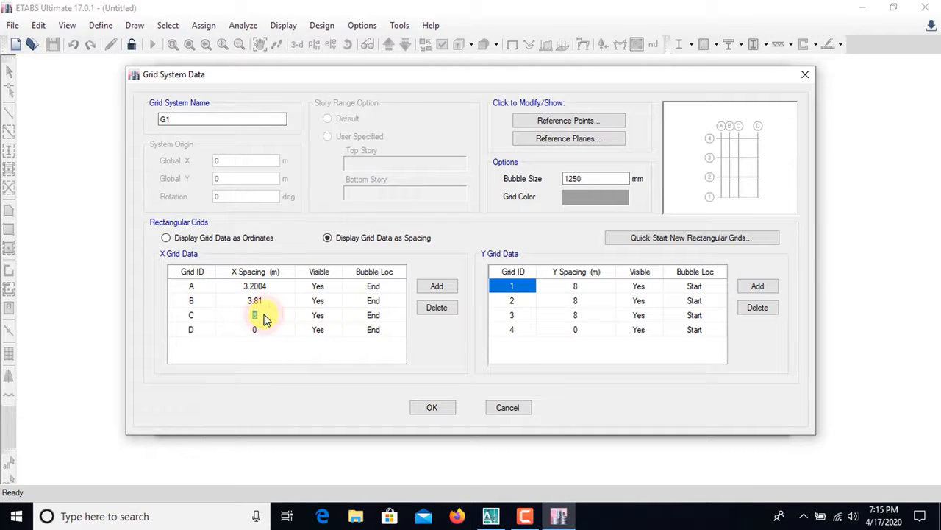
text(0)
click(269, 330)
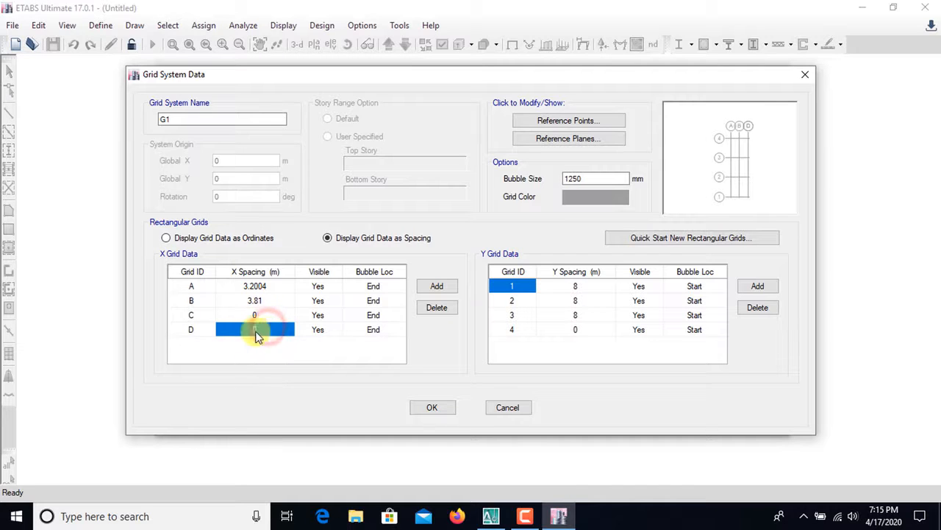
click(438, 308)
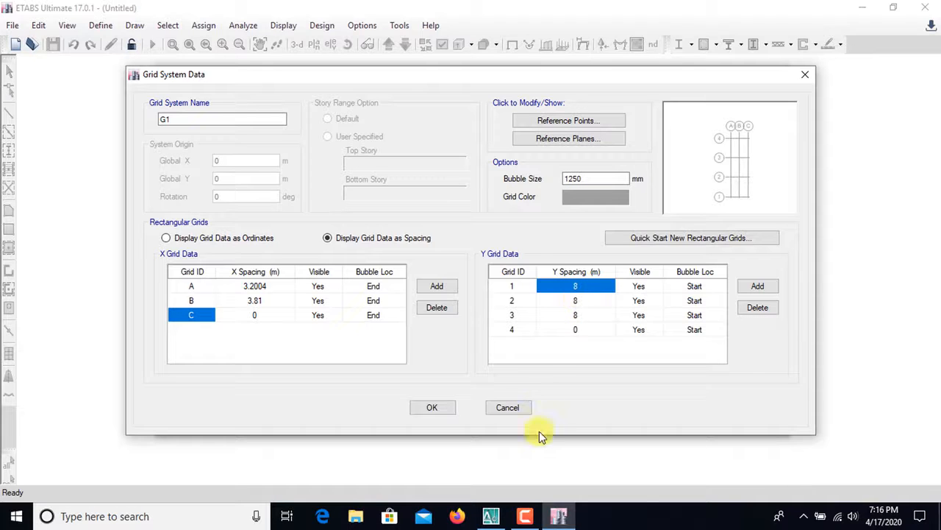
Step: Check the plan's lowest vertical column spacing in AutoCAD and set the Y spacing of grid 1 in ETABS to 10'1"
click(493, 517)
scroll(530, 312, down, 3)
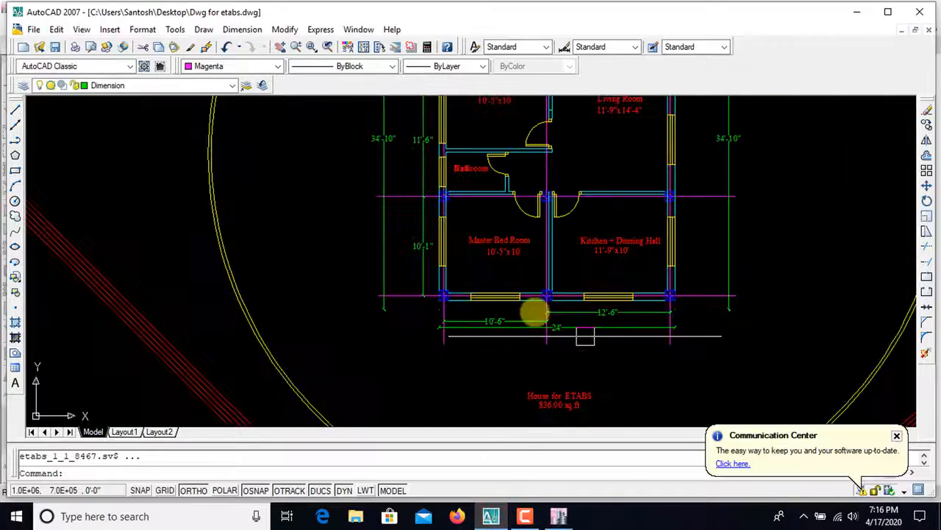
scroll(401, 244, up, 4)
scroll(559, 298, down, 2)
scroll(511, 297, up, 4)
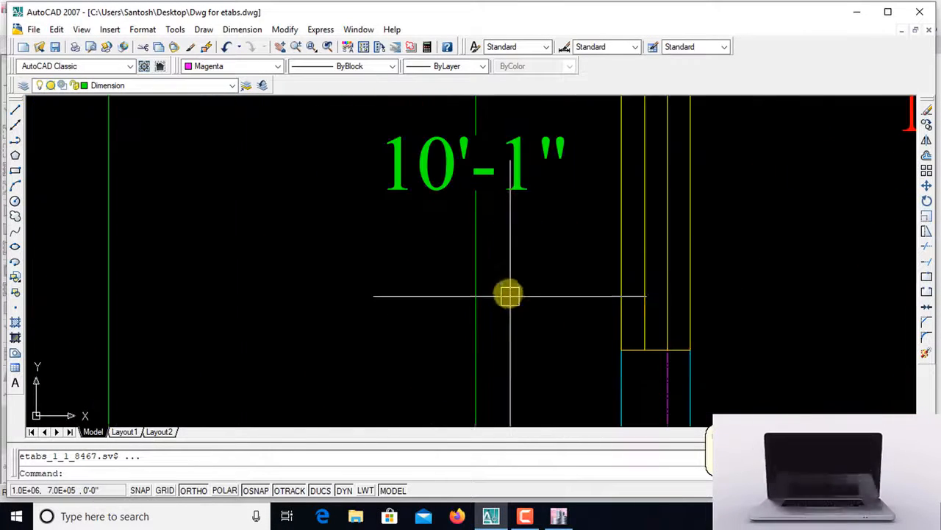
scroll(510, 295, down, 5)
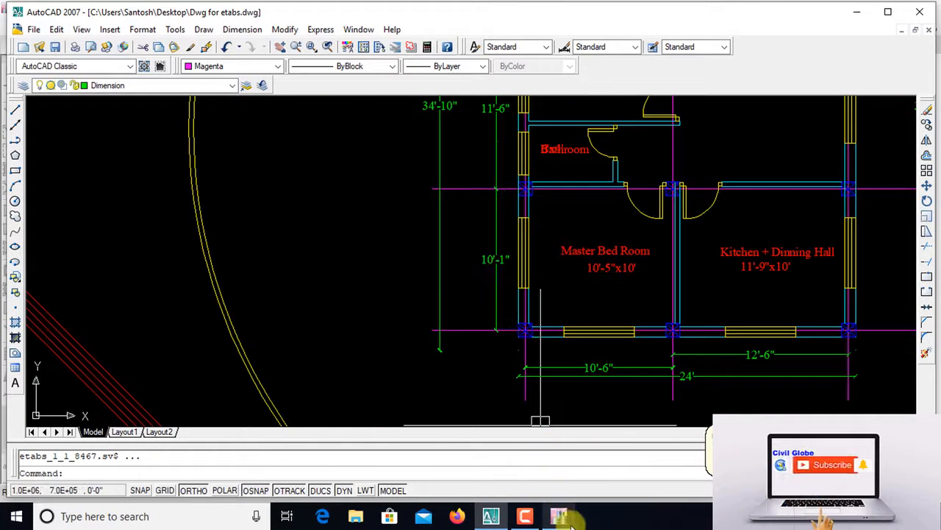
click(565, 517)
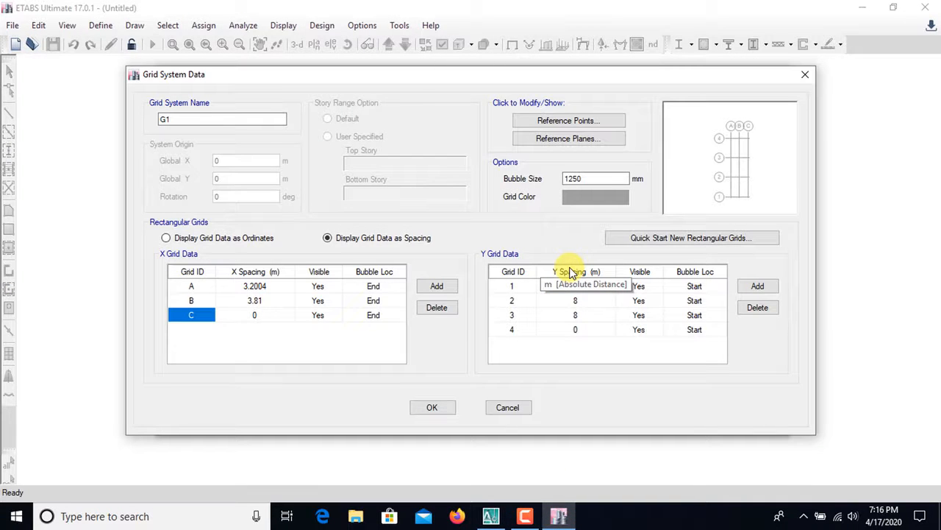
key(Return)
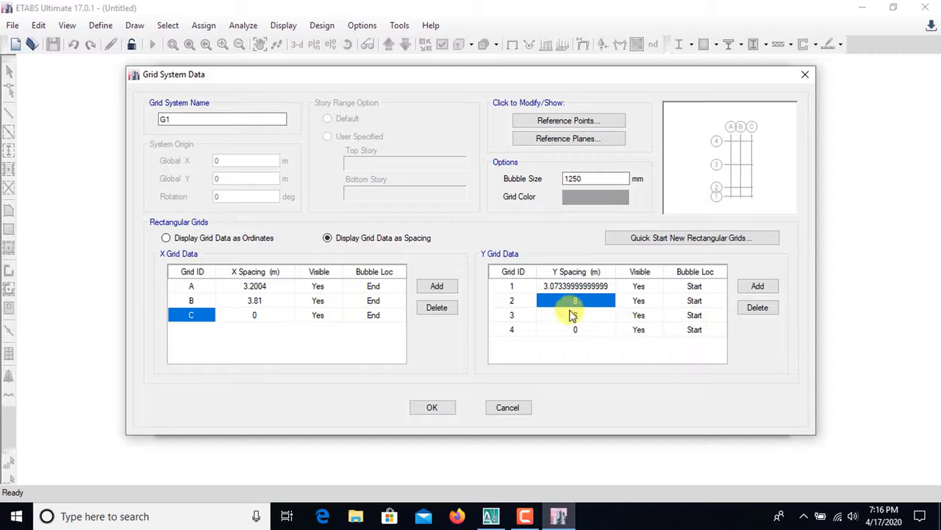
Step: Check the plan's middle vertical column spacing in AutoCAD and set the Y spacing of grid 2 in ETABS to 11'6"
click(525, 516)
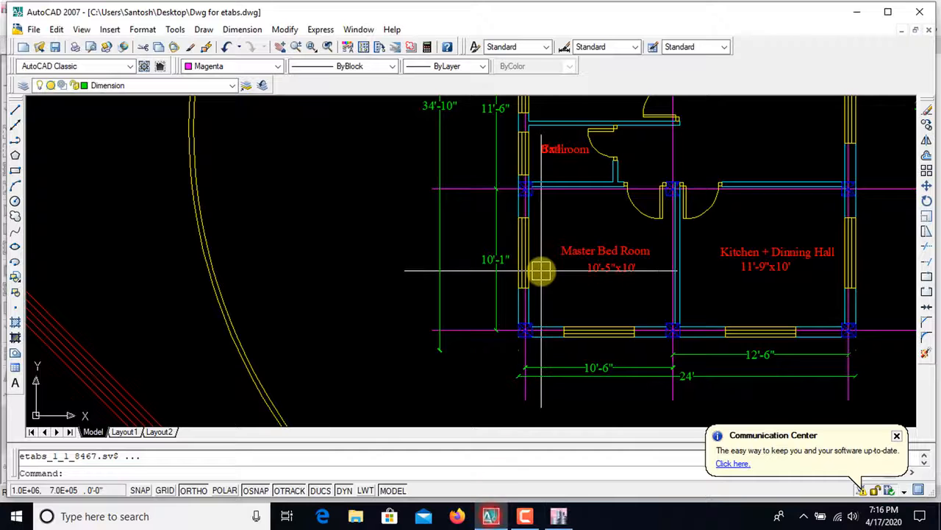
scroll(526, 200, down, 3)
scroll(519, 188, up, 5)
scroll(522, 291, down, 3)
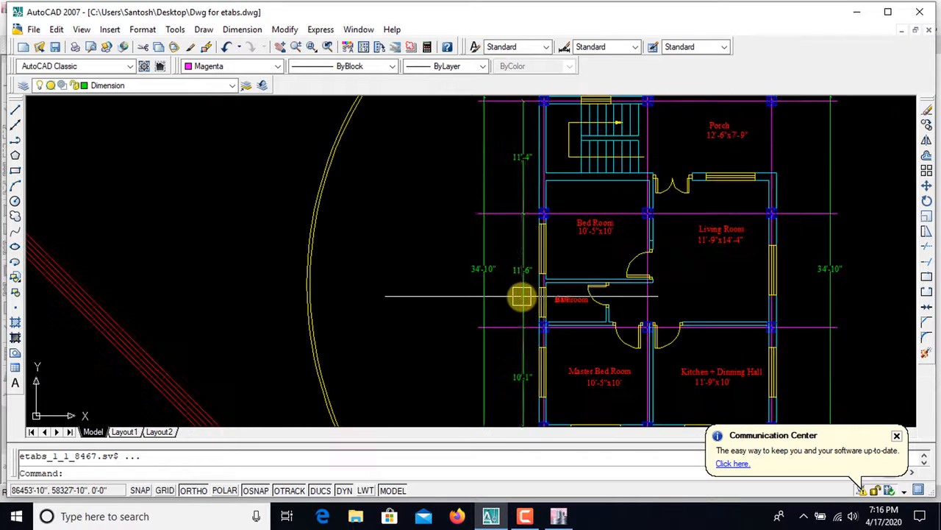
click(559, 516)
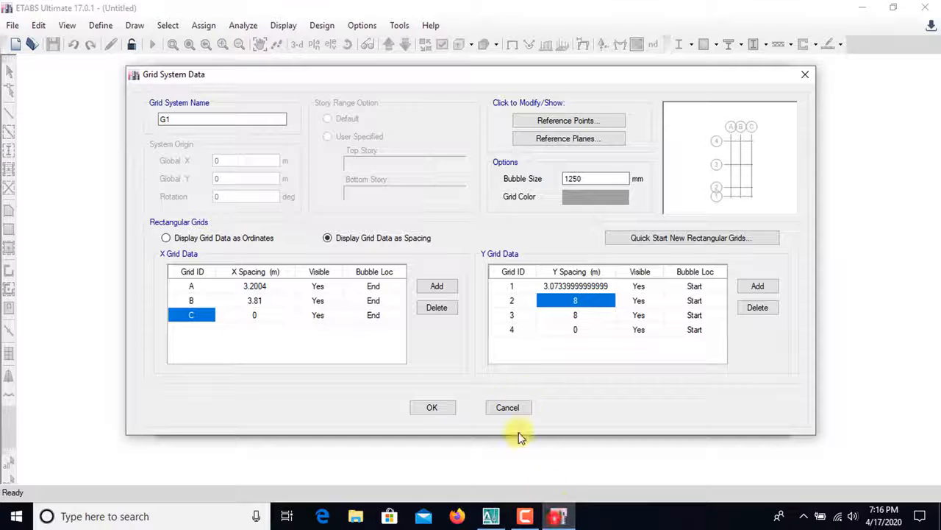
text(11'6")
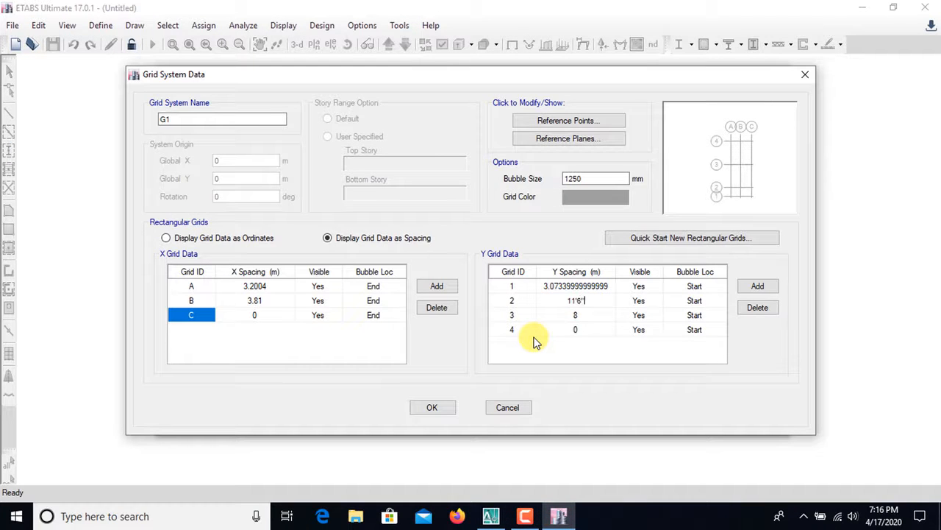
Step: Check the plan's uppermost vertical column spacing in AutoCAD and set the Y spacing of grid 3 in ETABS to 11'4"
click(575, 316)
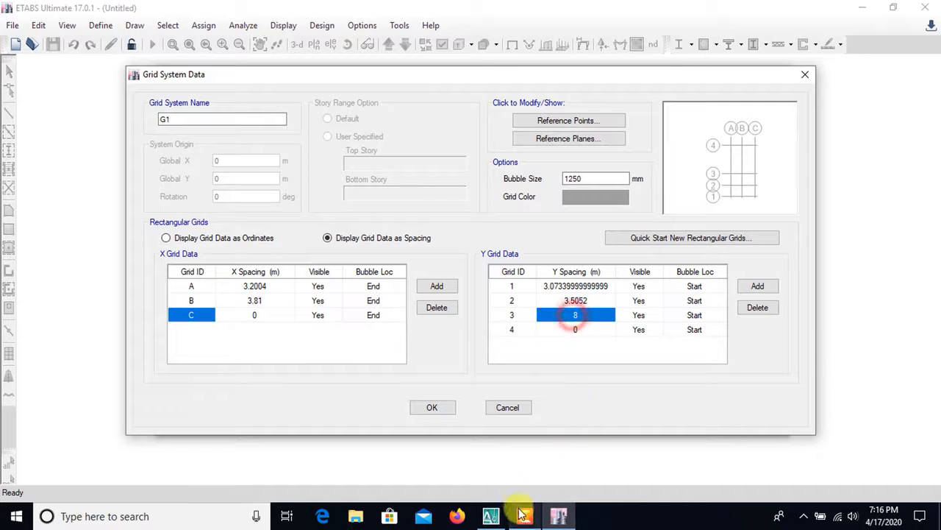
click(491, 517)
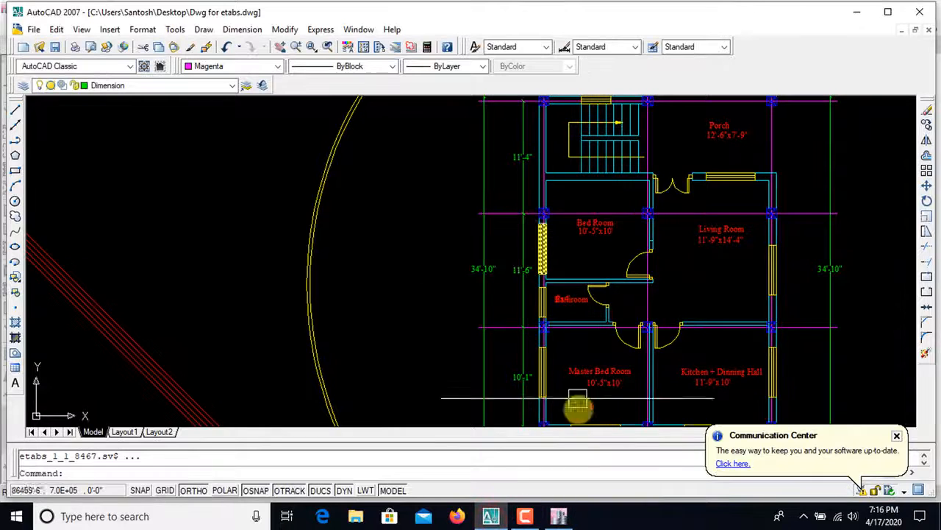
scroll(571, 250, down, 4)
scroll(571, 250, up, 5)
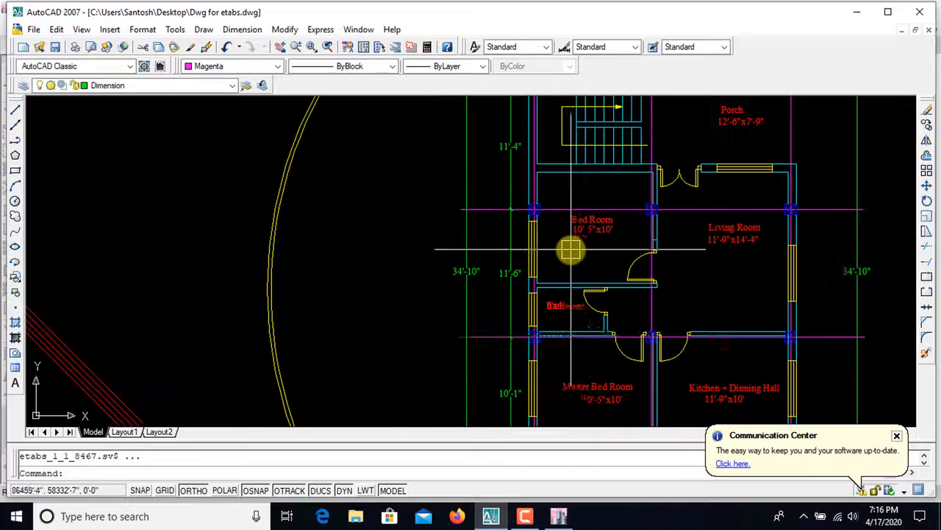
click(558, 518)
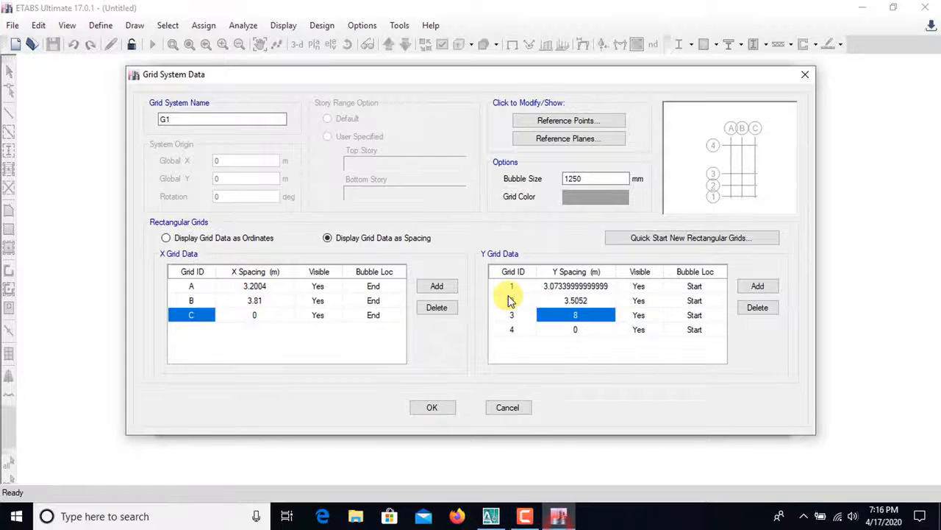
text(11)
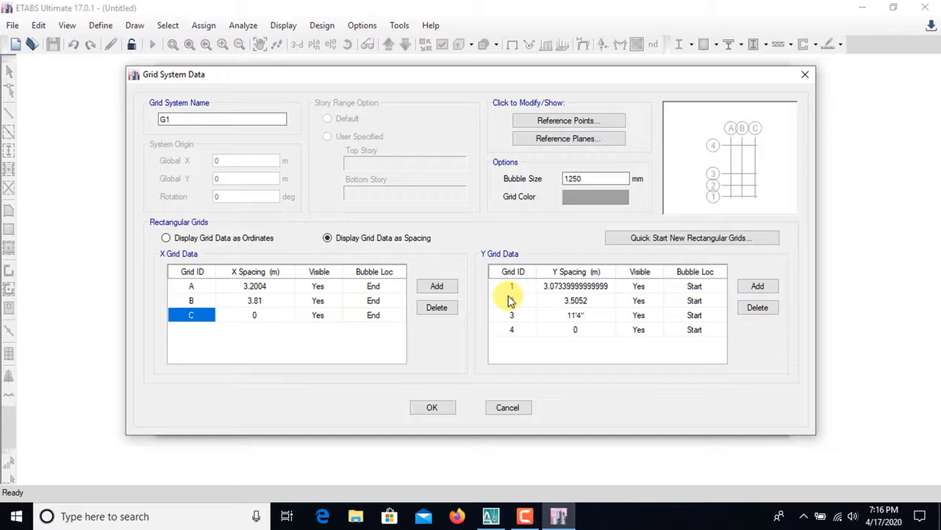
text('4")
key(Return)
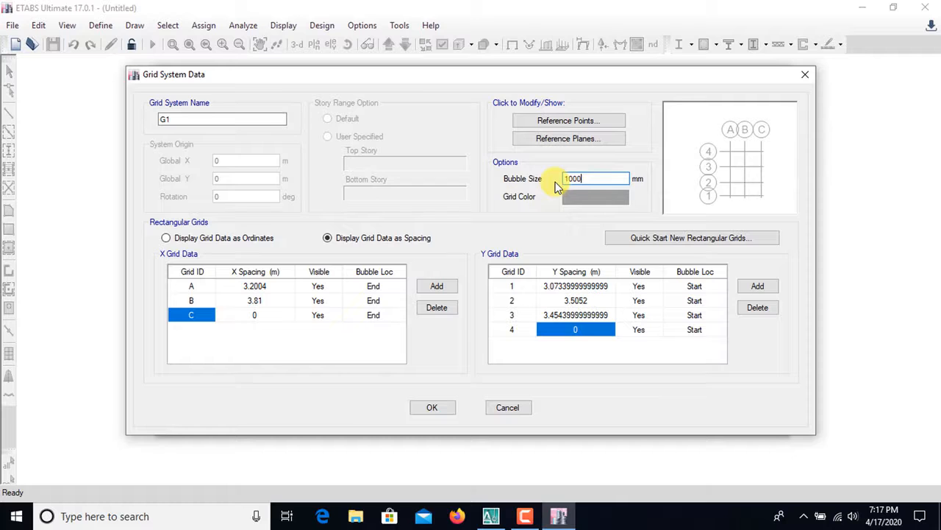
Step: Set the grid bubble size to 1000 mm and accept the grid system data
key(Tab)
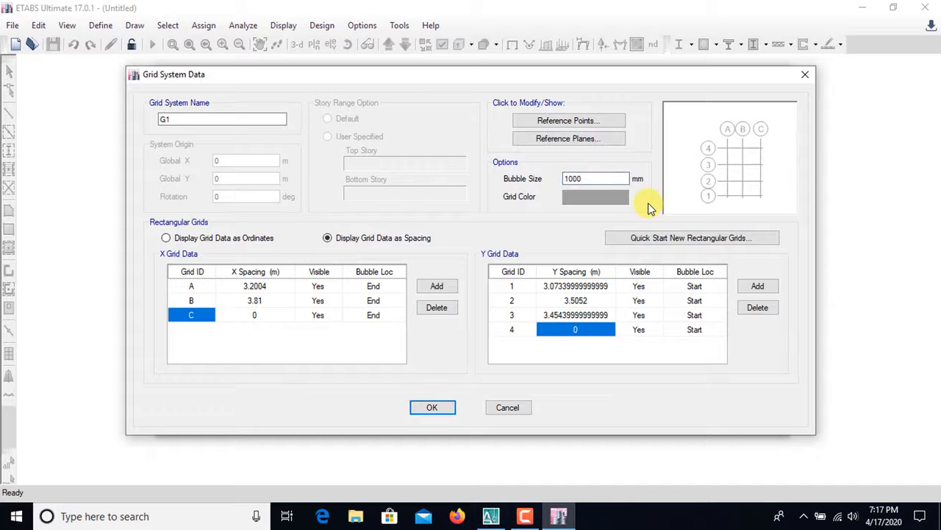
click(445, 409)
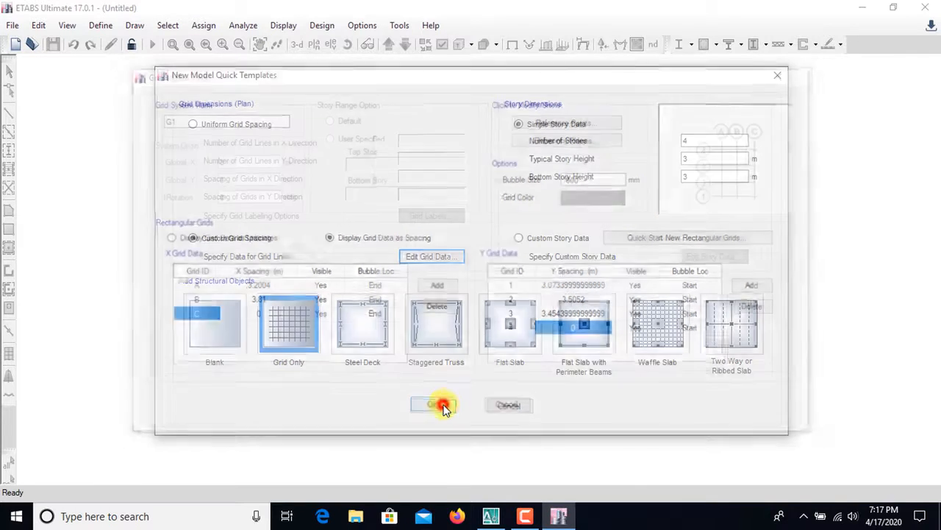
Step: Create the model with the Grid Only template and close the Model Explorer
click(288, 324)
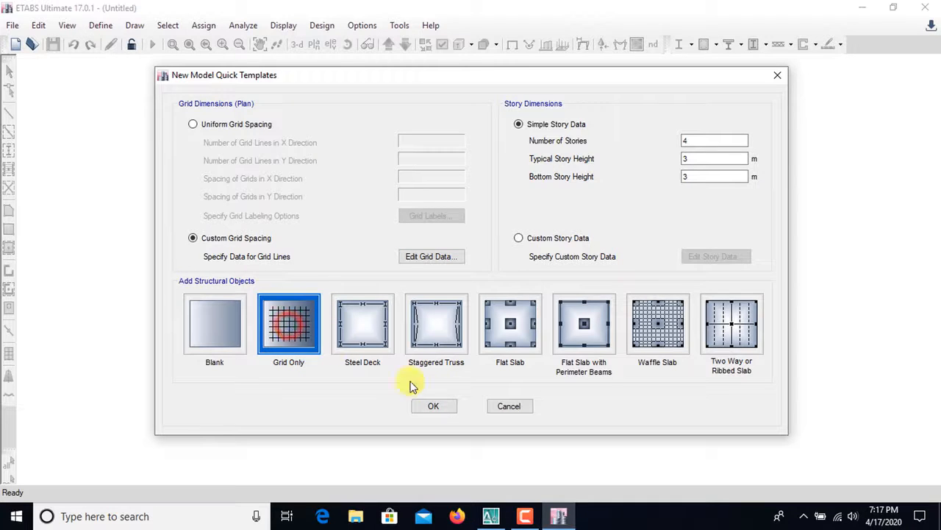
click(444, 408)
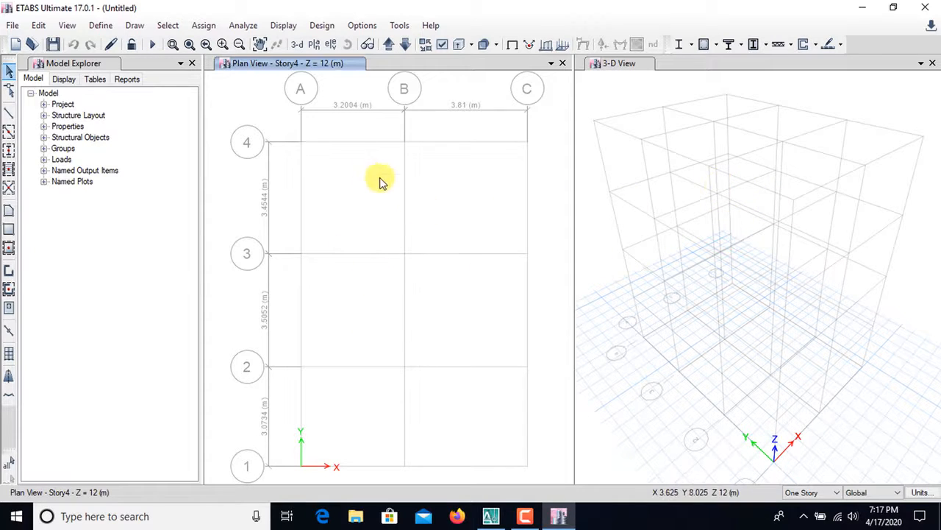
click(192, 63)
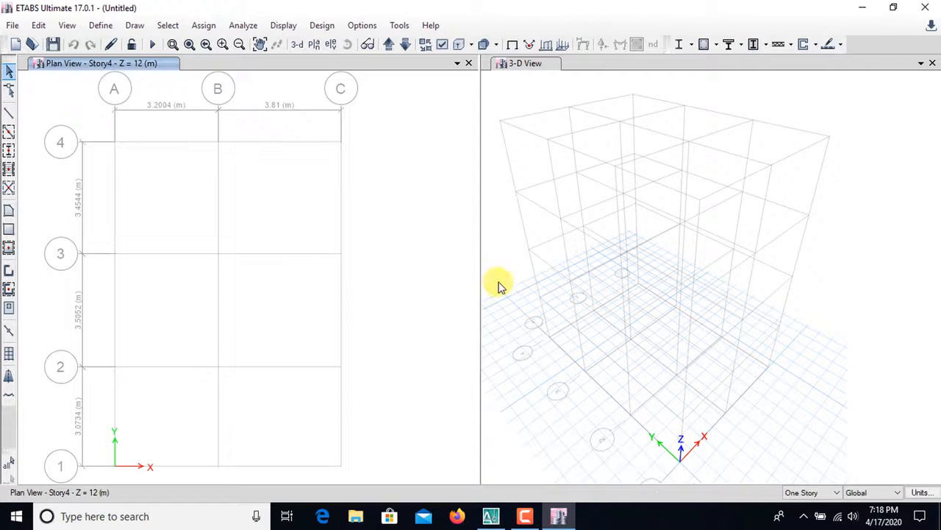
Step: Define a new concrete material with region India, the Indian standard and grade M20, keeping its default properties
click(101, 26)
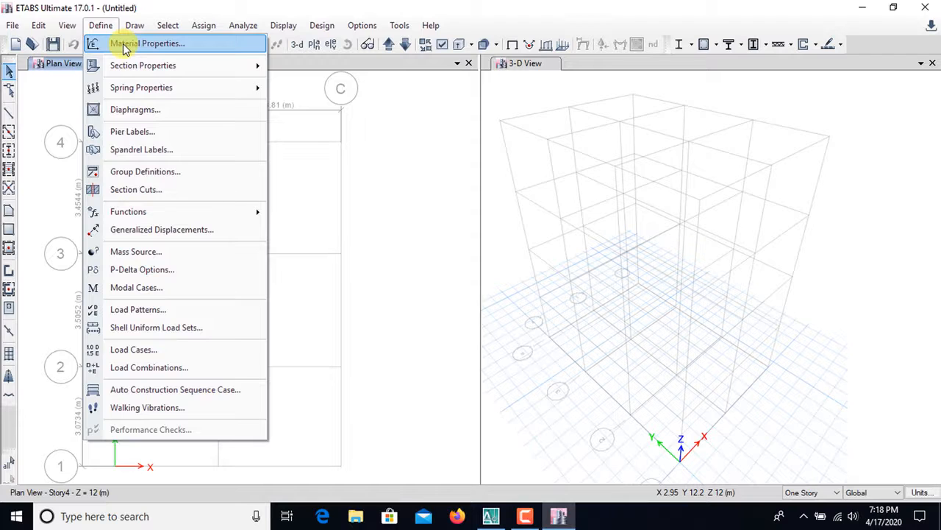
click(129, 45)
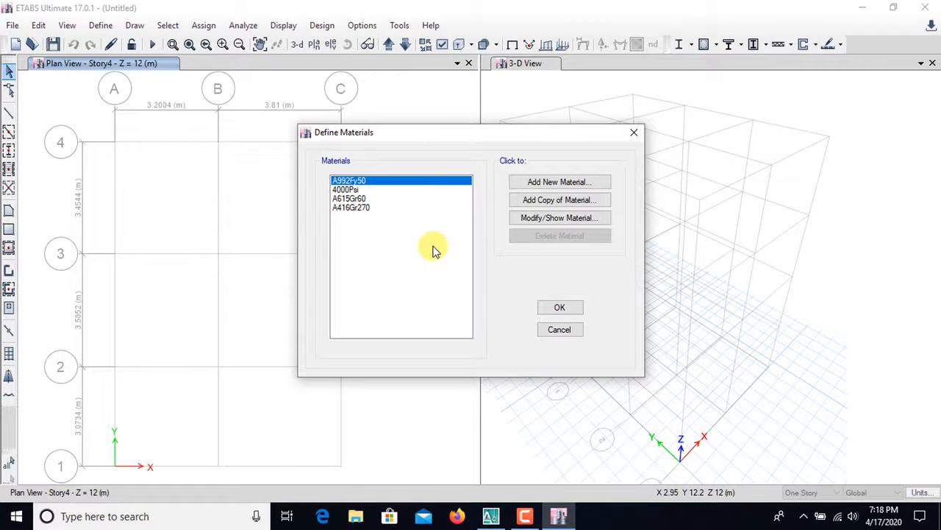
click(541, 185)
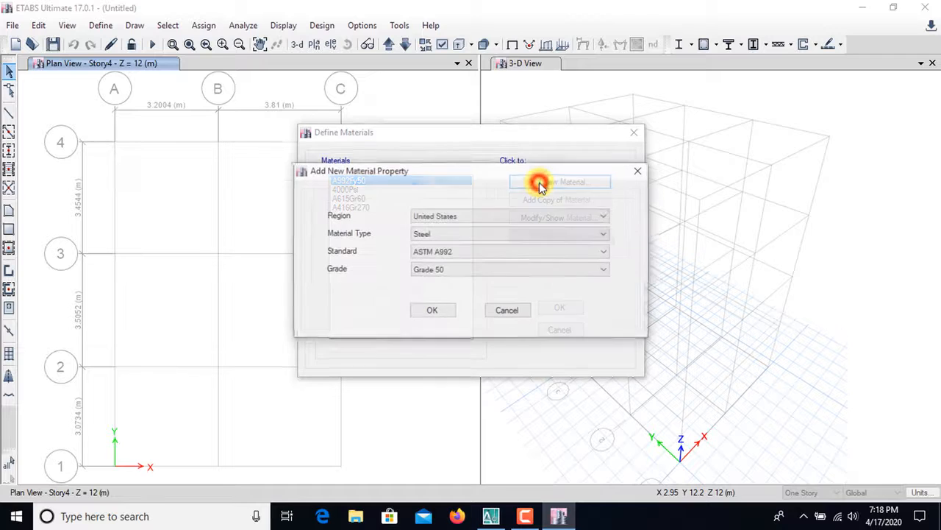
click(484, 217)
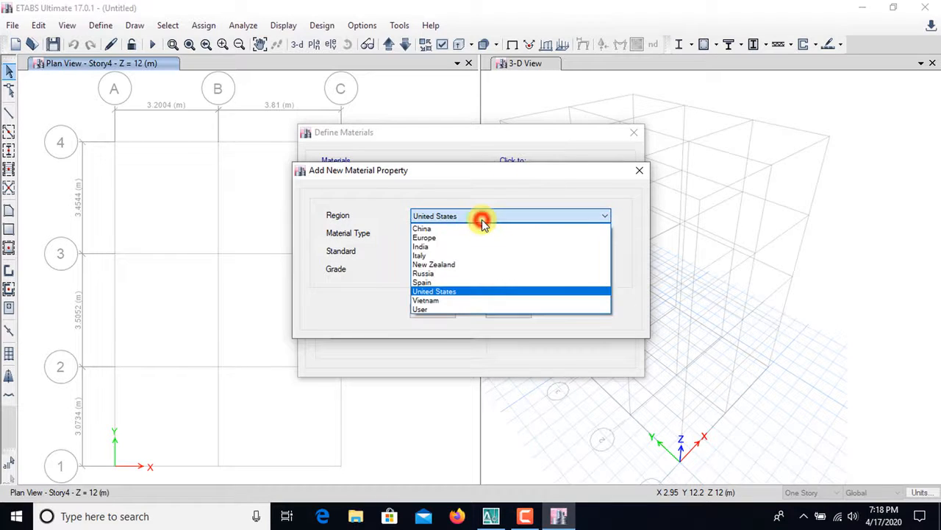
click(443, 248)
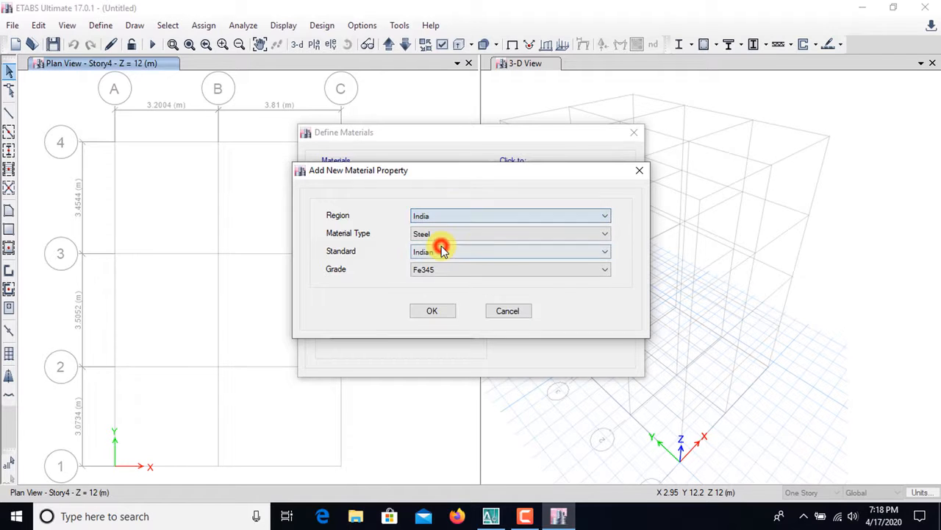
click(487, 234)
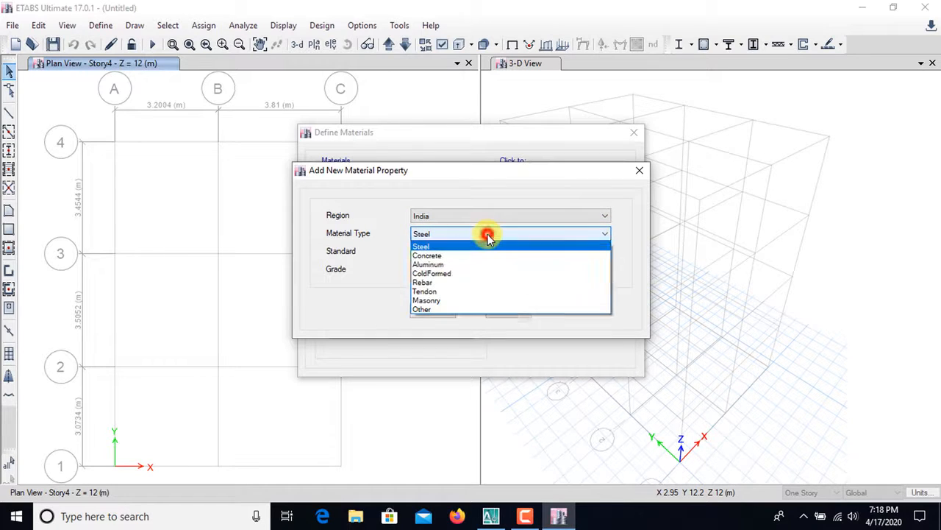
click(453, 255)
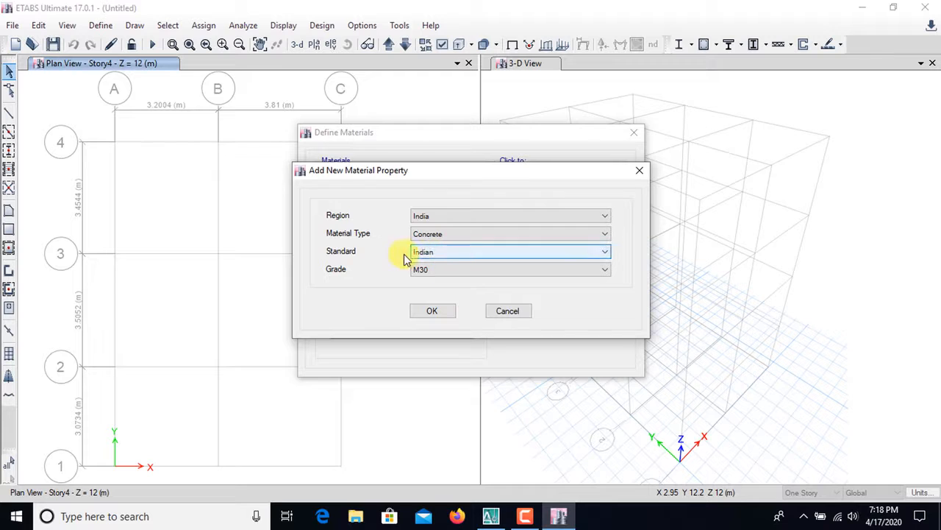
click(495, 253)
click(479, 269)
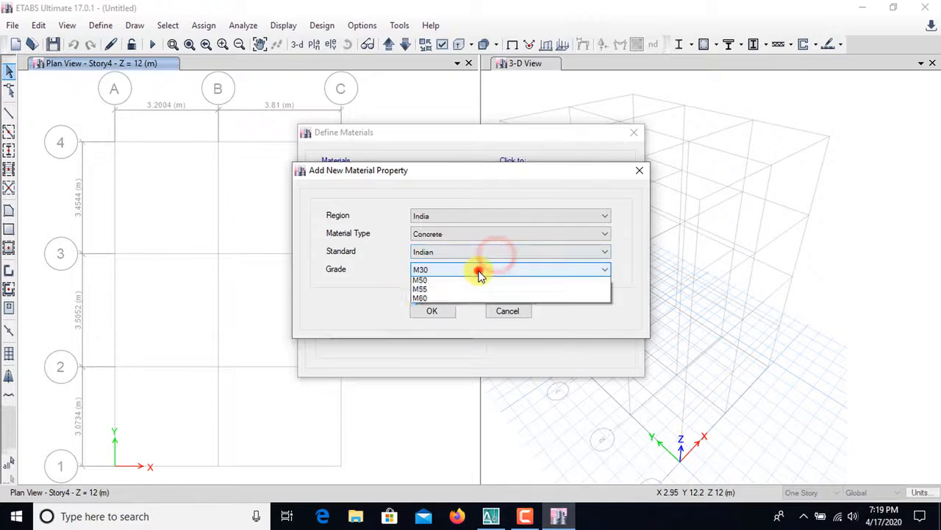
click(453, 291)
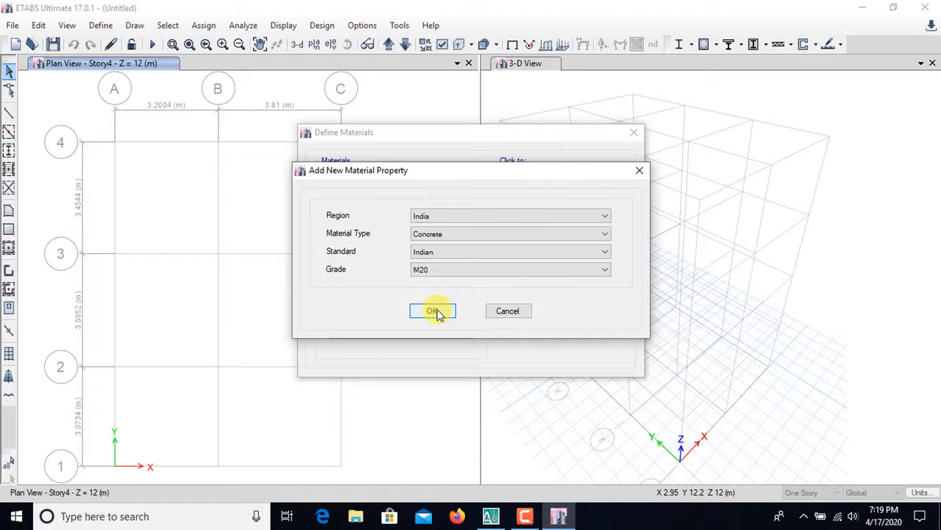
click(434, 311)
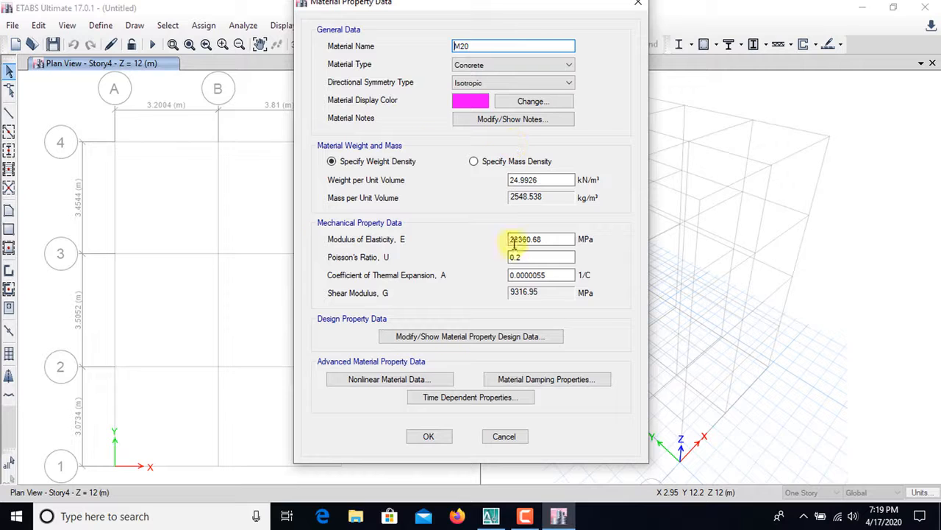
click(434, 436)
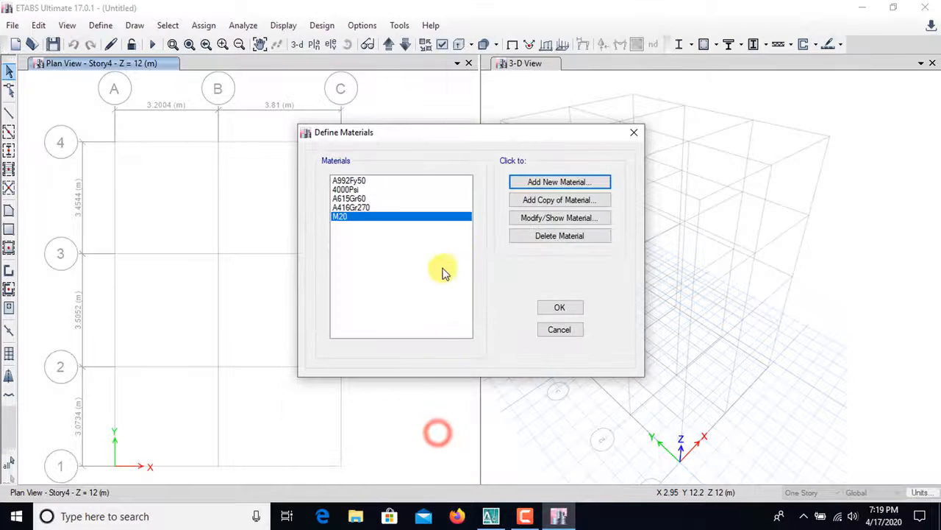
Step: Add another Indian concrete material of grade M25 with its default properties
click(535, 183)
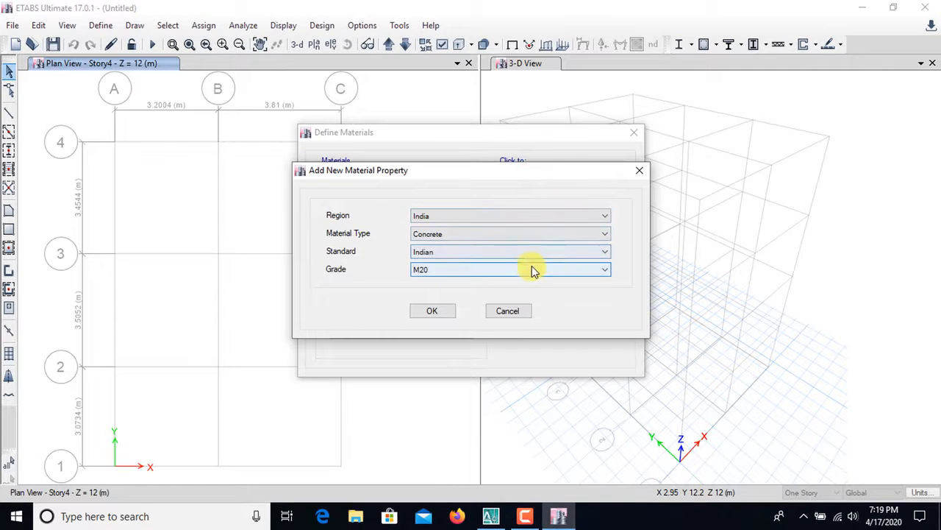
click(571, 269)
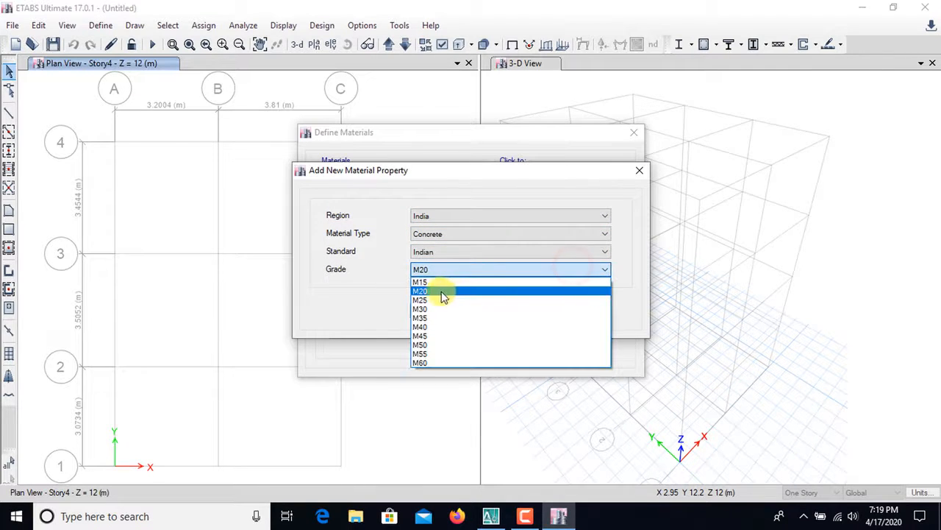
click(436, 301)
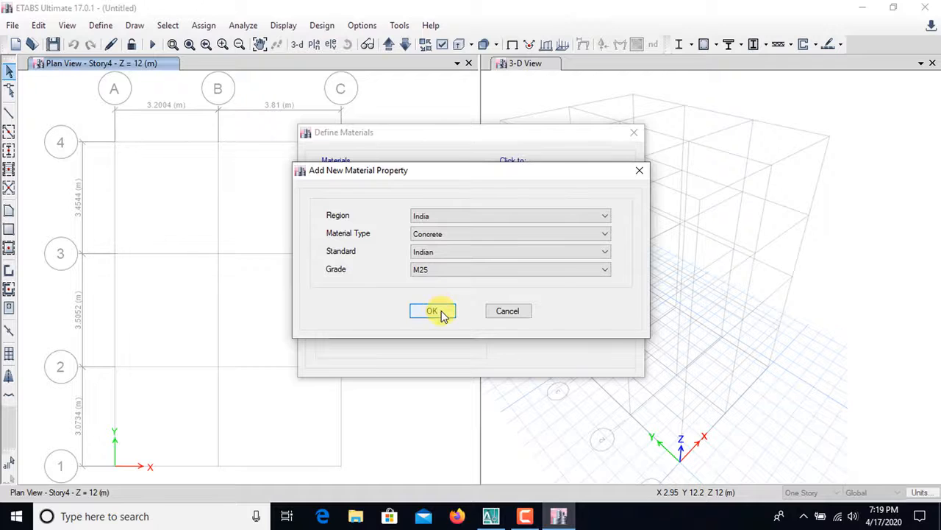
click(435, 311)
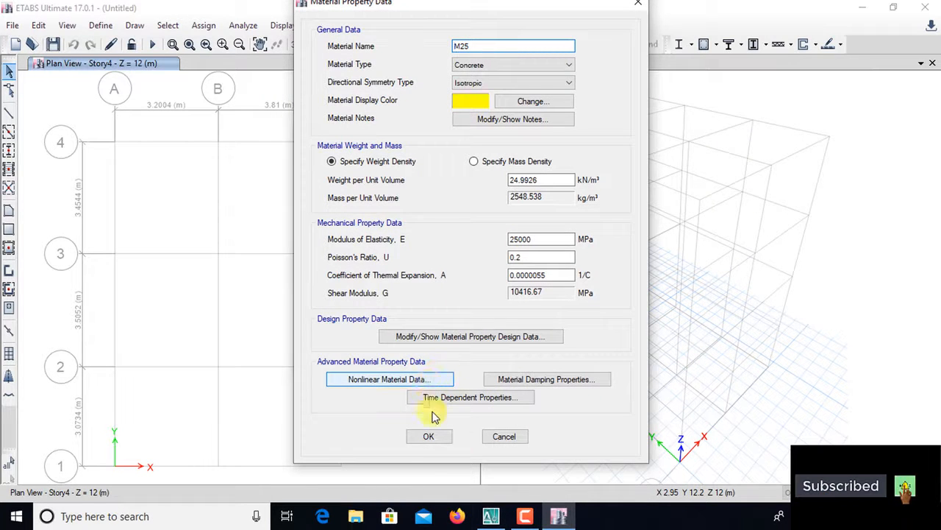
click(445, 439)
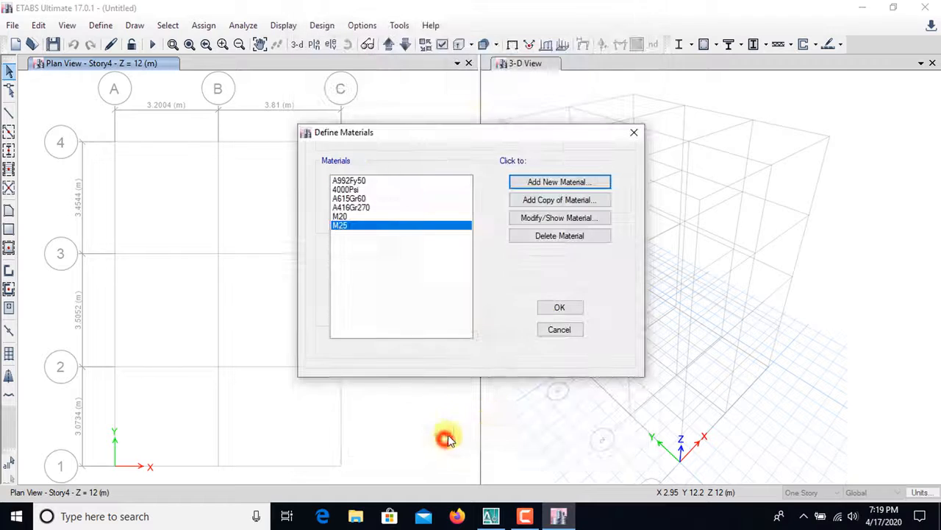
Step: Add an Indian-standard rebar material of grade HYSD Grade 500, keeping its default properties
click(548, 183)
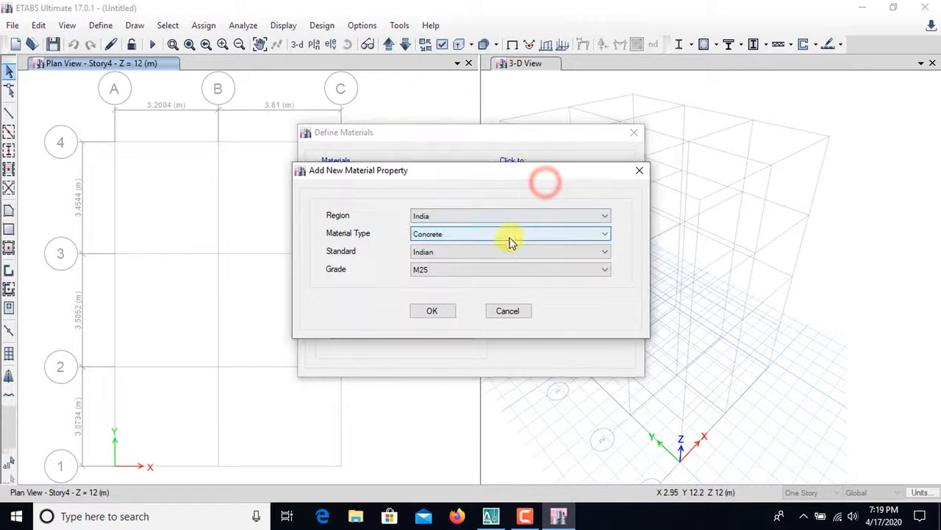
click(524, 237)
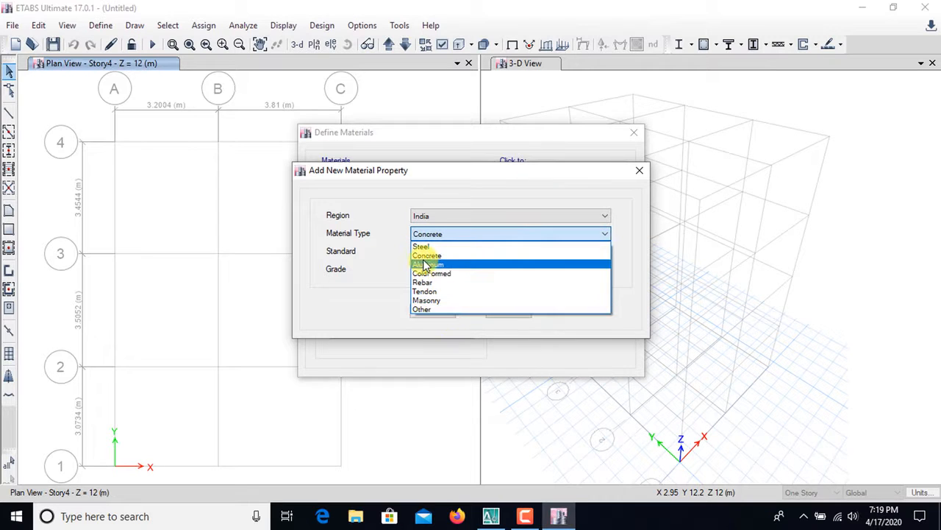
click(435, 282)
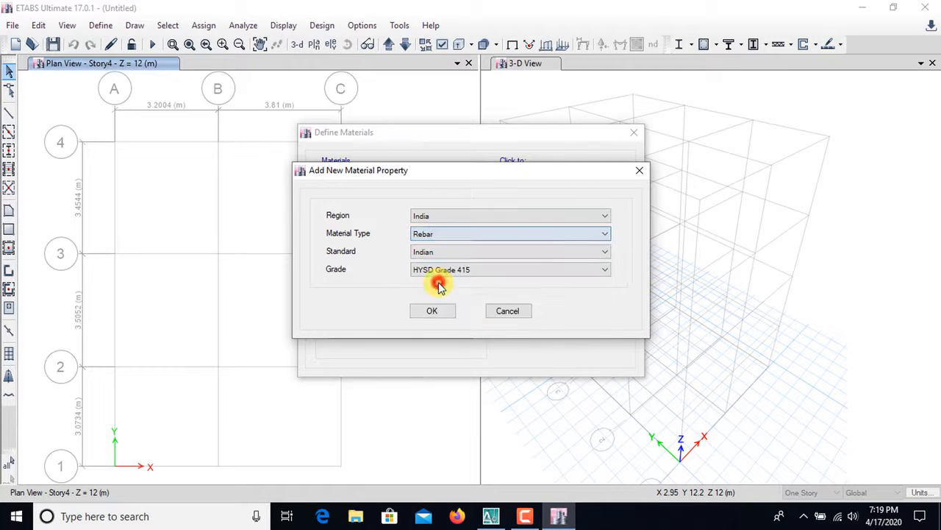
click(596, 259)
click(592, 259)
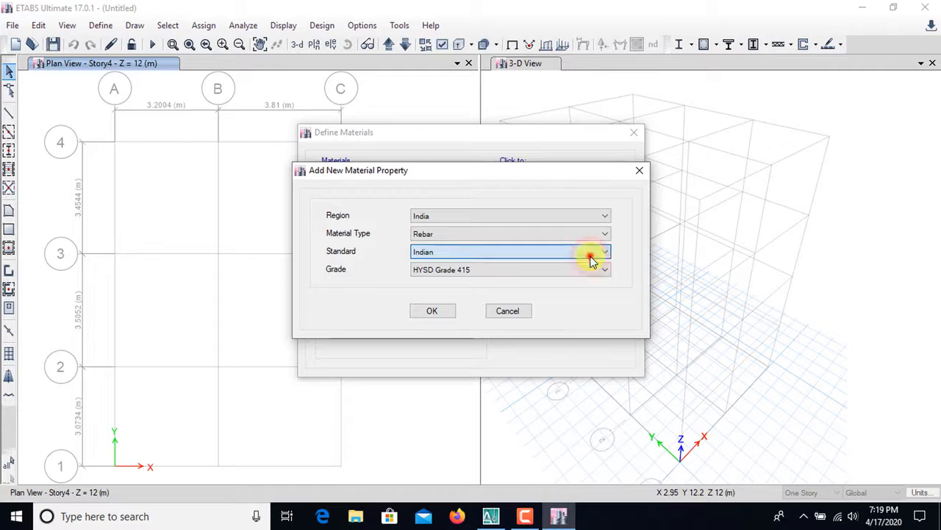
click(566, 272)
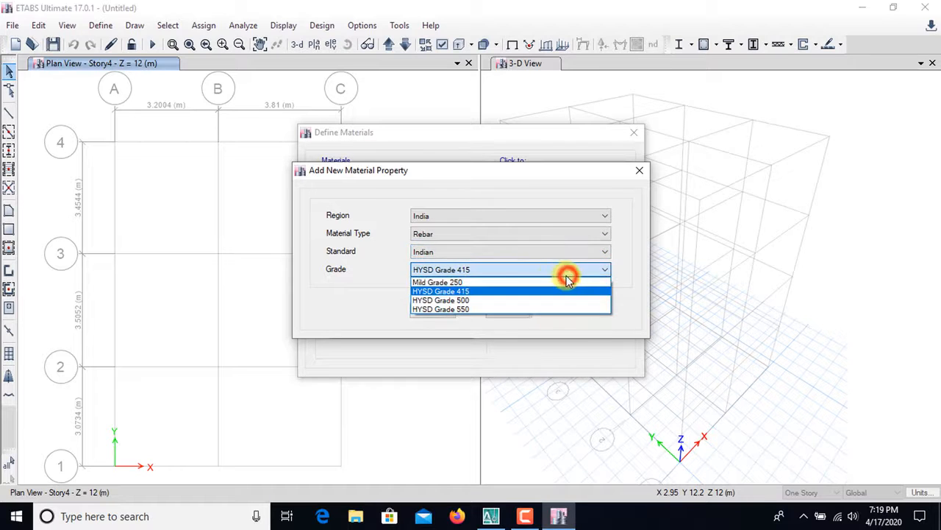
click(477, 302)
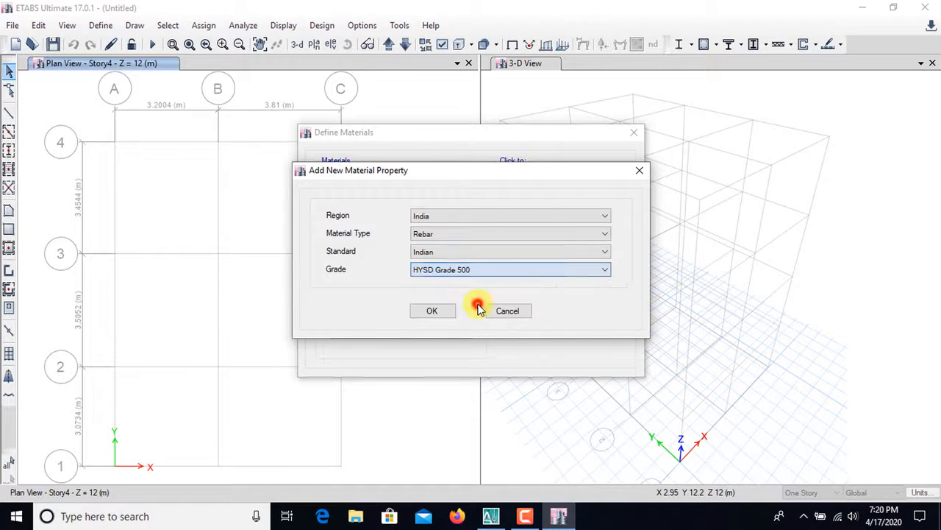
click(434, 311)
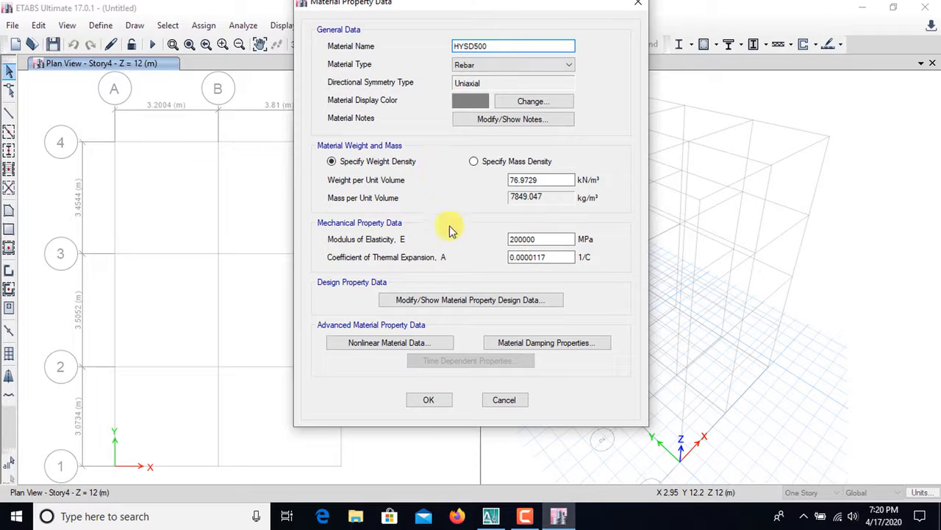
click(435, 401)
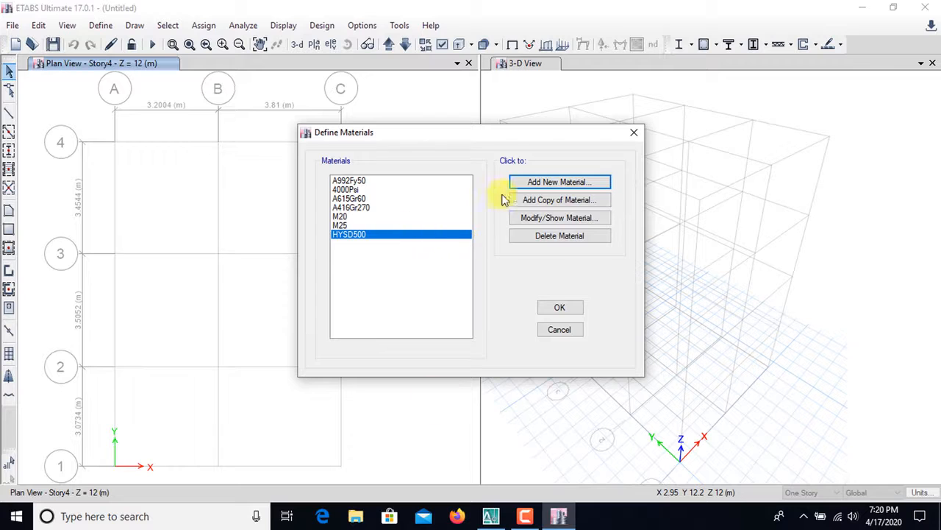
Step: Add an Indian rebar material of HYSD Grade 415 with default properties and accept the material definitions
click(531, 183)
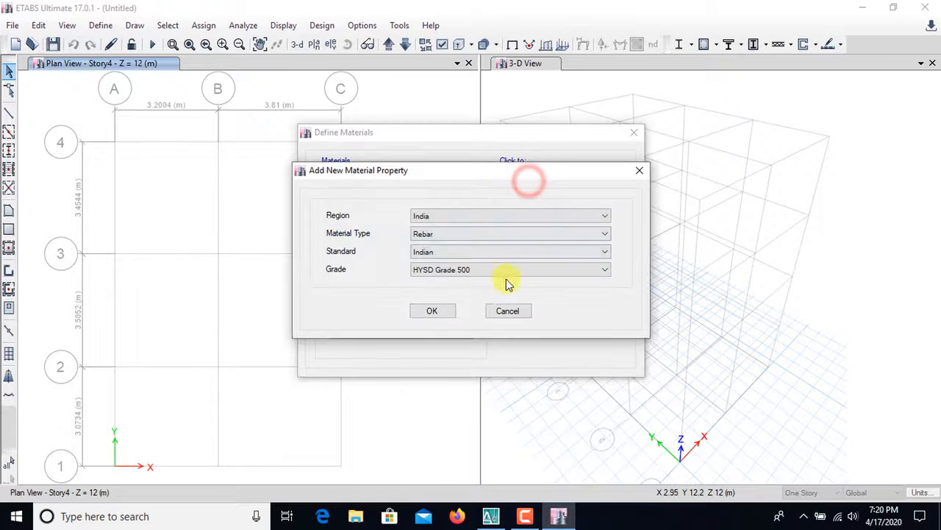
click(540, 270)
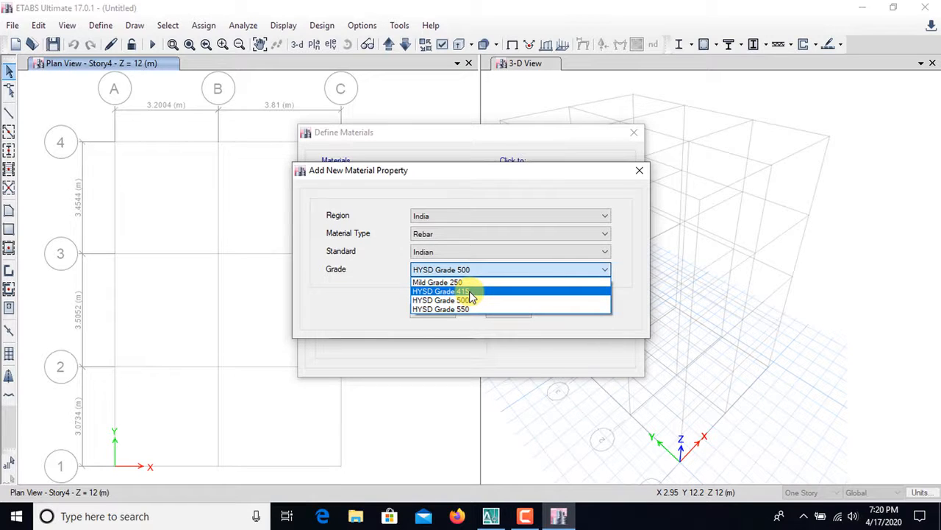
click(473, 294)
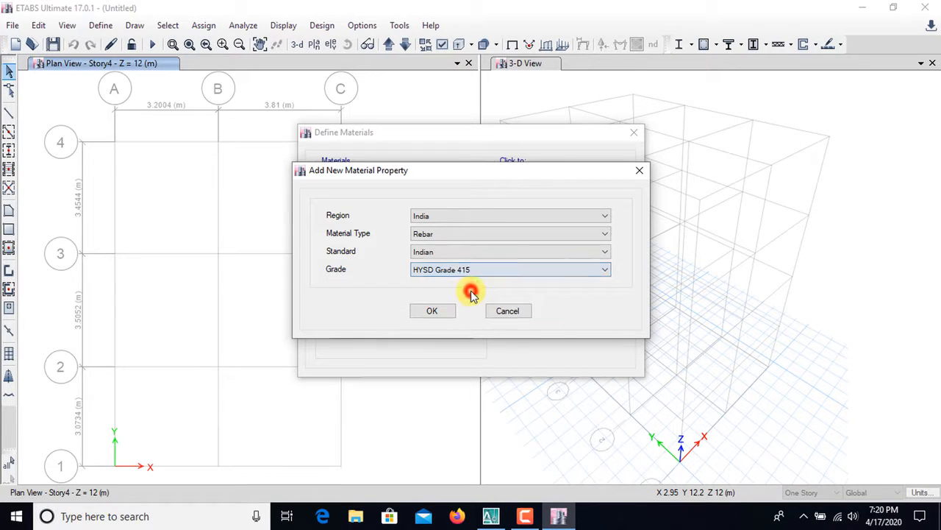
click(434, 311)
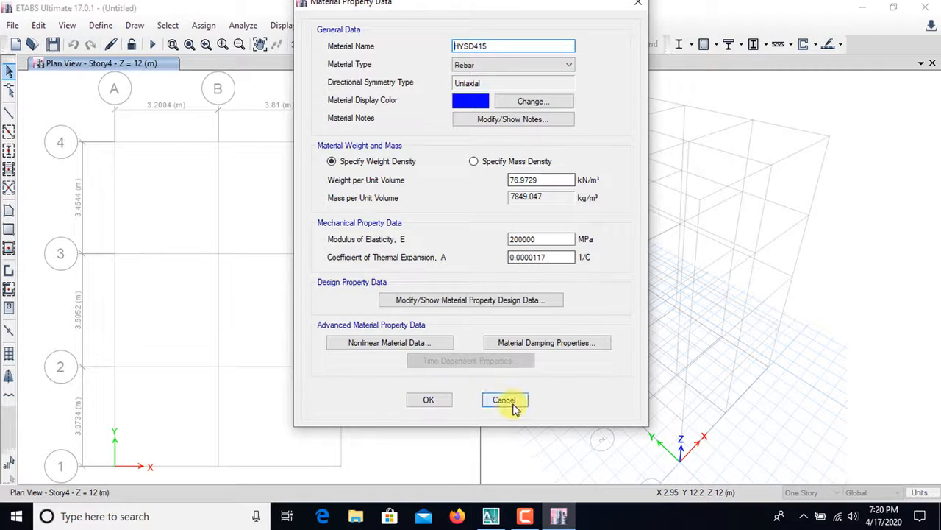
click(434, 402)
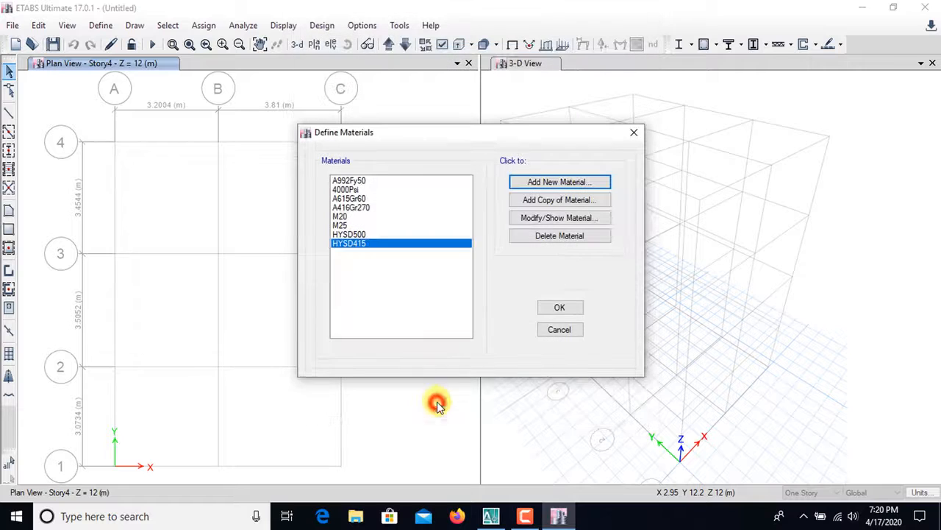
click(558, 307)
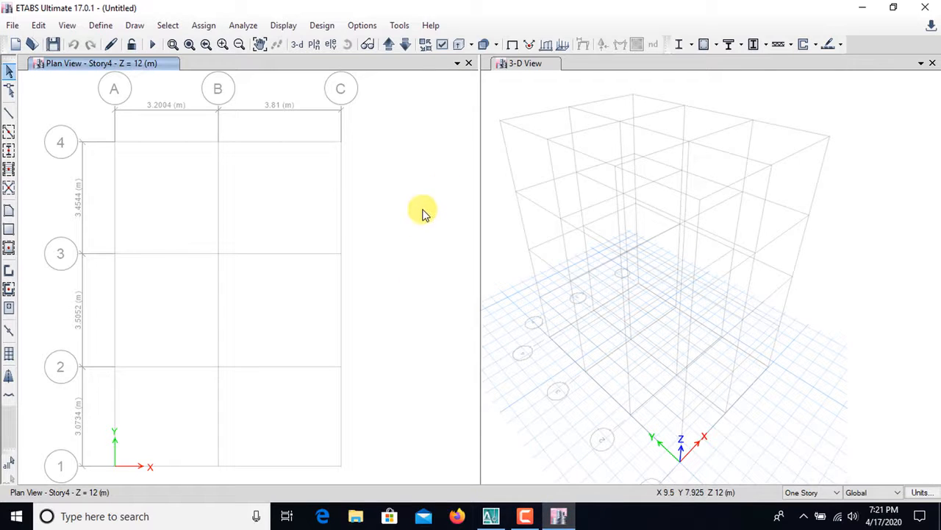
Step: Delete all default frame sections from A-CompBm to SteelCol, keeping only ISLB600 and ISWB550
click(96, 25)
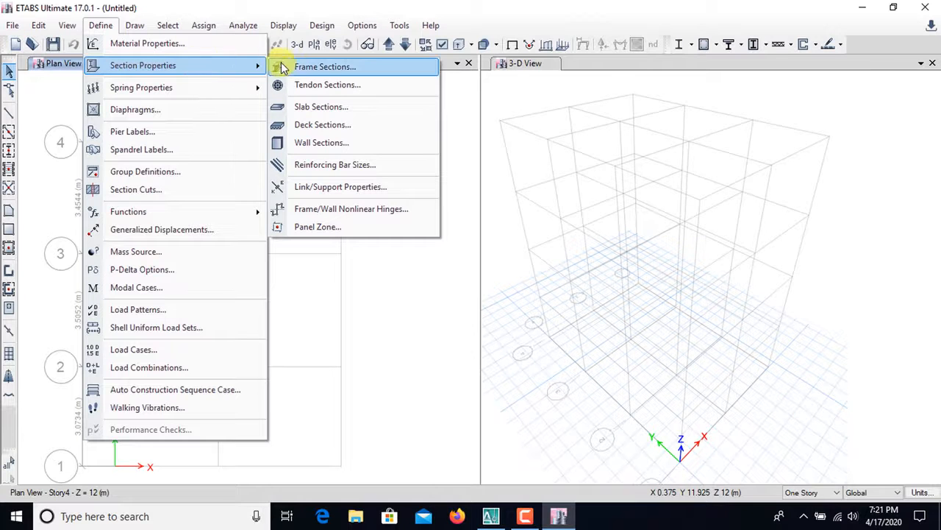
click(326, 68)
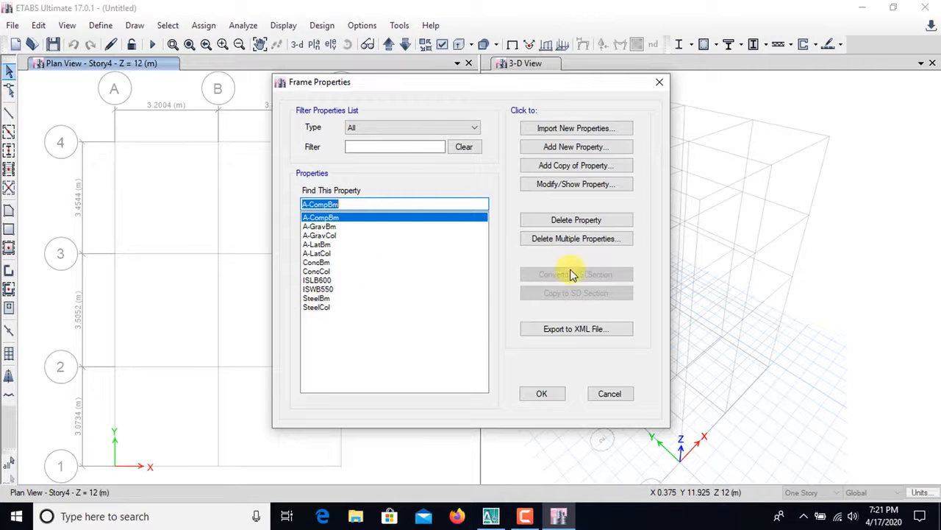
click(540, 241)
click(409, 266)
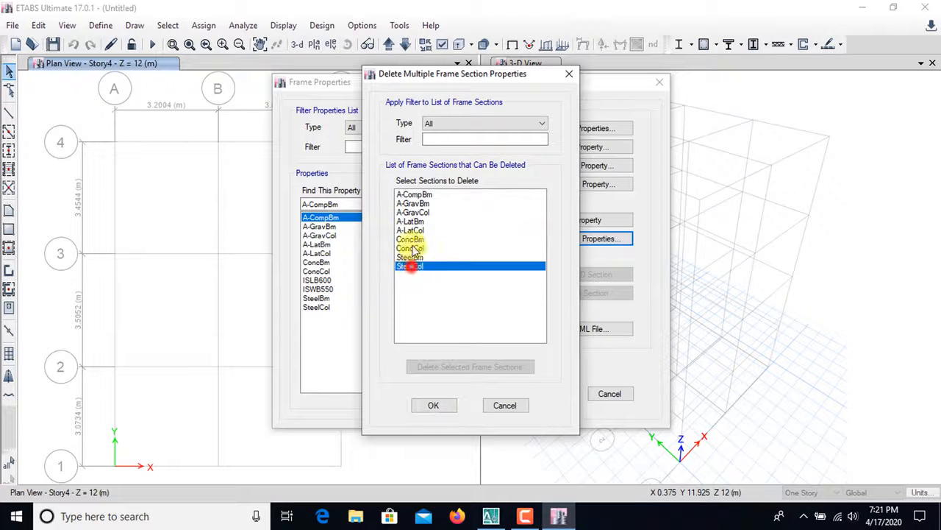
drag(410, 266, 412, 199)
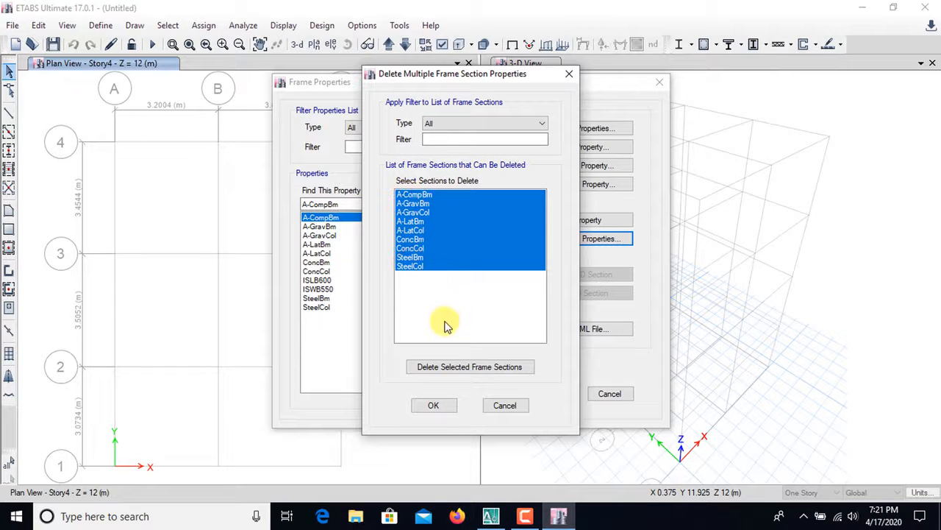
click(456, 366)
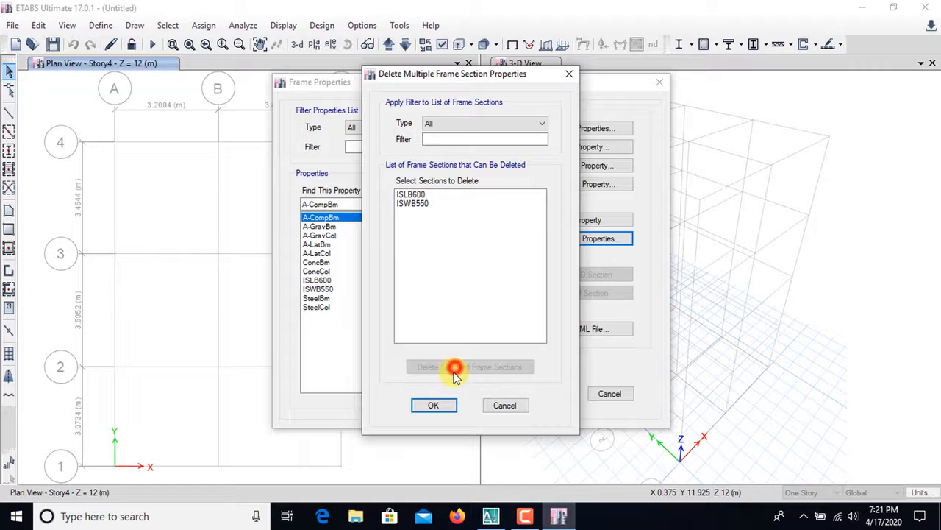
click(433, 405)
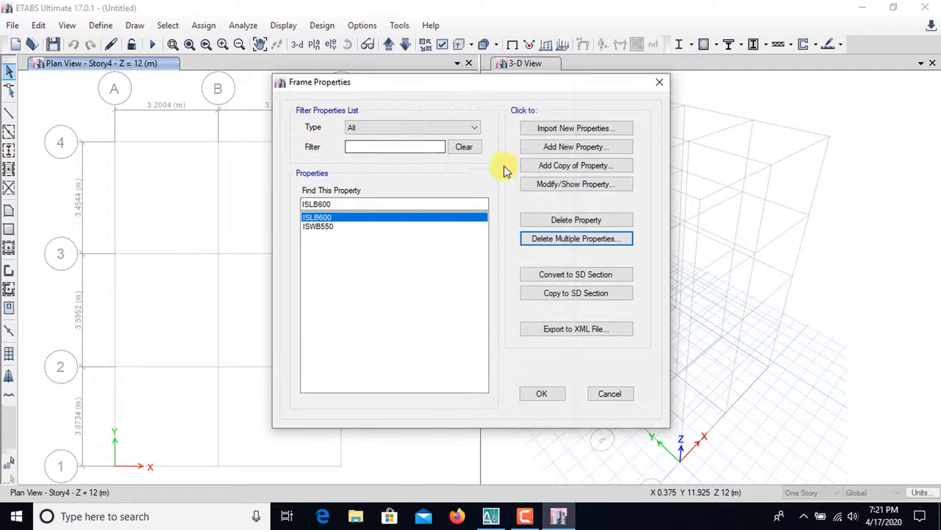
Step: Add a concrete rectangular frame section named Column 12" x12" and assign it material M25
click(561, 149)
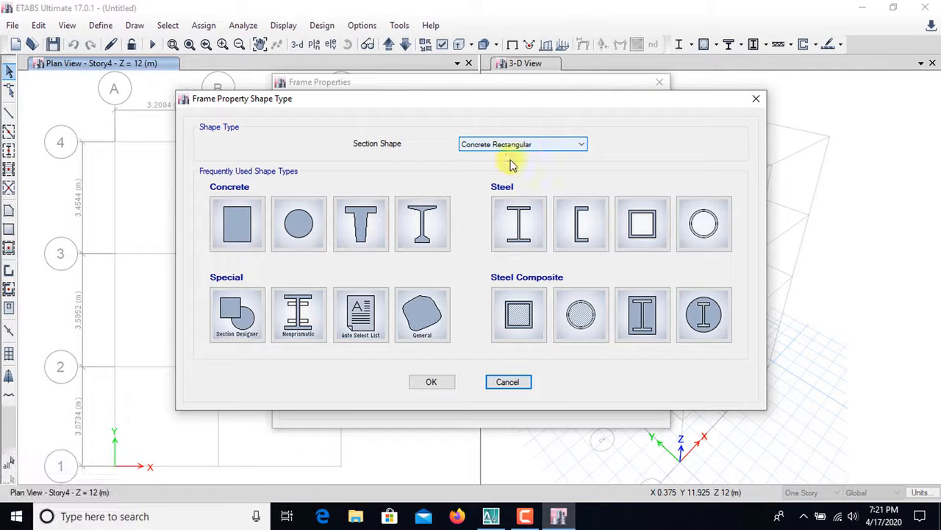
click(243, 224)
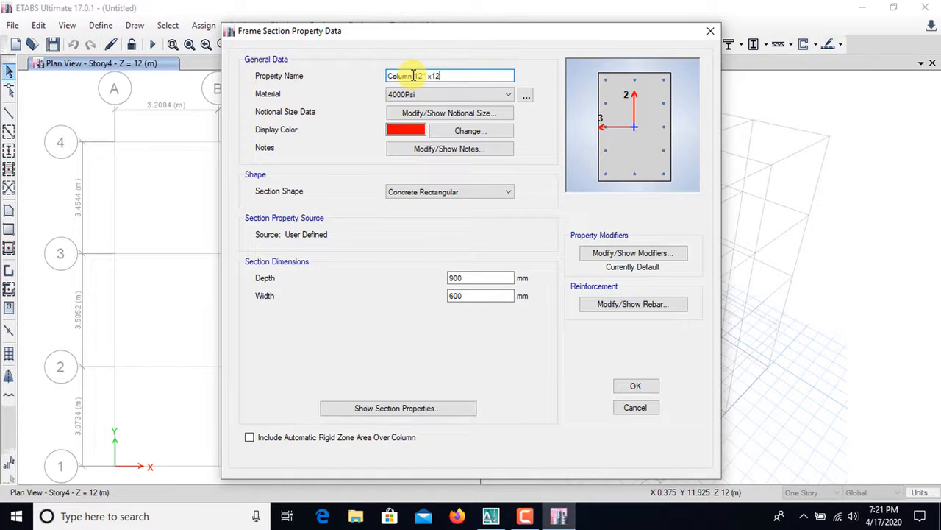
click(478, 94)
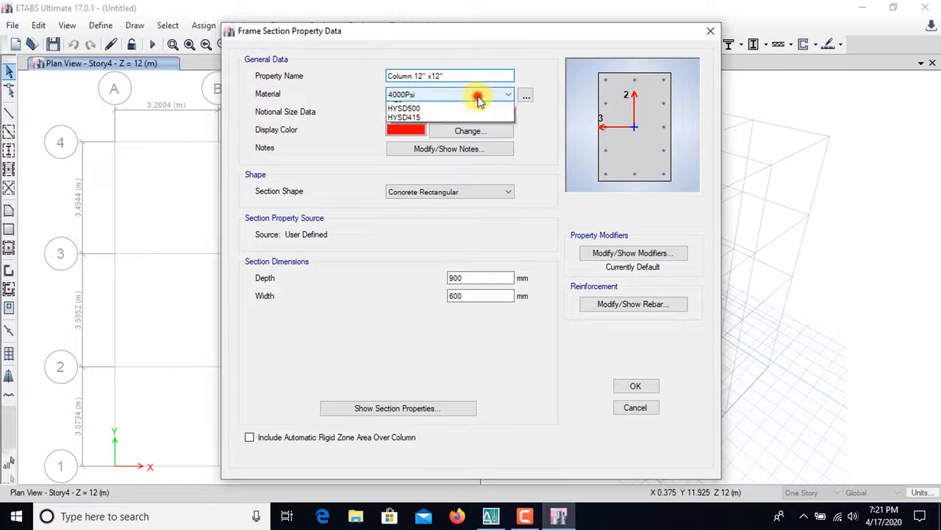
click(425, 153)
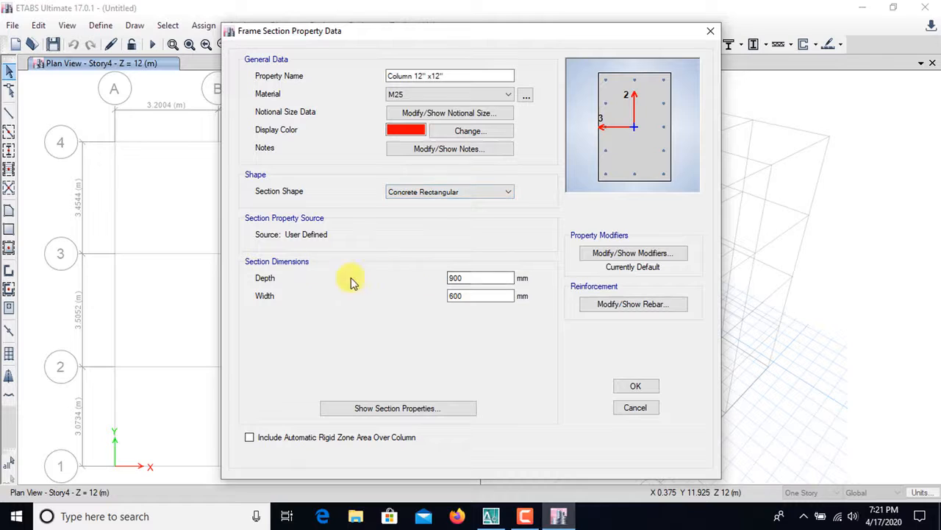
Step: Set both the depth and the width of the column section to 12" (304.8 mm)
drag(473, 278, 451, 274)
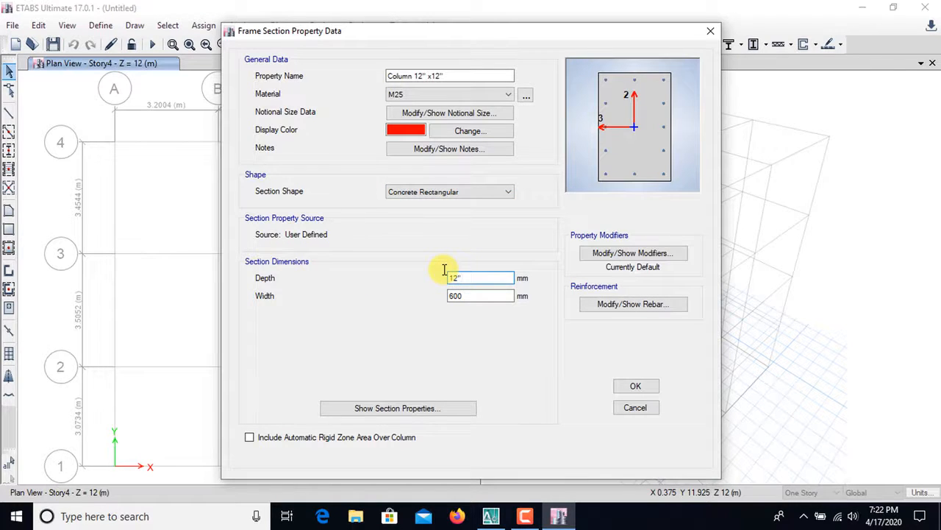
drag(477, 295, 435, 296)
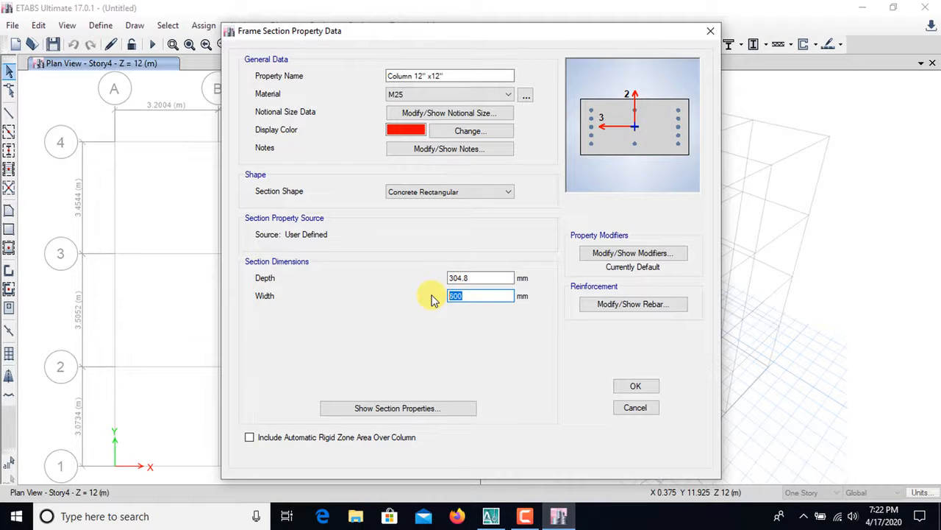
key(Return)
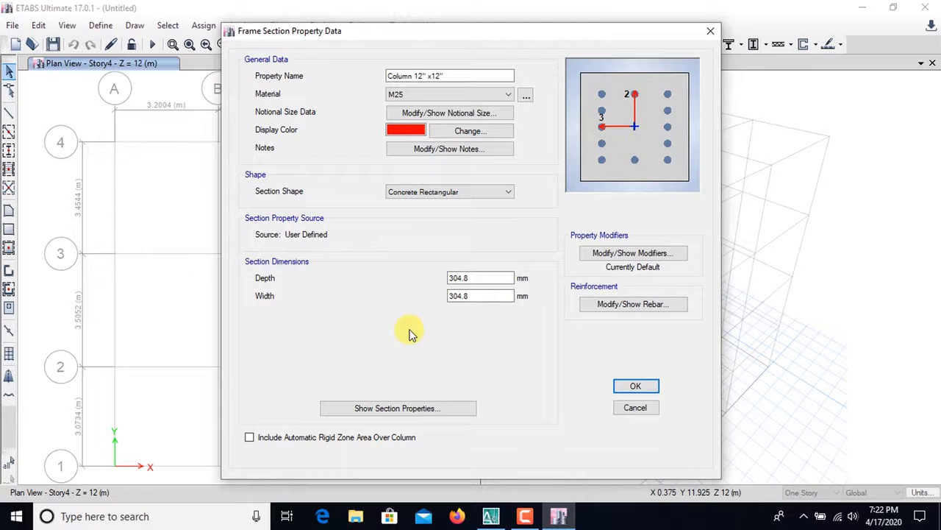
Step: In the column's reinforcement data, set the longitudinal bar material to HYSD500 and the confinement bar (ties) material to HYSD415
click(634, 304)
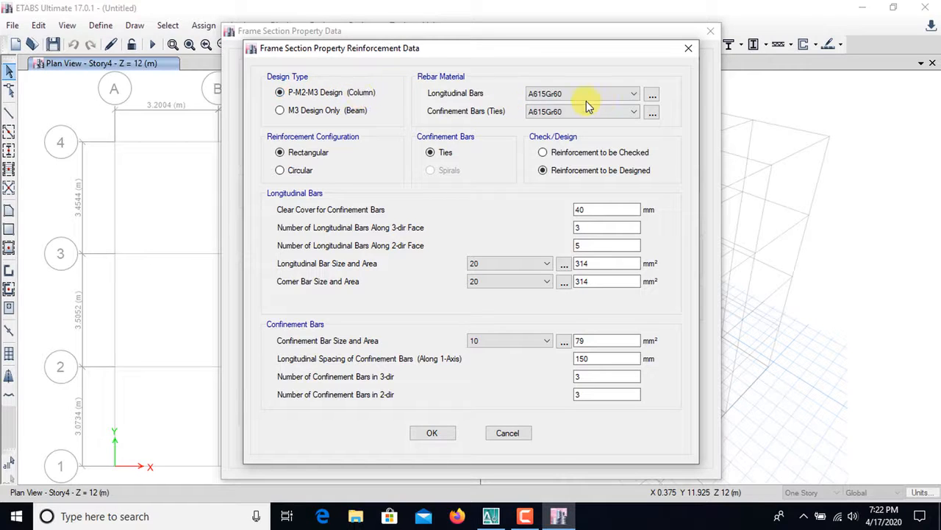
click(630, 93)
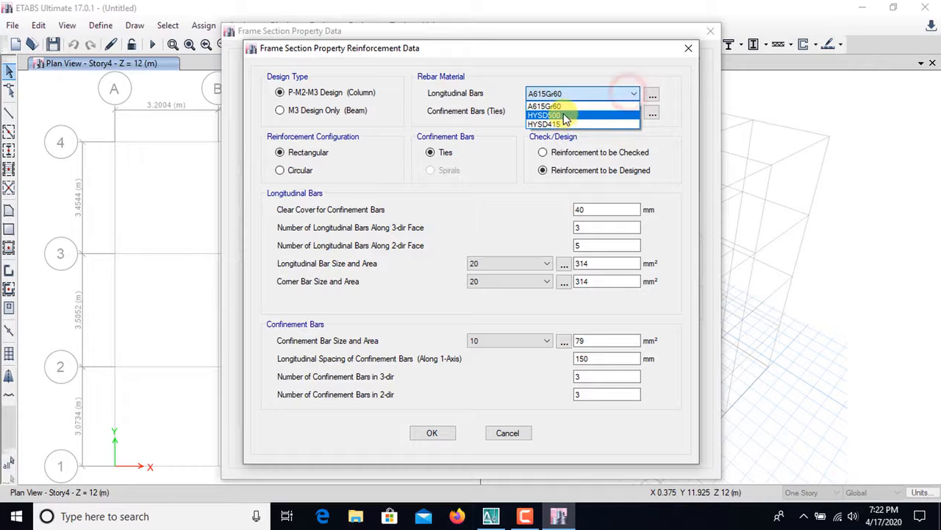
click(564, 118)
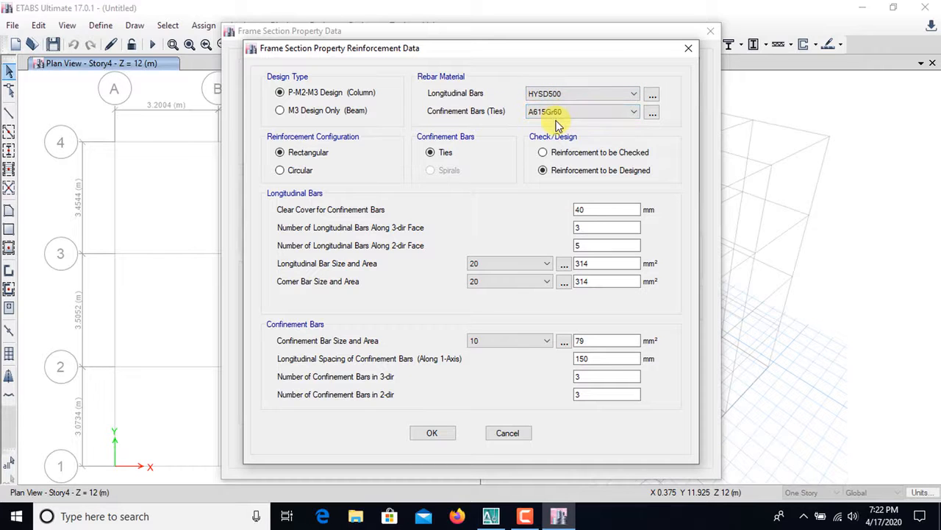
click(631, 112)
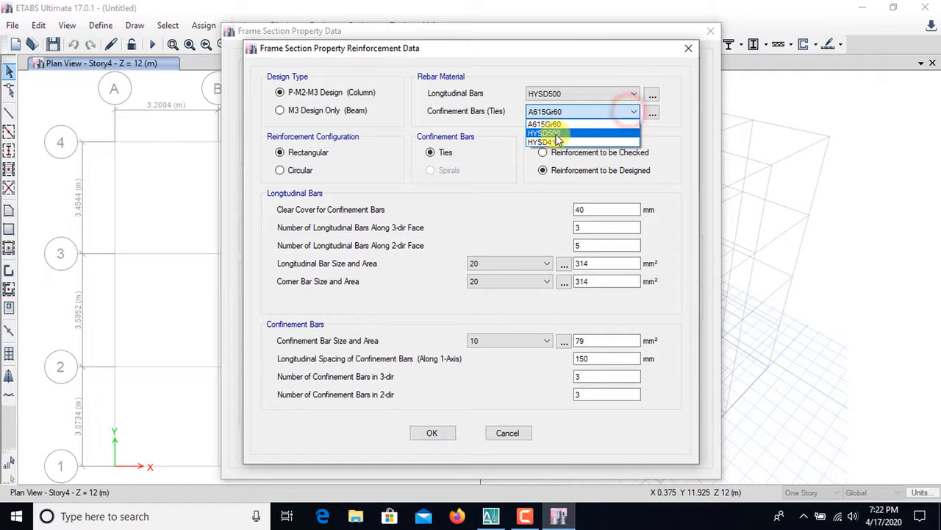
click(565, 142)
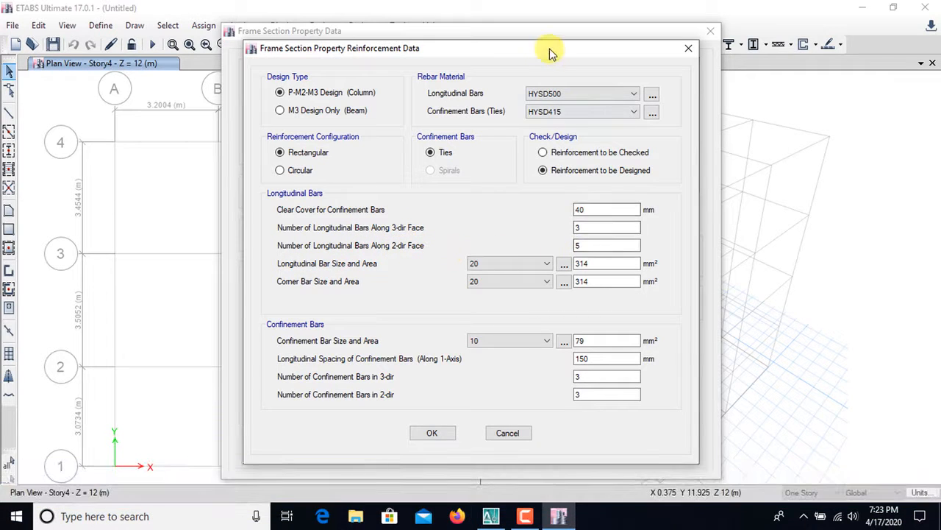
Step: Set the number of longitudinal bars along the 2-dir face to 3 and the longitudinal bar size to 12
drag(551, 50, 330, 54)
click(391, 245)
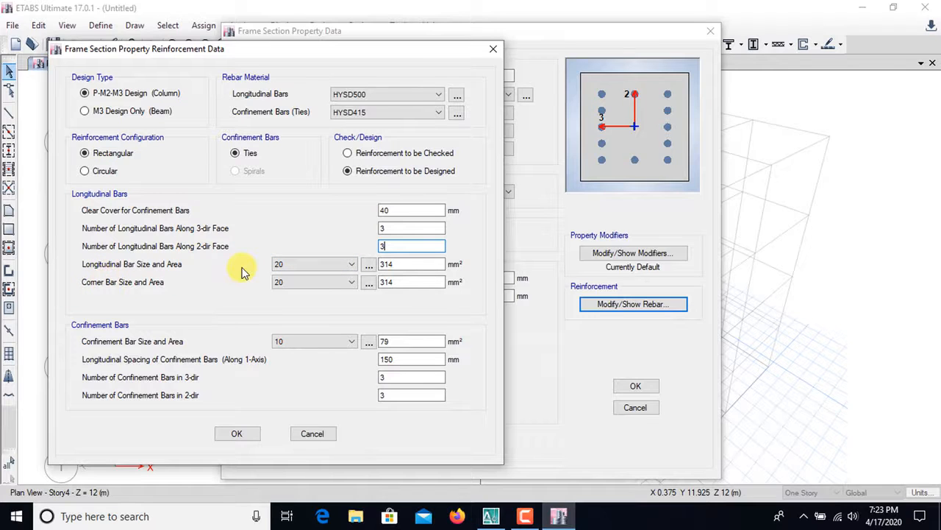
click(347, 263)
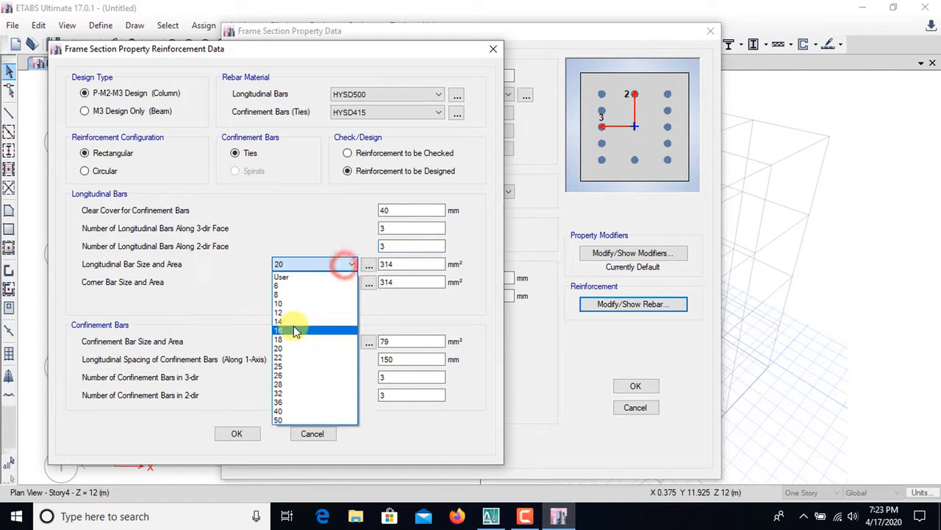
click(291, 315)
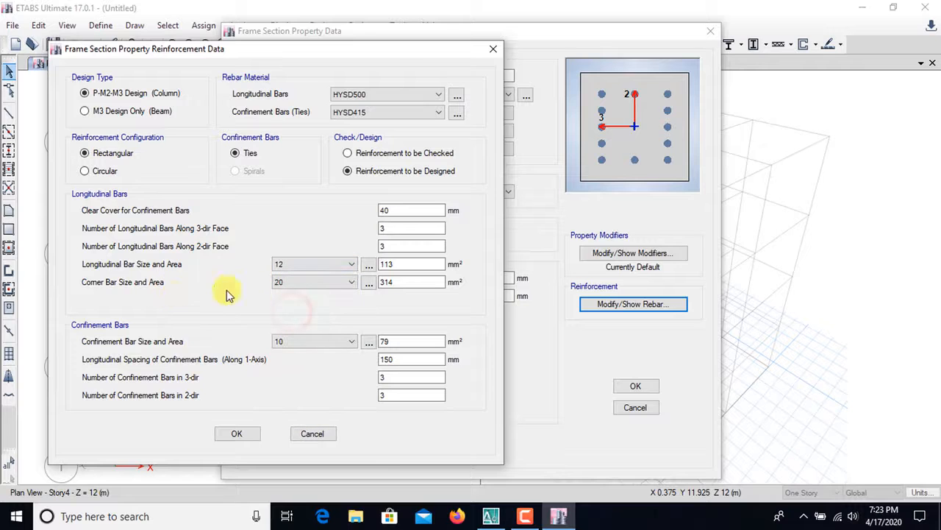
Step: Set the column's corner bar size to 16 and its confinement bar size to 8, and accept the column section
click(342, 286)
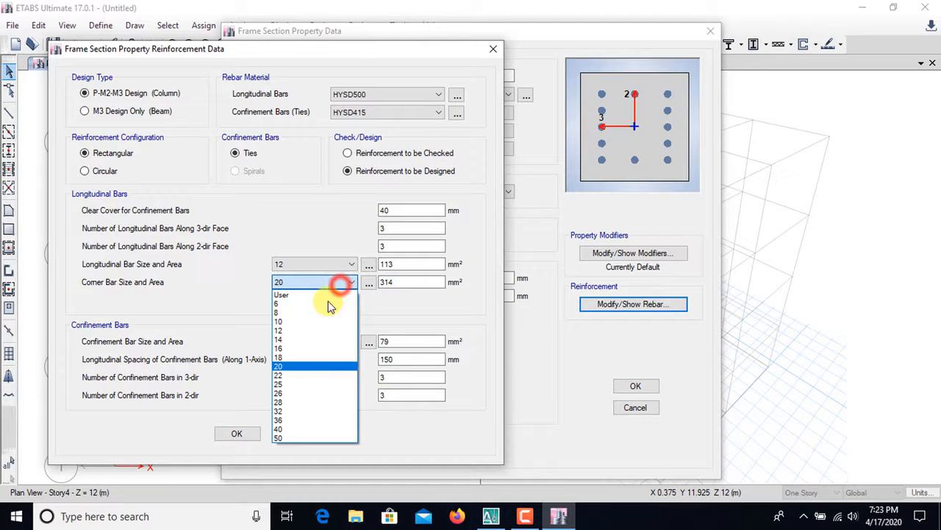
click(292, 347)
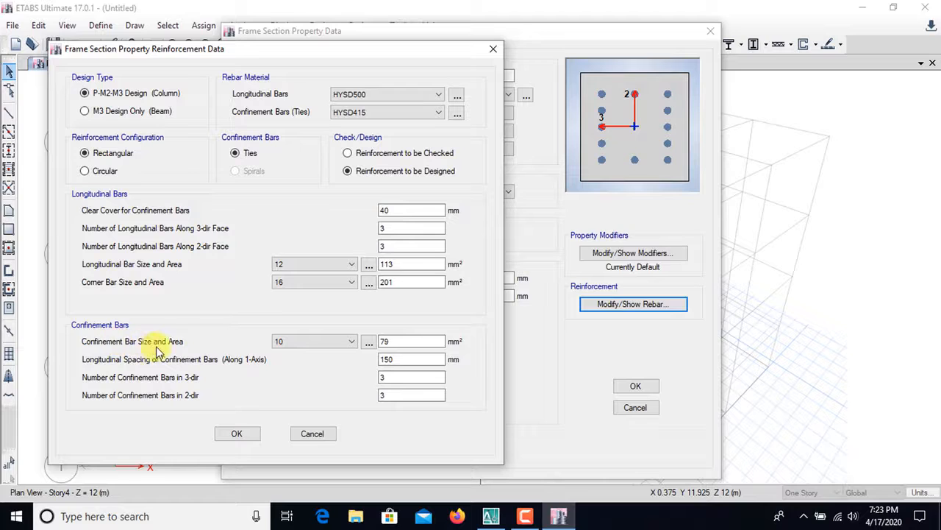
click(352, 341)
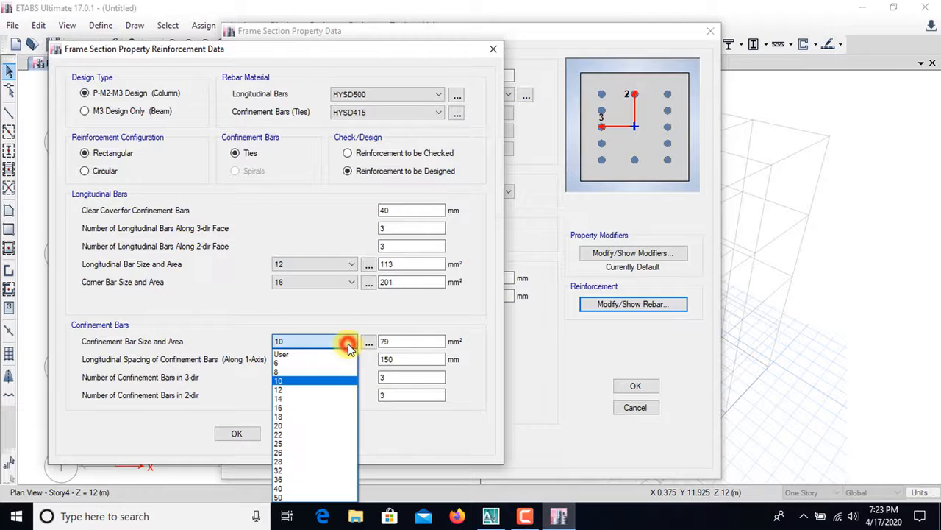
click(292, 374)
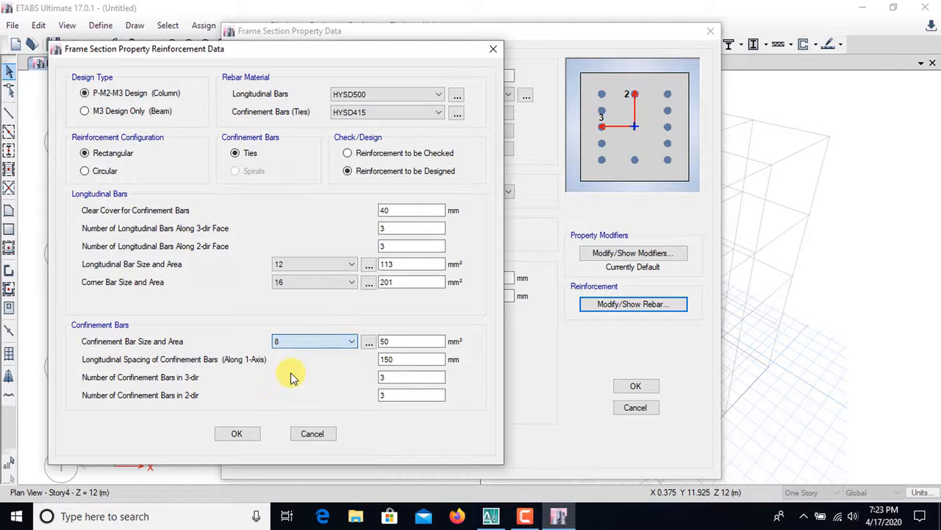
click(248, 434)
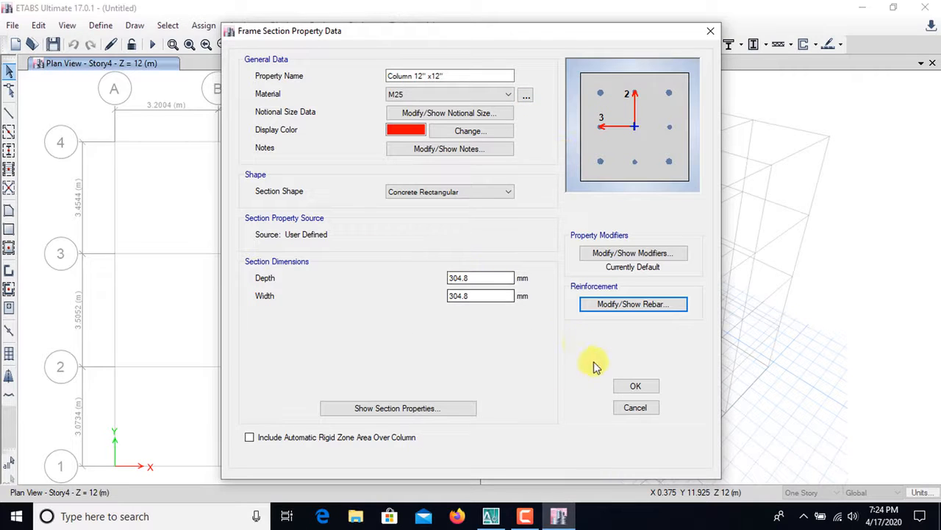
click(637, 387)
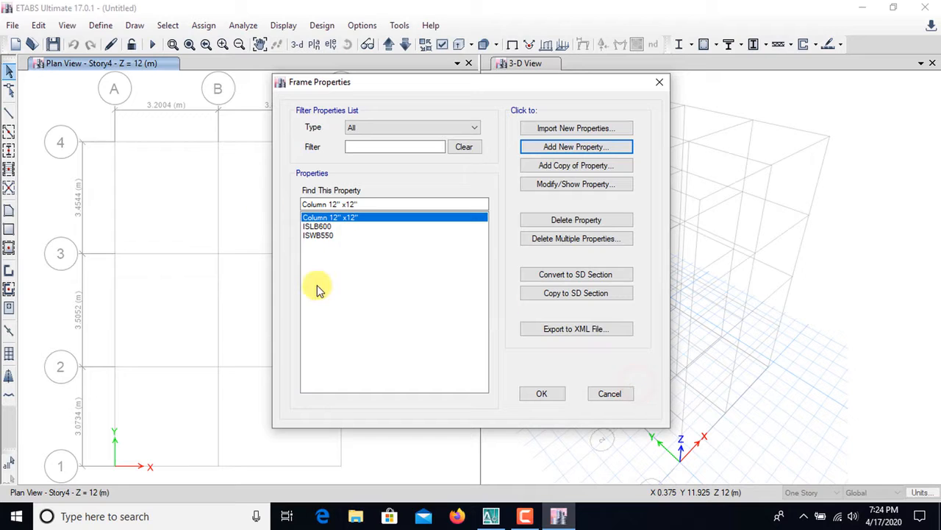
Step: Add a concrete rectangular frame section named beam 14"x9" with material M20, depth 355.6 mm and width 228.6 mm
click(548, 151)
click(246, 219)
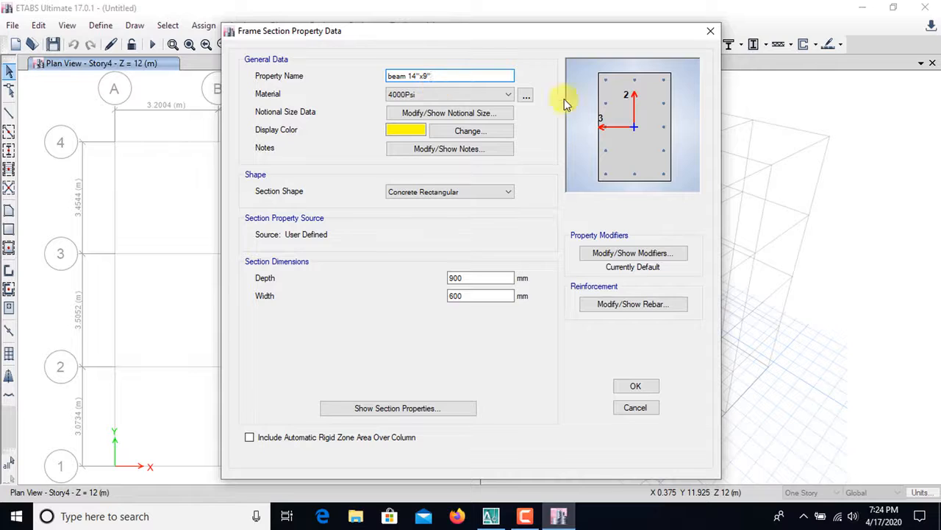
click(479, 96)
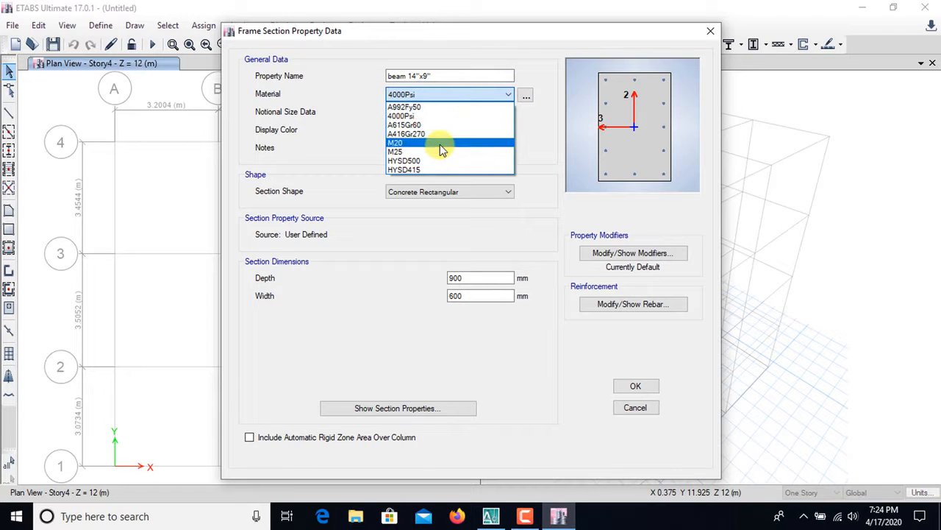
click(442, 149)
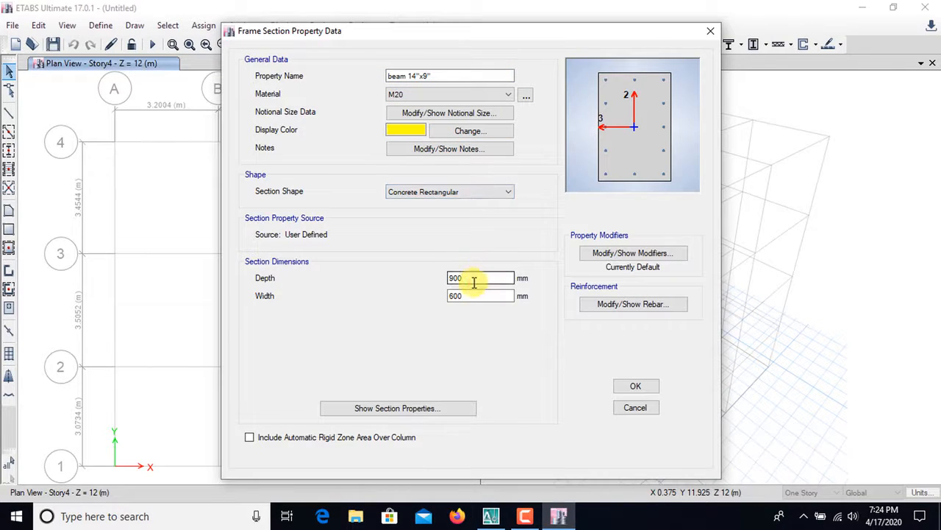
drag(474, 282, 437, 277)
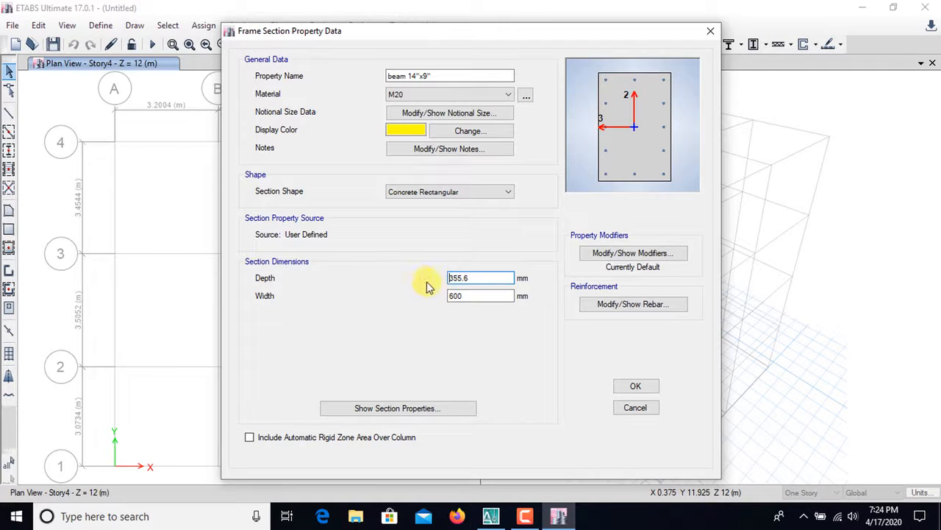
drag(482, 296, 438, 297)
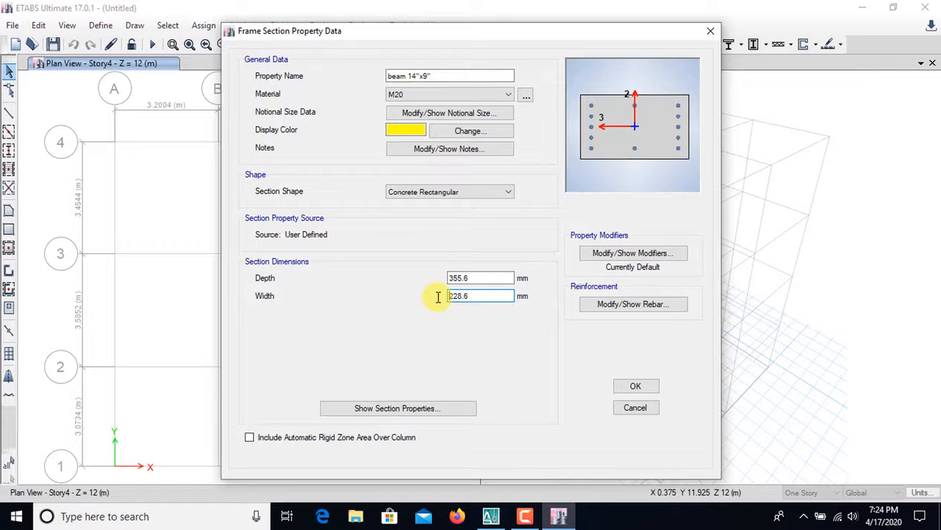
Step: Set the beam's reinforcement to M3 Design Only (Beam) with HYSD500 longitudinal bars and HYSD415 ties, and accept the frame sections
click(644, 306)
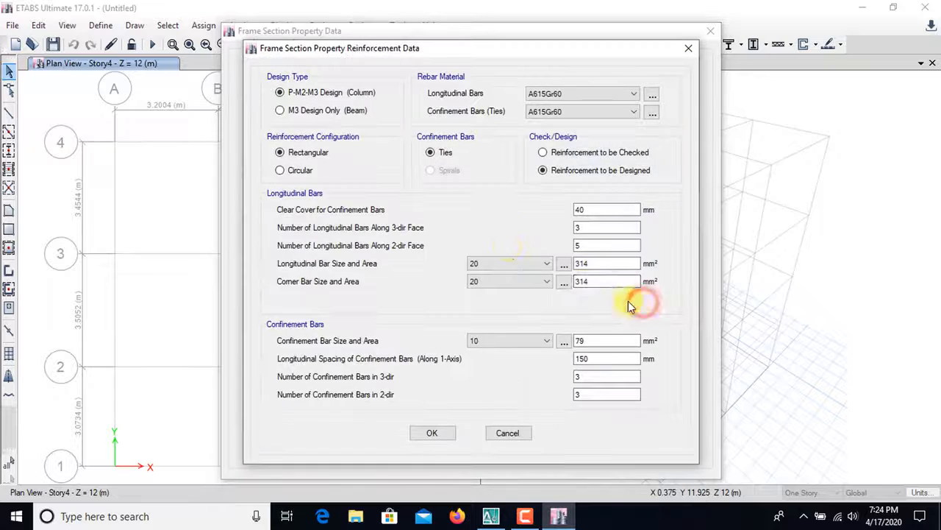
click(281, 110)
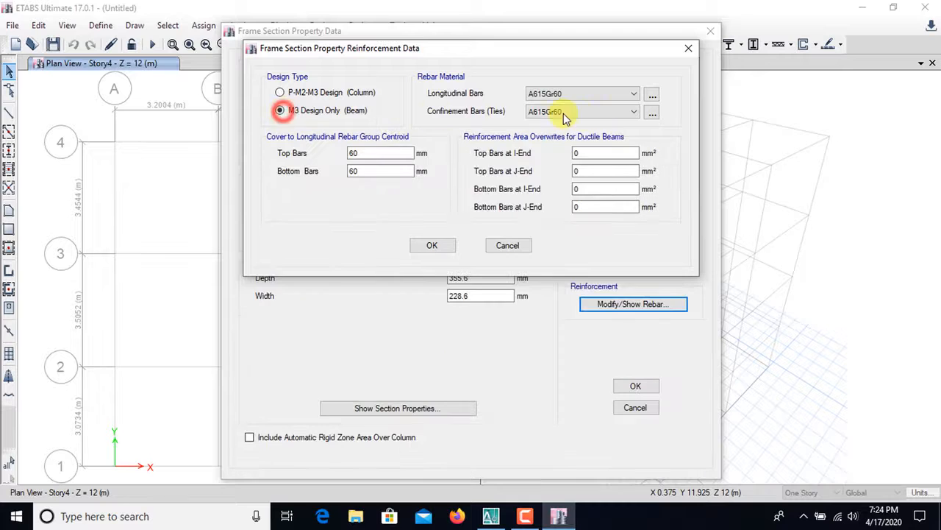
click(625, 94)
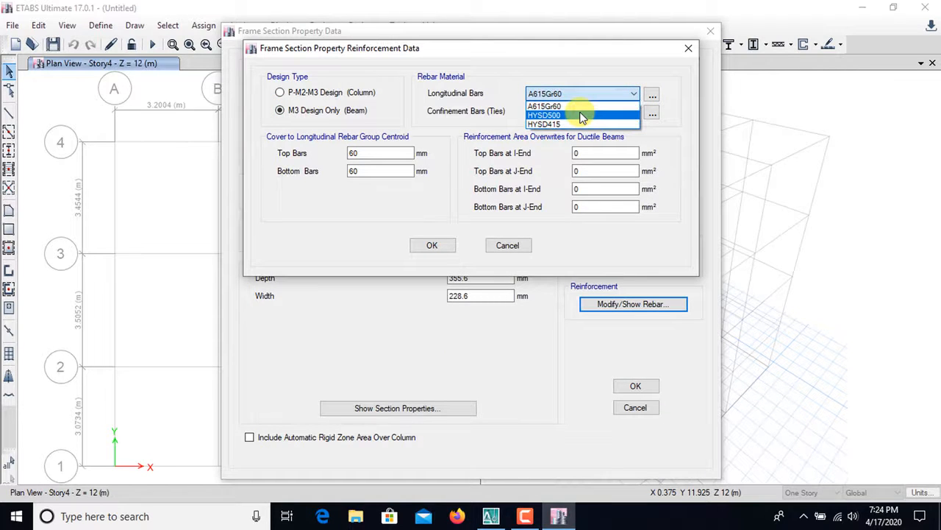
click(583, 115)
click(634, 111)
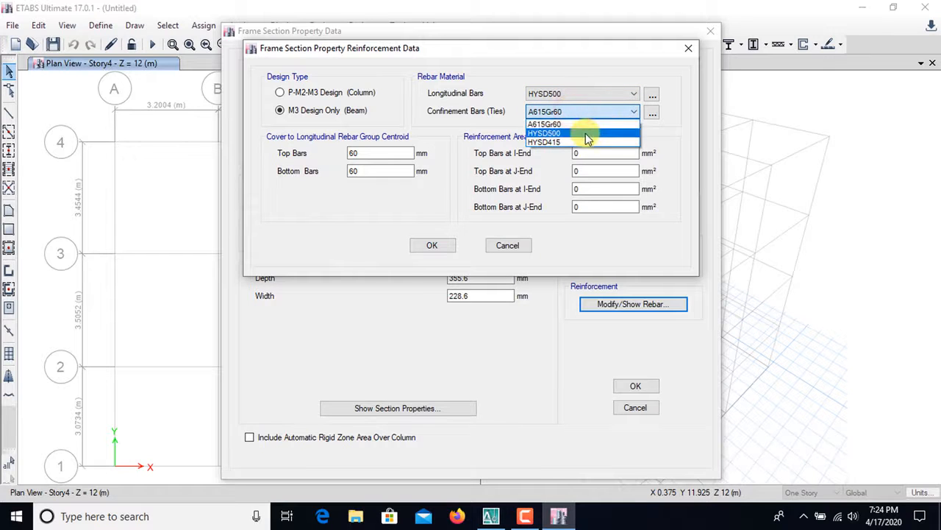
click(590, 142)
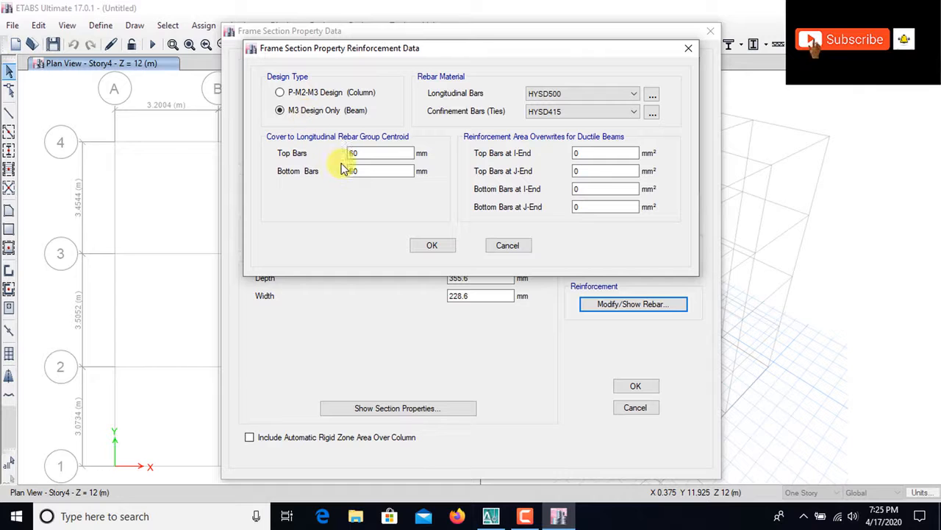
click(432, 244)
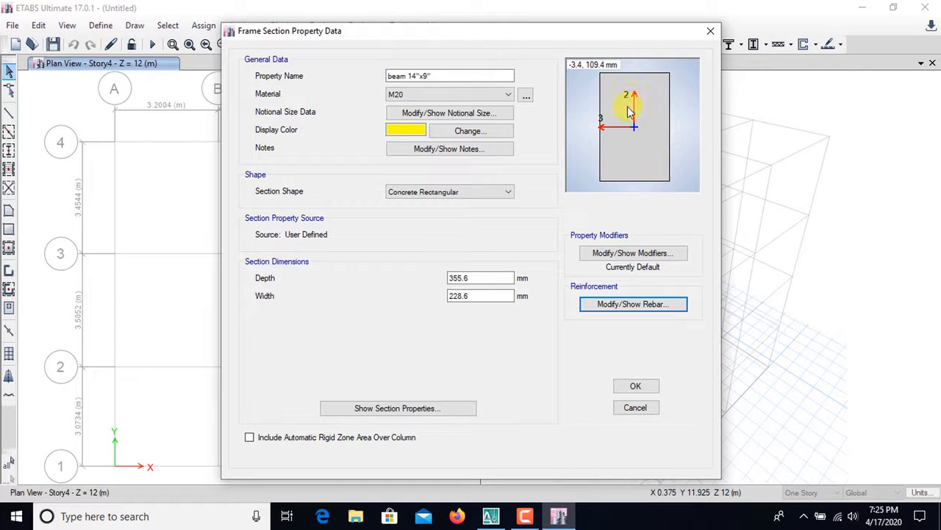
click(637, 386)
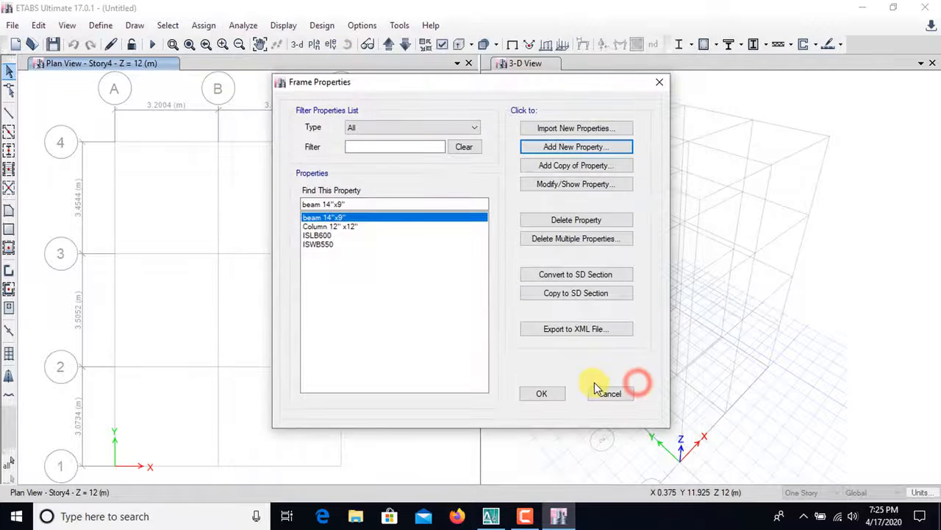
click(548, 394)
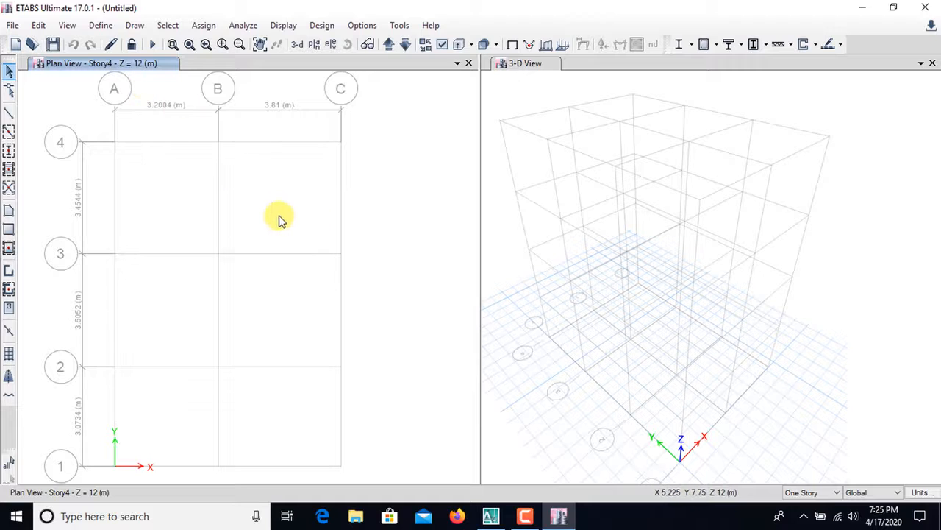
Step: Rename the slab property Slab1 as Slab5" and set its slab material to M20
click(96, 28)
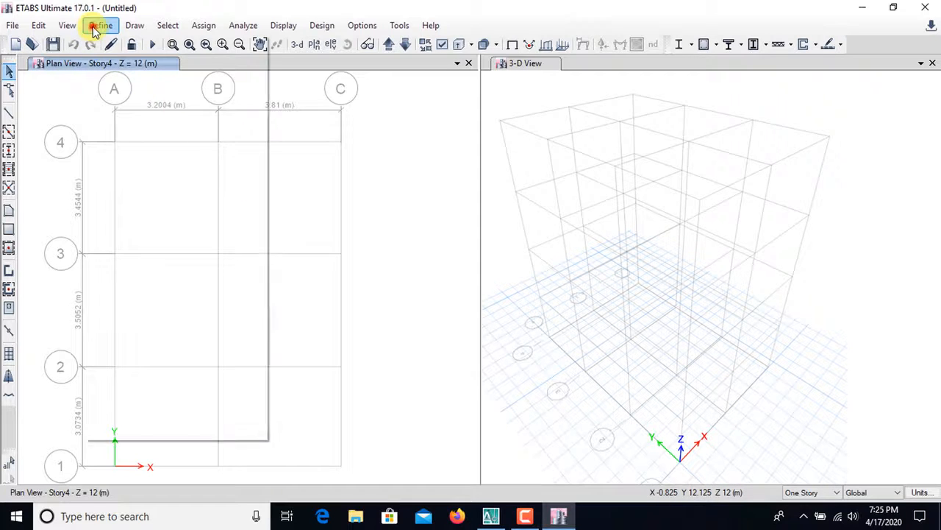
mouse_move(122, 66)
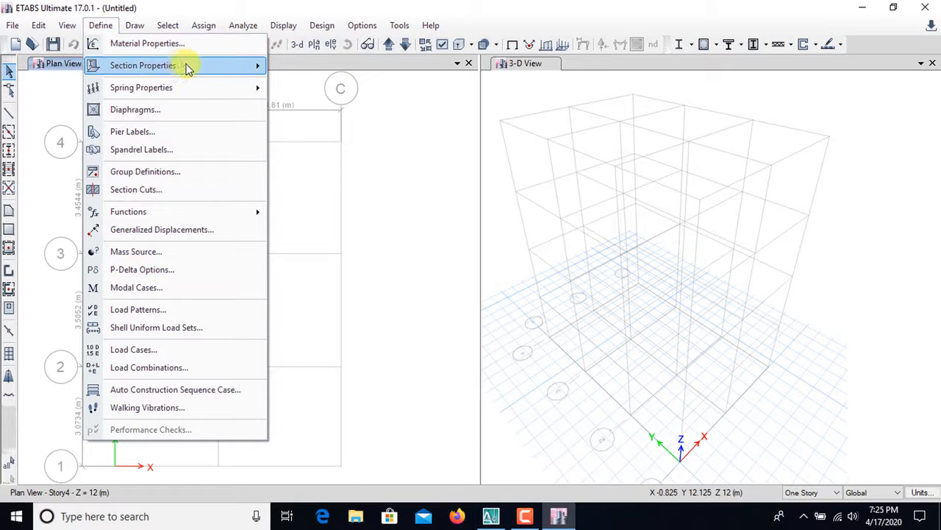
mouse_move(193, 66)
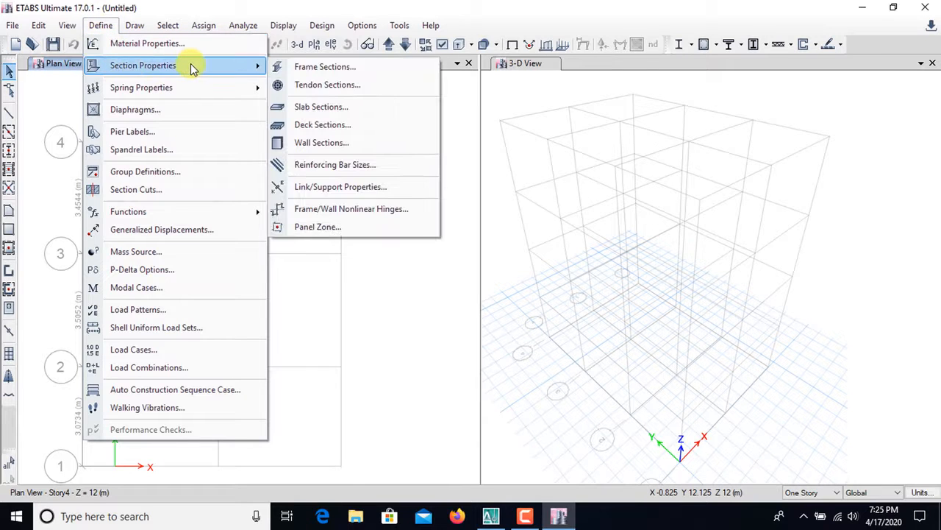
click(345, 110)
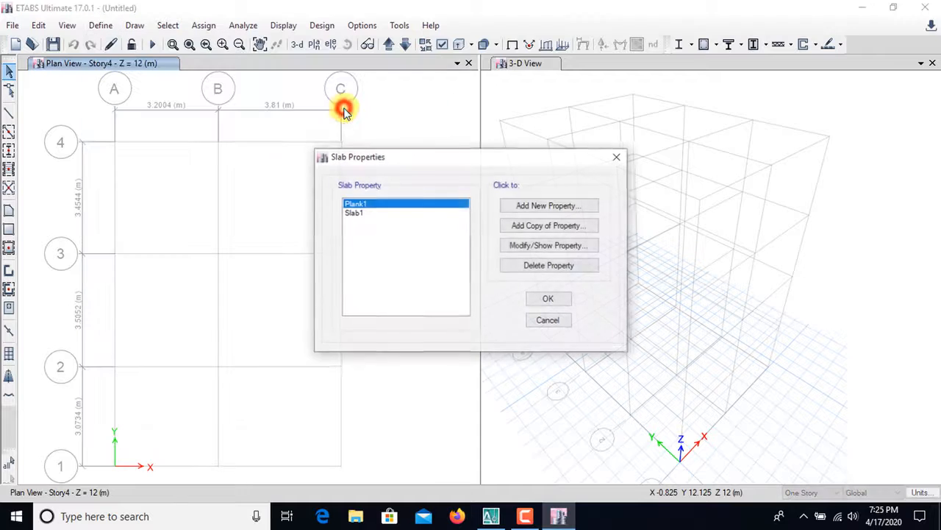
click(353, 214)
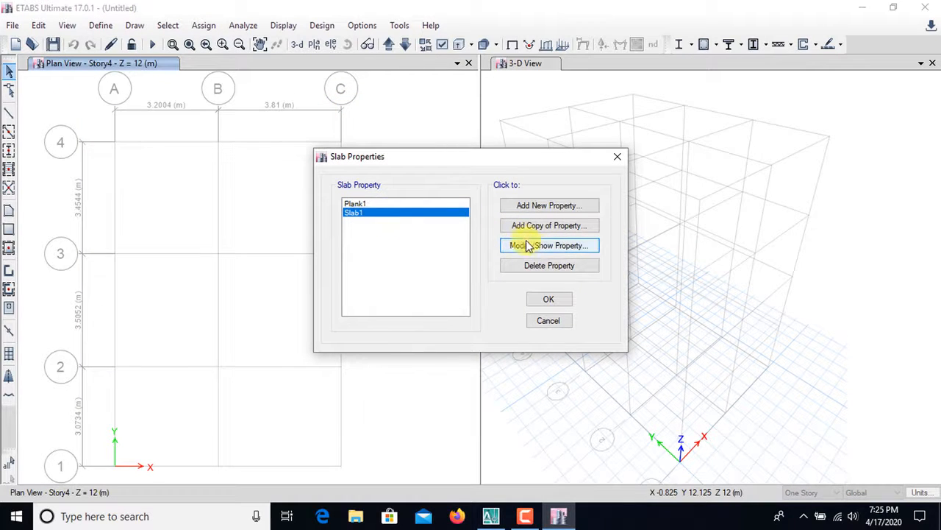
click(563, 250)
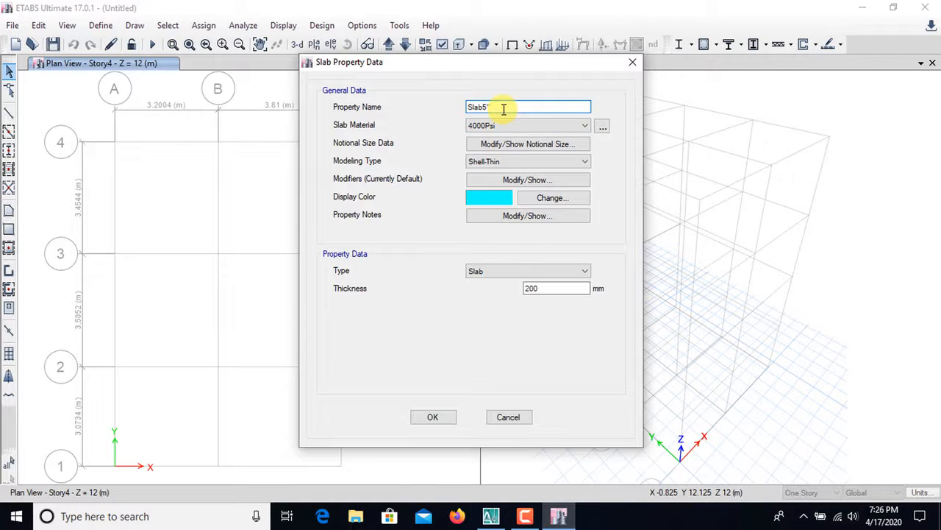
click(578, 127)
key(m)
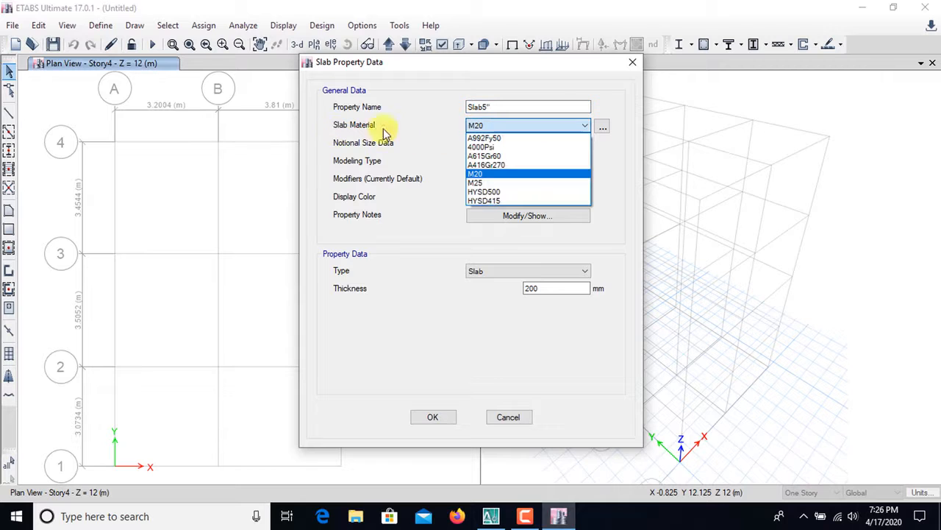
click(487, 174)
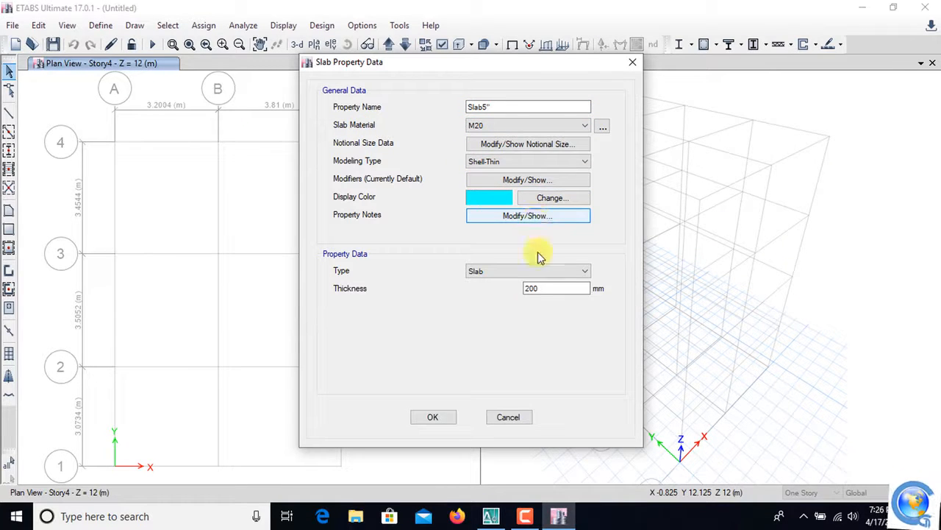
Step: Set the slab thickness to 127 mm and accept the slab properties
click(541, 288)
drag(527, 287, 519, 288)
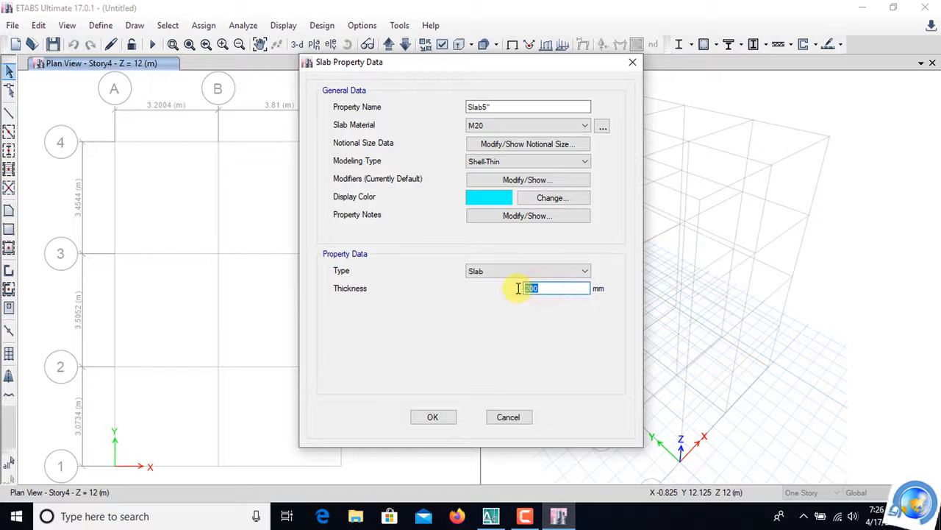
text(5")
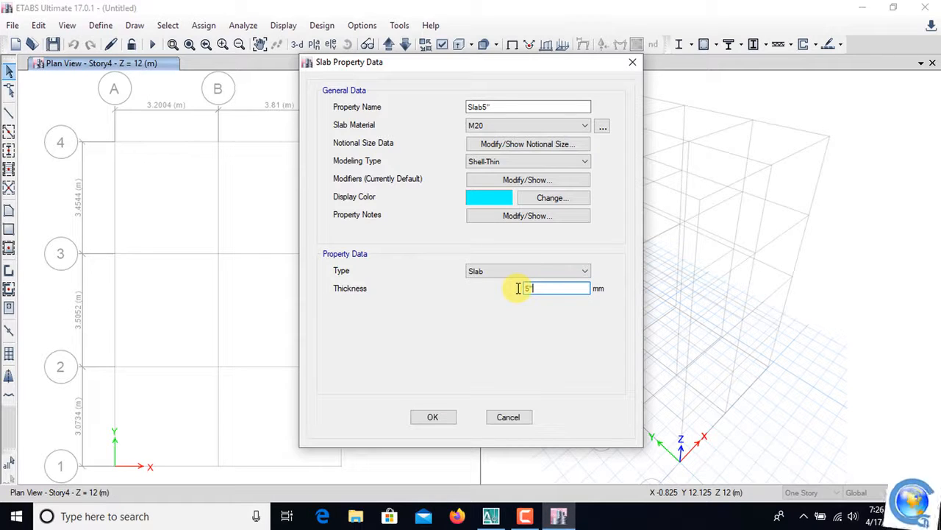
key(BackSpace)
key(BackSpace)
text(127)
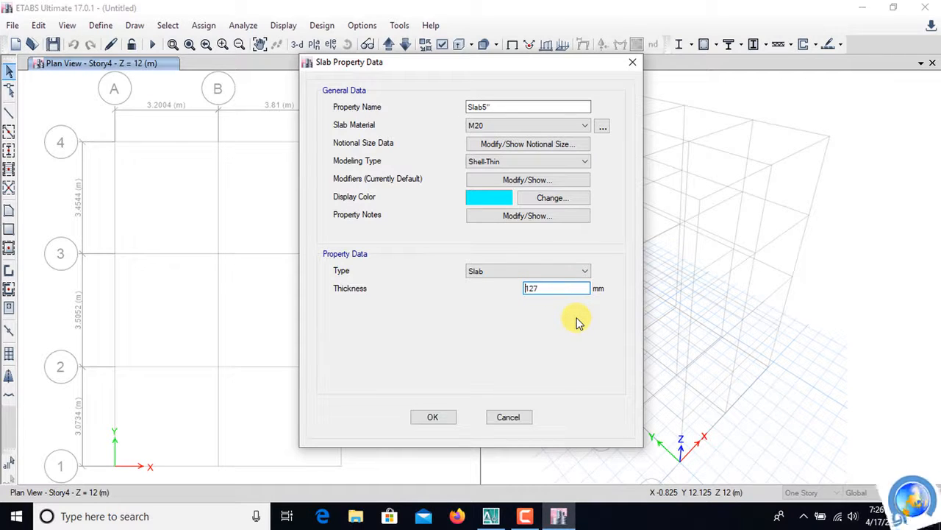
click(434, 417)
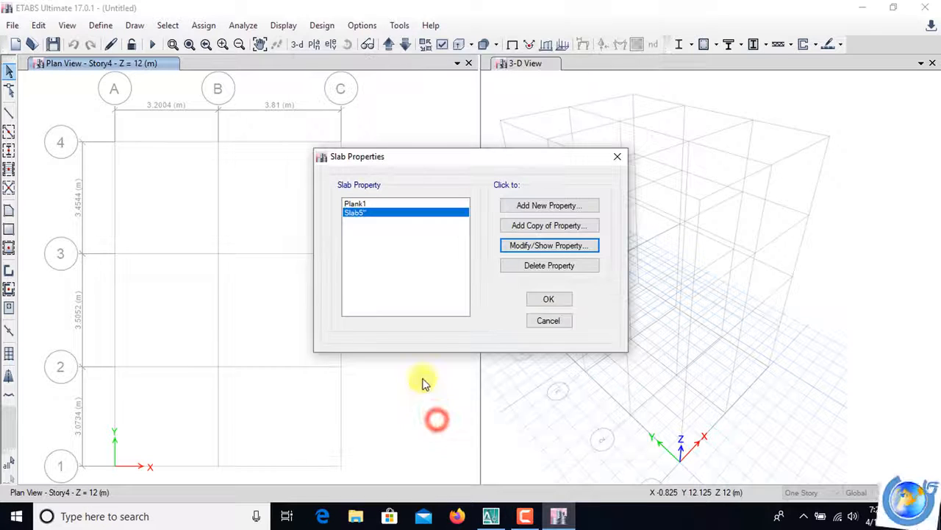
click(548, 302)
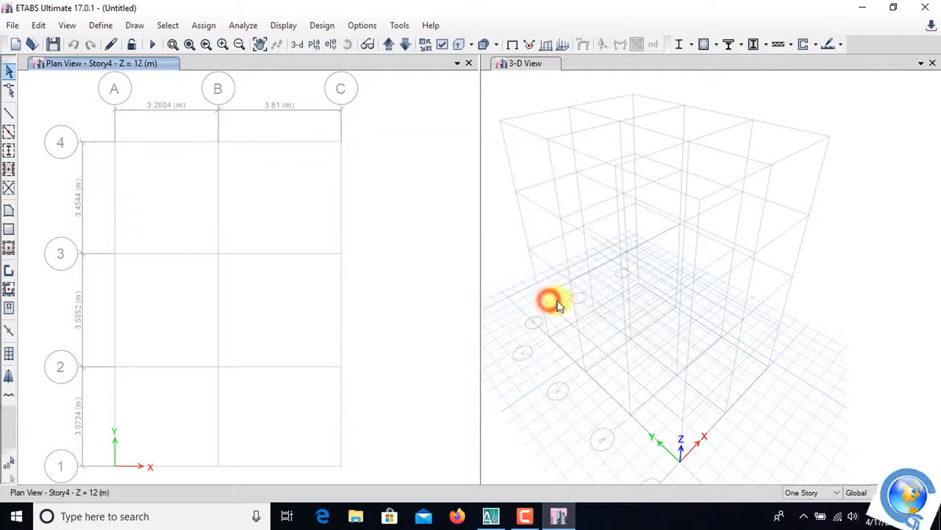
Step: Add three more rigid diaphragms after D1, keeping their default names, and accept the diaphragm definitions
click(100, 26)
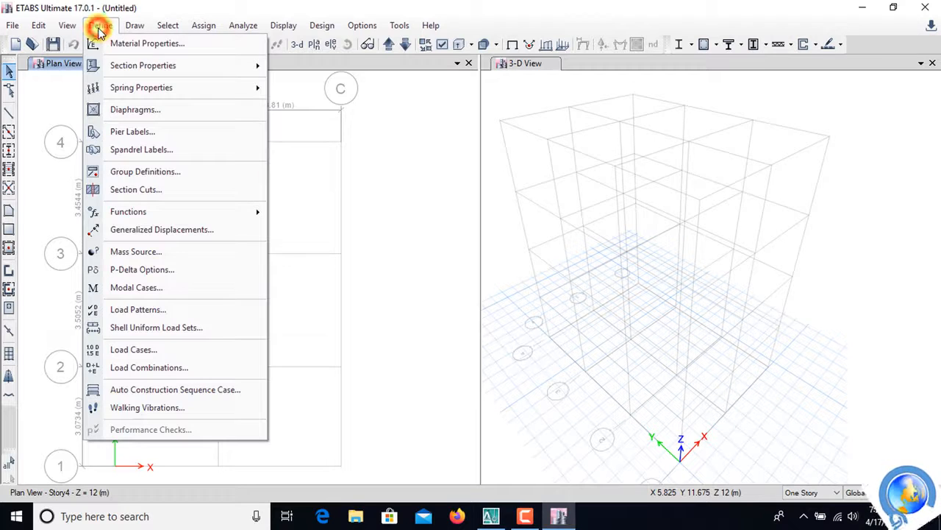
click(126, 110)
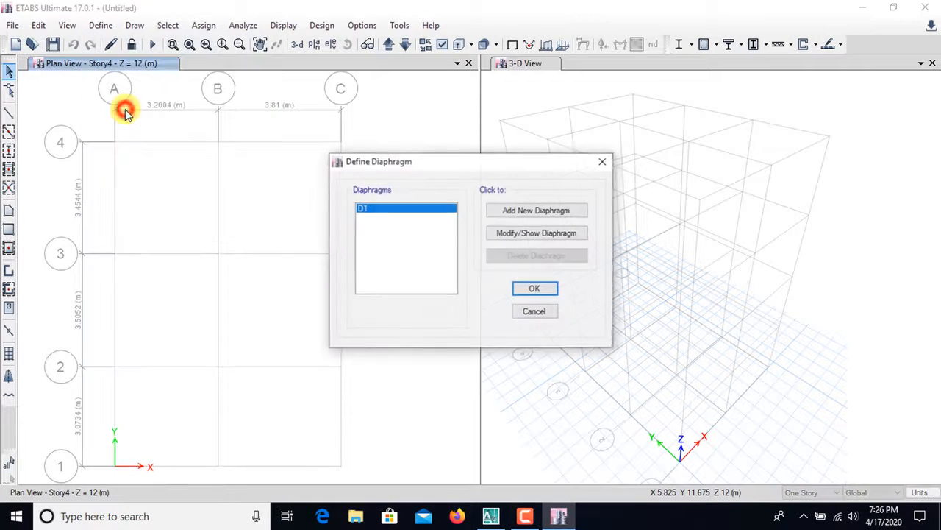
drag(511, 167, 517, 125)
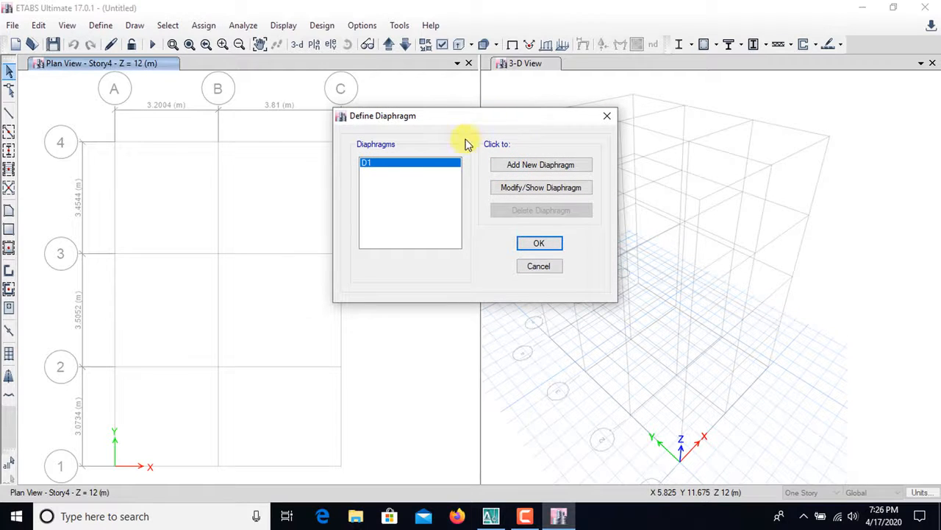
click(512, 168)
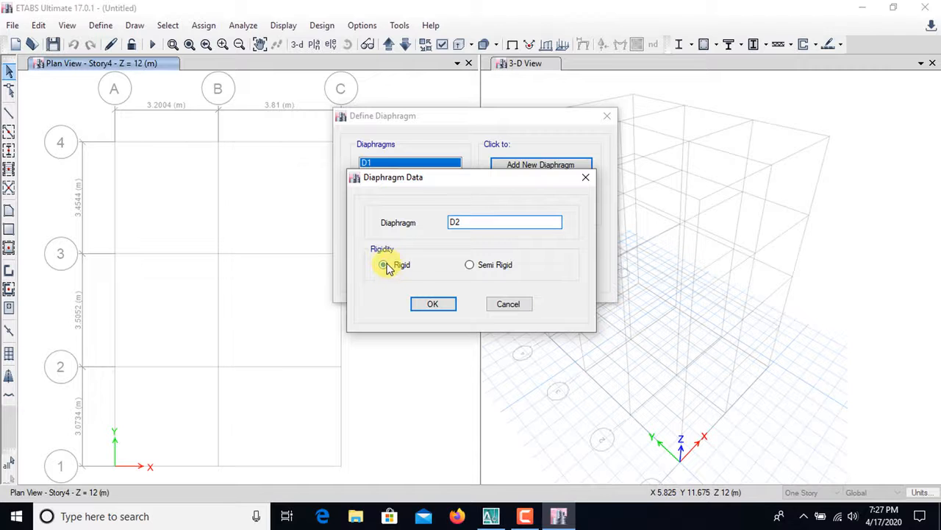
click(429, 304)
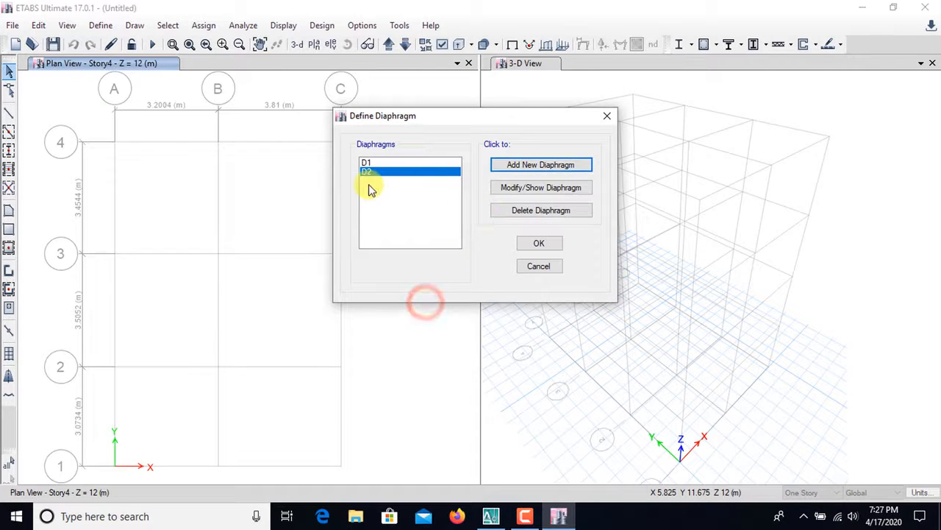
click(529, 166)
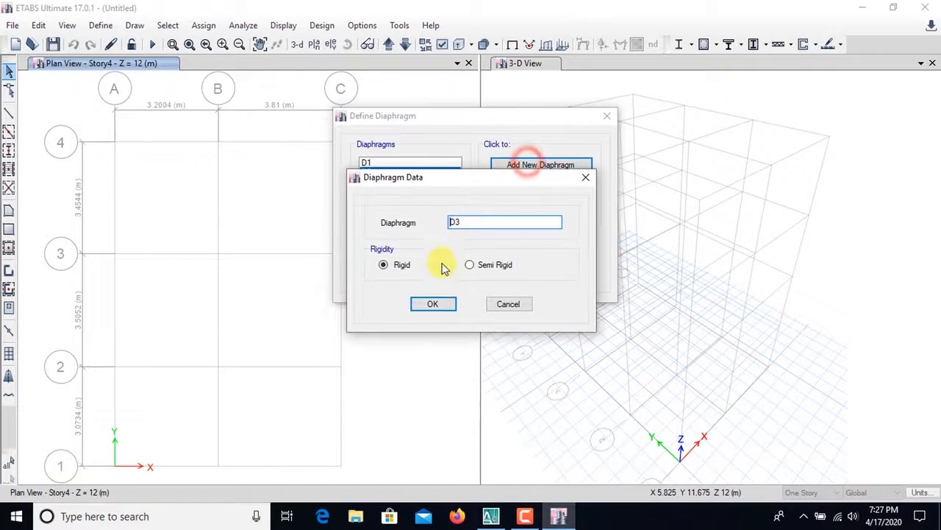
click(433, 305)
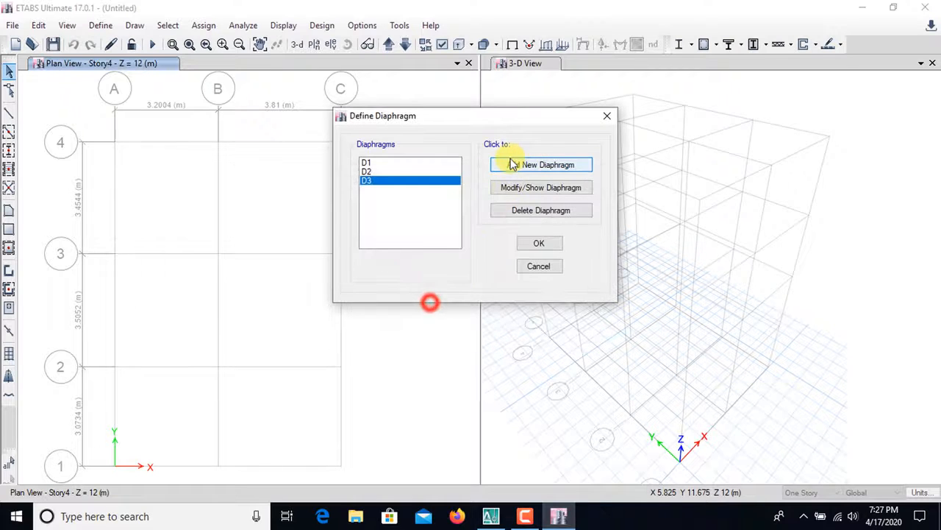
click(509, 164)
click(433, 305)
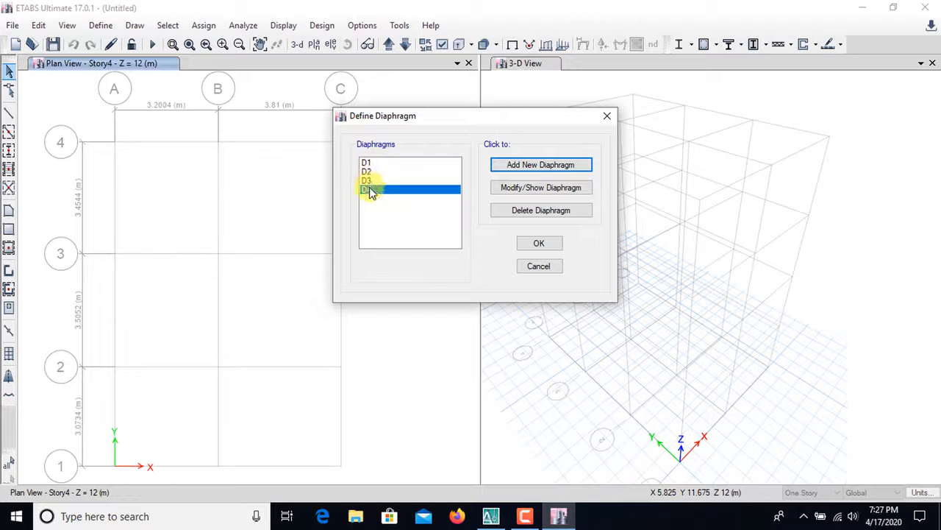
click(542, 243)
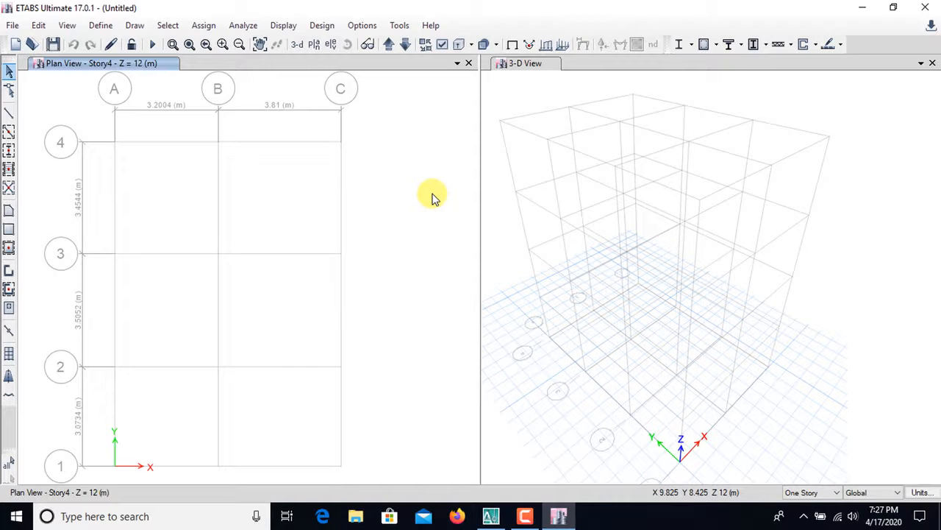
Step: Add load patterns WL, PWL, FF and Stairacse load as type Super Dead with self weight multiplier 0
click(101, 27)
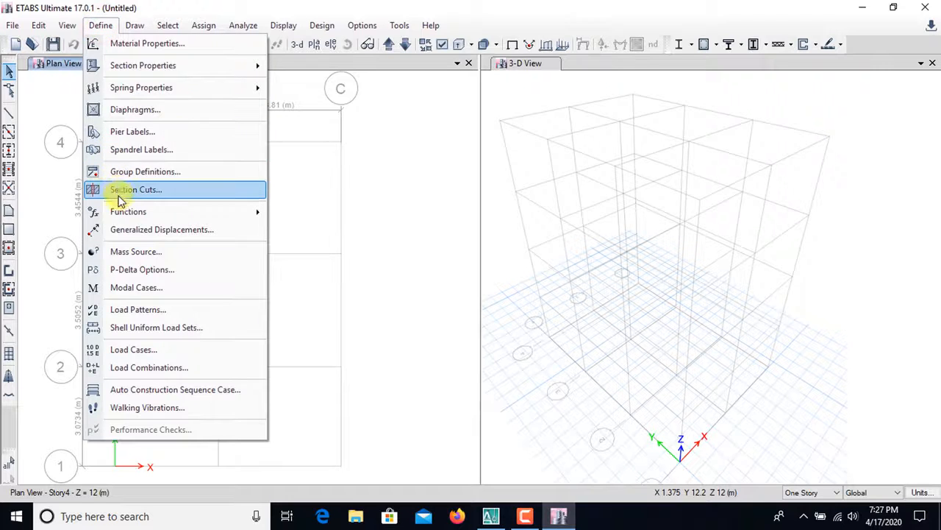
click(137, 308)
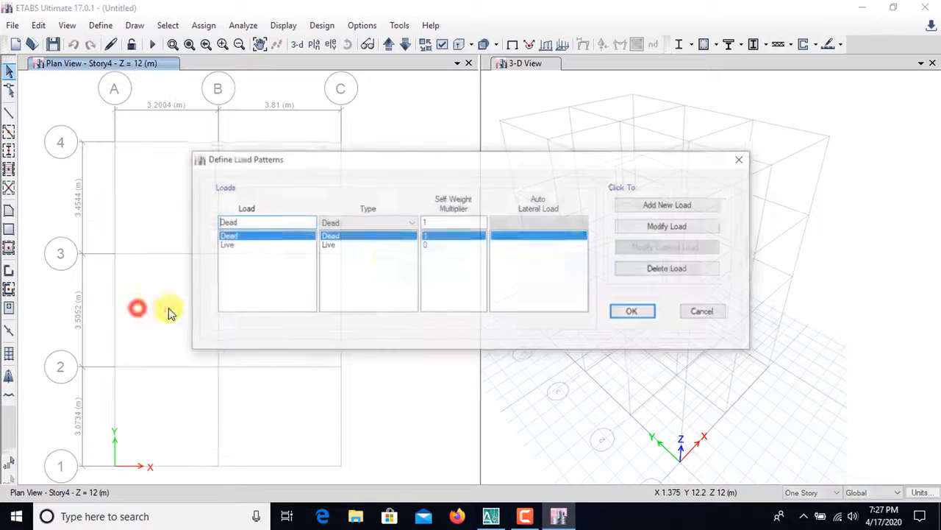
drag(391, 163, 395, 133)
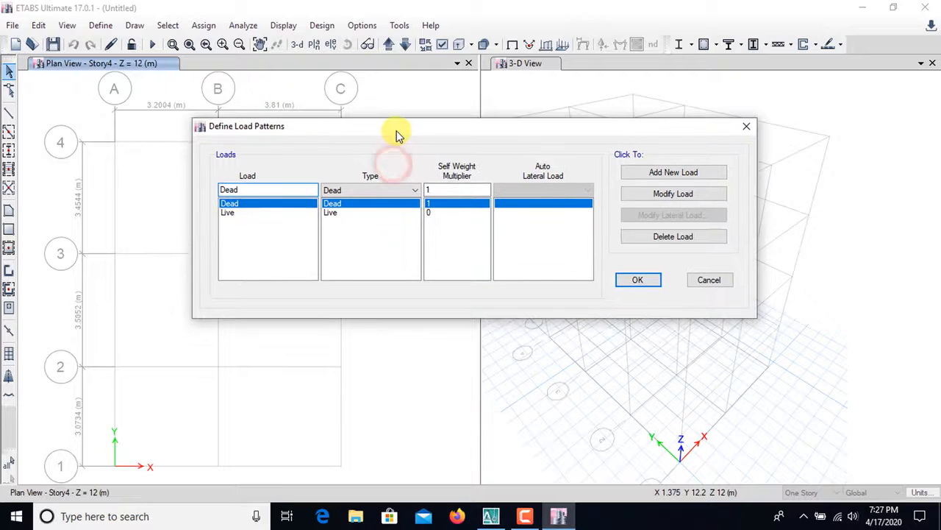
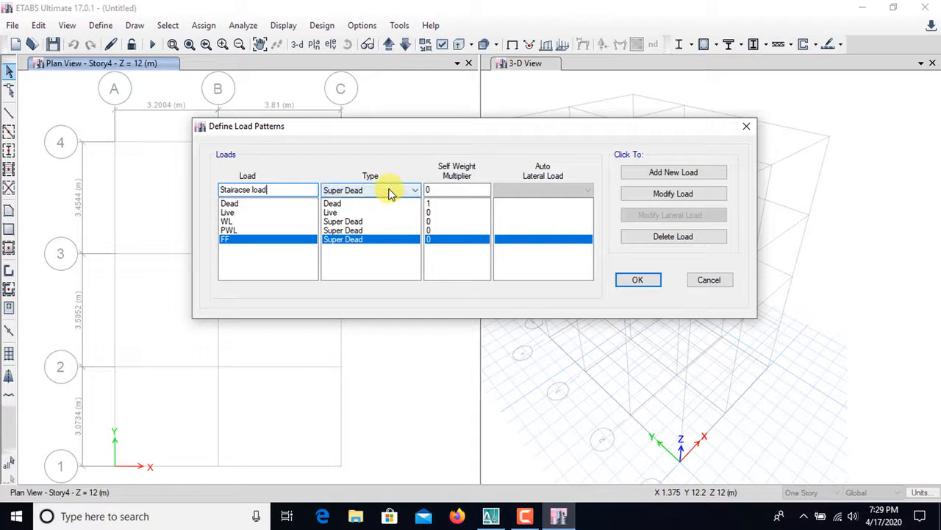
click(669, 174)
Step: Add load patterns EQx and EQy as type Seismic with self weight multiplier 0 and auto lateral load IS1893 2002
drag(270, 191, 204, 191)
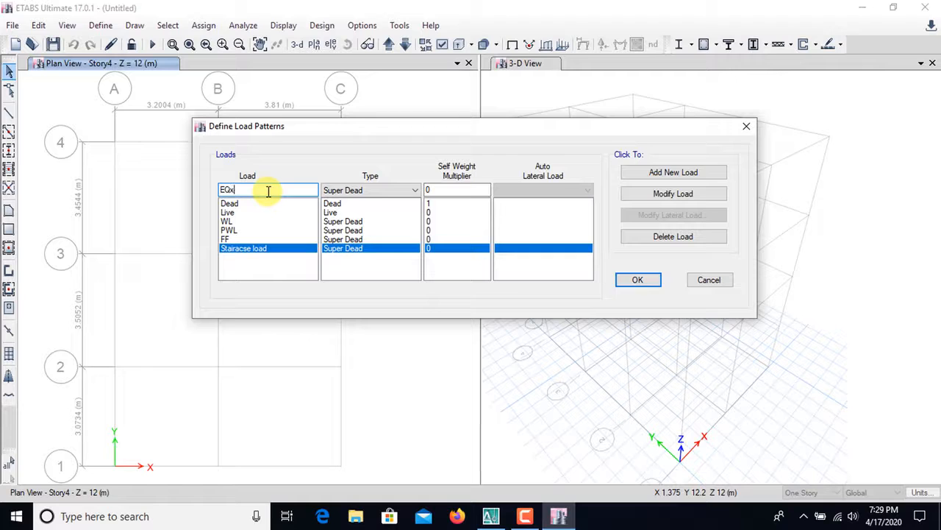
click(417, 191)
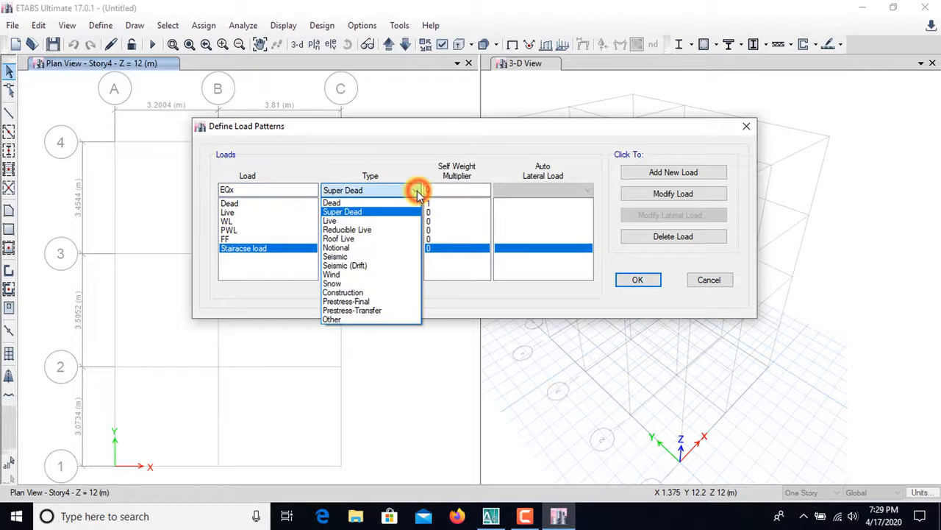
click(360, 257)
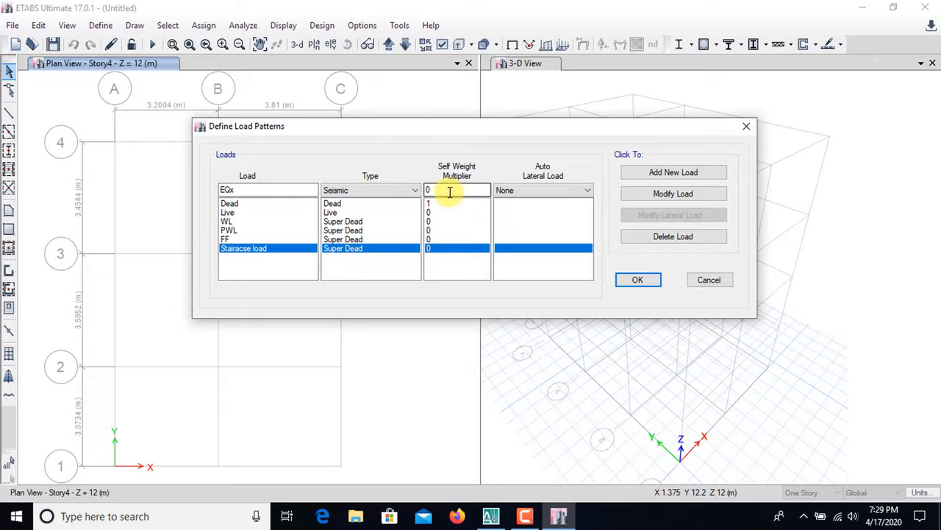
click(568, 191)
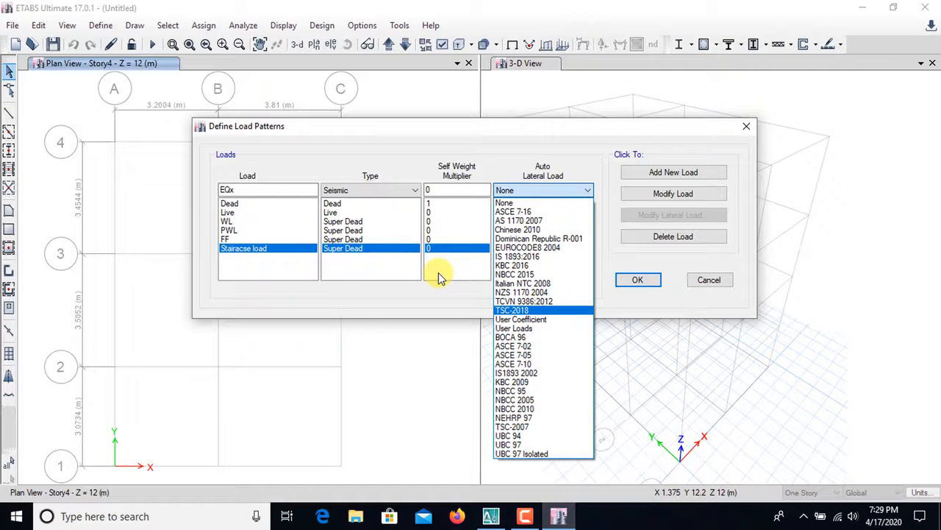
click(532, 373)
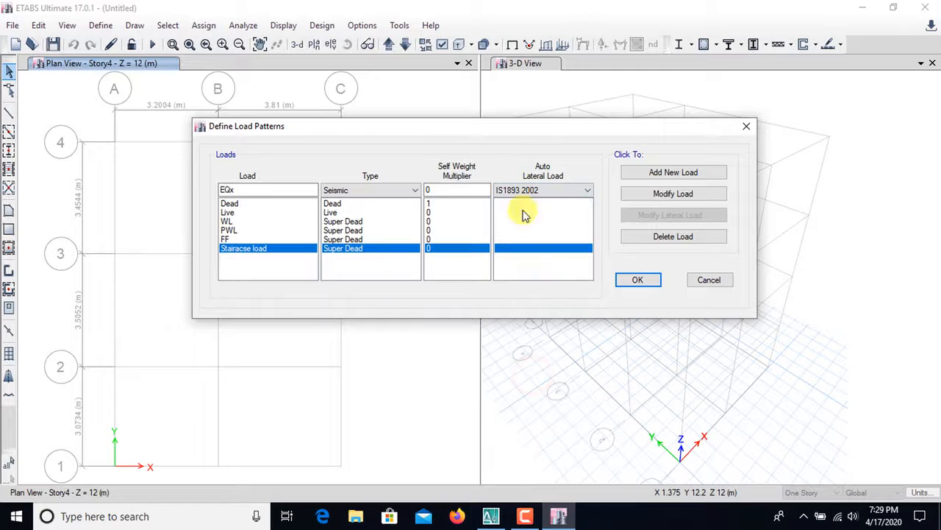
click(670, 174)
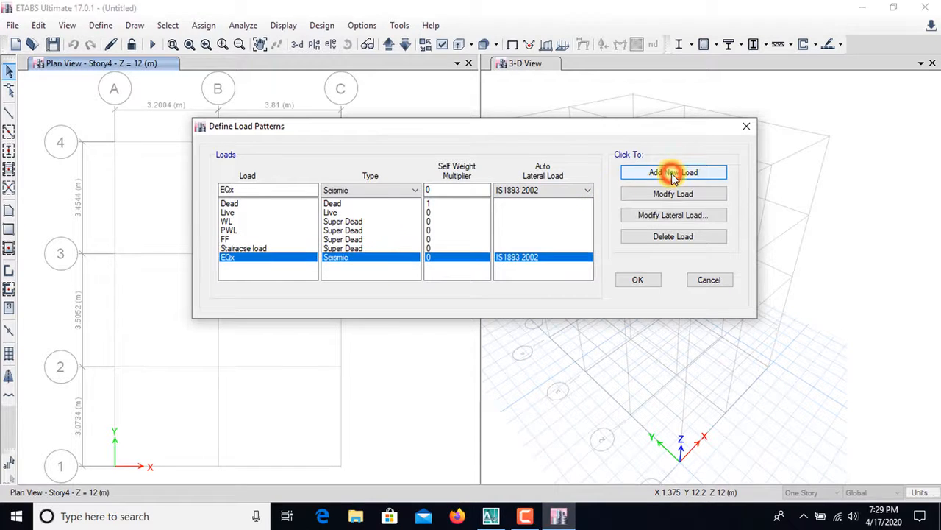
click(247, 191)
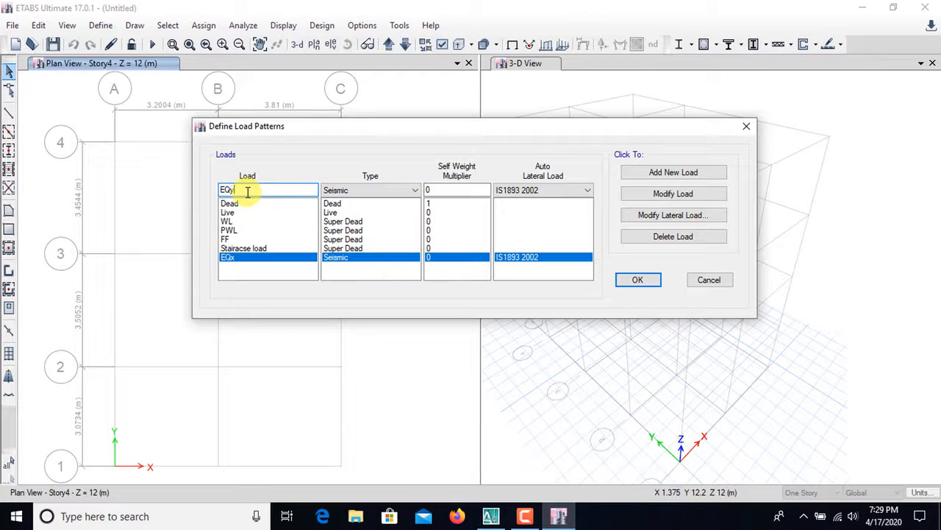
click(658, 176)
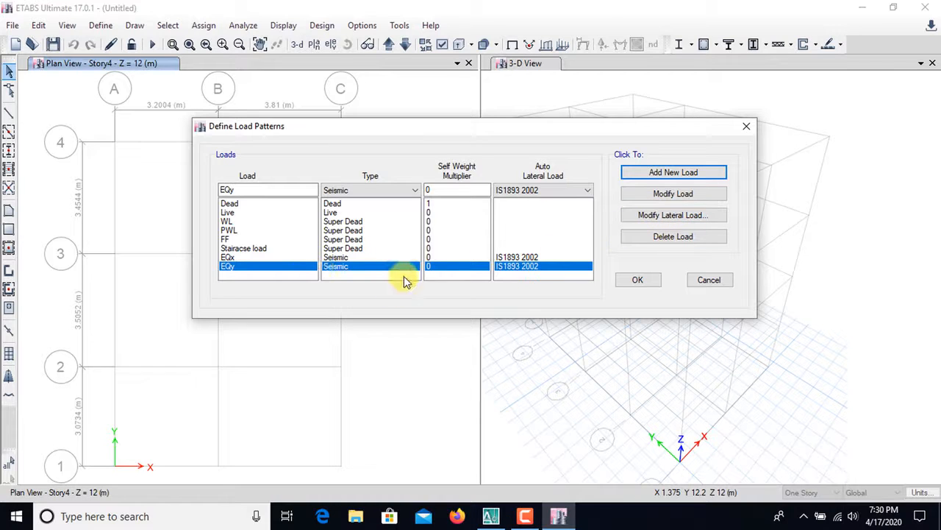
Step: Restrict the EQx lateral load to X Dir + Eccentricity only, keeping eccentricity ratio 0.05 and the story range Story4 to Base
click(509, 257)
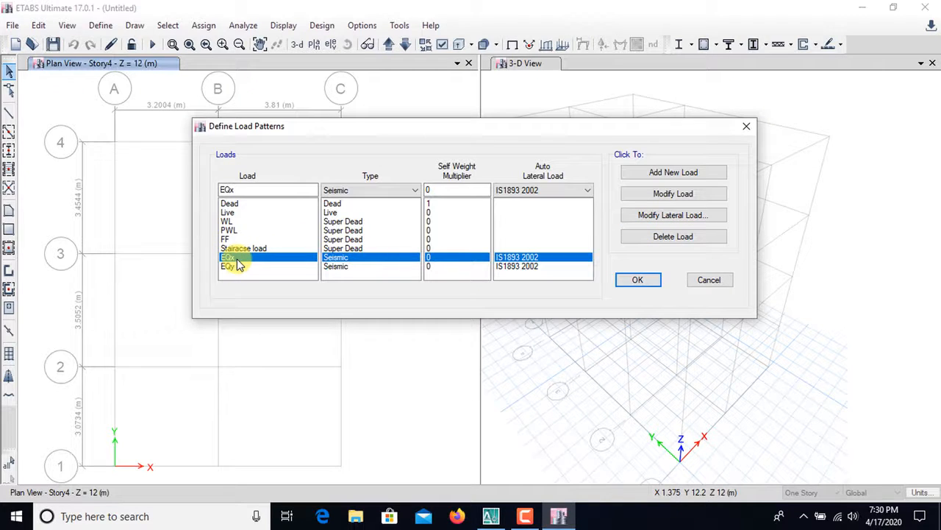
click(669, 215)
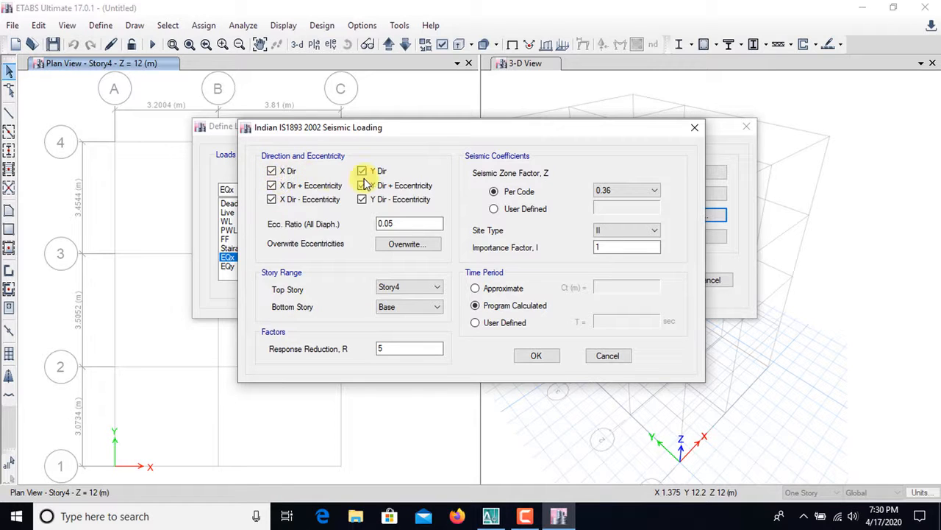
click(362, 185)
click(361, 200)
click(272, 200)
click(271, 171)
click(414, 224)
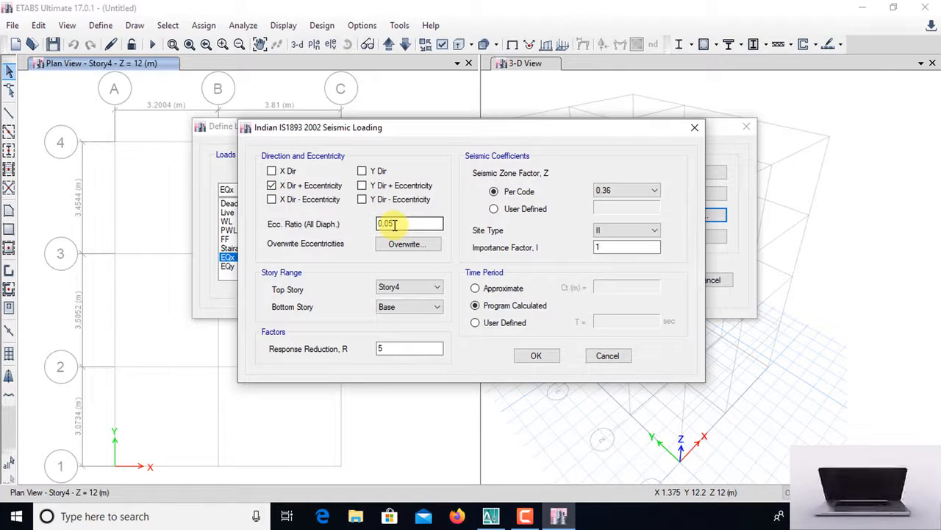
click(390, 291)
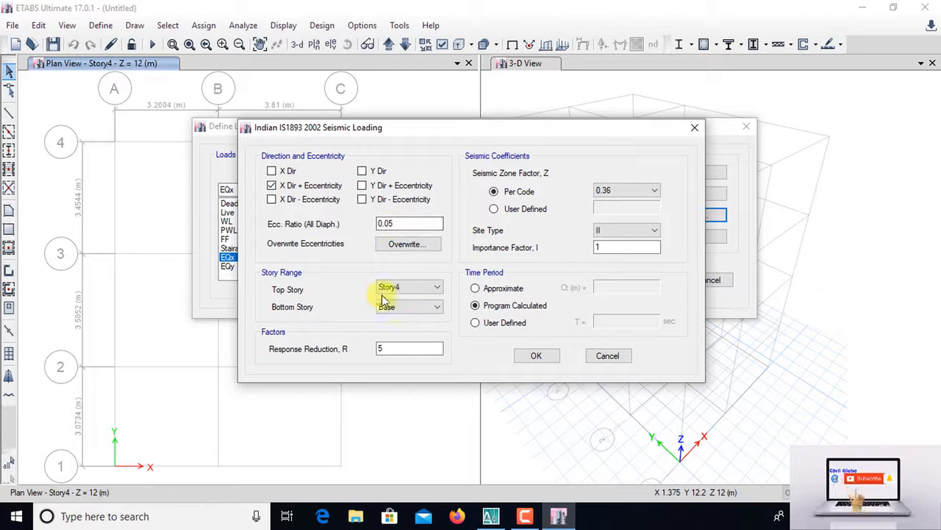
click(390, 306)
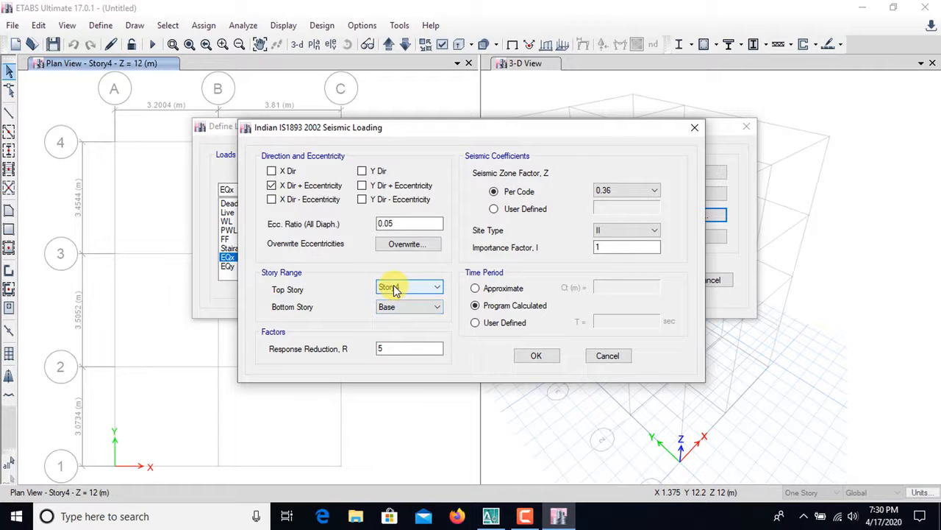
click(527, 515)
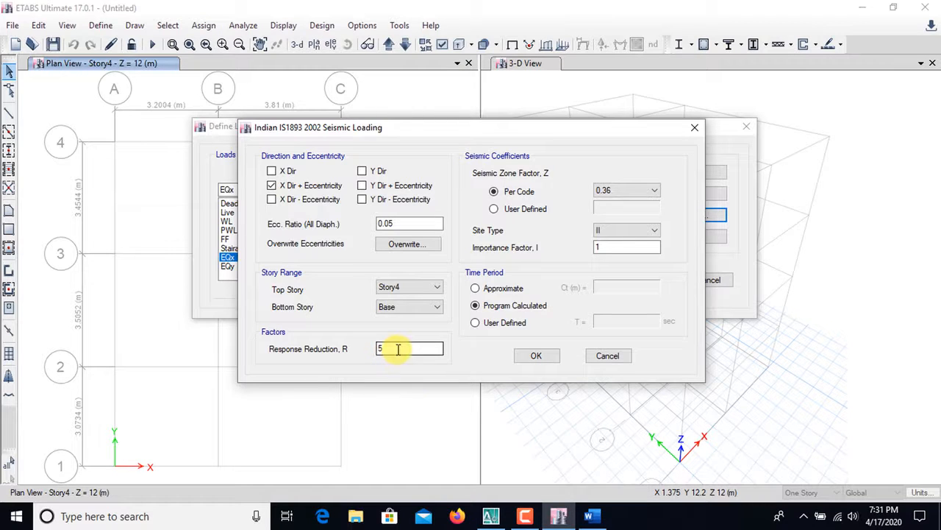
Step: Switch to the Word document Is 1893 shortcut, examine the response reduction factors in Table 7, and return to ETABS
click(589, 516)
scroll(371, 332, up, 3)
scroll(370, 250, down, 1)
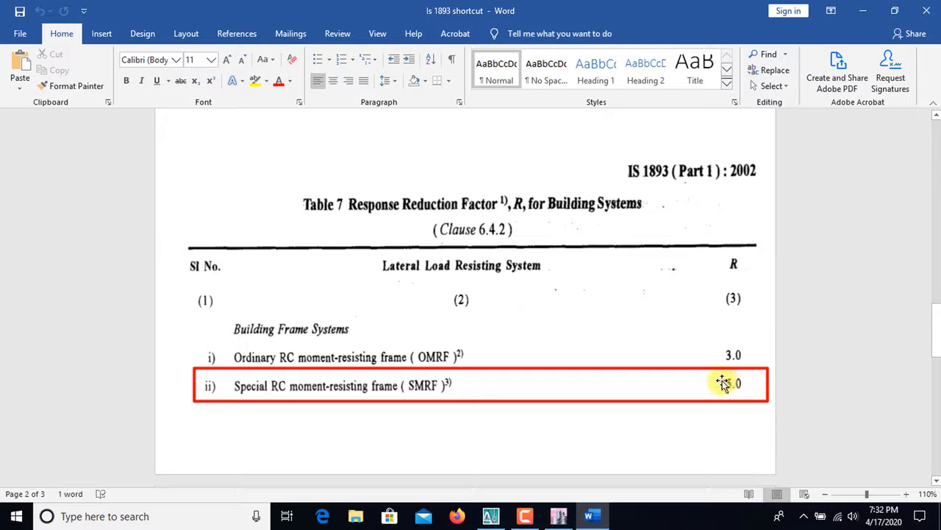
click(557, 515)
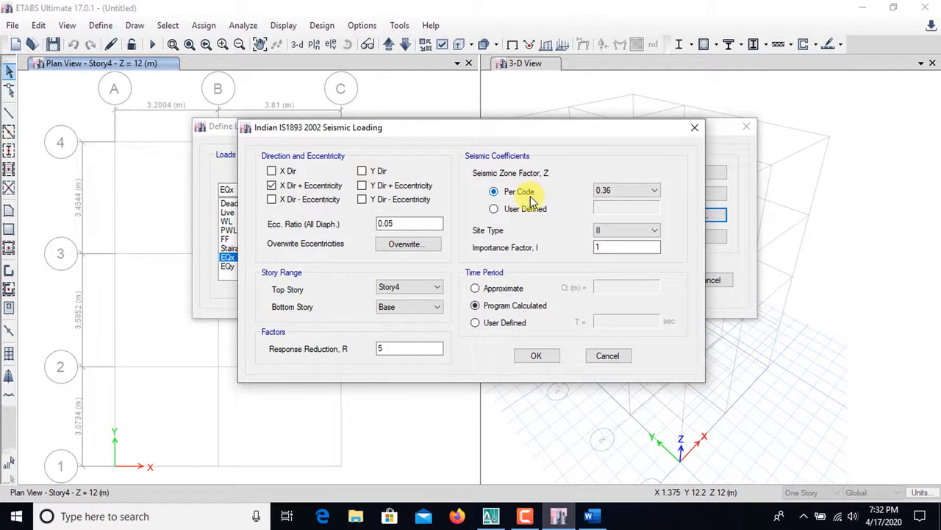
Step: Set the EQx seismic zone factor per code to 0.36 and check it against Table 2 in the IS 1893 Word document
click(642, 193)
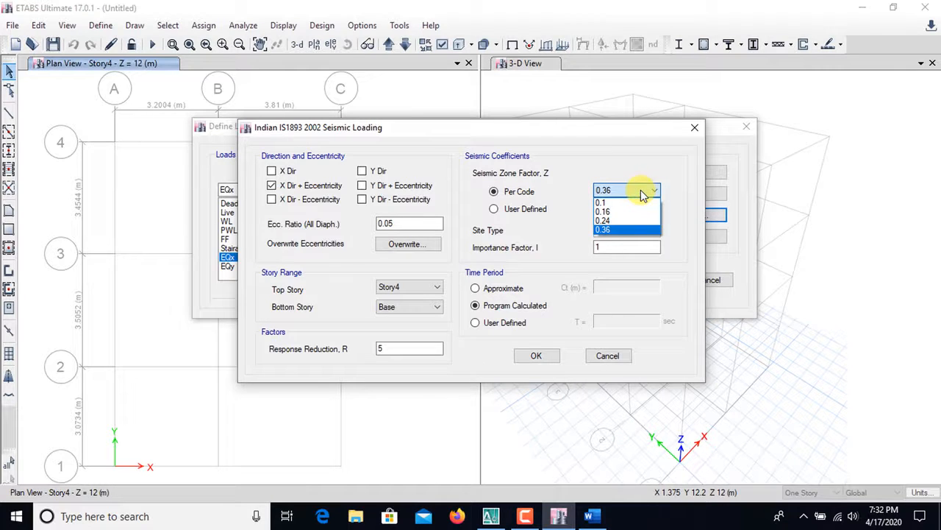
click(622, 230)
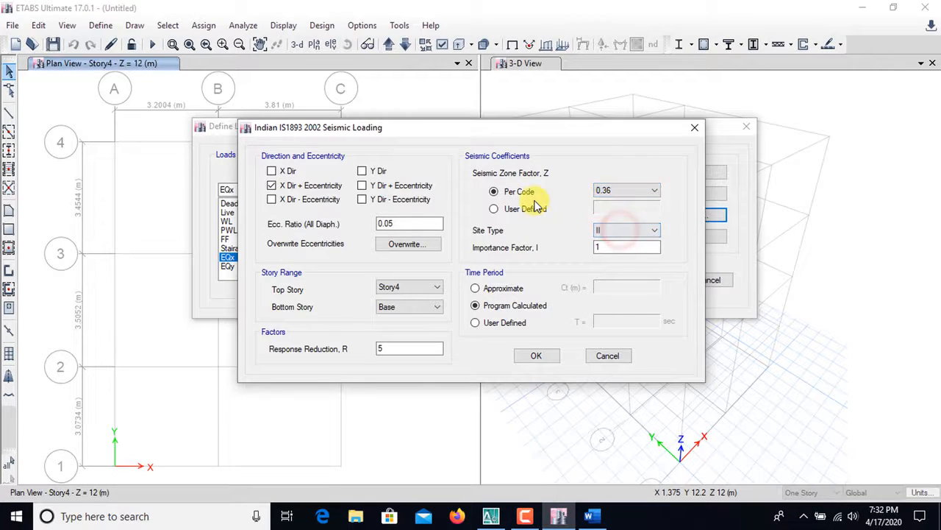
click(590, 515)
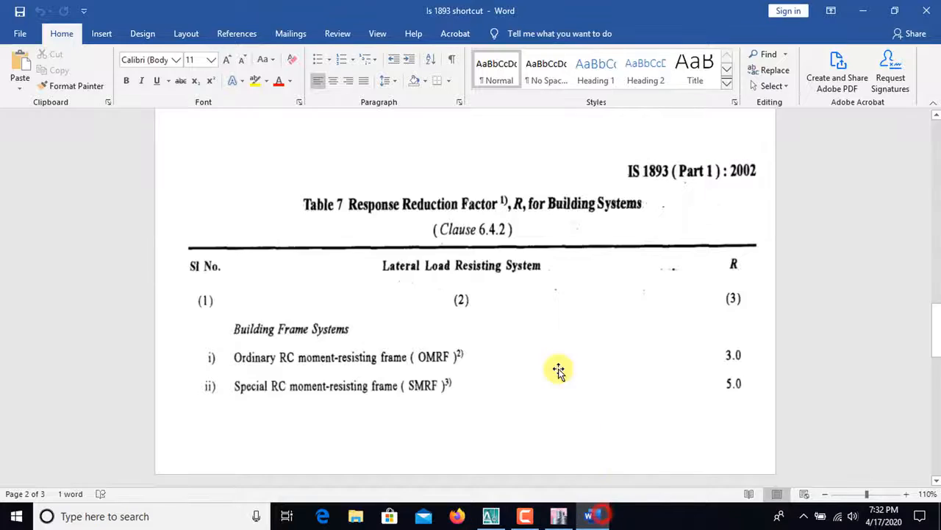
scroll(550, 327, down, 5)
scroll(551, 327, up, 10)
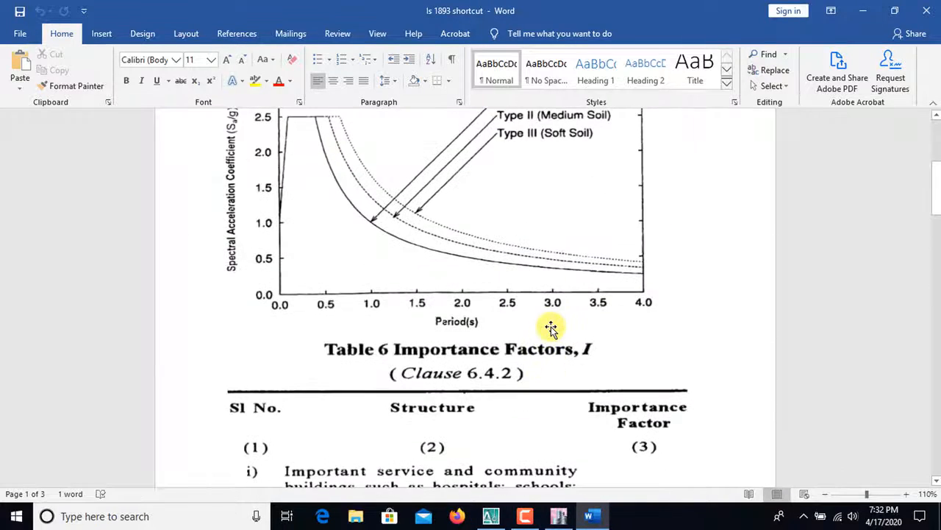
scroll(550, 327, up, 8)
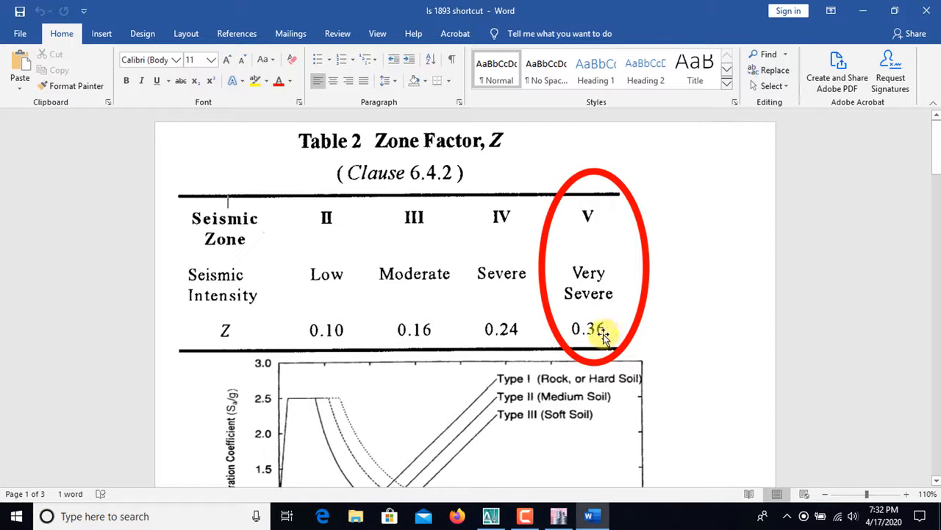
click(561, 515)
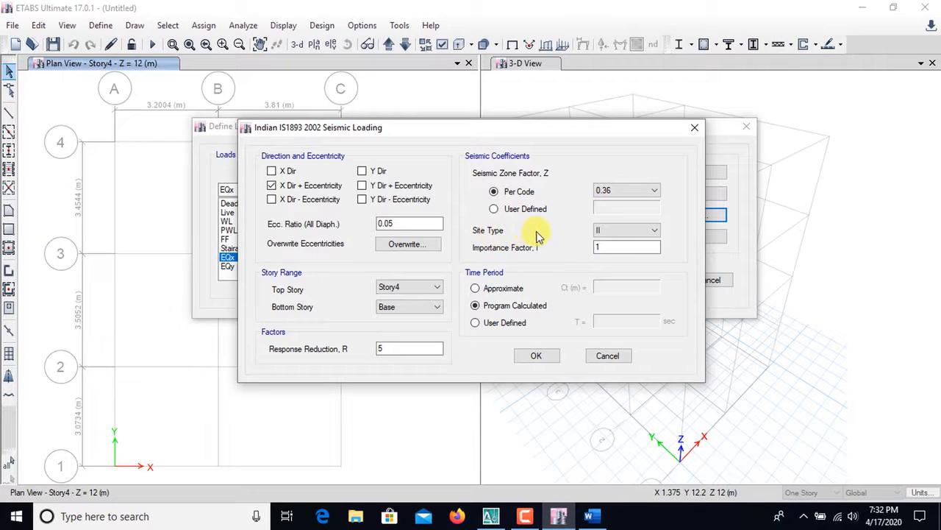
Step: Review the site type choices for the EQx seismic load and keep site type II
click(649, 230)
click(647, 231)
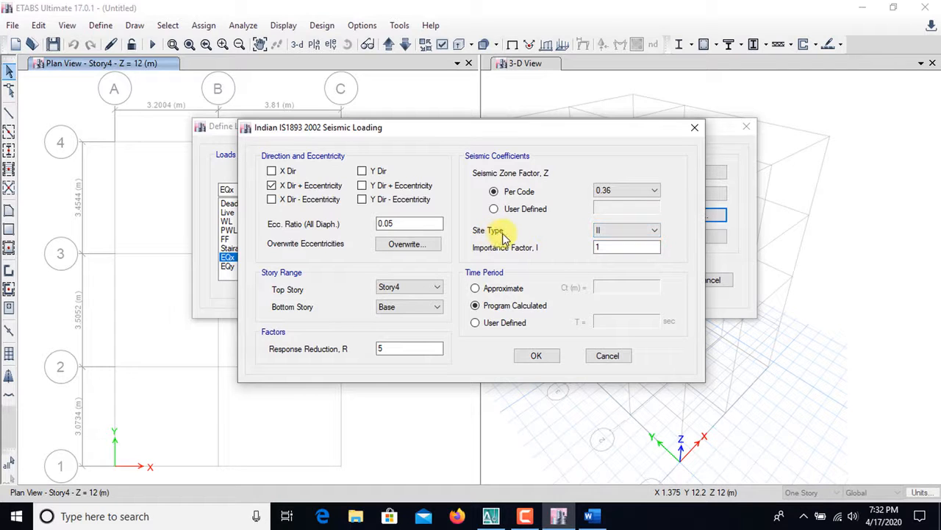
click(653, 233)
click(651, 234)
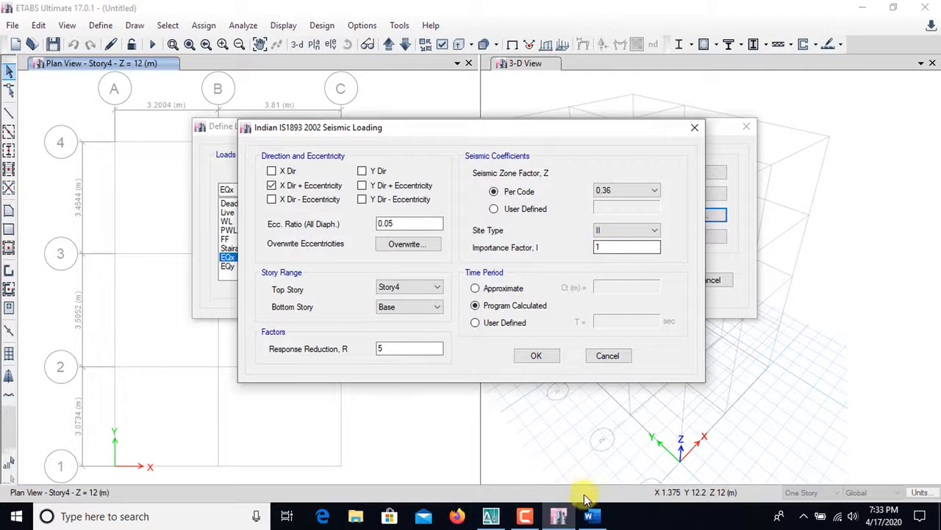
Step: Switch to the Word document Is 1893 shortcut, examine the importance factors in Table 6, and return to ETABS
click(592, 515)
scroll(513, 314, down, 3)
scroll(511, 311, down, 8)
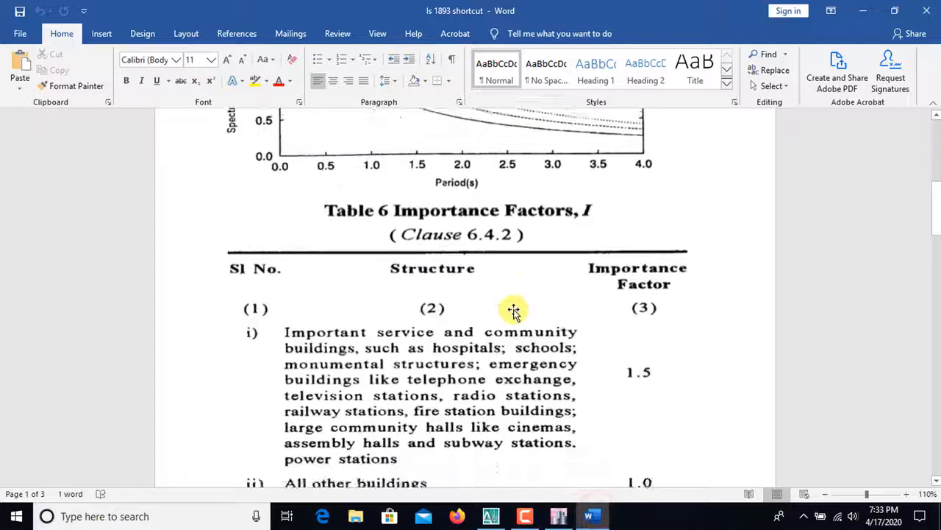
scroll(510, 311, up, 3)
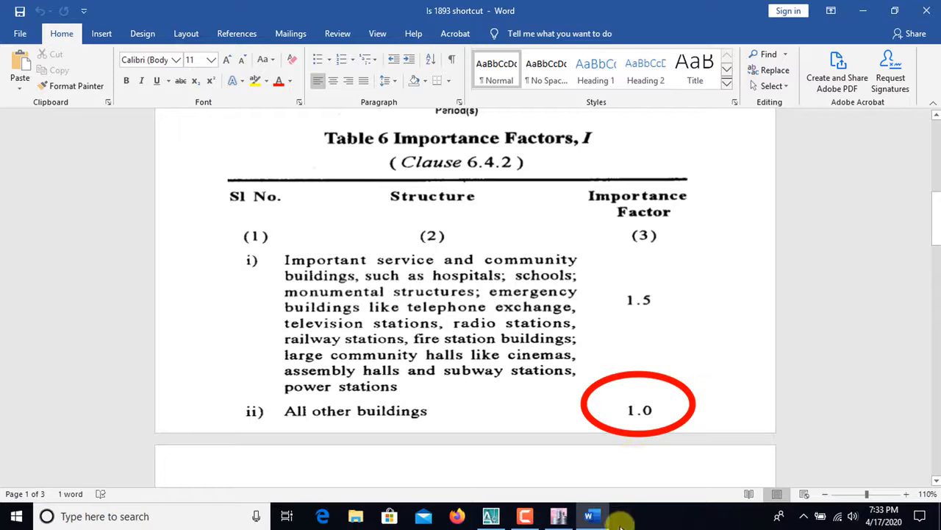
click(558, 515)
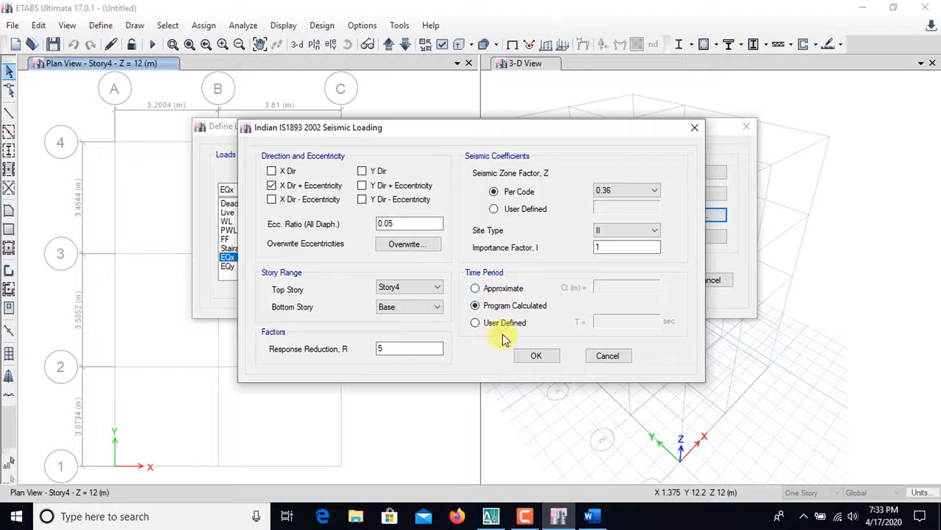
Step: Consult clause 7.6 on fundamental natural period in the Word document, return to ETABS, and accept the EQx loading with the Program Calculated time period
click(588, 515)
scroll(490, 371, down, 5)
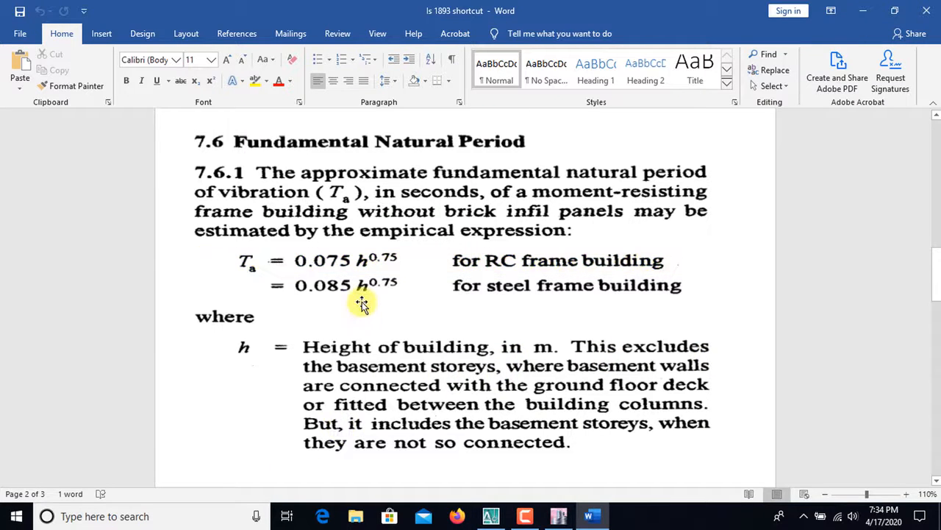
scroll(362, 302, up, 1)
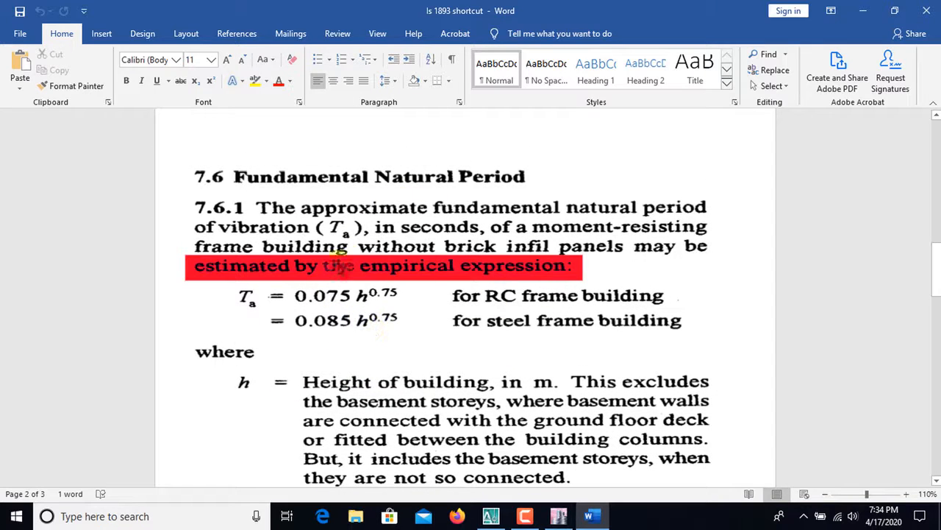
click(586, 517)
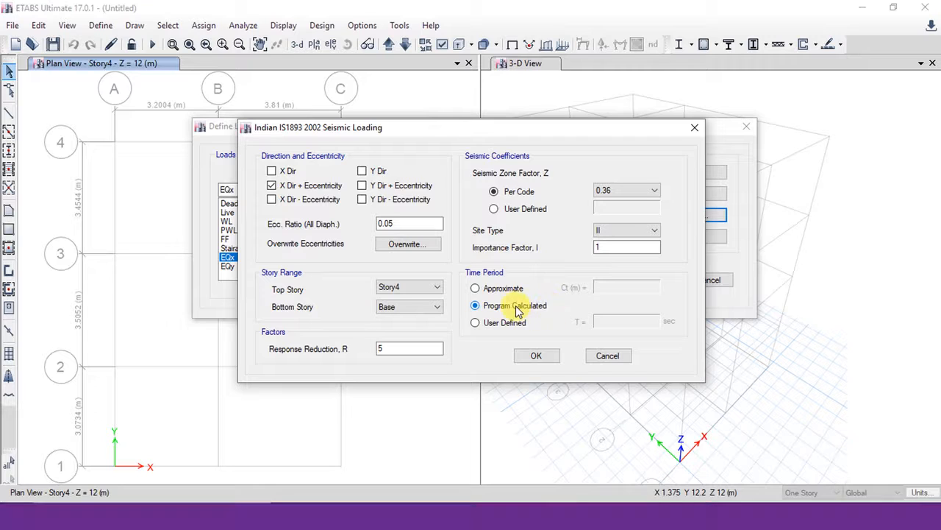
click(548, 358)
Step: Restrict the EQy lateral load to Y Dir + Eccentricity only, keeping eccentricity ratio 0.05, and accept the load patterns
click(243, 268)
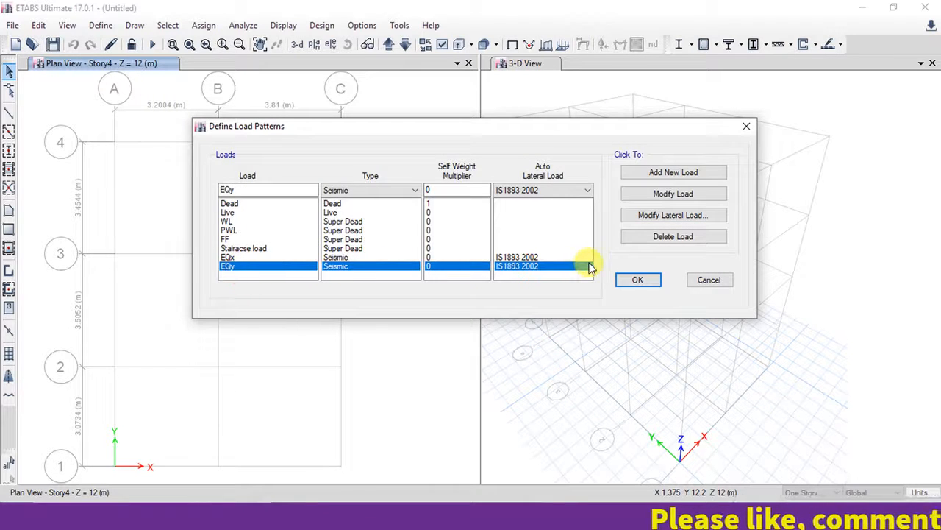
click(676, 214)
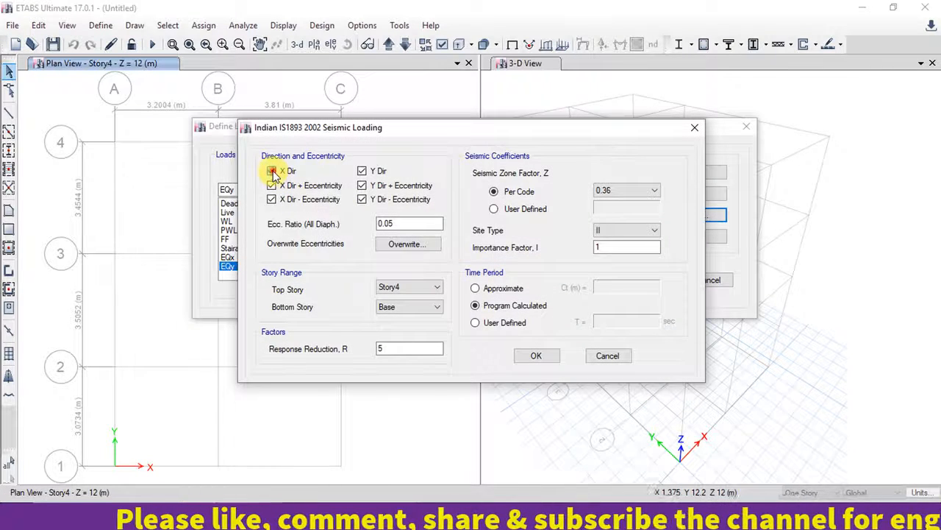
click(271, 185)
click(272, 199)
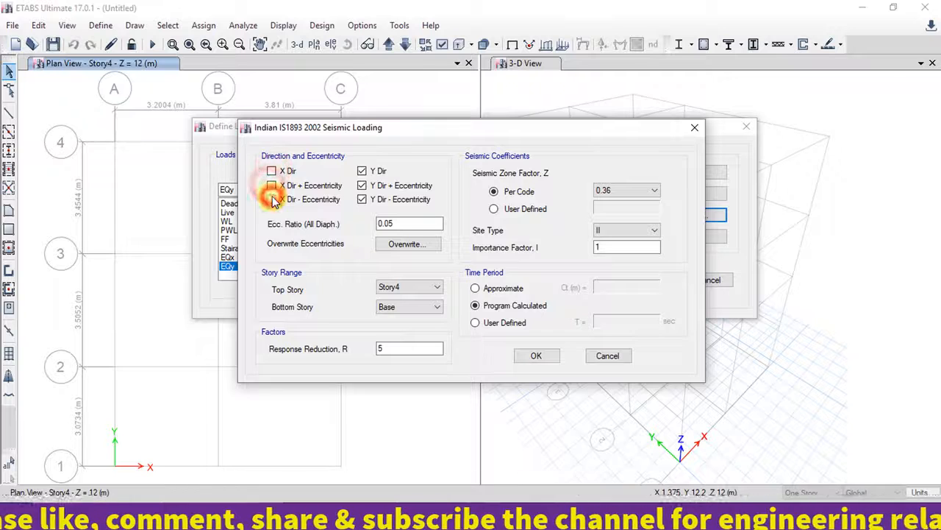
click(361, 186)
click(362, 200)
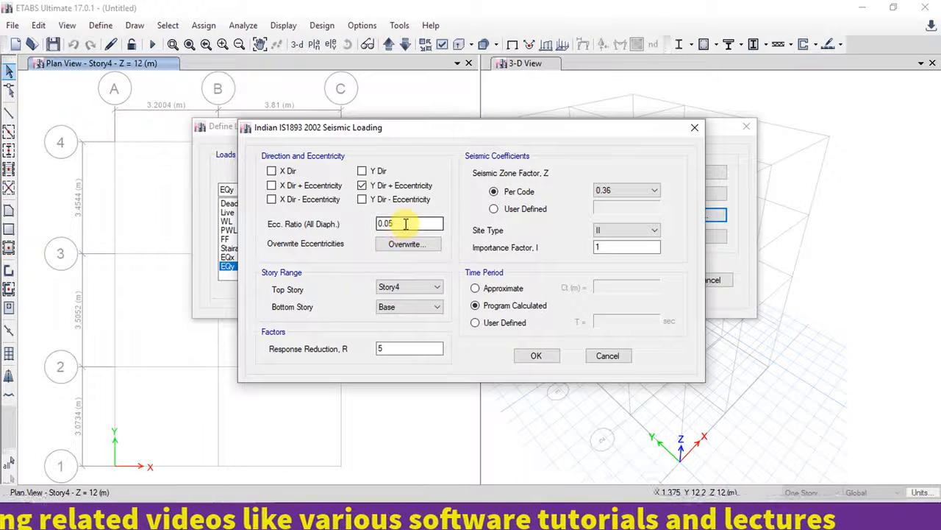
double_click(383, 221)
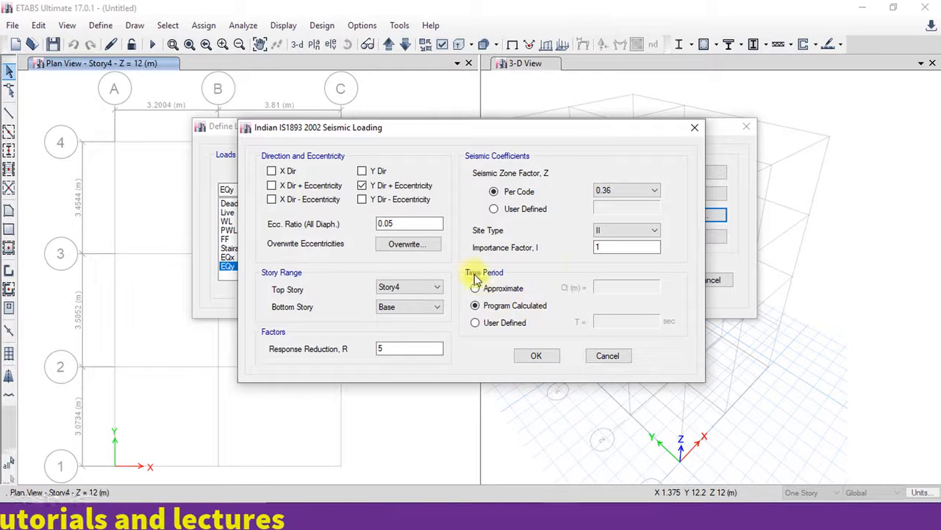
click(538, 356)
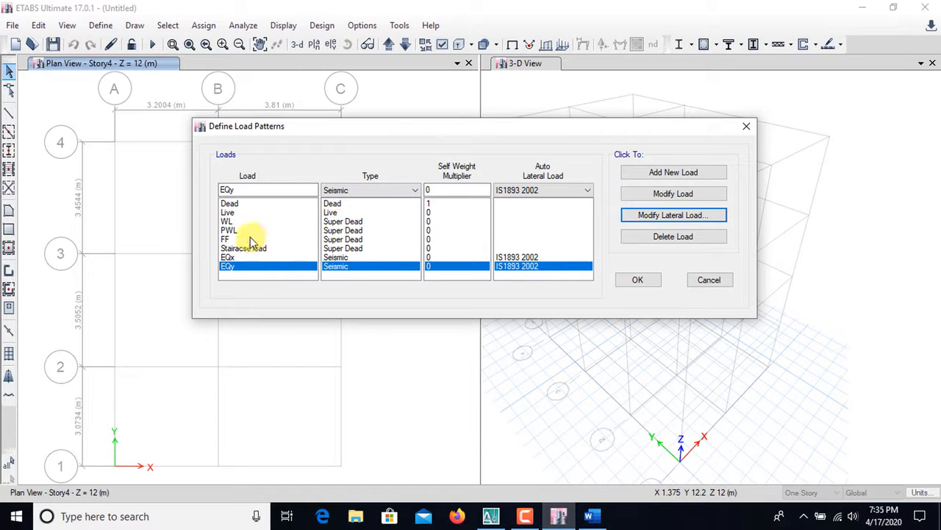
click(638, 281)
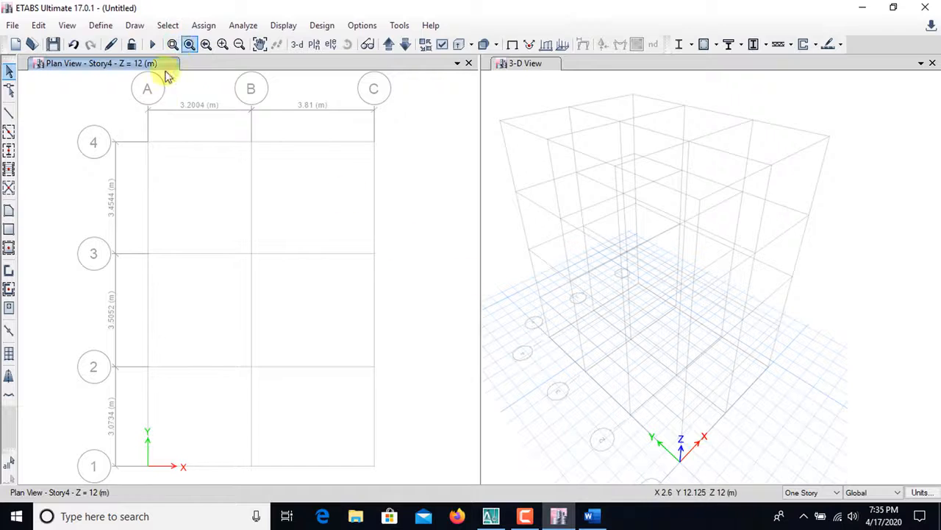
Step: Edit mass source MsSrc1 to exclude Element Self Mass and include Specified Load Patterns
click(100, 25)
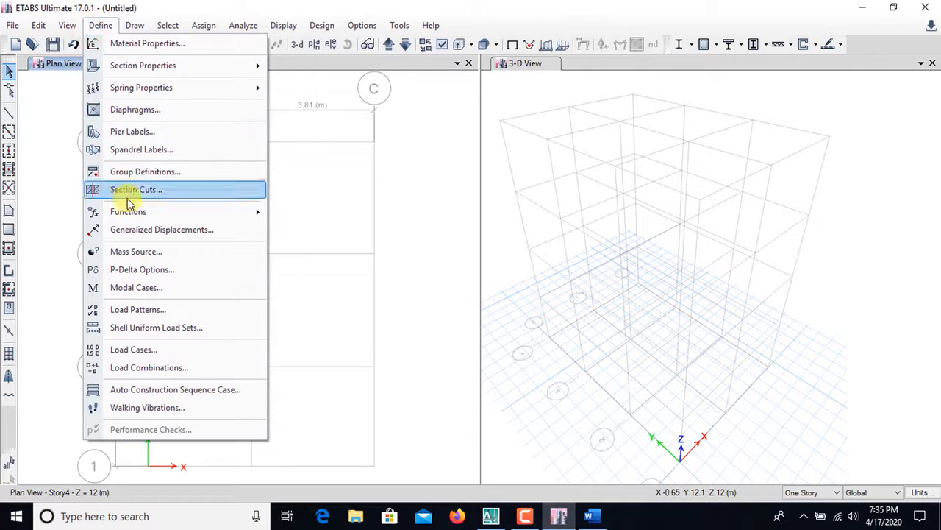
click(136, 253)
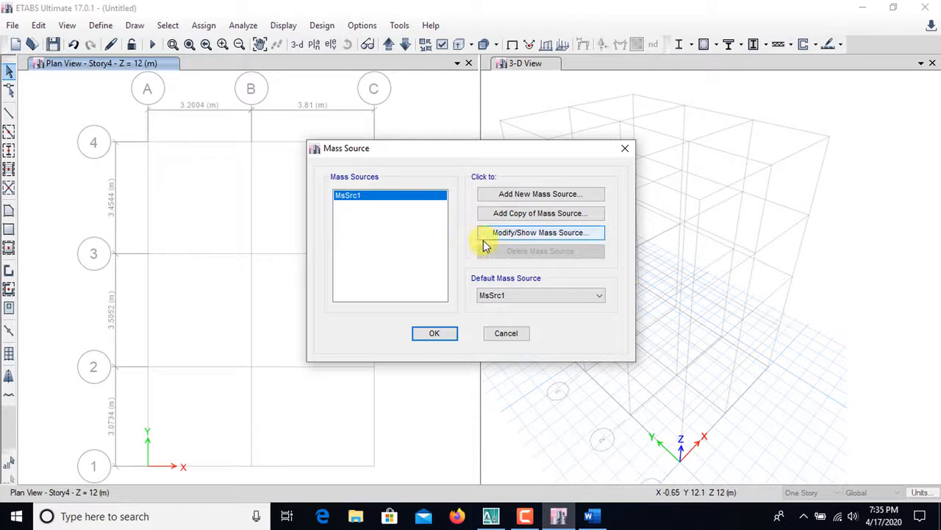
click(546, 234)
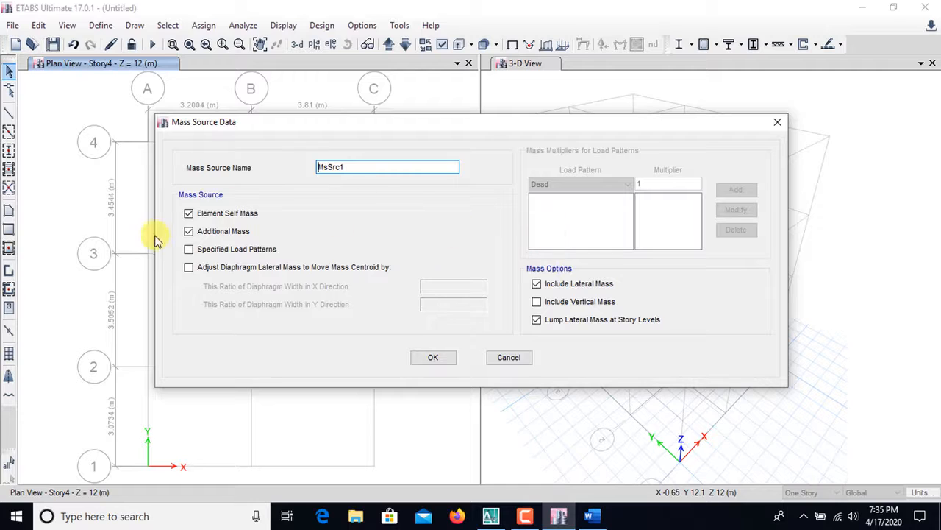
click(189, 215)
click(189, 250)
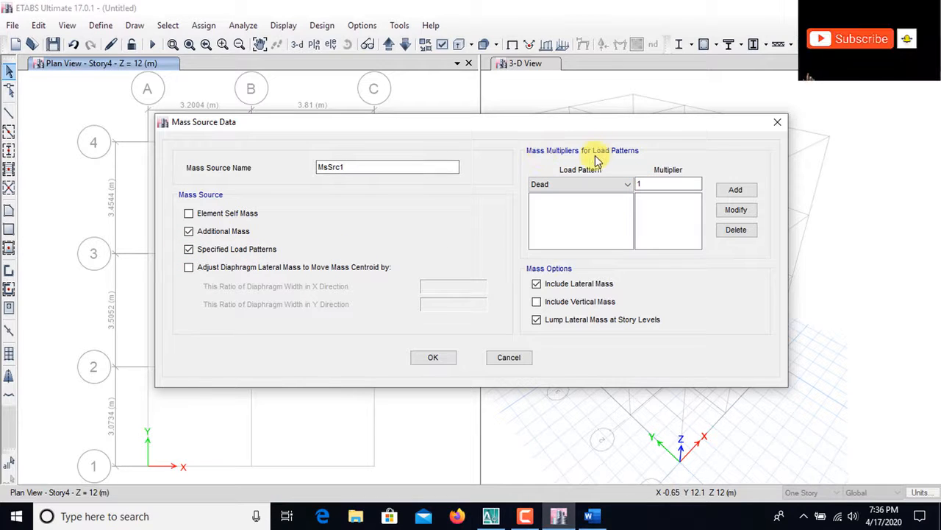
Step: Add the Dead load pattern with multiplier 1 and the Live load pattern with multiplier 0.25 to the mass source
click(730, 191)
click(628, 184)
click(553, 208)
click(653, 182)
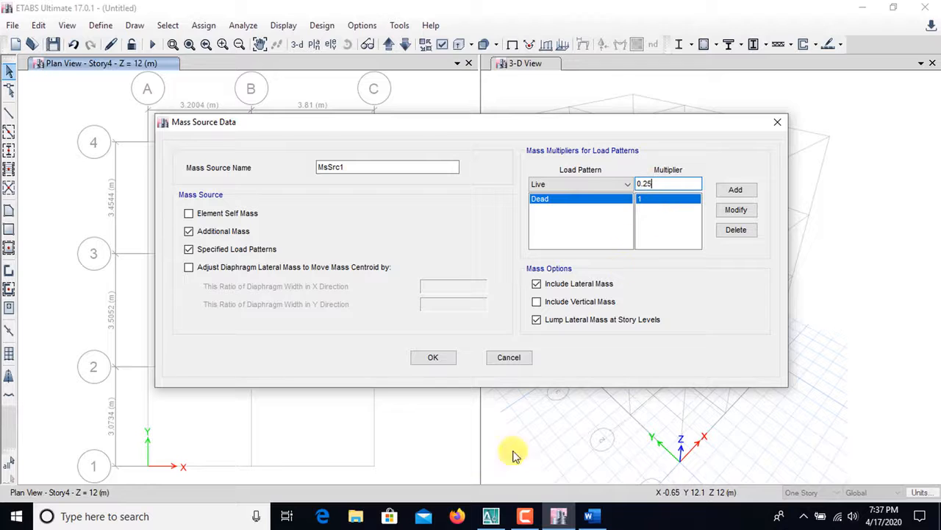
click(733, 192)
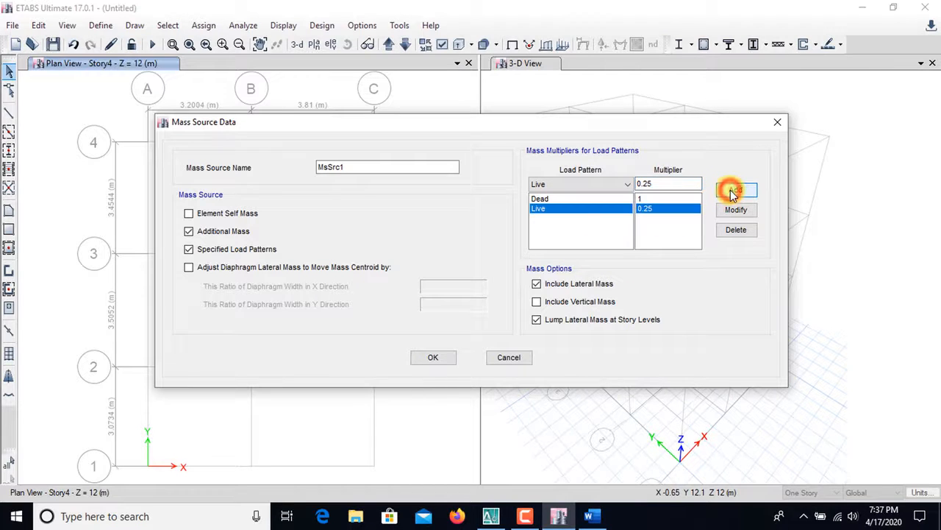
Step: Add the WL and PWL load patterns to the mass source, each with multiplier 1
click(627, 184)
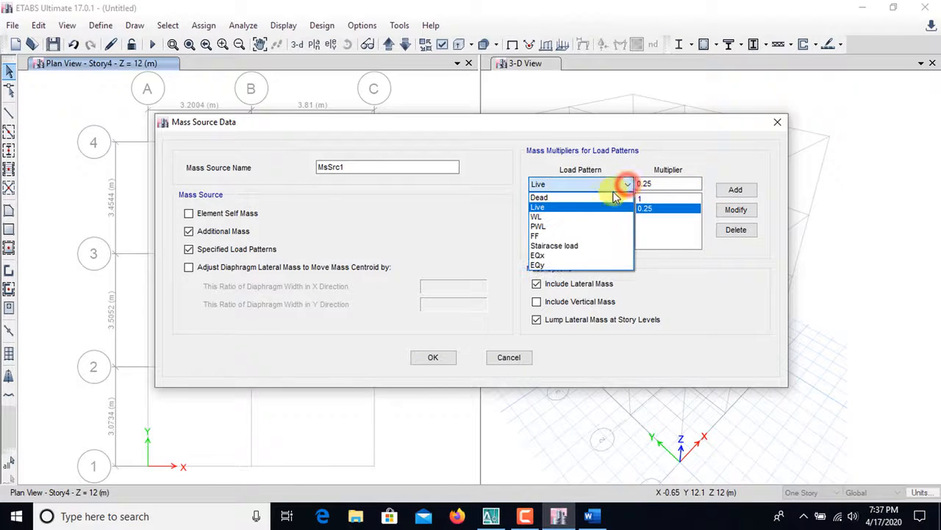
click(549, 217)
click(659, 184)
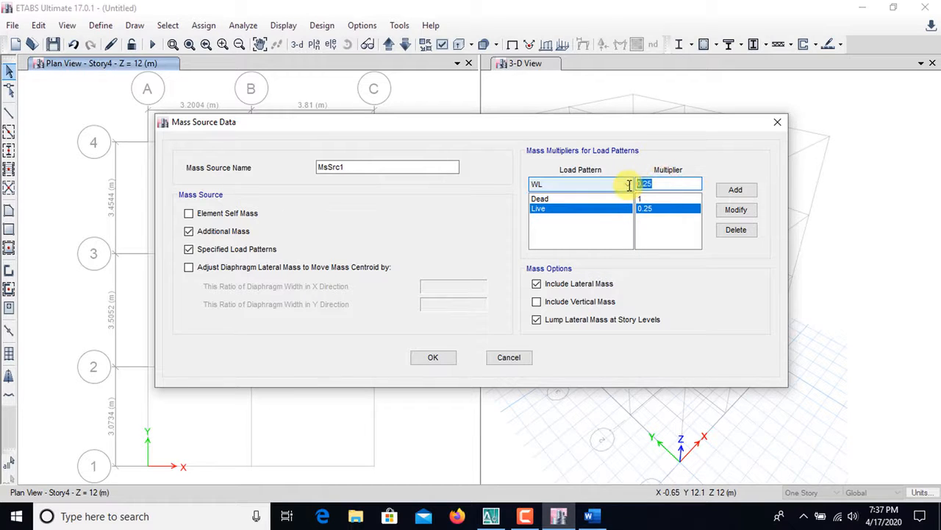
text(1)
click(733, 190)
click(622, 185)
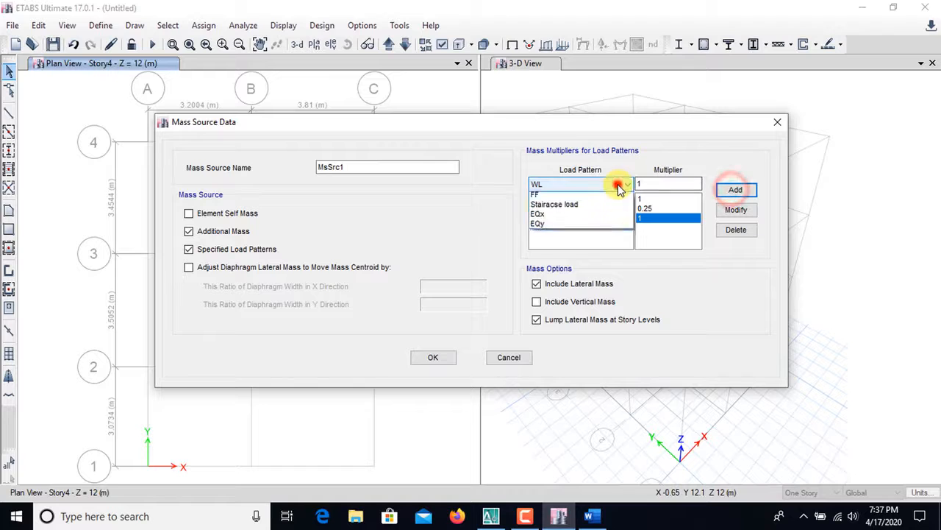
click(565, 226)
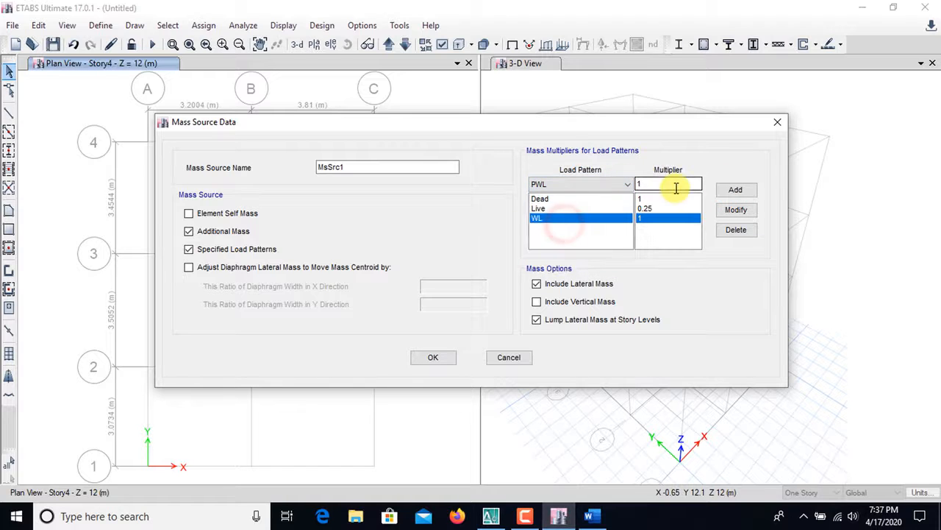
click(734, 190)
Step: Add the FF and Stairacse load patterns to the mass source with multiplier 1 each, and accept the mass source definition
click(622, 184)
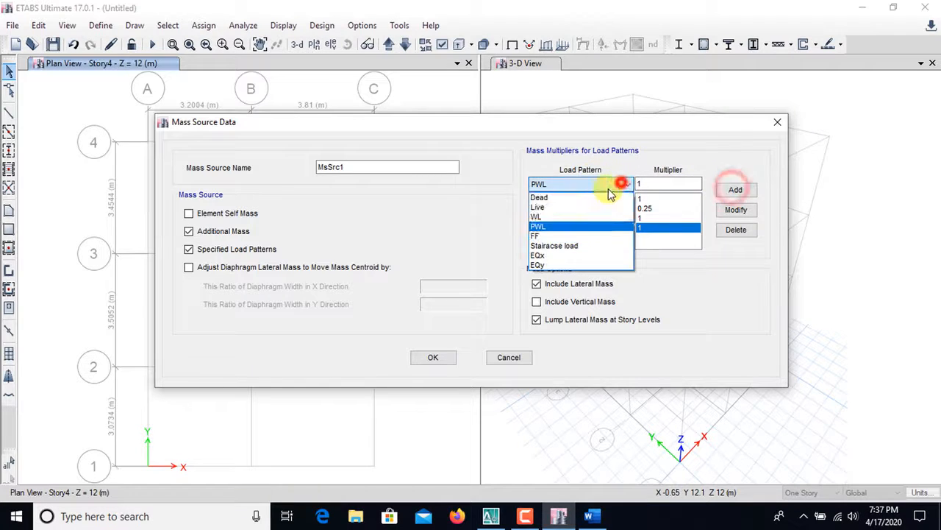
click(548, 237)
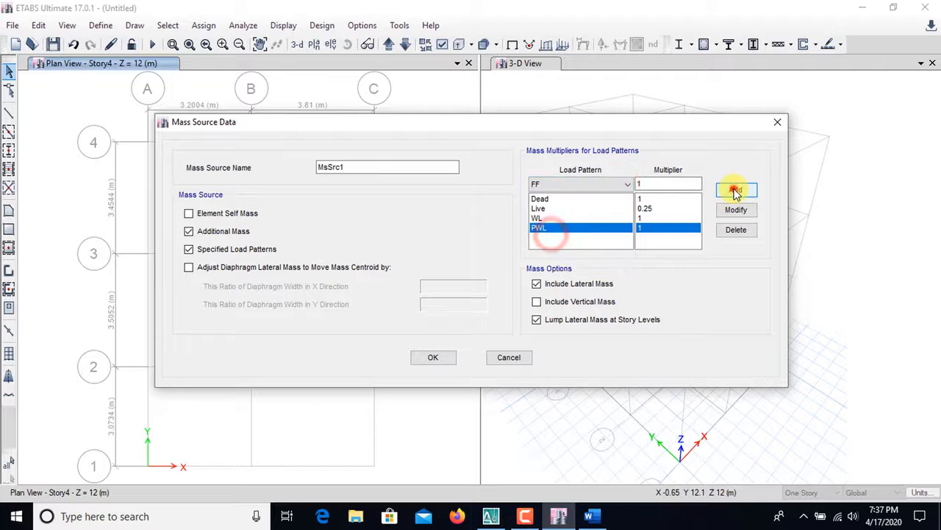
click(736, 189)
click(624, 184)
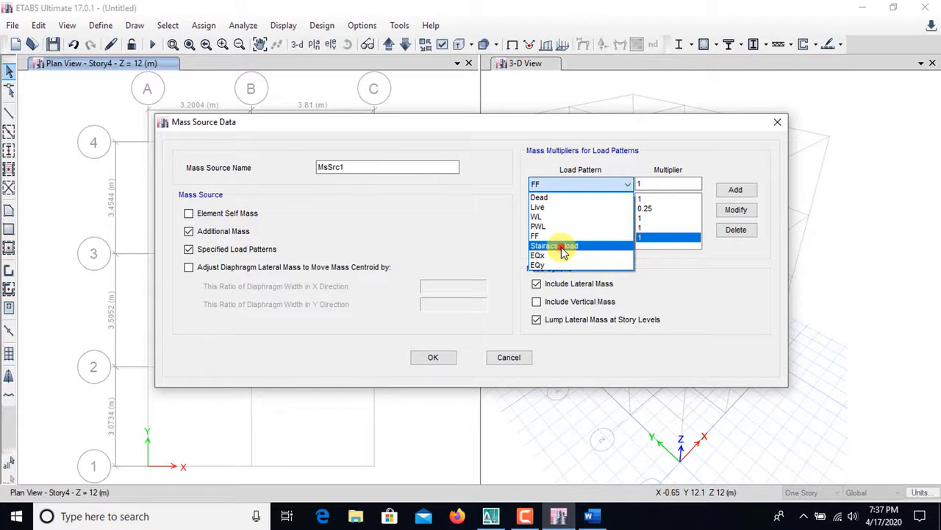
click(563, 250)
click(740, 191)
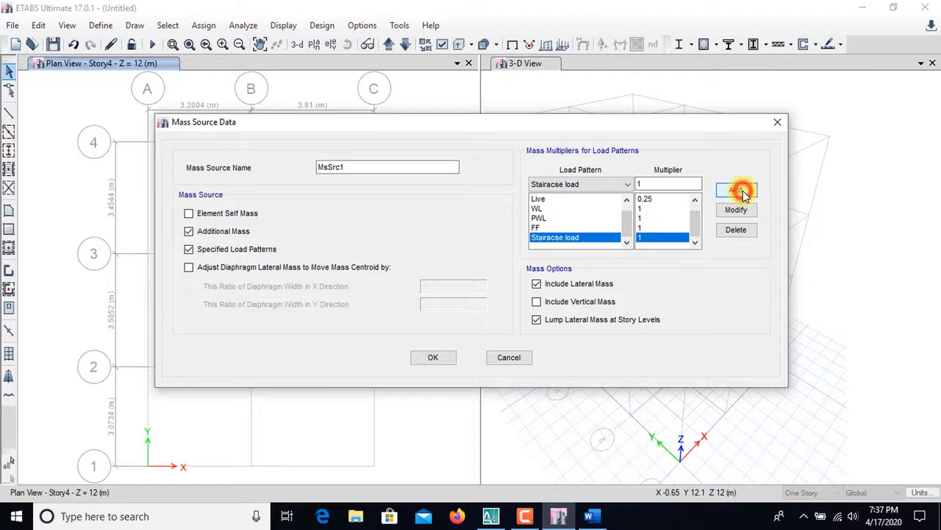
click(628, 185)
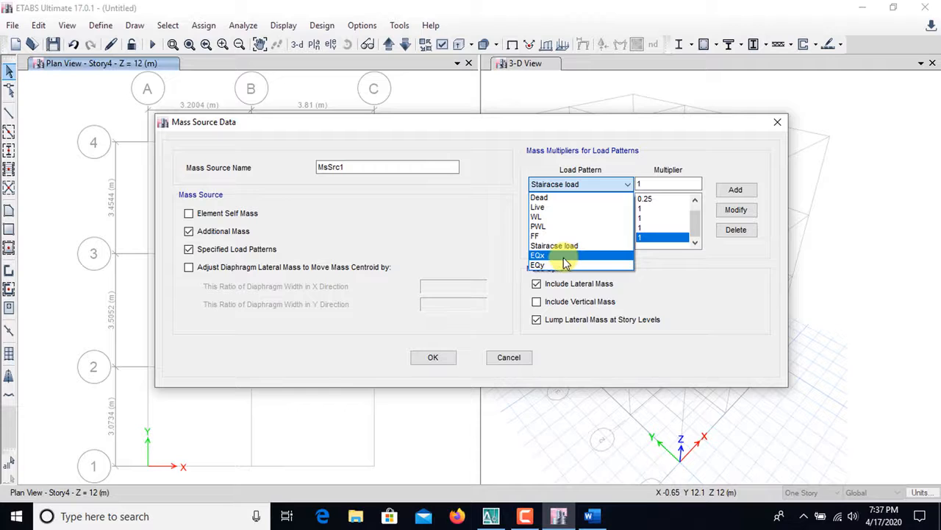
click(748, 190)
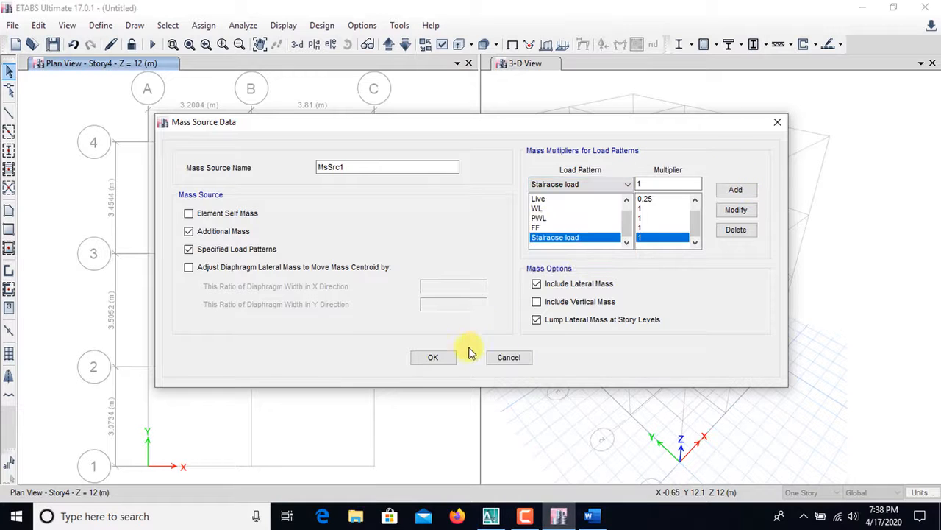
click(434, 357)
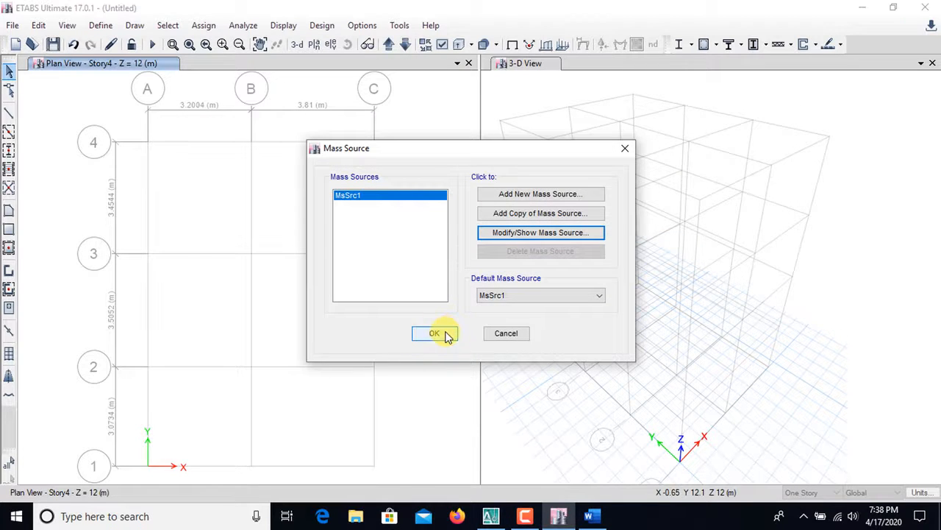
click(445, 334)
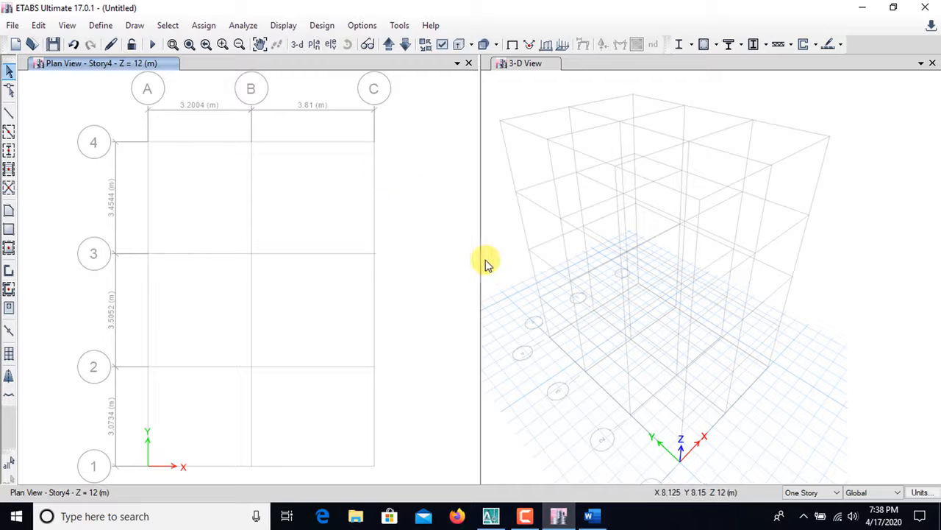
Step: Start quick drawing of frame lines on the grids and move the object properties window clear of the Story4 plan
click(9, 133)
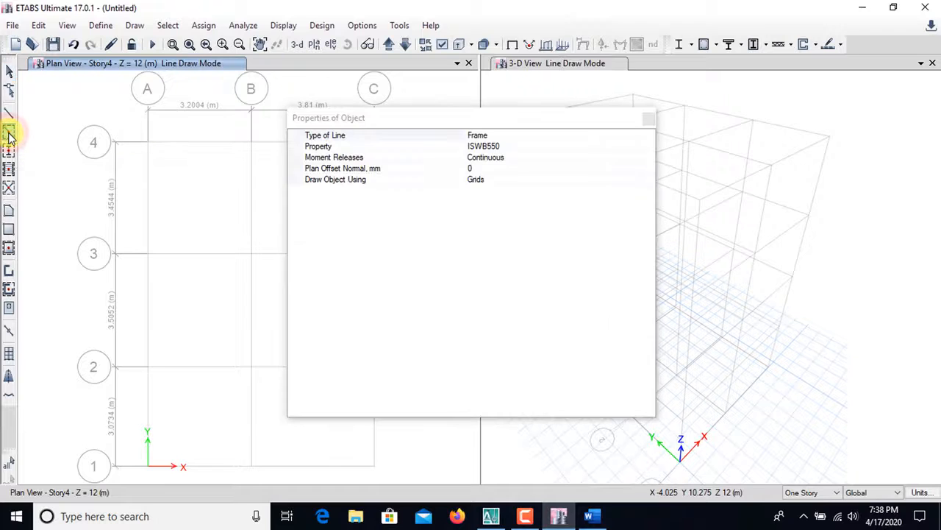
drag(447, 115, 653, 126)
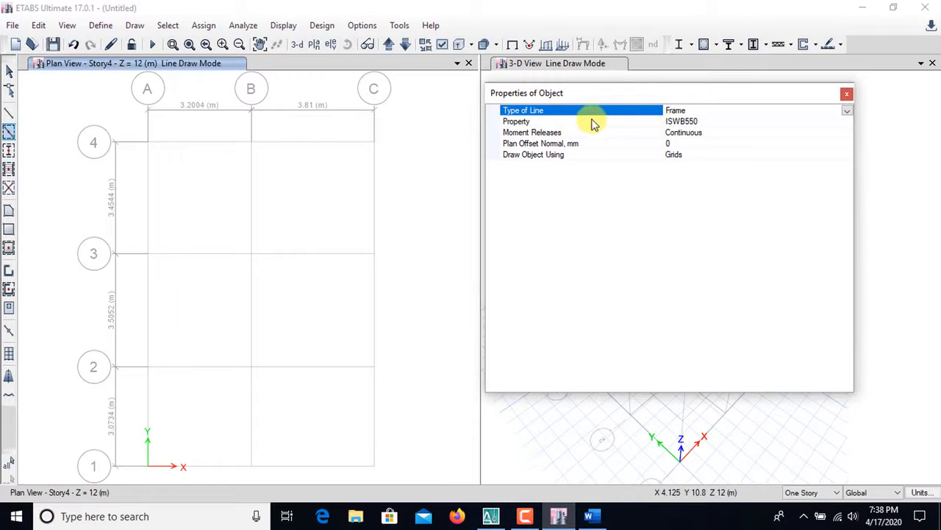
Step: Draw frame beams with the beam 14"x9" section along all grid lines of the Story1 plan at Z = 3 m
click(773, 122)
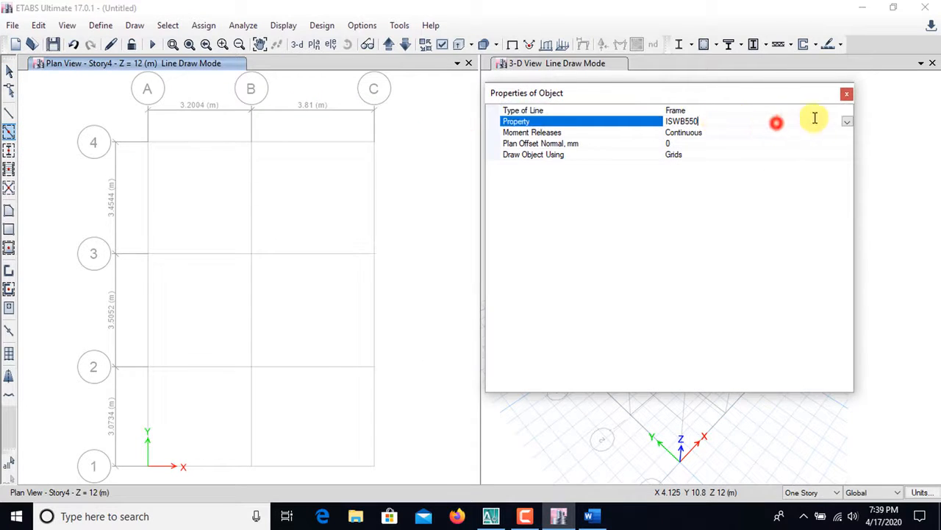
click(849, 123)
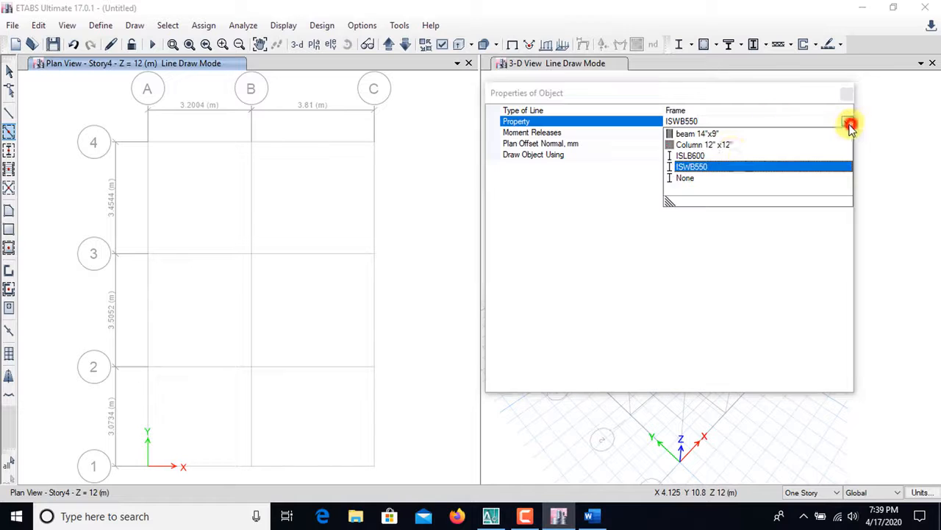
click(700, 135)
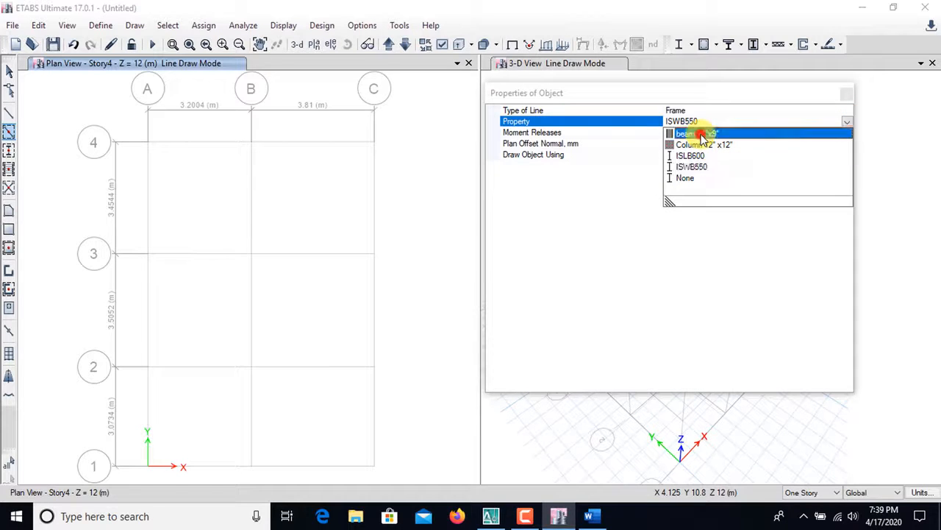
drag(701, 94, 743, 88)
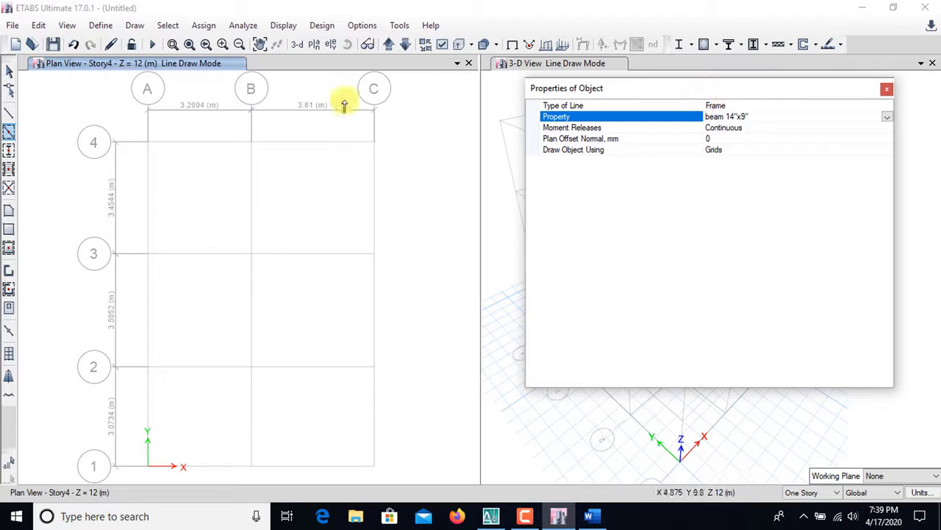
click(390, 45)
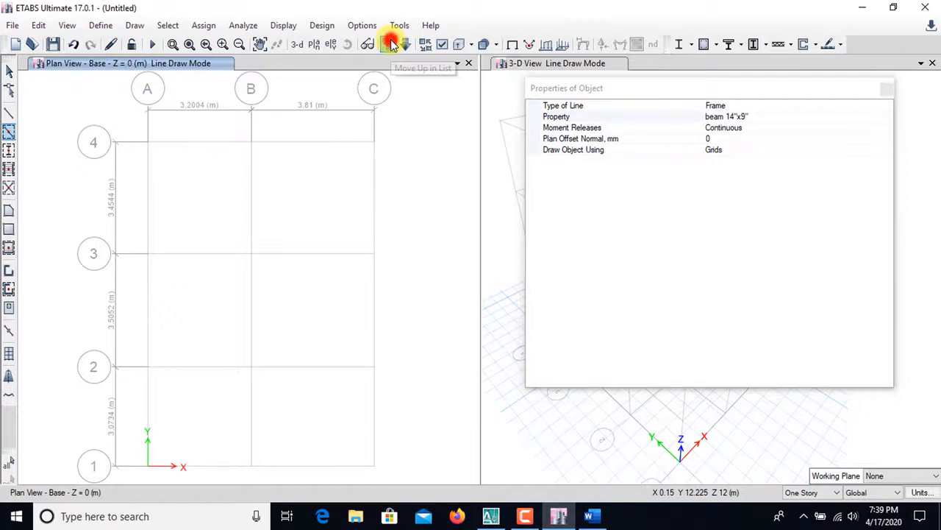
click(403, 45)
click(388, 45)
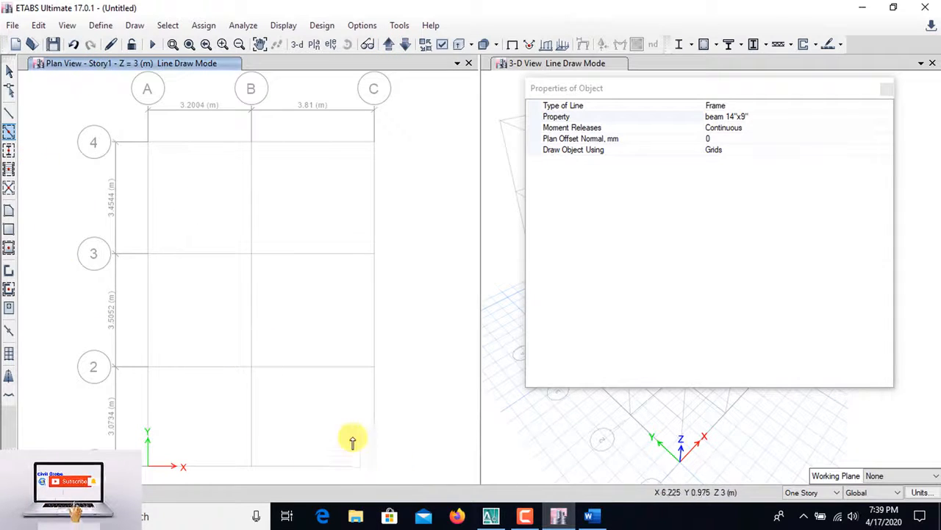
mouse_move(393, 476)
mouse_down()
mouse_move(332, 382)
mouse_move(174, 213)
mouse_move(126, 143)
mouse_move(126, 127)
mouse_up()
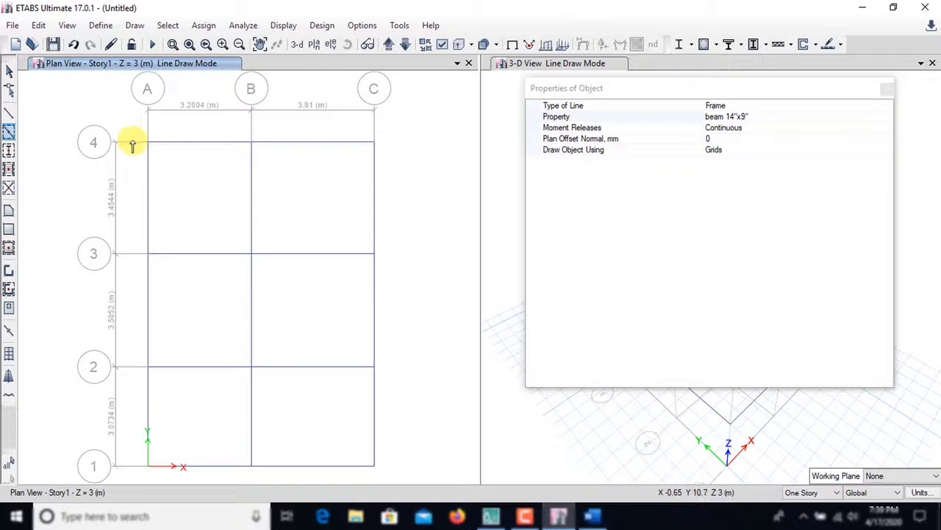
Step: Draw beam 14"x9" frames along all grid lines of the Story2 plan at Z = 6 m
click(388, 44)
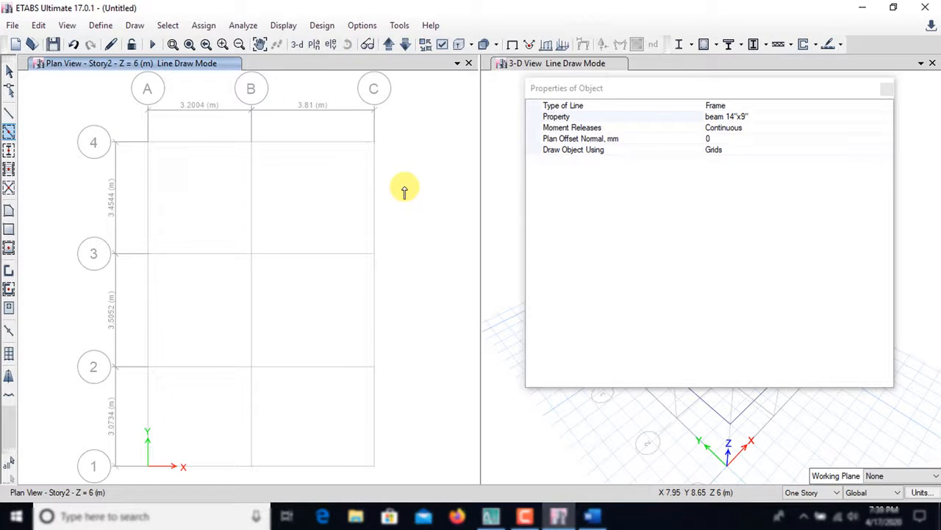
click(300, 140)
click(218, 141)
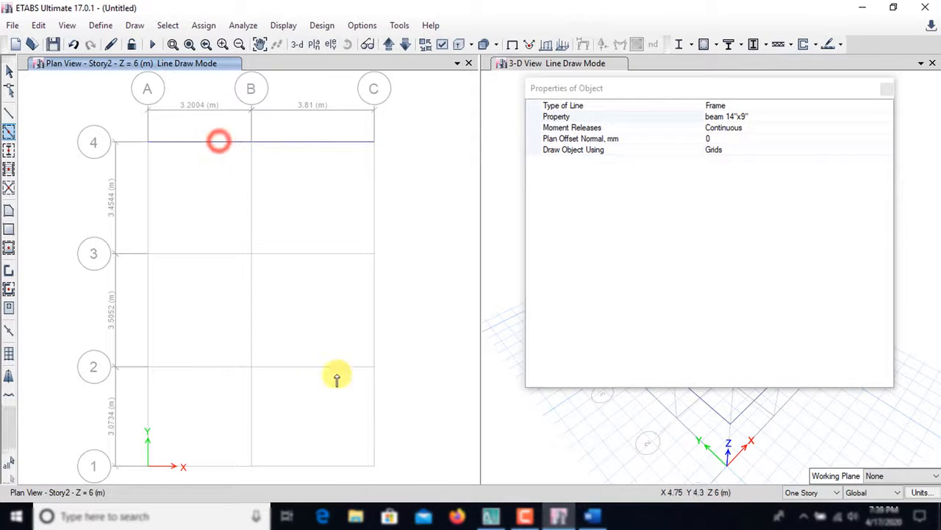
mouse_move(402, 476)
mouse_down()
mouse_move(122, 210)
mouse_move(128, 199)
mouse_up()
drag(413, 234, 118, 150)
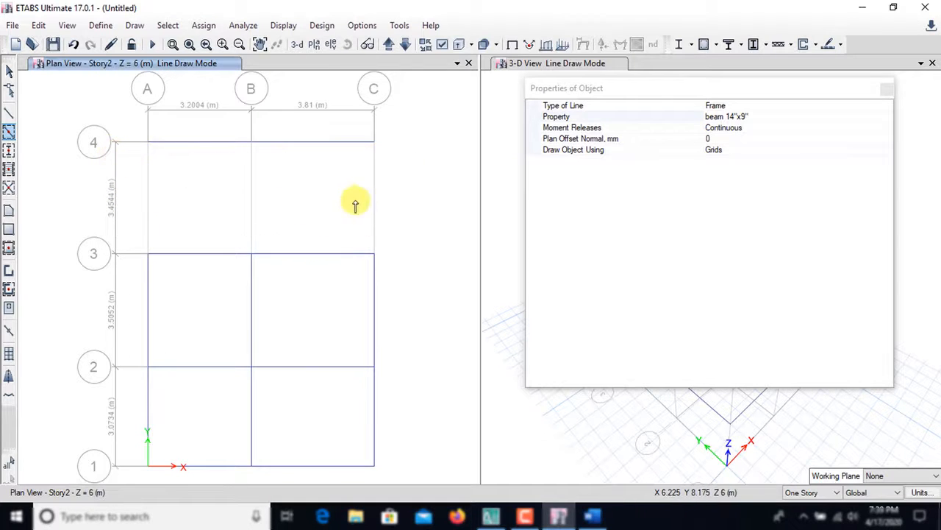
click(251, 200)
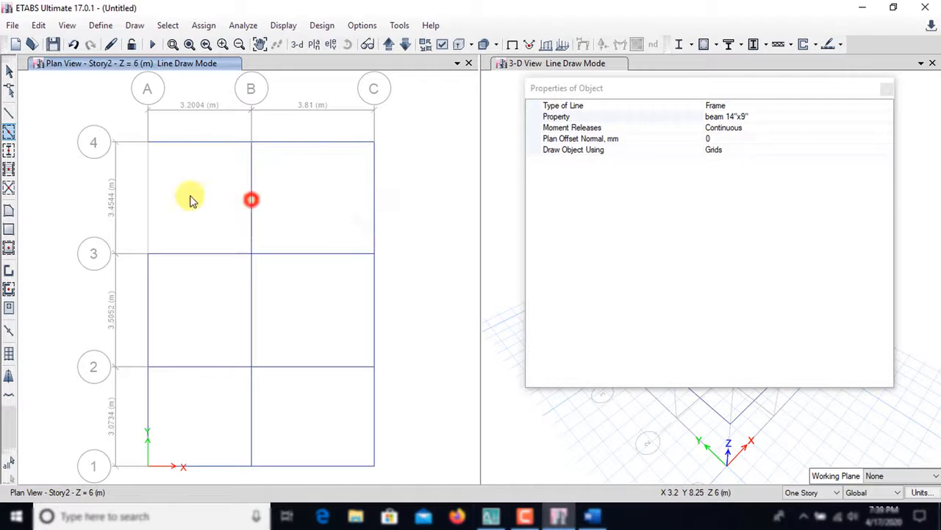
click(147, 195)
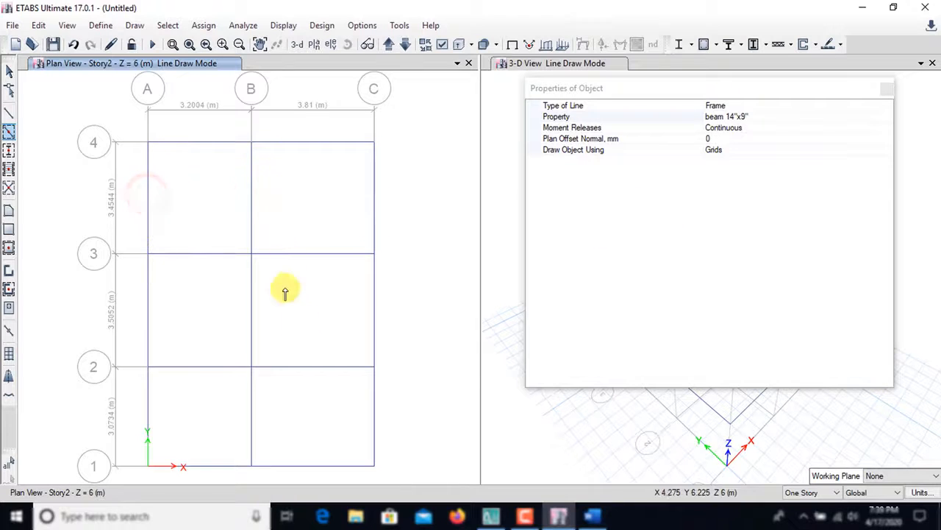
Step: Draw beam 14"x9" frames along all grid lines of the Story3 and Story4 plans
click(386, 46)
mouse_move(394, 474)
mouse_down()
mouse_move(197, 200)
mouse_move(133, 126)
mouse_move(129, 133)
mouse_up()
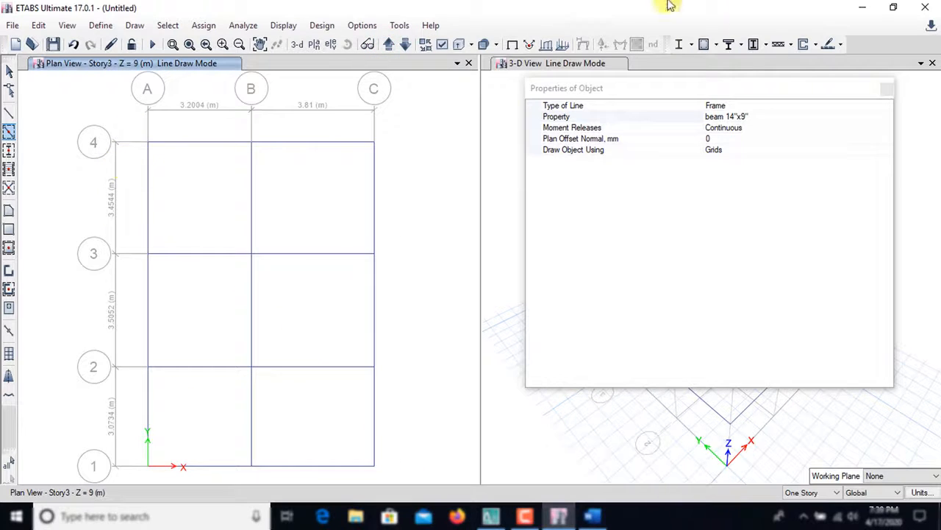
click(389, 45)
drag(394, 477, 127, 130)
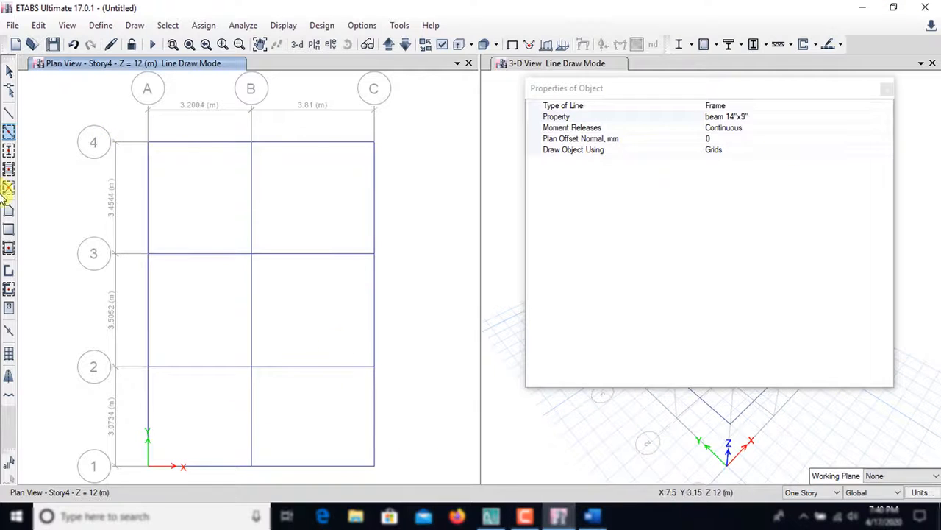
click(887, 90)
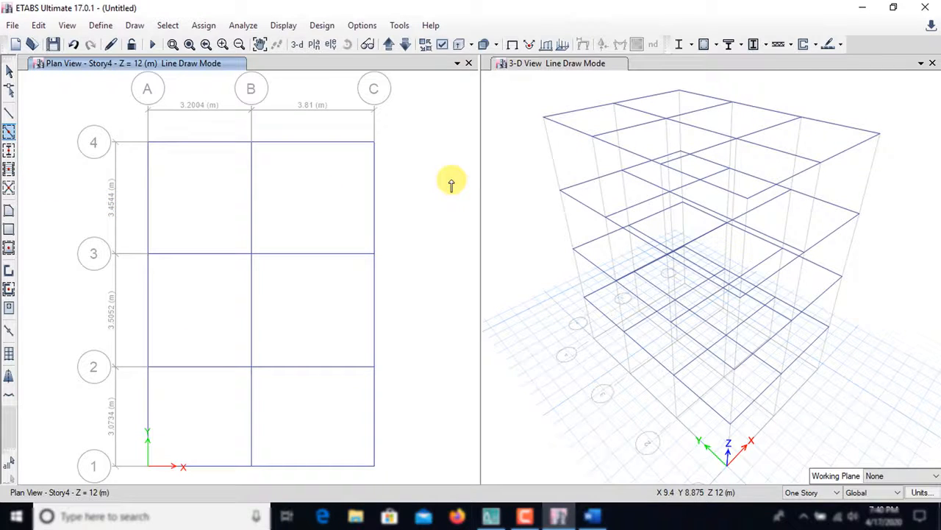
Step: Place Column 12" x12" columns at every grid intersection of the Story4 plan at Z = 12 m
click(10, 152)
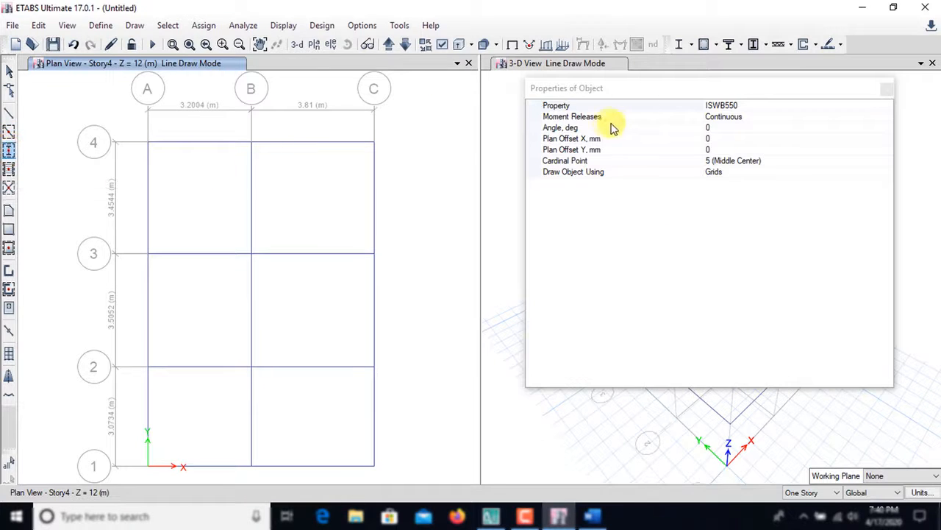
click(780, 105)
click(887, 109)
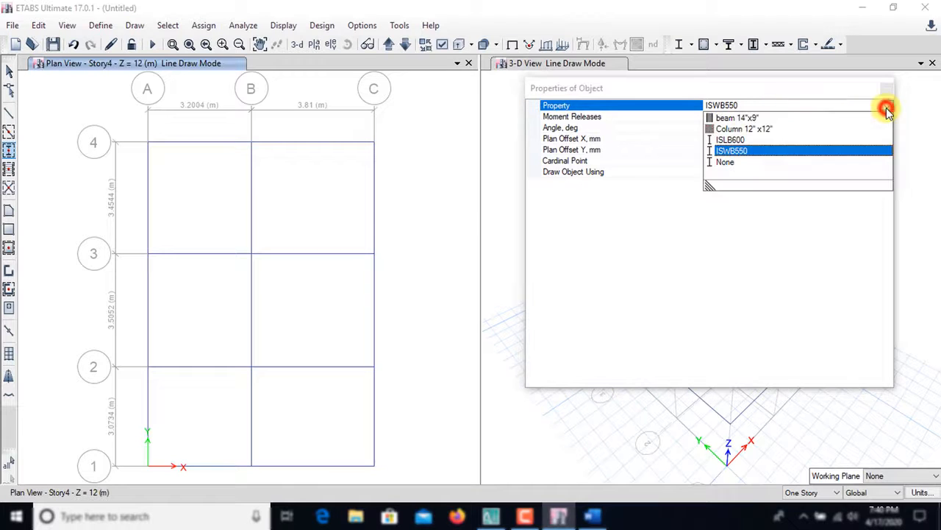
click(762, 128)
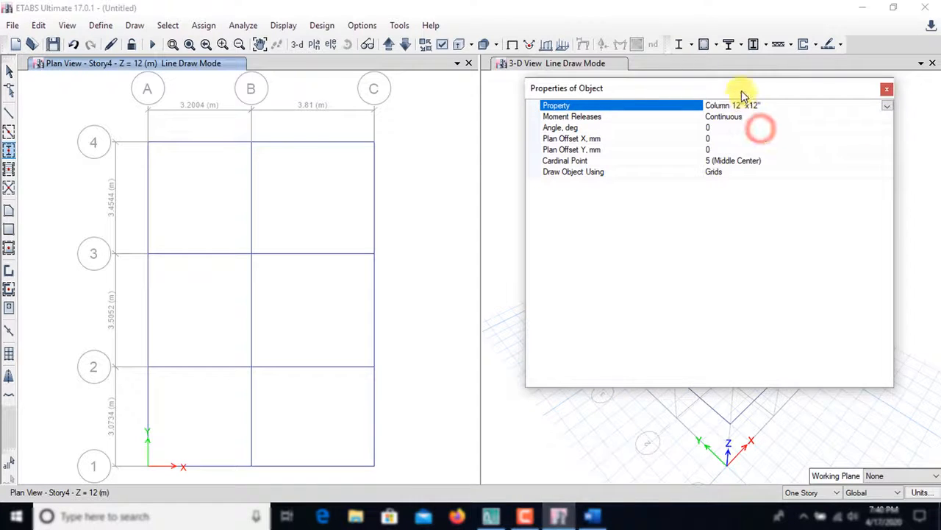
drag(743, 94, 778, 89)
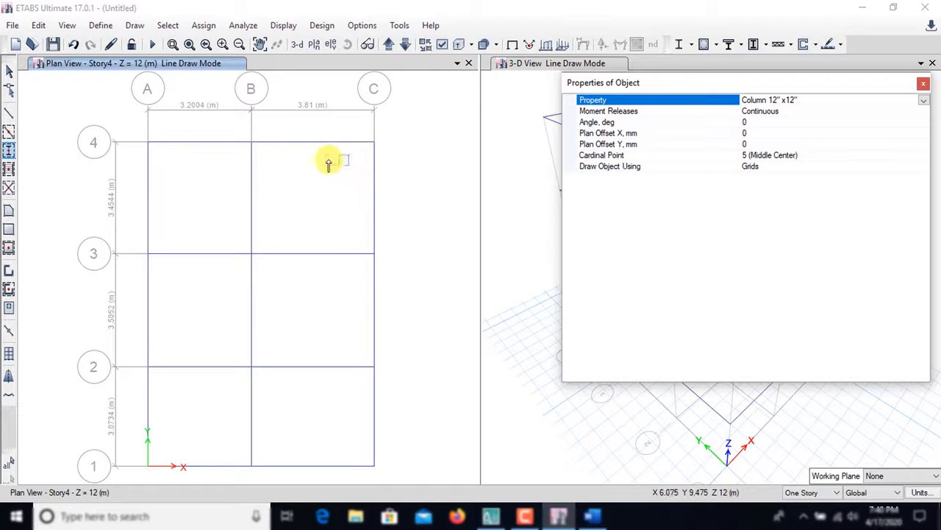
click(373, 141)
click(251, 141)
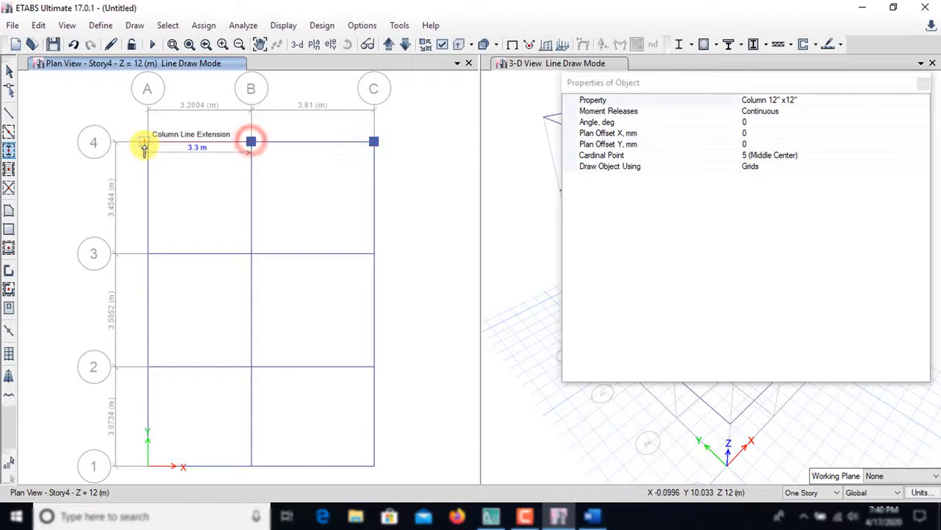
click(148, 143)
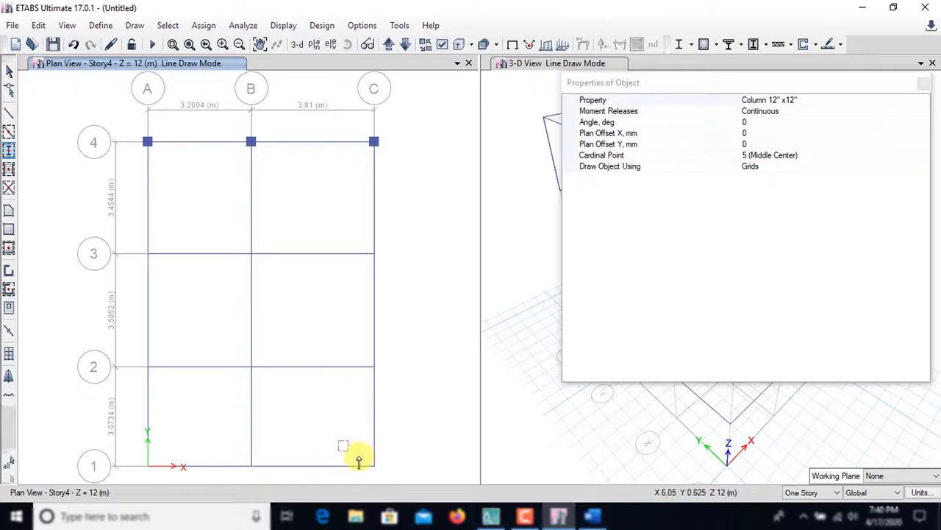
drag(392, 471, 131, 228)
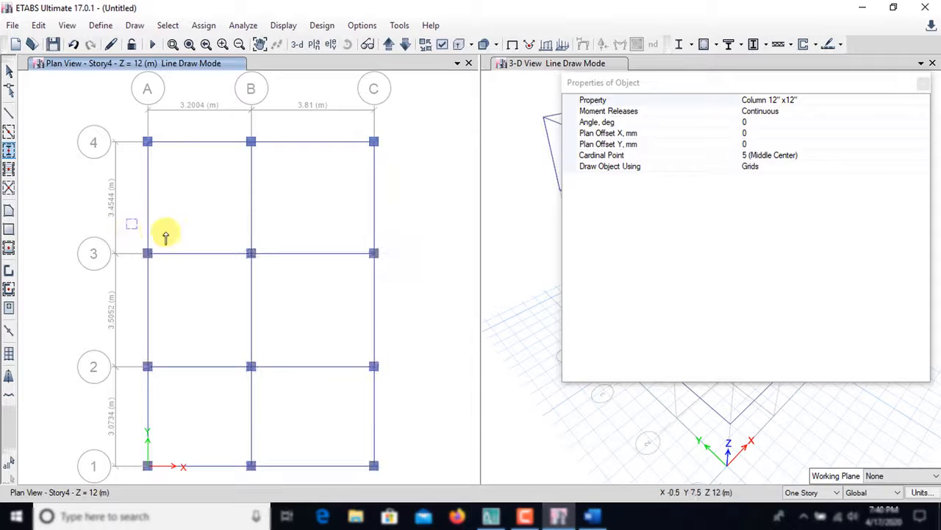
Step: Place Column 12" x12" columns at every grid intersection on Story3, Story2 and Story1, and leave column drawing
click(406, 47)
mouse_move(395, 476)
mouse_down()
mouse_move(185, 237)
mouse_move(130, 130)
mouse_up()
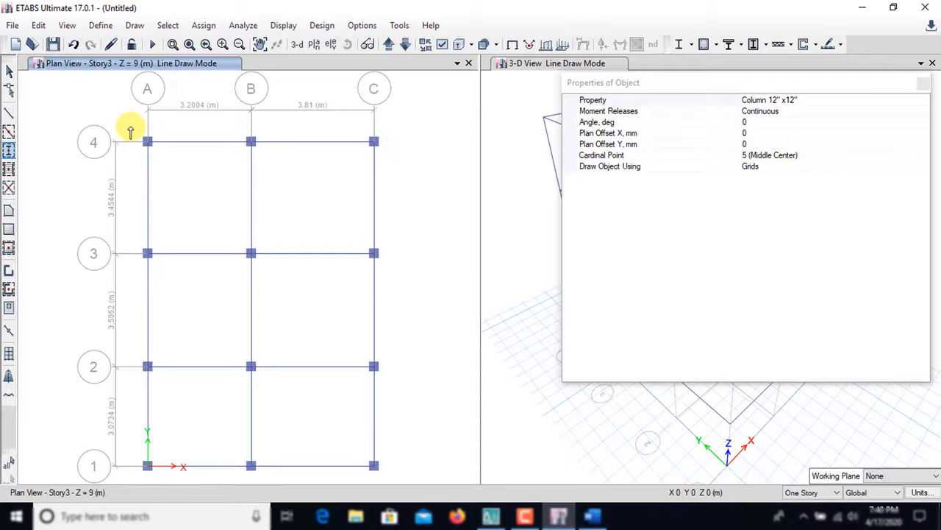
click(407, 46)
drag(400, 474, 130, 121)
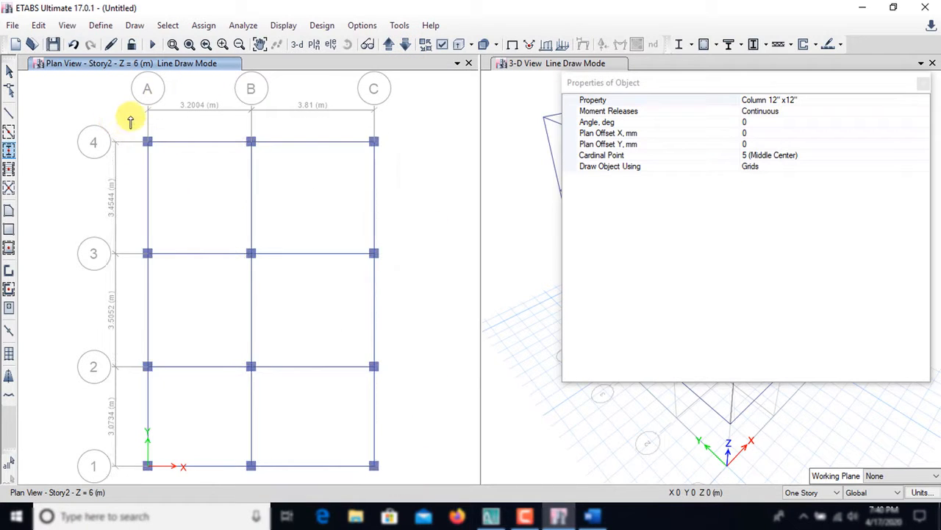
click(406, 46)
drag(395, 480, 125, 122)
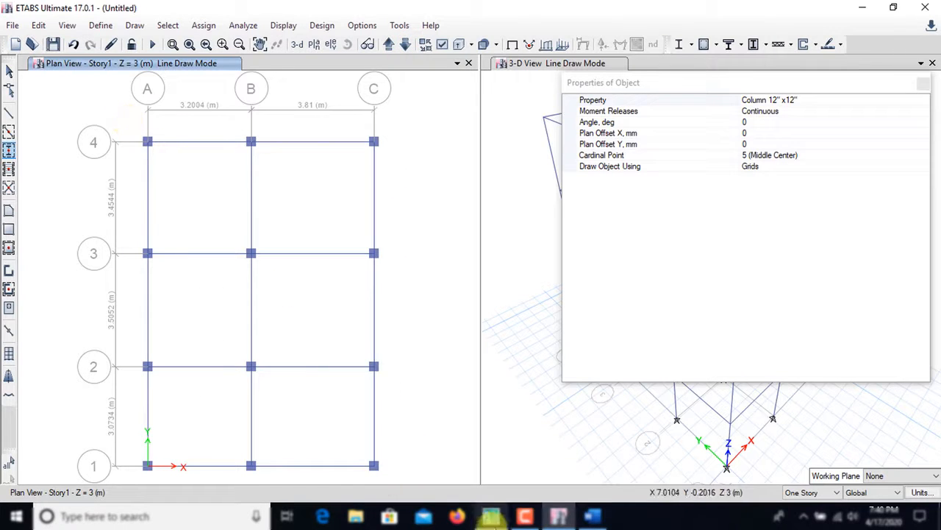
click(924, 86)
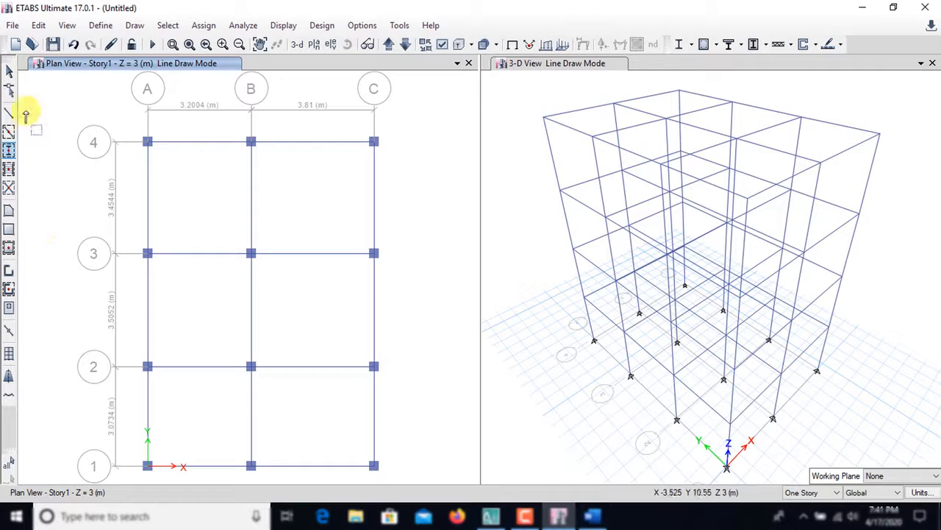
click(9, 70)
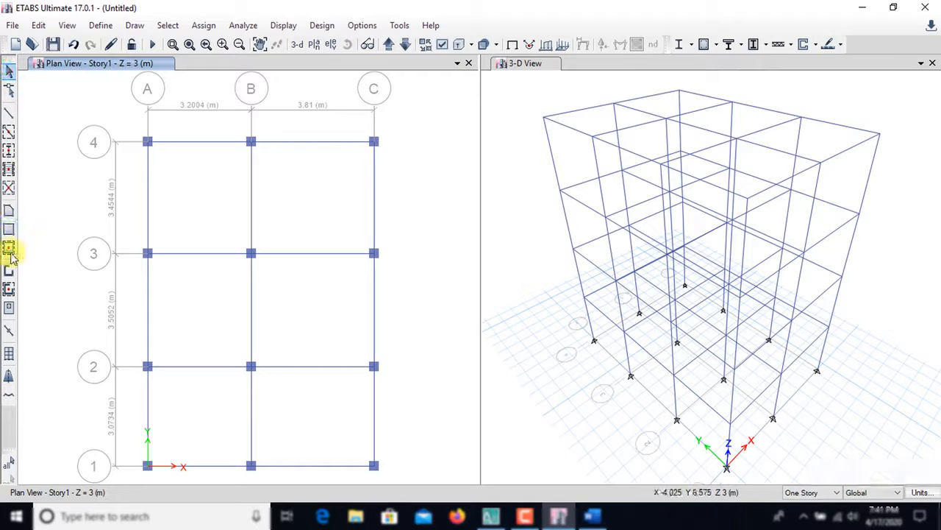
Step: Draw Slab5" floor areas in all six grid bays of the Story2 plan at Z = 6 m
click(9, 250)
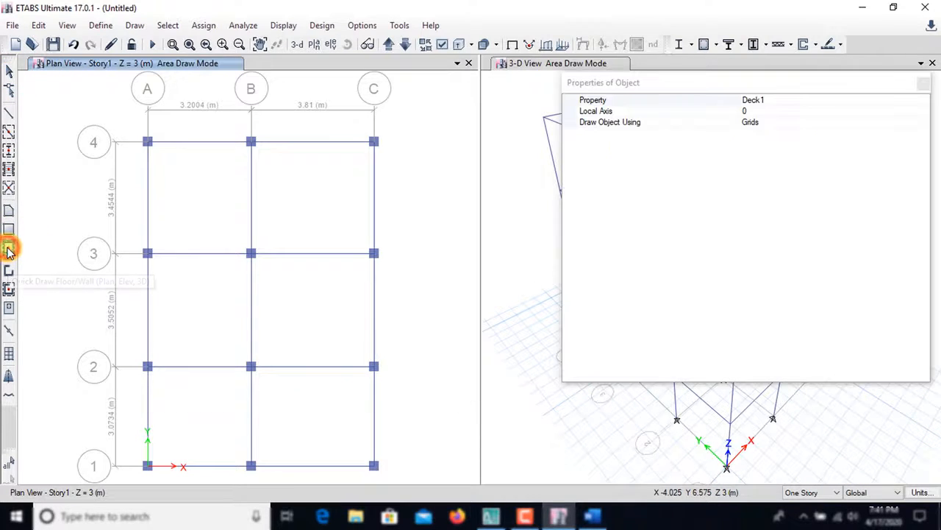
click(805, 99)
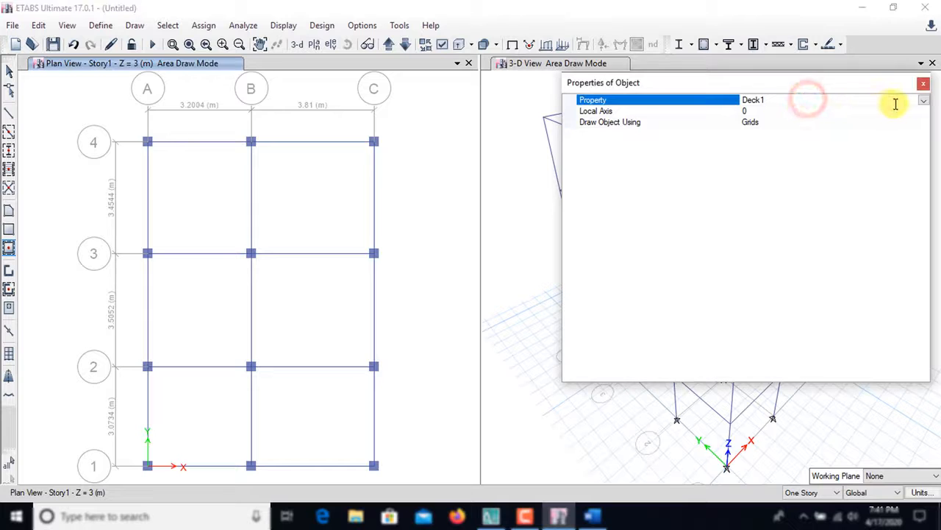
click(923, 100)
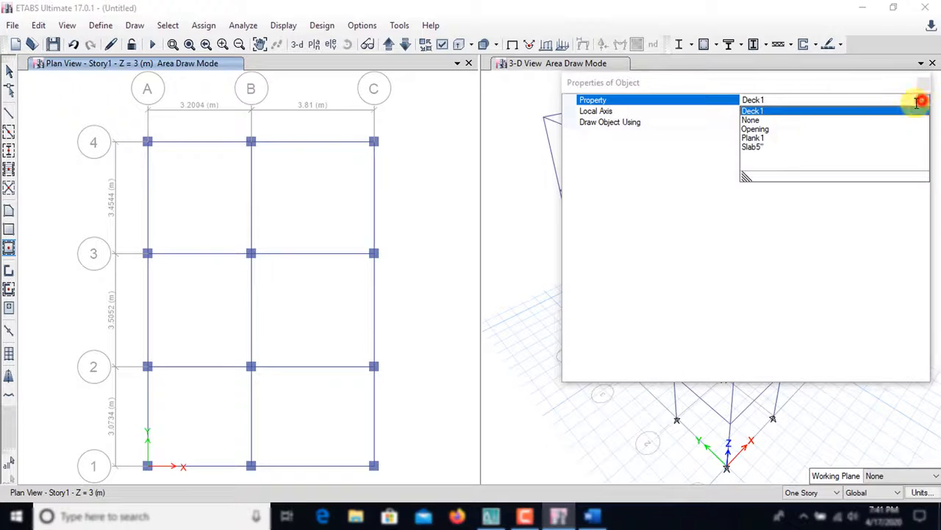
click(762, 148)
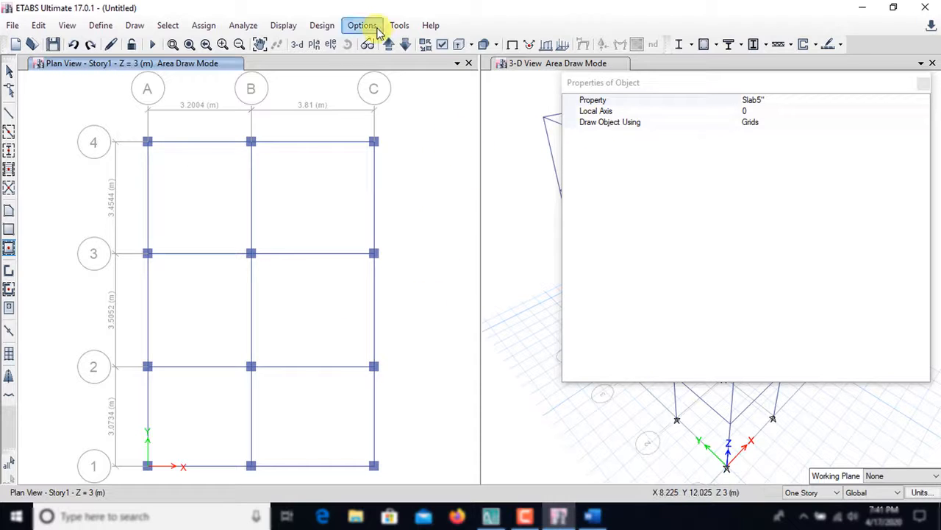
click(388, 45)
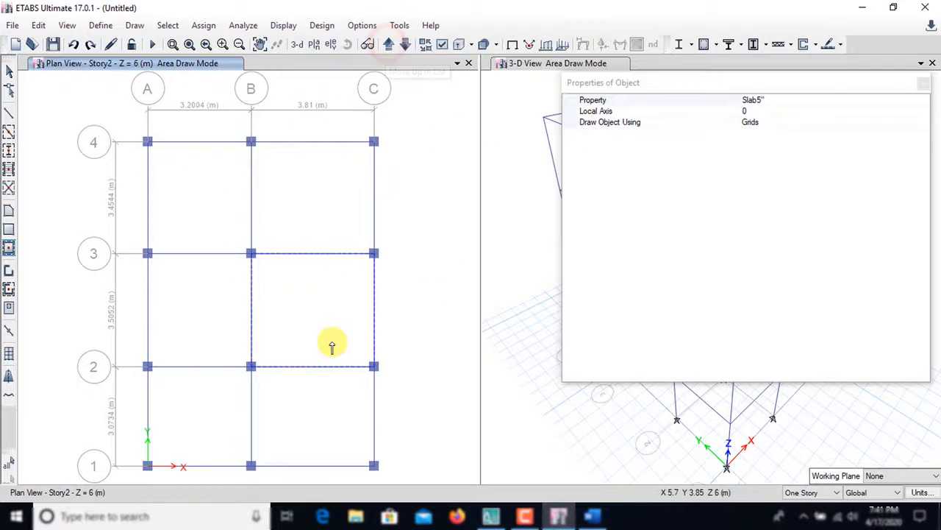
click(312, 200)
click(208, 199)
click(212, 291)
click(334, 303)
click(301, 398)
click(207, 405)
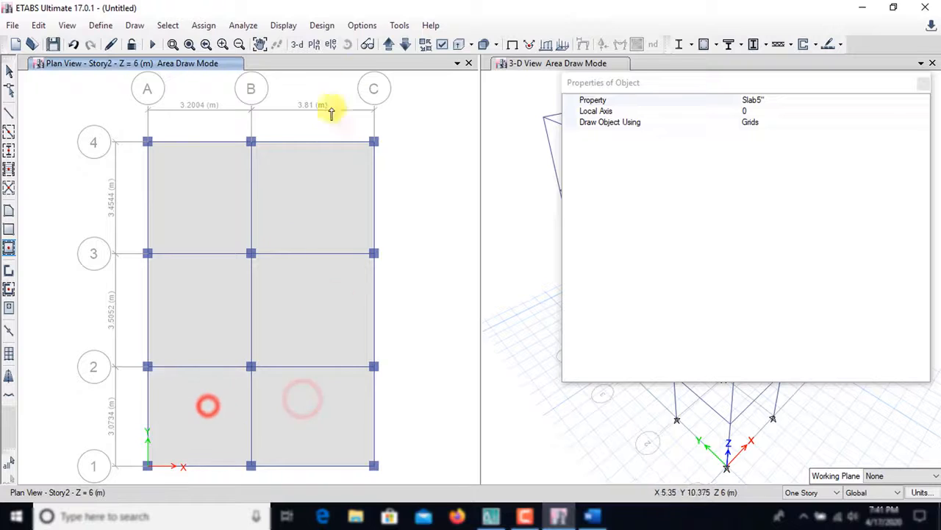
Step: Draw Slab5" floor areas across all grid bays of the Story3 plan at Z = 9 m
click(388, 44)
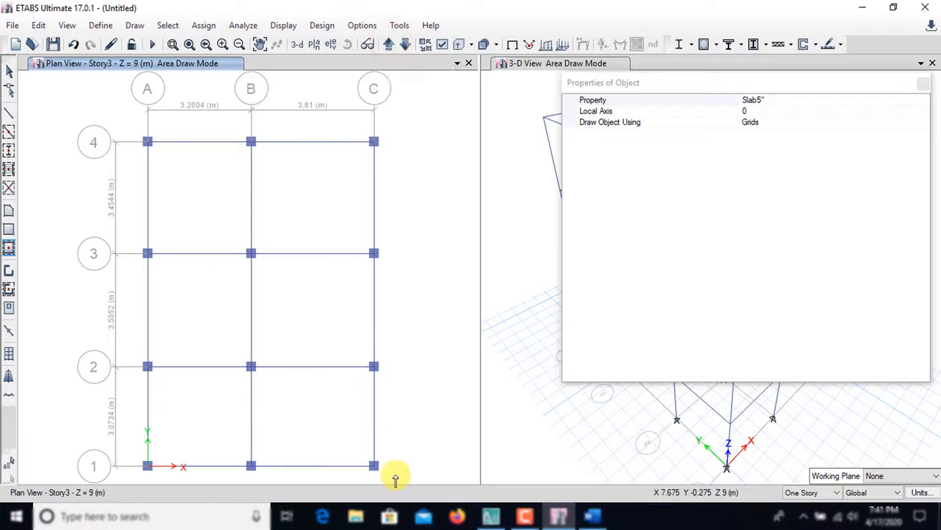
mouse_move(402, 479)
mouse_down()
mouse_move(162, 199)
mouse_move(129, 133)
mouse_up()
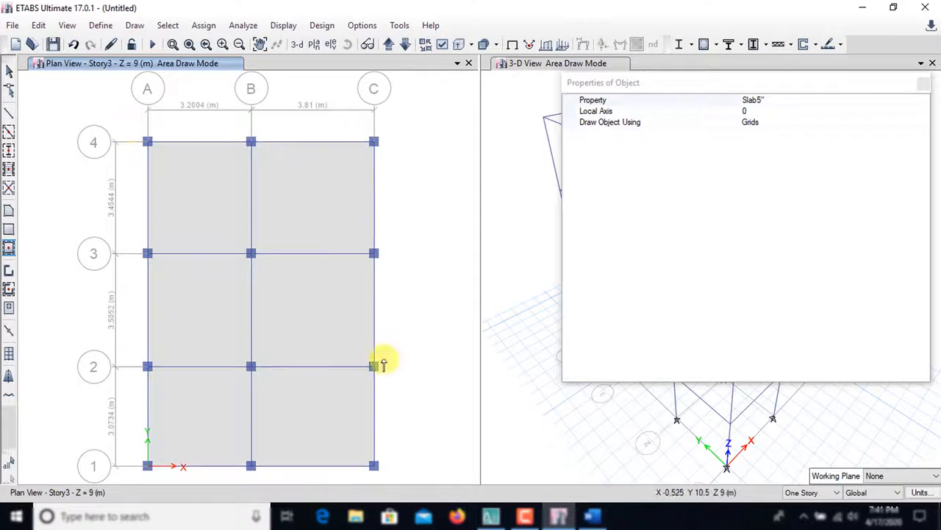
Step: Draw Slab5" floor areas across all six grid bays of the Story4 plan at Z = 12 m and finish area drawing
click(386, 43)
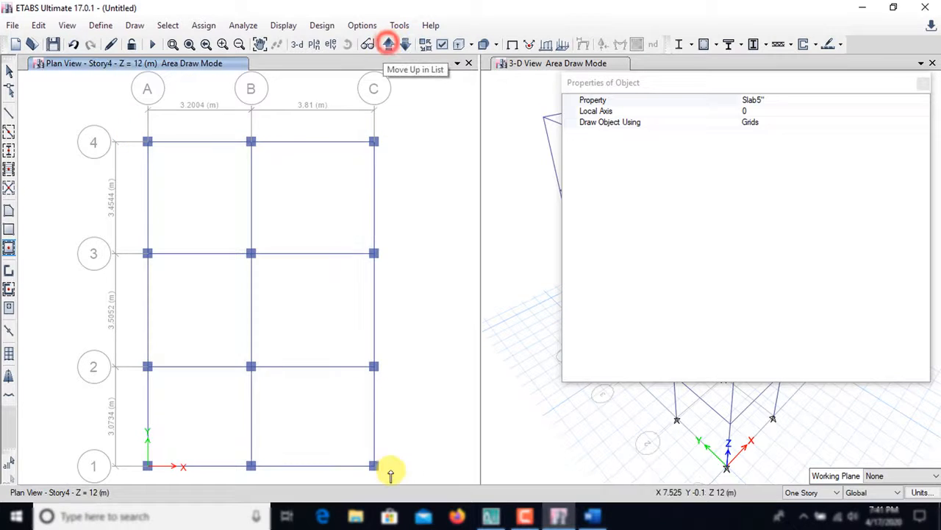
mouse_move(396, 475)
mouse_down()
mouse_move(248, 300)
mouse_move(139, 143)
mouse_move(142, 131)
mouse_up()
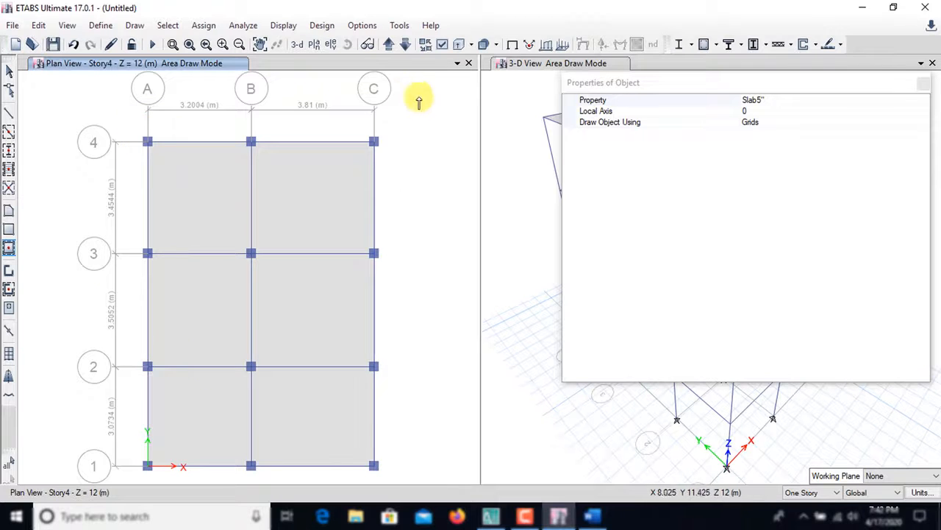
click(924, 85)
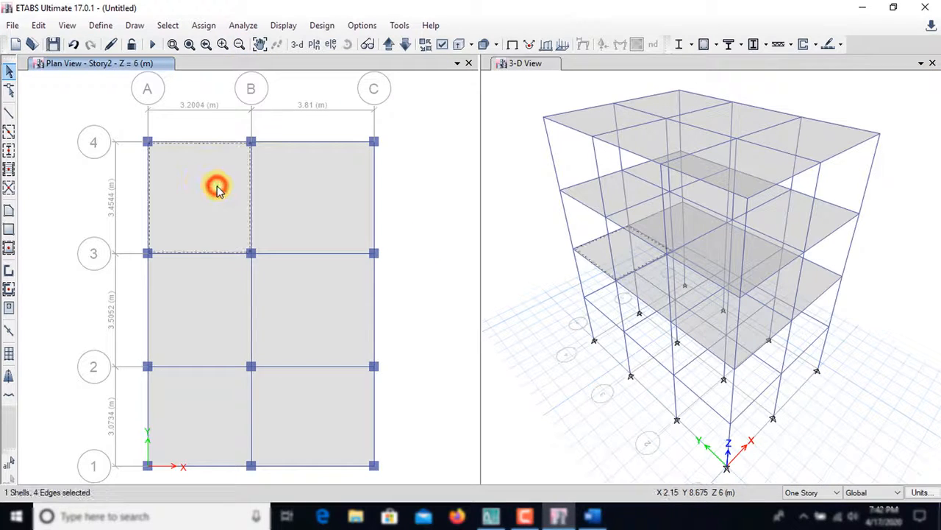
Step: Delete the staircase bay's slab panel between grids A-B and 3-4 on Story2 and Story3
key(Delete)
click(388, 44)
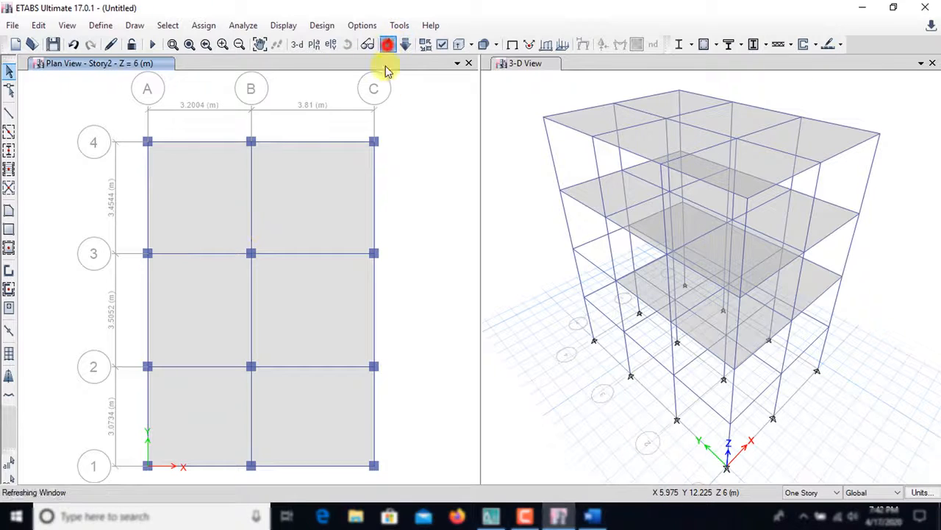
click(221, 177)
key(Delete)
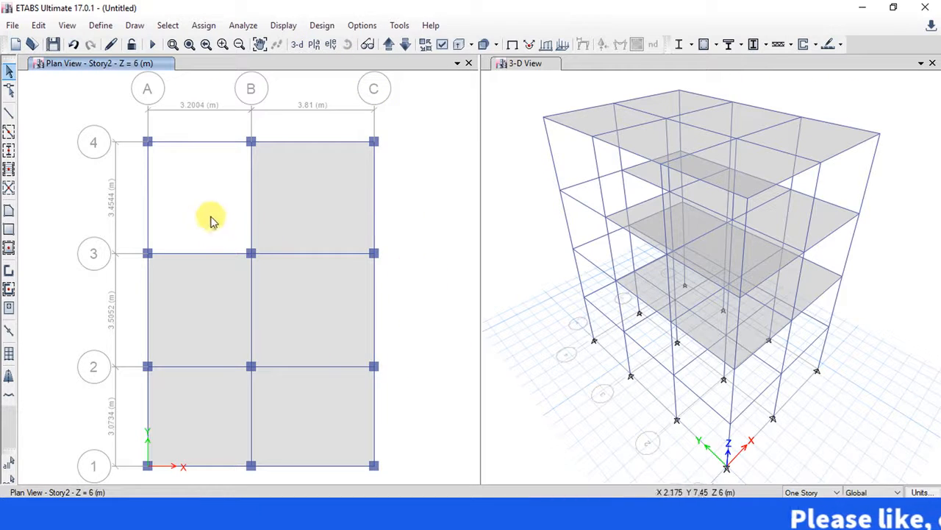
Step: Assign fixed restraints, with all translations and rotations restrained, to all twelve joints of the Base plan at Z = 0
click(403, 46)
click(403, 46)
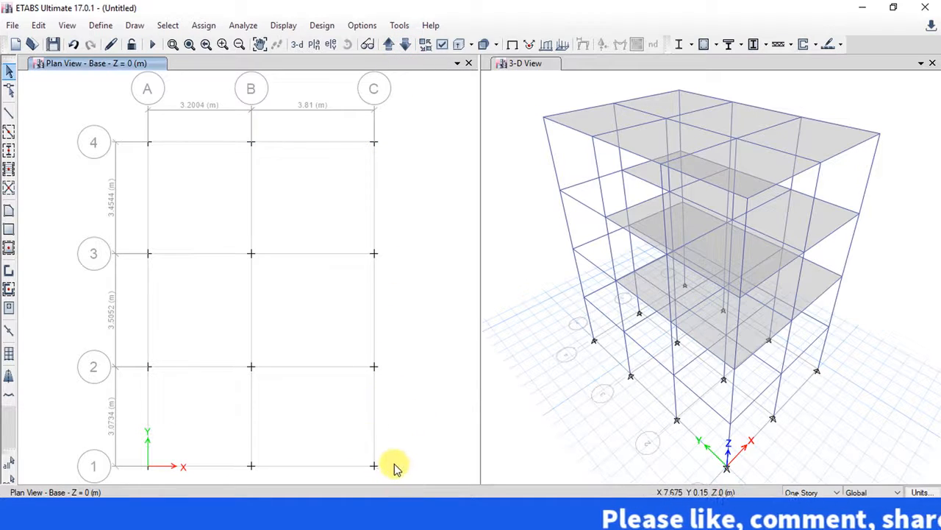
drag(404, 480, 126, 124)
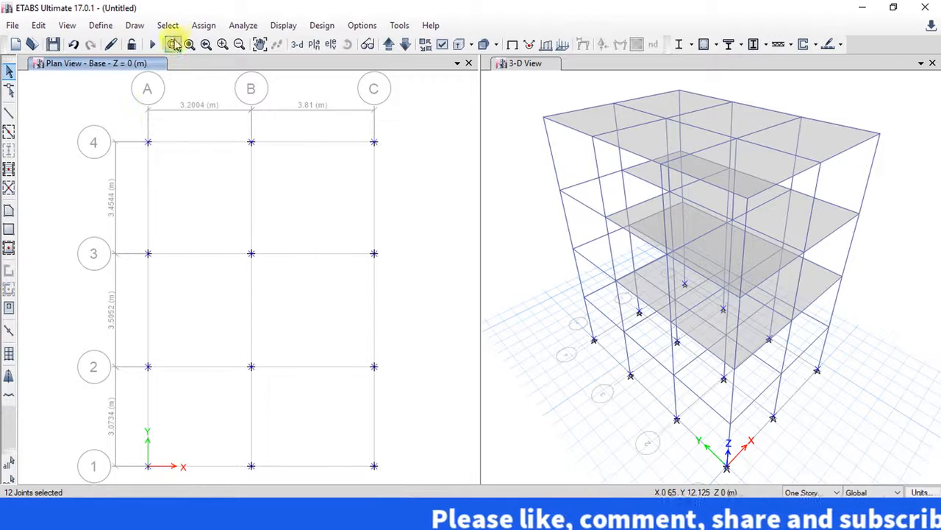
click(204, 26)
mouse_move(242, 49)
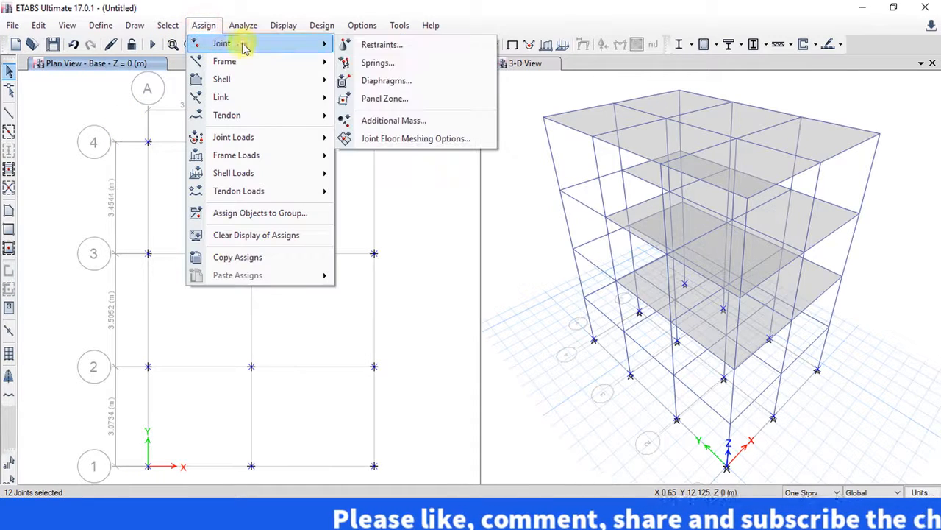
click(398, 46)
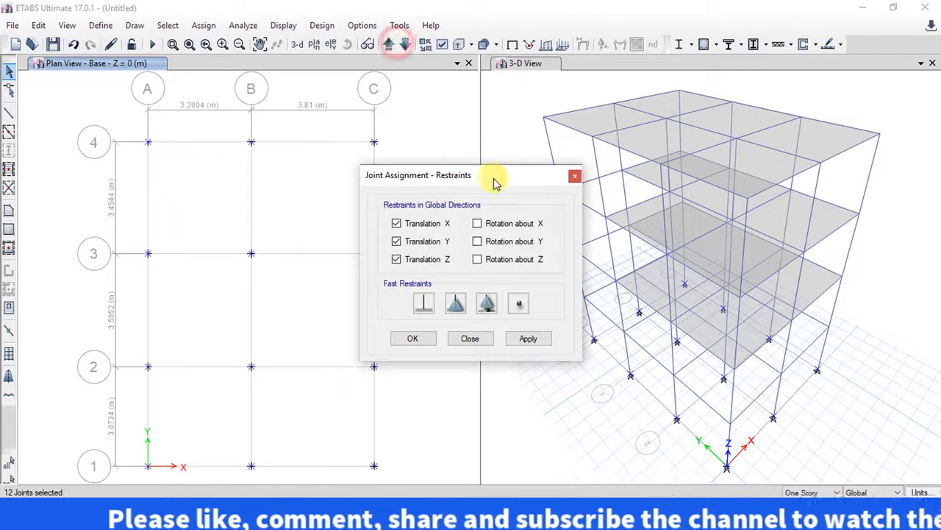
drag(492, 177, 656, 143)
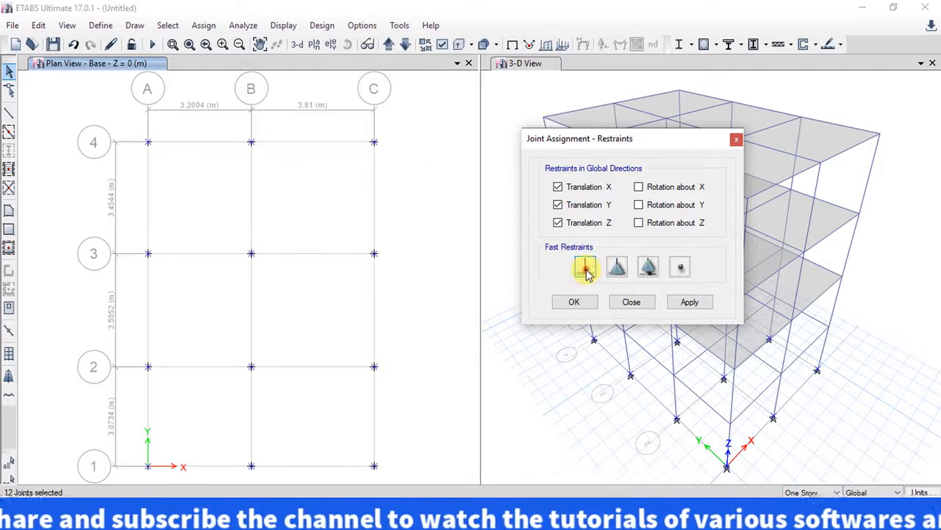
click(690, 300)
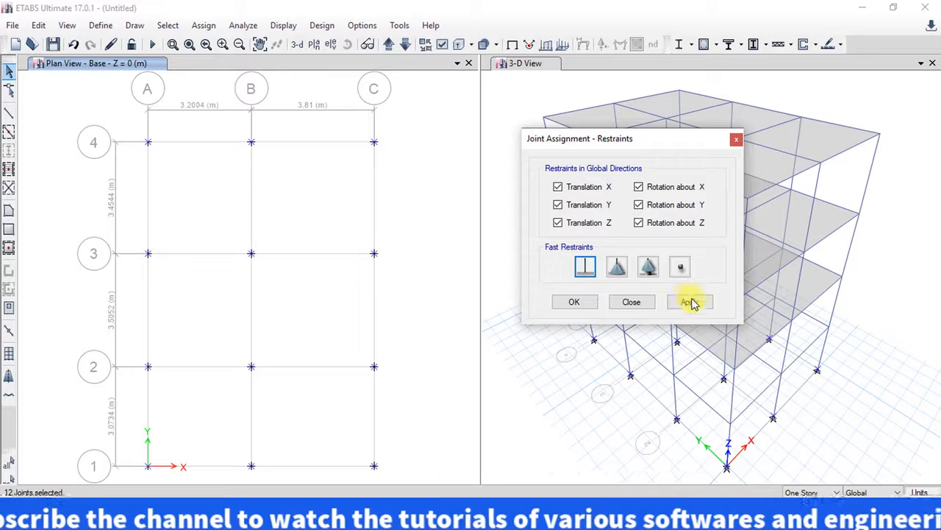
click(575, 304)
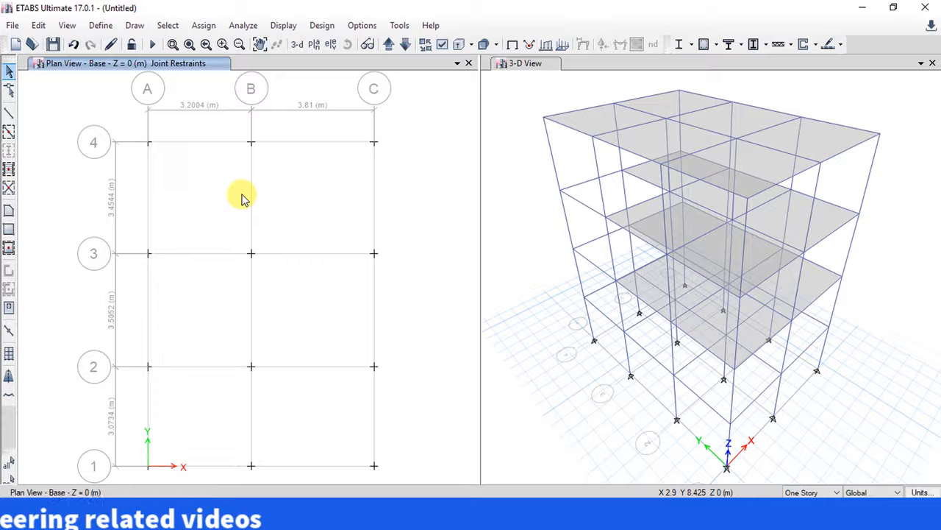
Step: Start a distributed frame load assignment using the WL load pattern
click(204, 27)
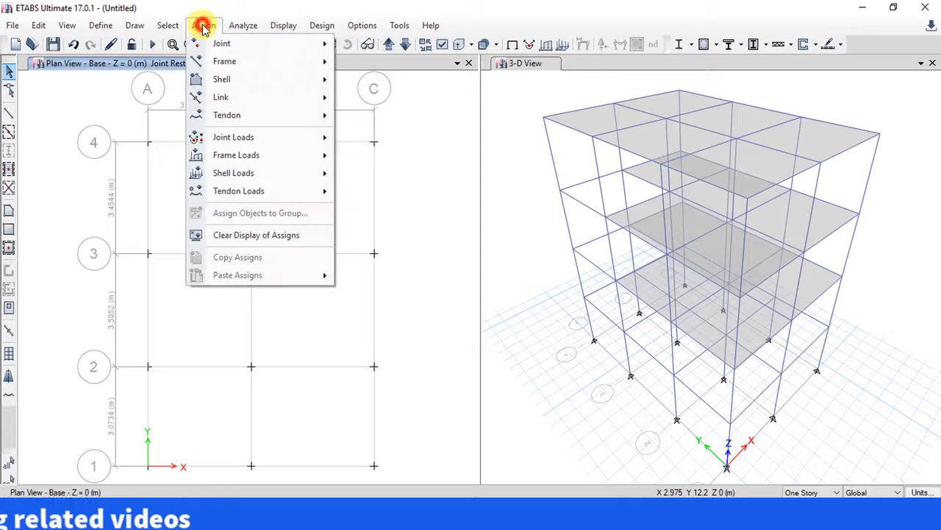
mouse_move(228, 163)
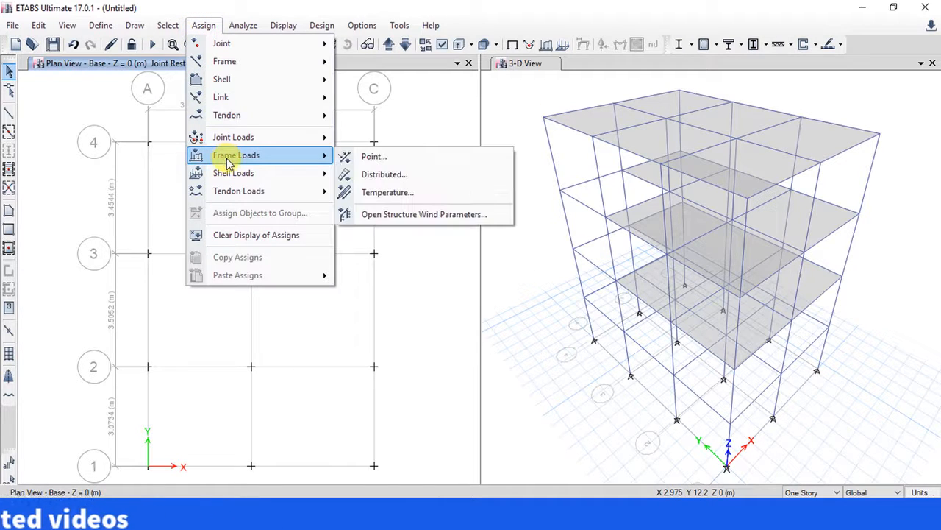
click(390, 175)
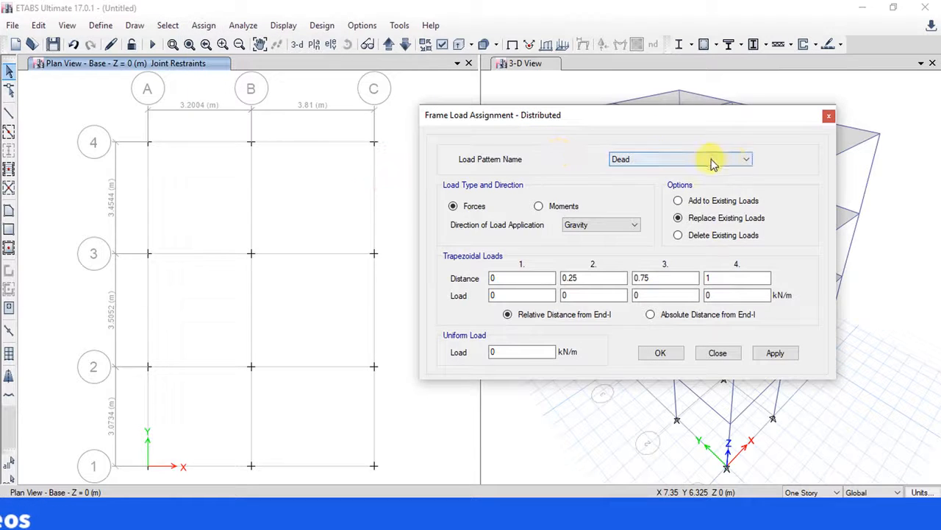
click(732, 161)
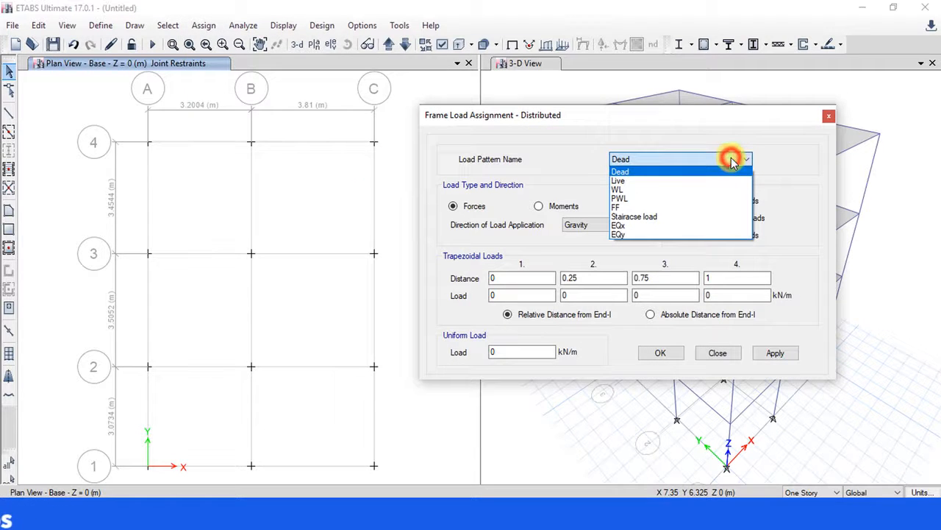
click(635, 193)
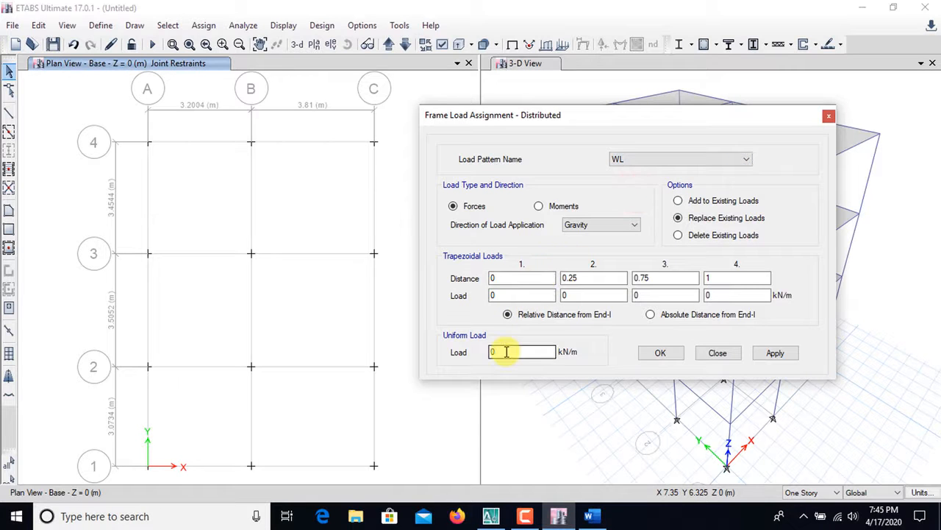
Step: Check the wall layout in the AutoCAD floor plan, and set the WL uniform load to 12.77 kN/m
click(497, 517)
scroll(498, 260, down, 2)
scroll(513, 235, up, 2)
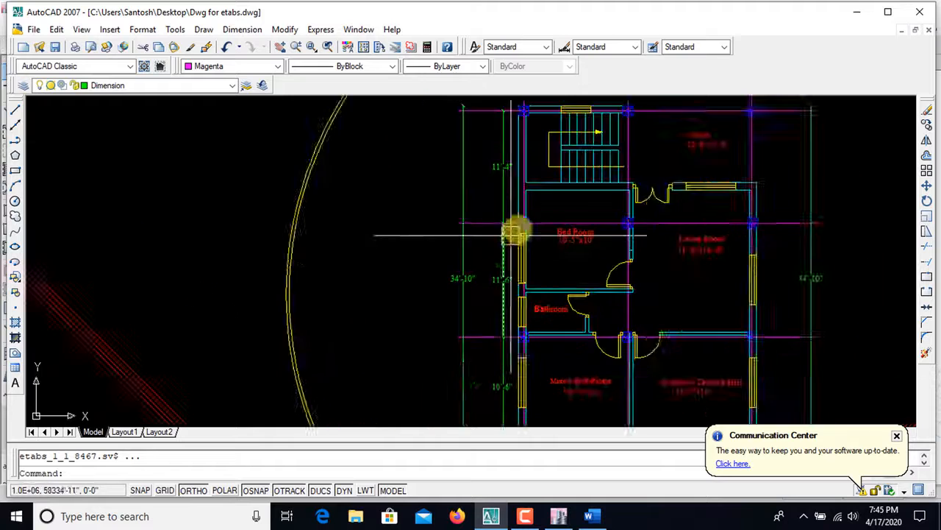
scroll(512, 235, down, 2)
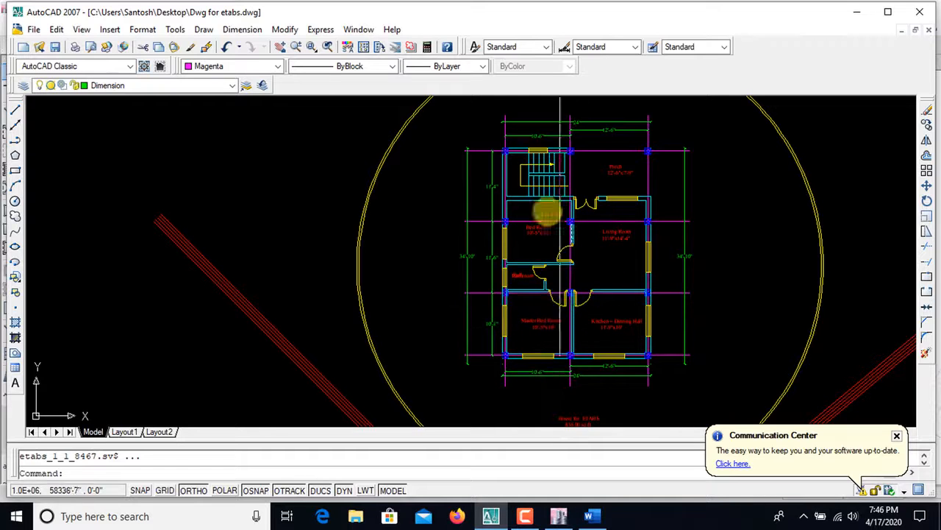
click(559, 515)
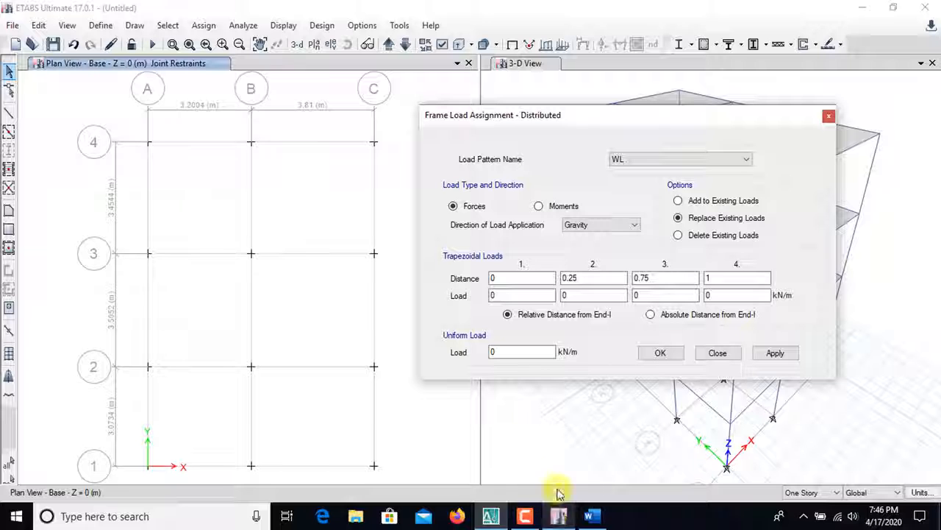
click(494, 352)
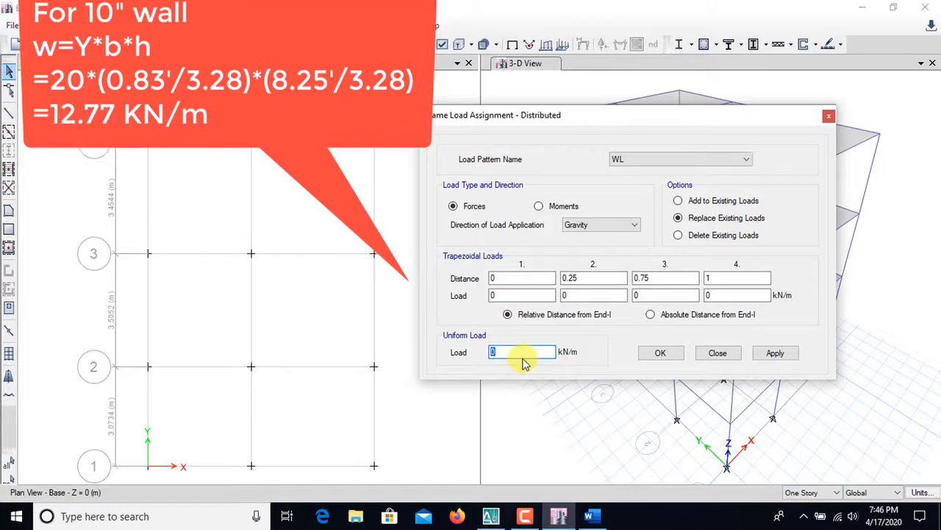
text(12.77)
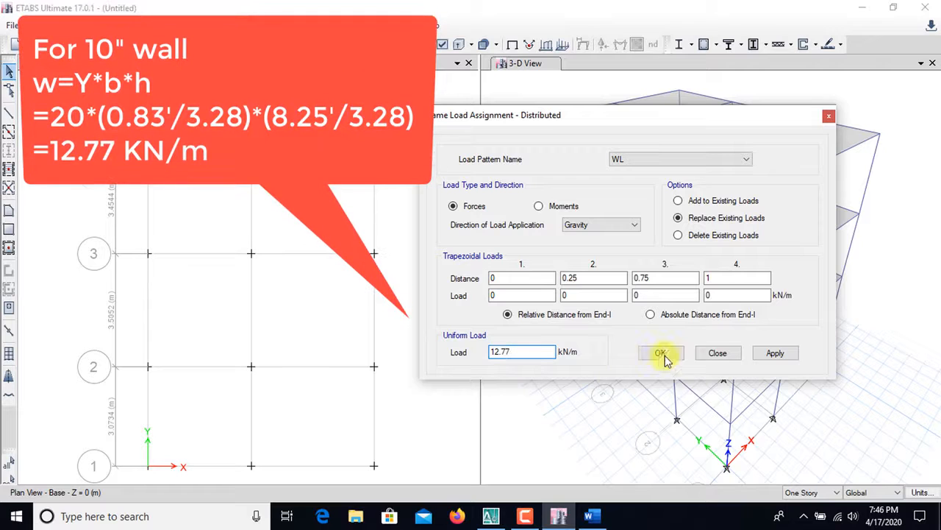
Step: Review the walls in the AutoCAD floor plan again, and set the WL uniform load to 9 kN/m
click(491, 516)
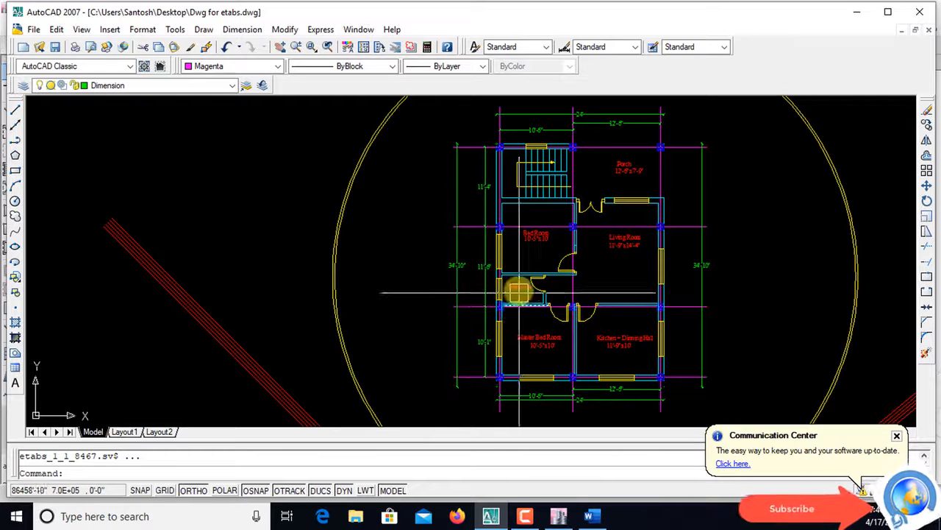
click(559, 516)
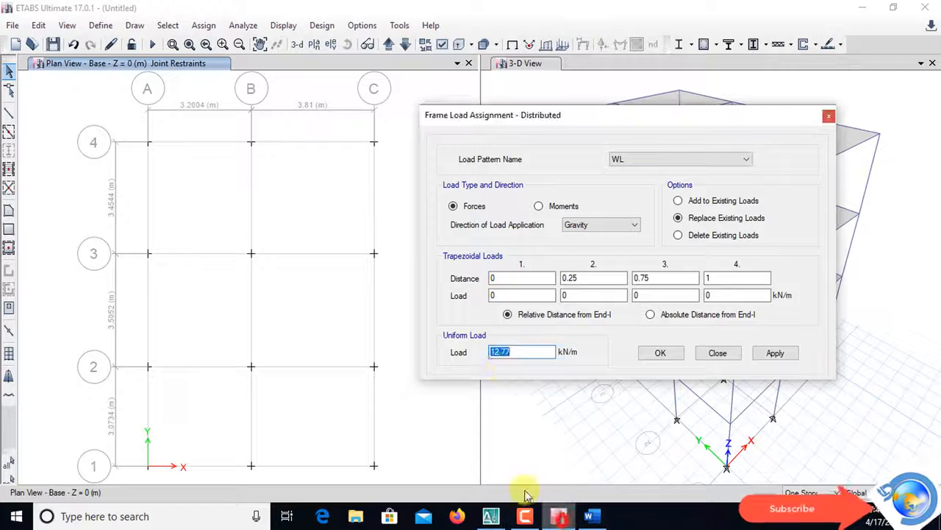
click(528, 350)
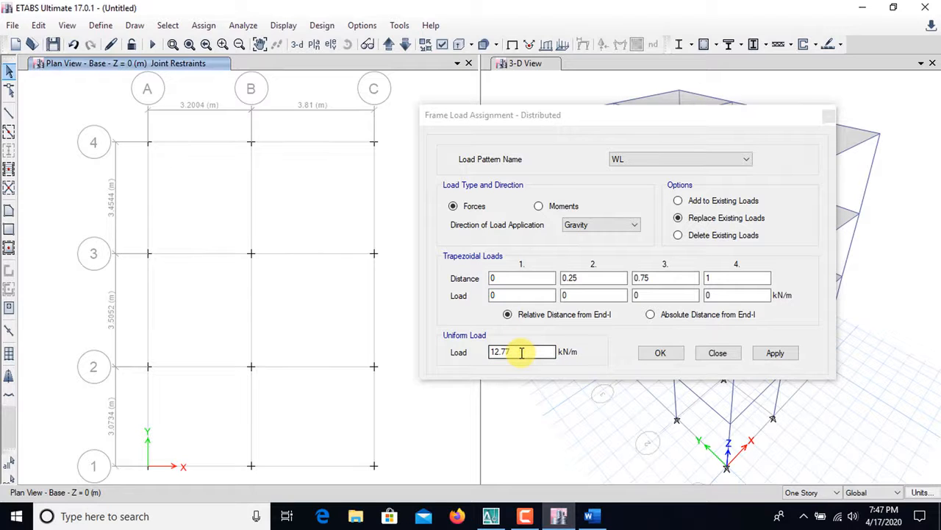
double_click(522, 353)
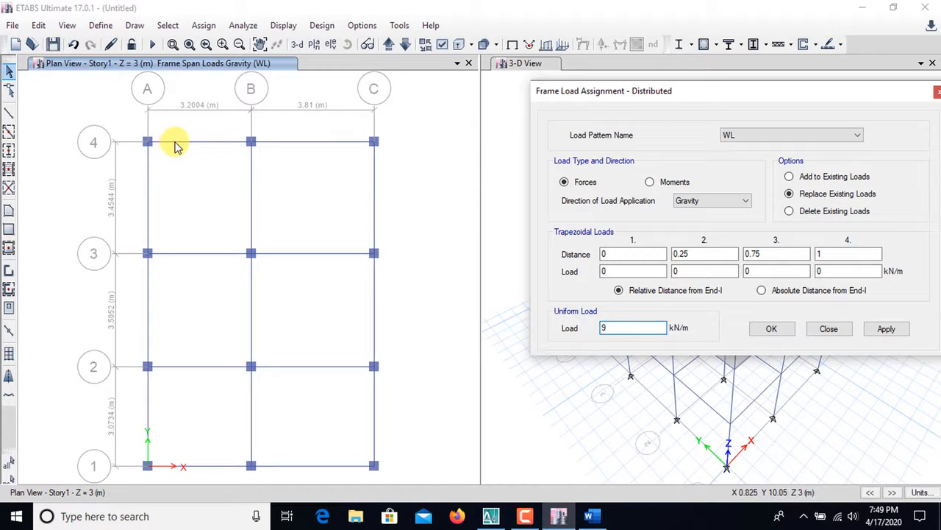
Step: Apply the 9 kN/m WL load to Story1's outer beams: grid 4 between A-B, all of grids A and 1, and grid C between 1-3
click(175, 143)
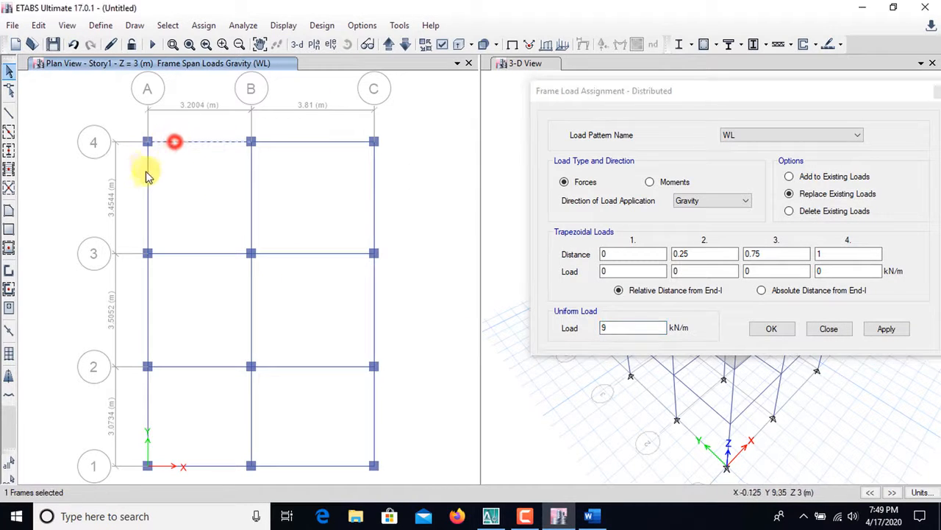
click(148, 181)
click(148, 305)
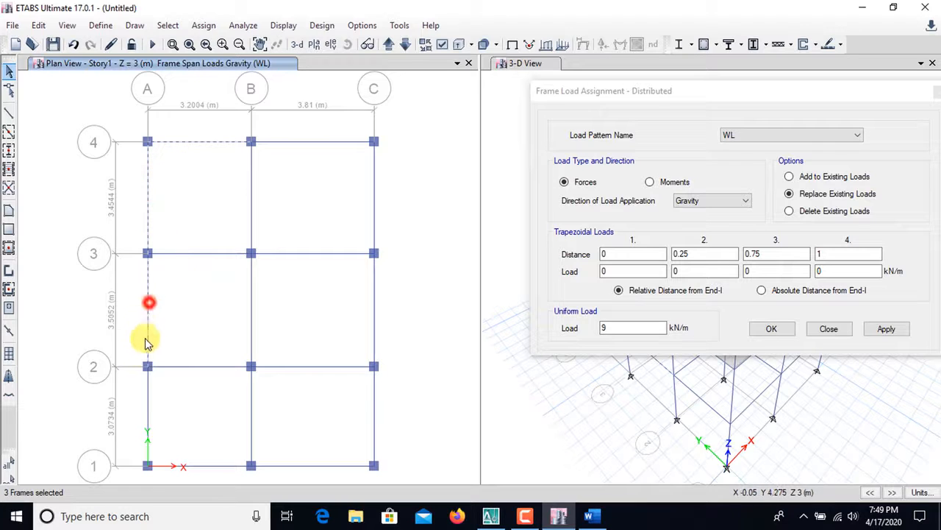
click(147, 382)
click(209, 465)
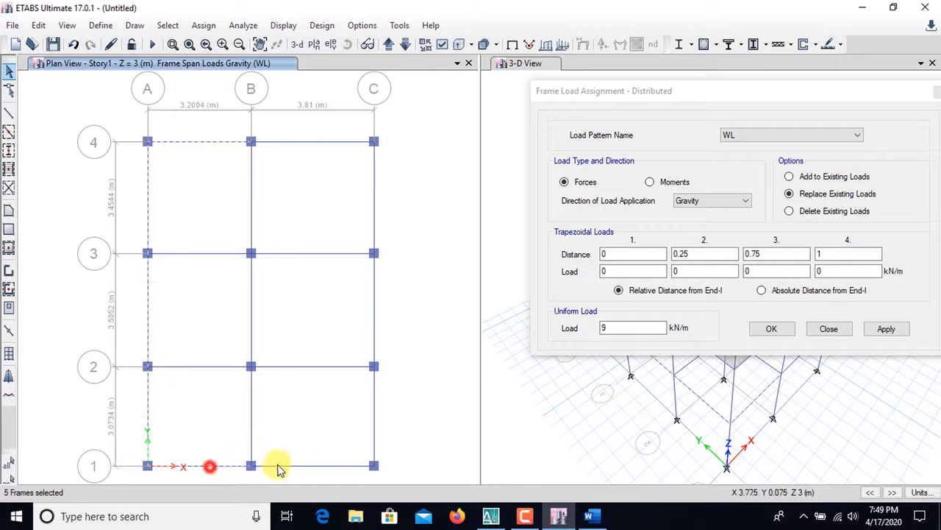
click(311, 465)
click(373, 422)
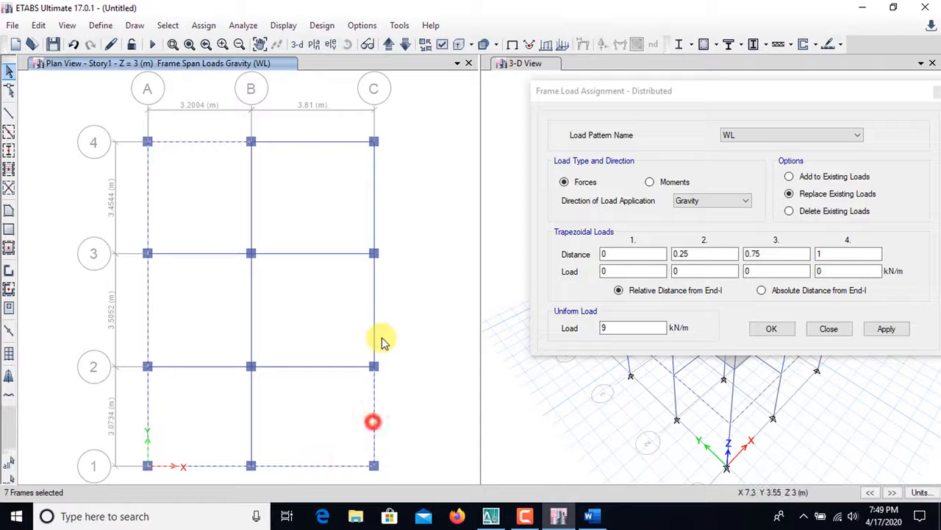
click(374, 313)
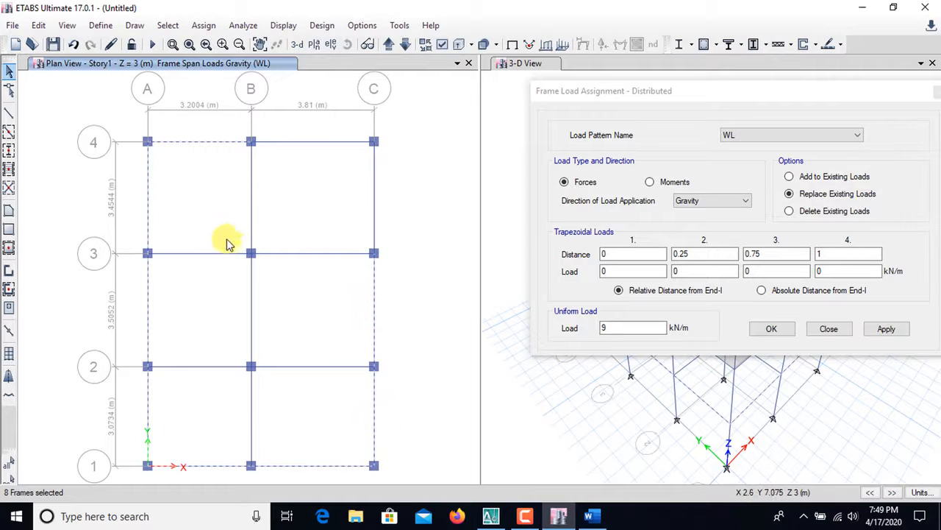
click(883, 330)
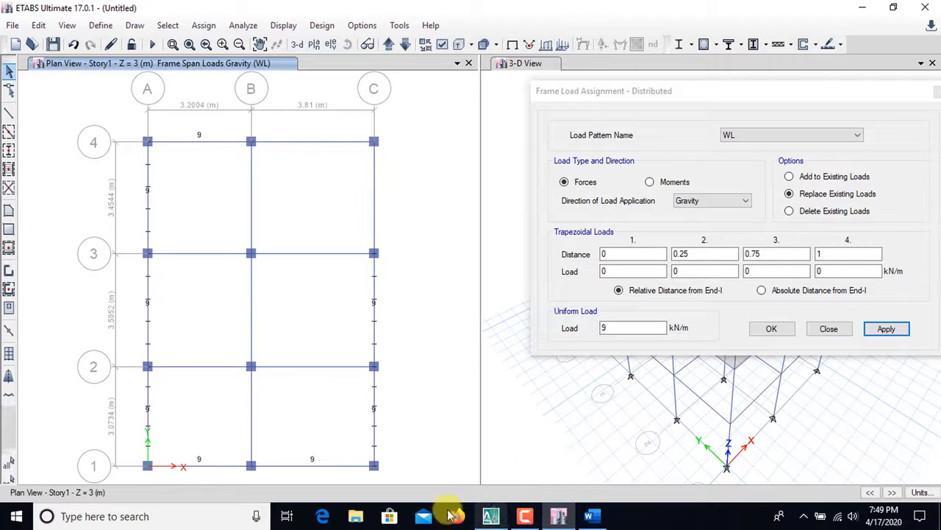
Step: Check the interior walls in the AutoCAD floor plan, and set the WL uniform load to 4.5 kN/m in ETABS
click(493, 517)
scroll(582, 348, up, 2)
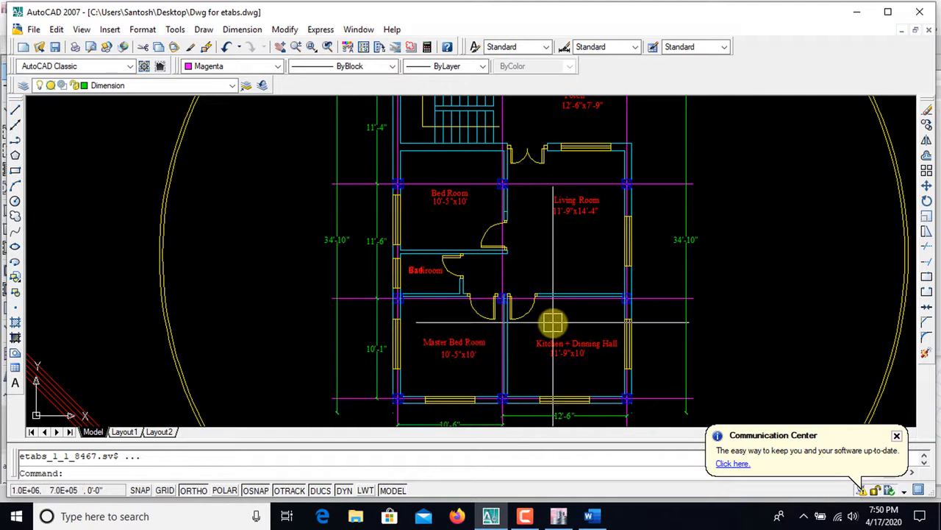
click(559, 516)
click(597, 329)
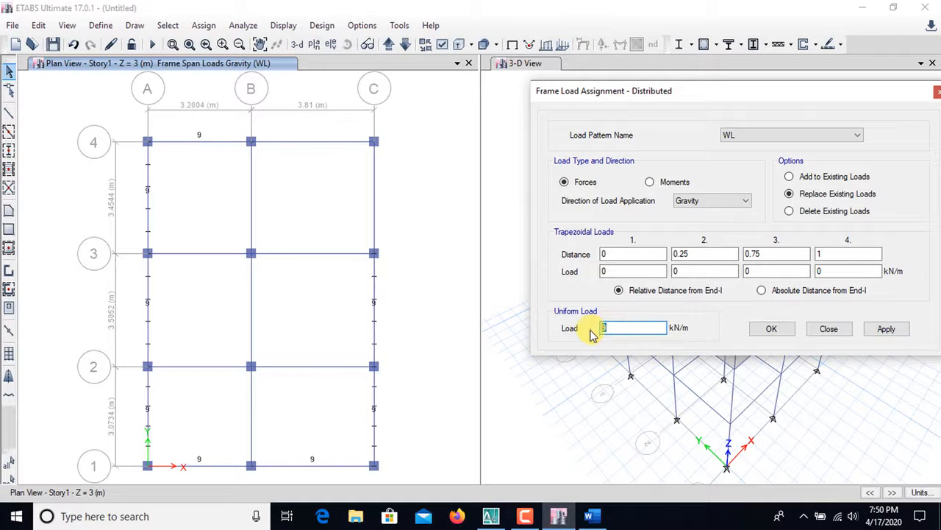
text(4.5)
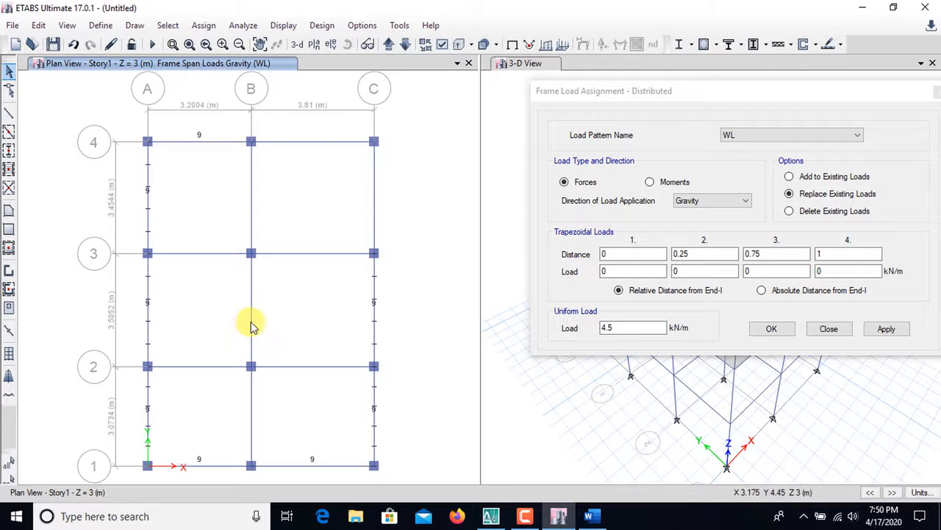
Step: Apply the 4.5 kN/m WL load to Story1's interior beams on grid B between 1-3 and grid 2 between A-C
click(251, 323)
click(217, 363)
click(285, 366)
click(250, 404)
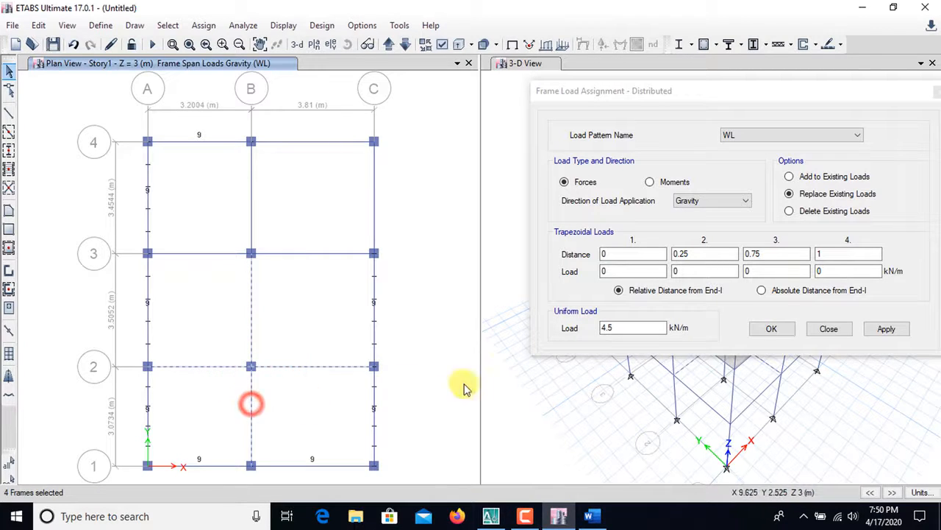
click(882, 333)
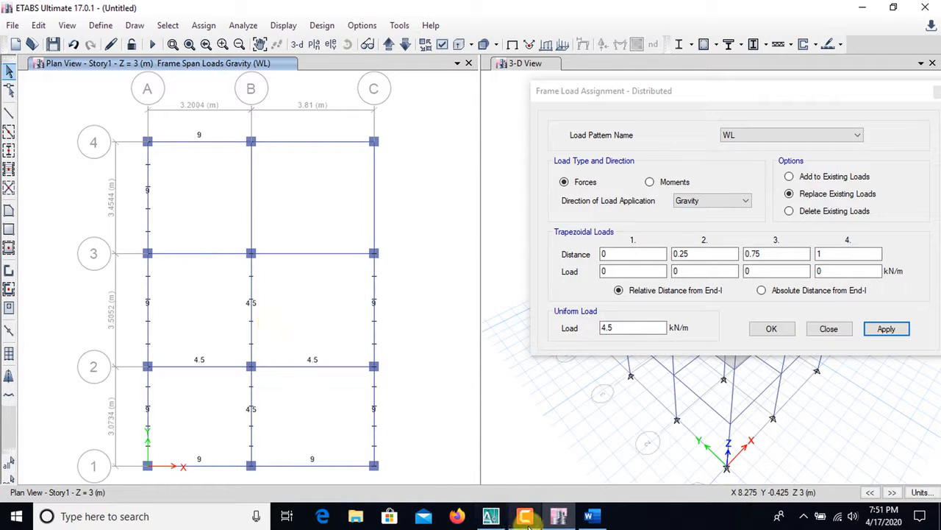
Step: Review the wall layout in the AutoCAD floor plan, and move the ETABS plan view up to Story2
click(492, 515)
scroll(532, 152, up, 4)
scroll(571, 176, down, 3)
click(560, 516)
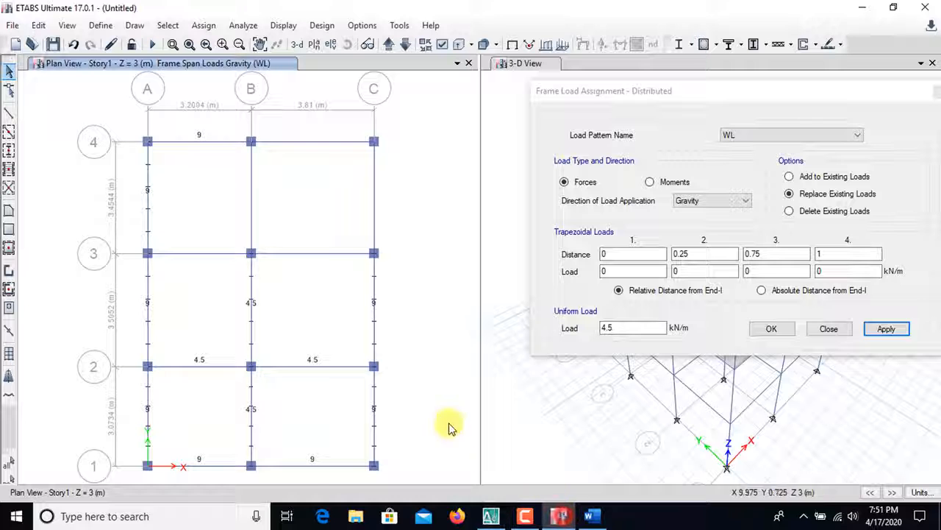
click(388, 46)
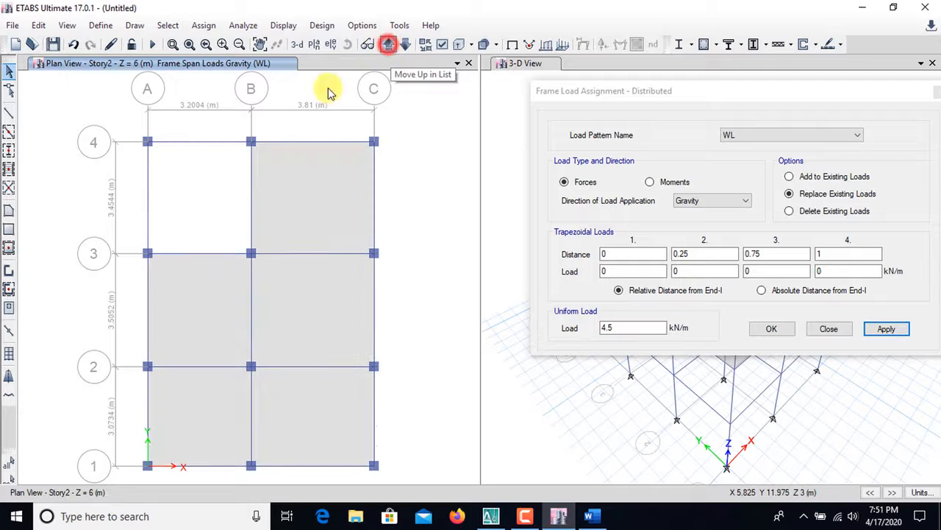
Step: Apply a 9 kN/m WL load to Story2's outer beams: grid 4 between A-B, all of grids A and 1, and grid C between 1-3
click(189, 144)
click(147, 194)
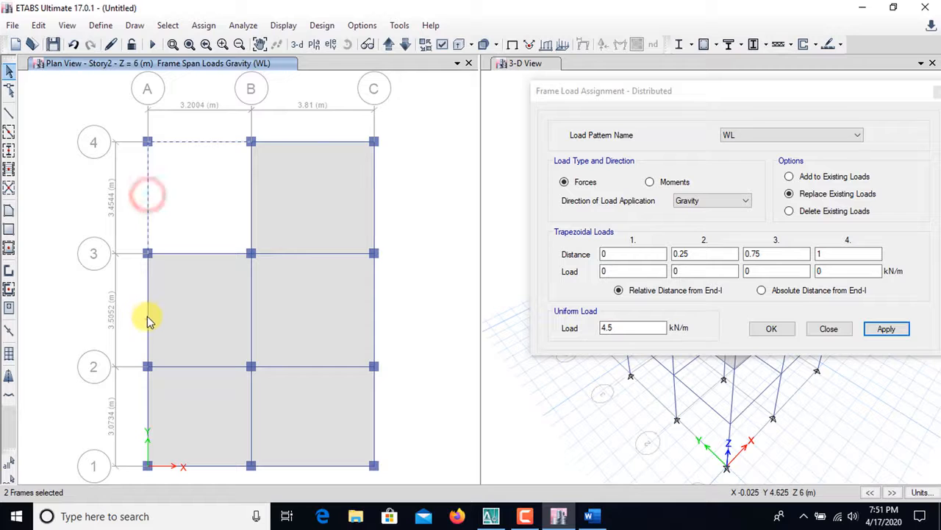
click(148, 410)
click(204, 464)
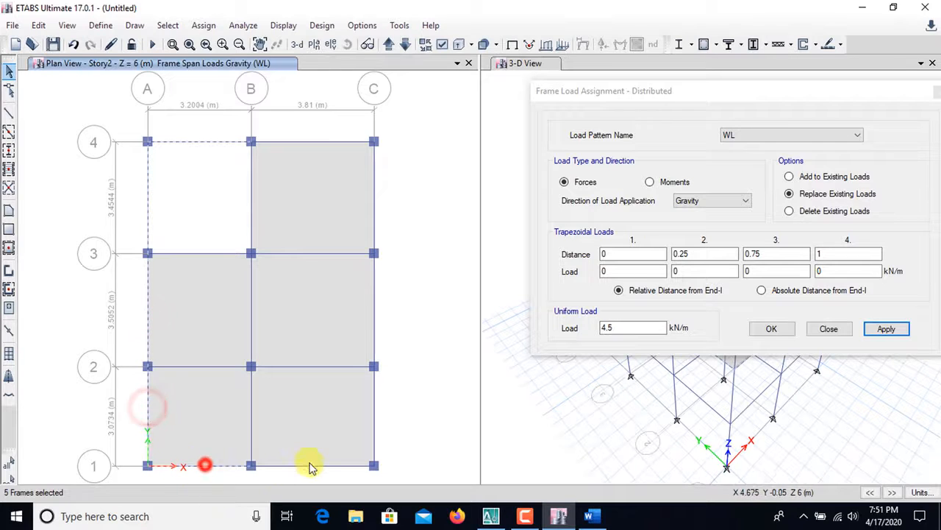
click(316, 464)
click(374, 432)
click(374, 308)
double_click(621, 326)
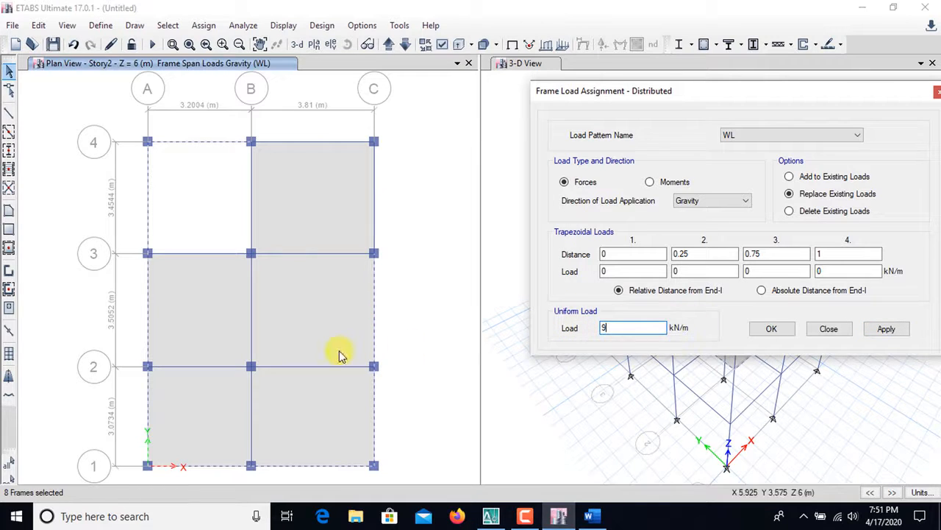
click(884, 328)
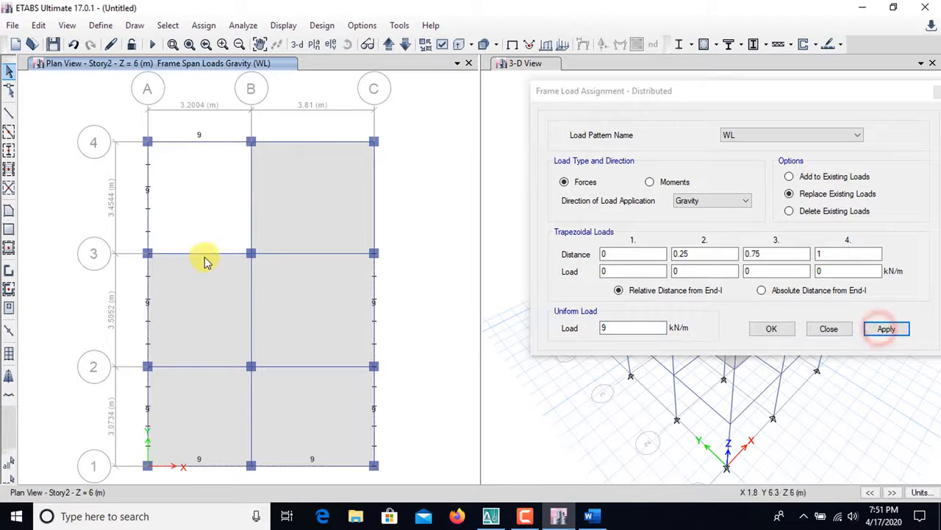
Step: Apply a 4.5 kN/m WL load to Story2's interior beams: grid B between 1-3, all of grid 2, and grid 3 between B-C
click(283, 365)
click(250, 417)
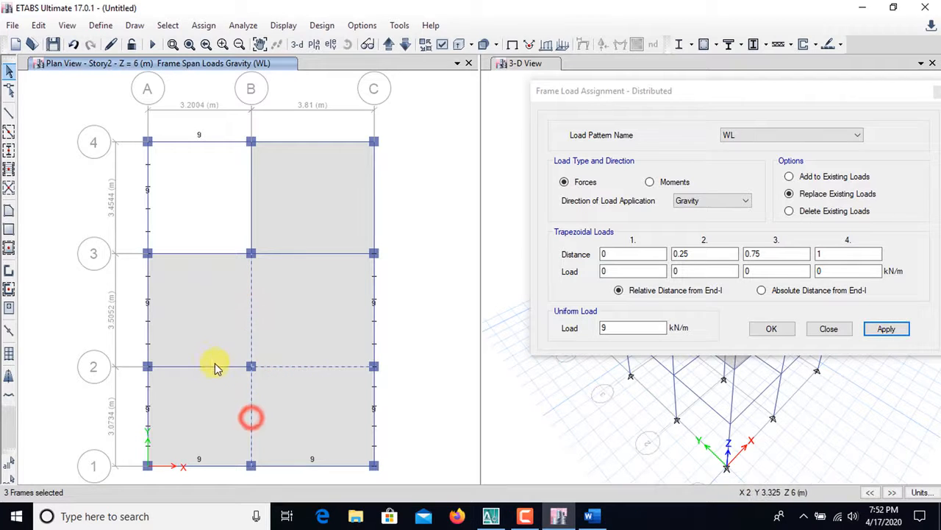
drag(620, 329, 585, 325)
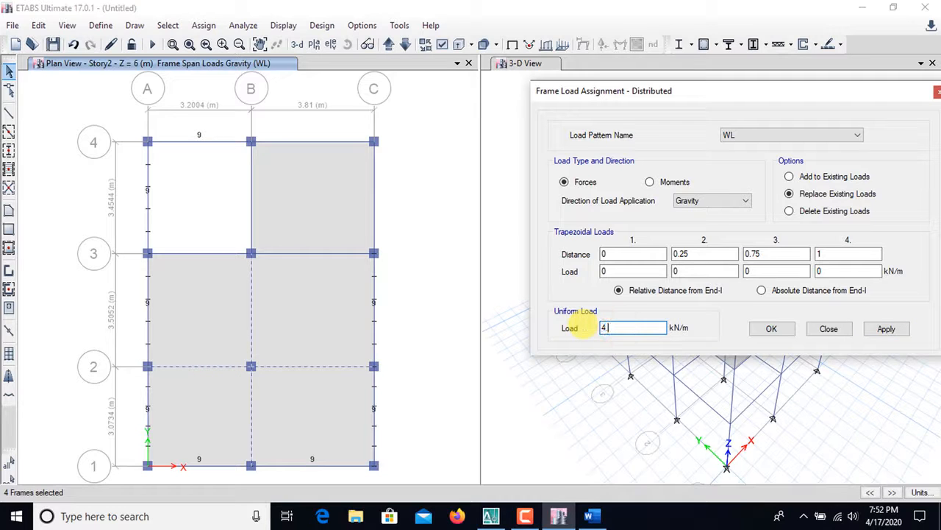
click(898, 333)
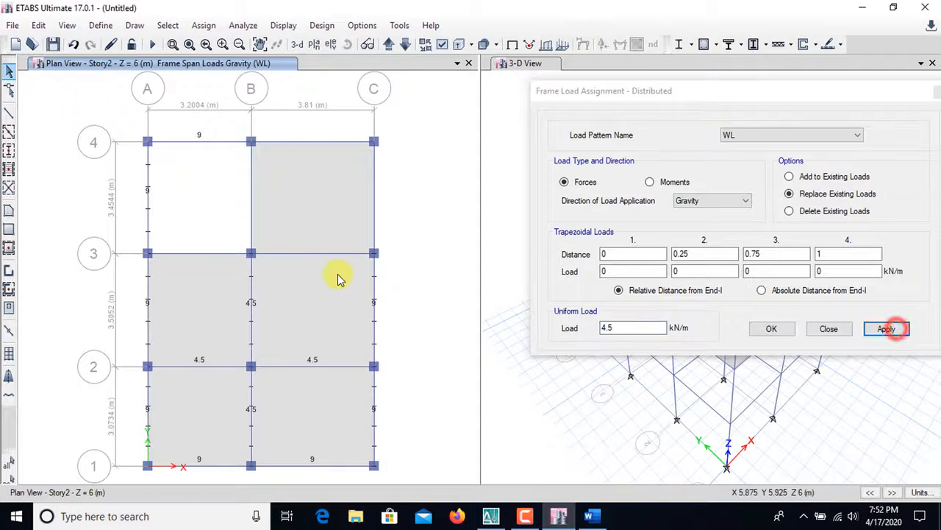
click(883, 330)
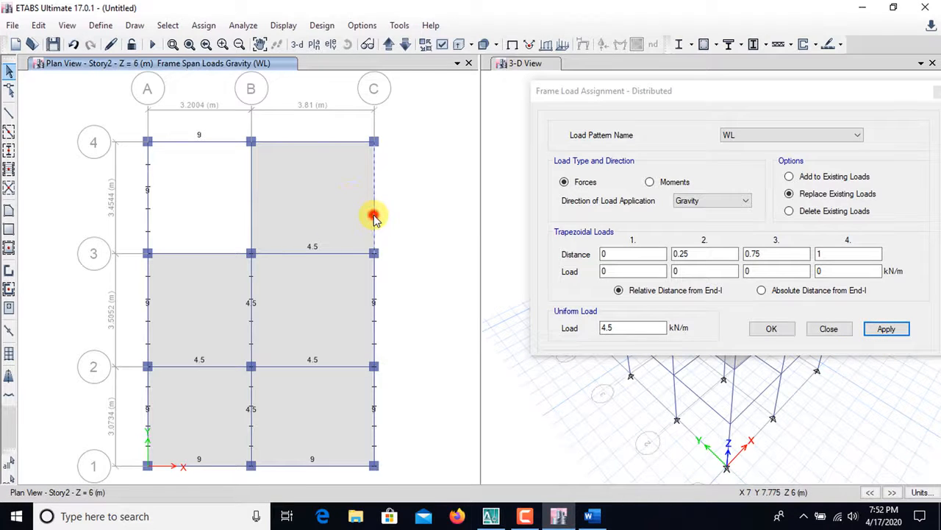
Step: Apply a 3 kN/m WL load to Story2's beams on grid 4 between B-C and grid C between 3-4
click(318, 142)
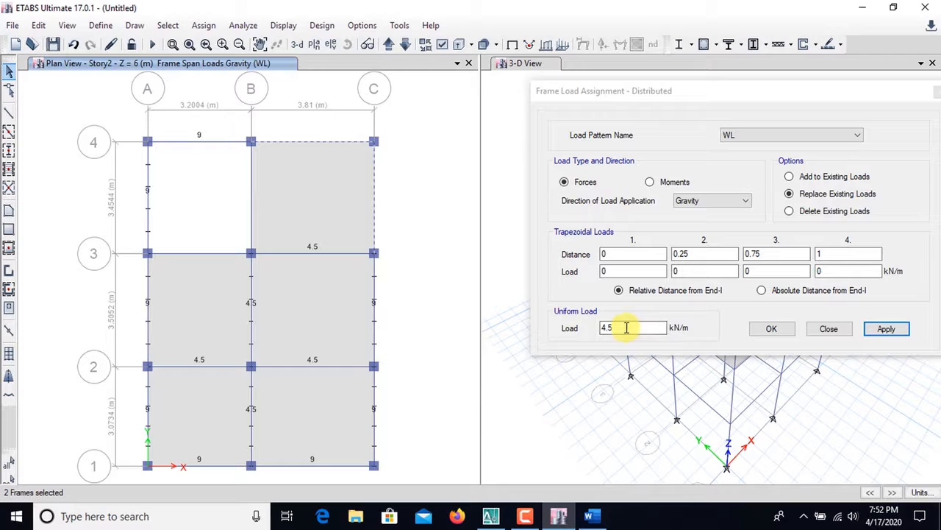
drag(614, 327, 579, 328)
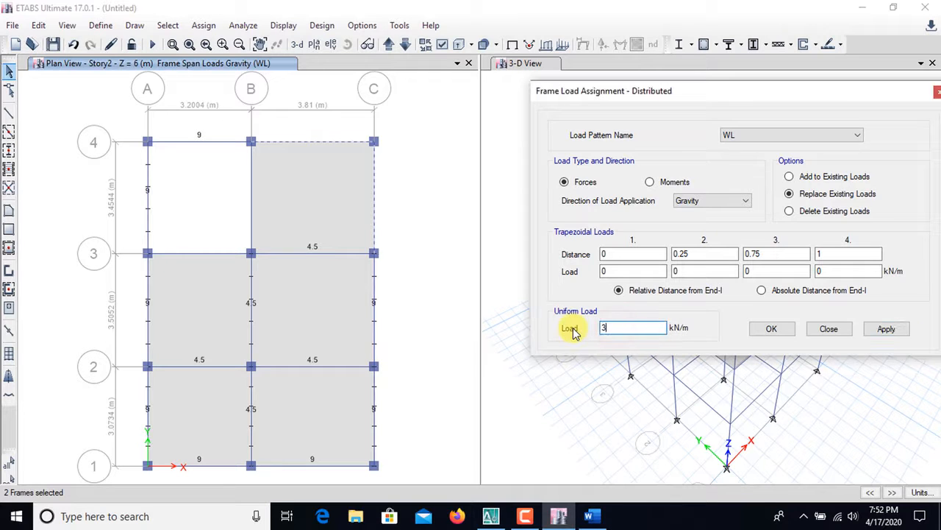
text(3)
click(887, 329)
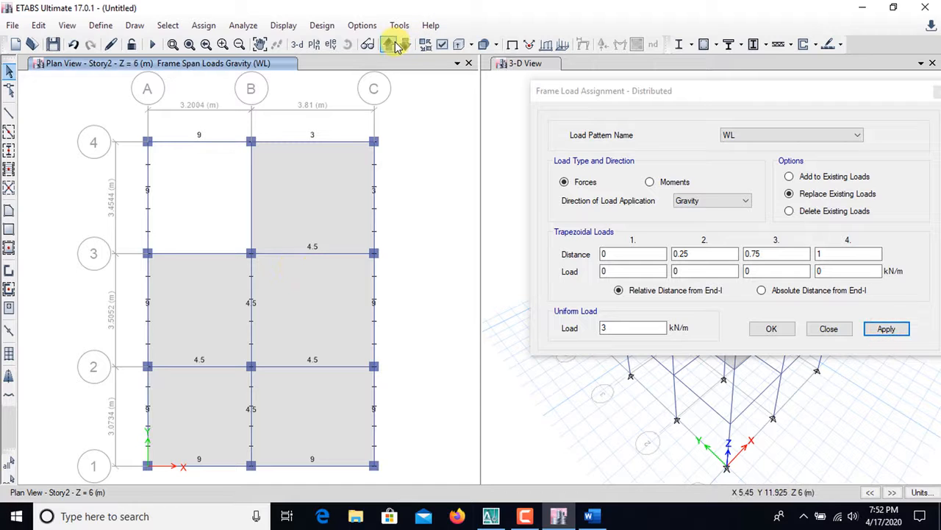
Step: On Story3, apply a 9 kN/m WL load to grid 4 between A-B, all of grids A and 1, and grid C between 1-3
click(392, 44)
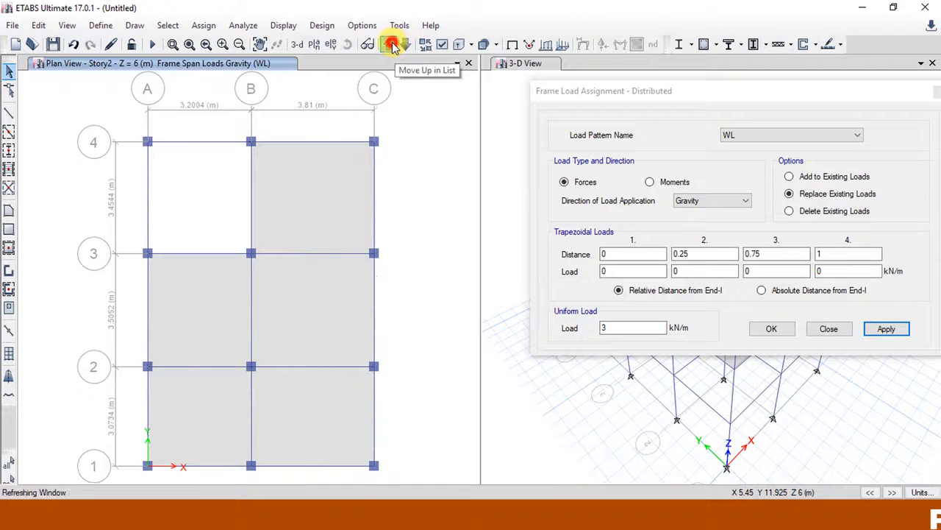
click(182, 142)
click(147, 216)
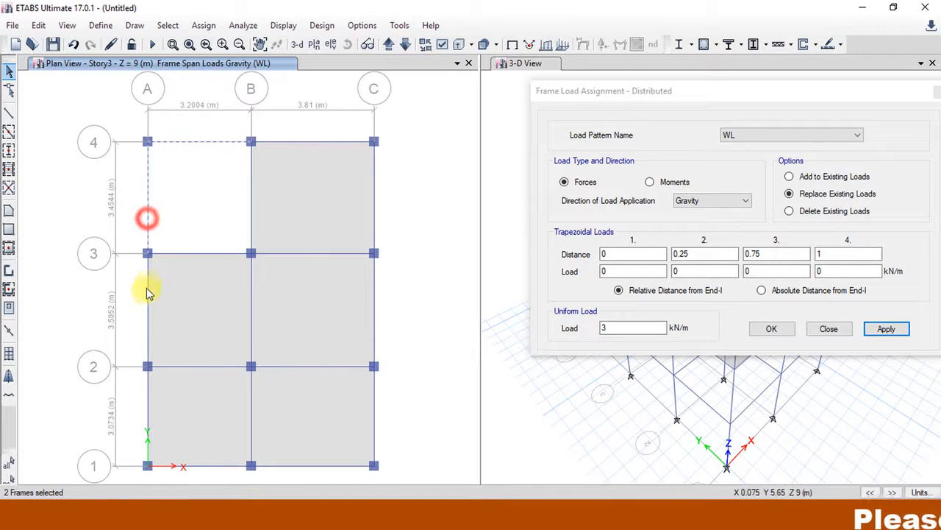
click(147, 295)
click(147, 388)
click(204, 465)
click(285, 464)
click(374, 300)
click(375, 401)
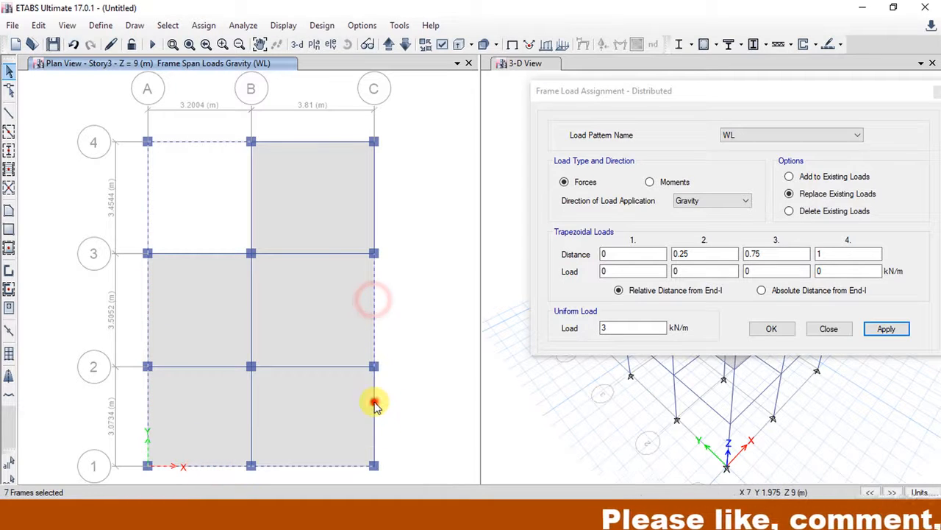
double_click(609, 327)
text(90)
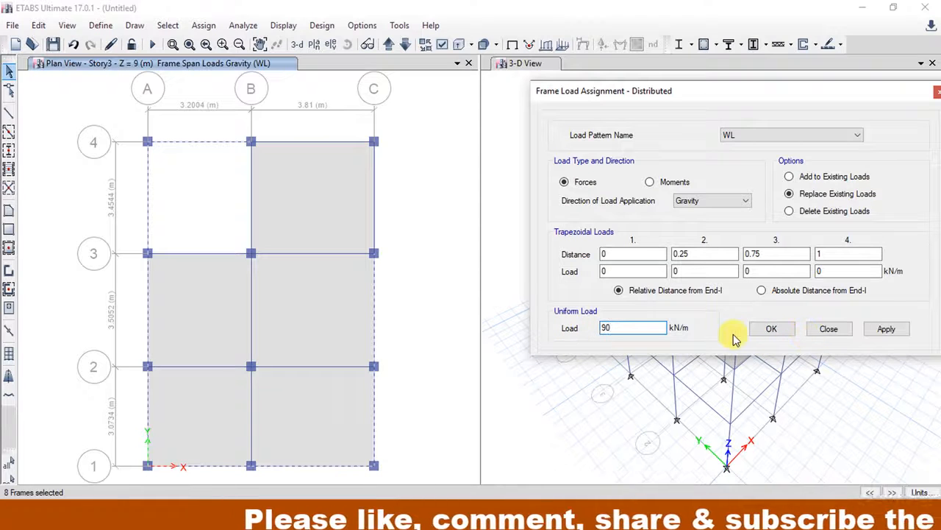
key(BackSpace)
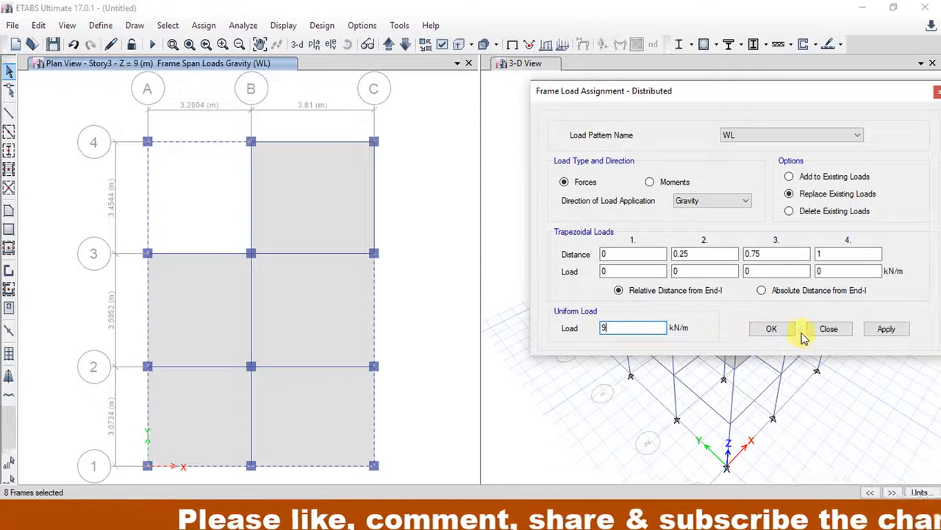
click(890, 332)
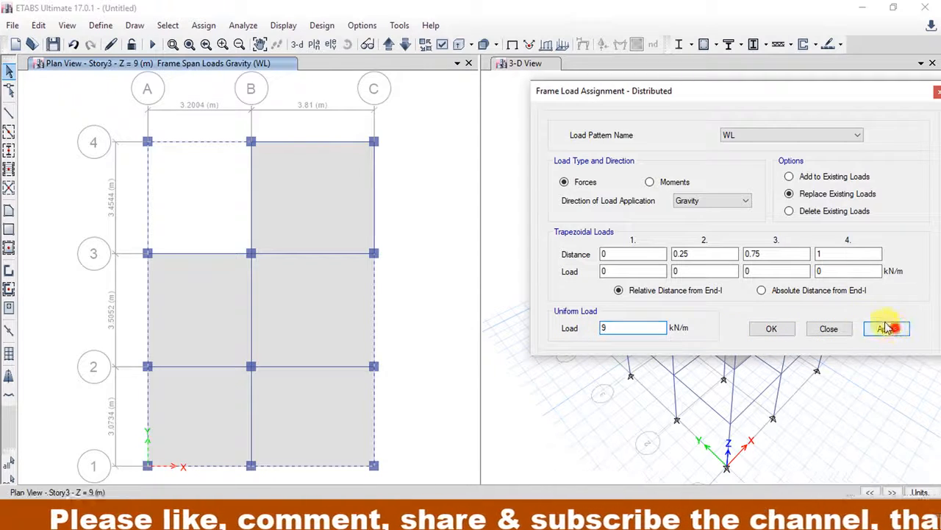
Step: Apply a 4.5 kN/m WL load to Story3's interior beams: grid B between 1-3, all of grid 2, and grid 3 between B-C
click(251, 301)
click(292, 366)
click(250, 398)
click(221, 365)
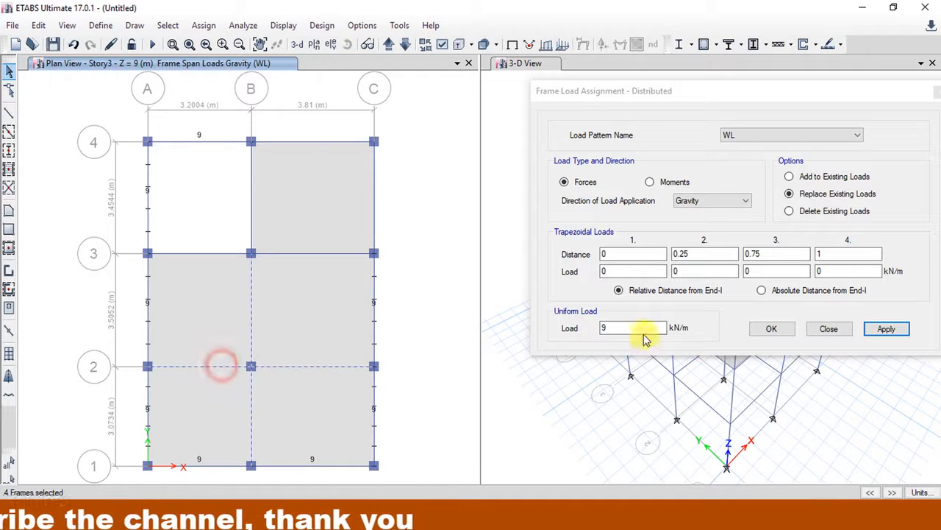
click(617, 329)
text(4.5)
click(887, 329)
click(350, 253)
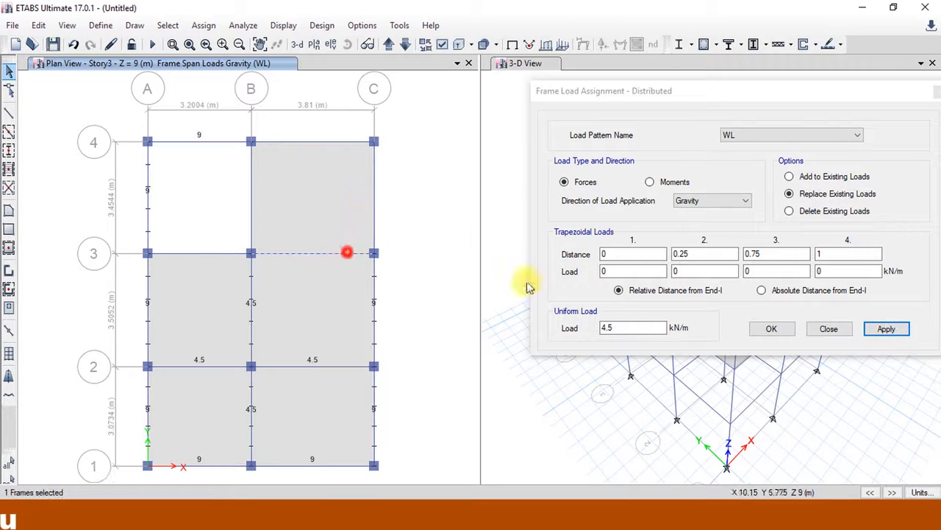
click(886, 328)
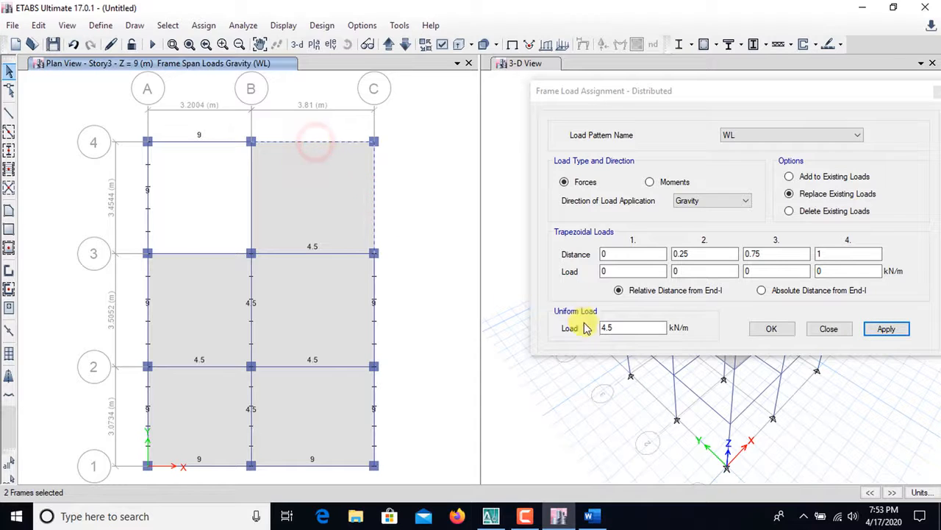
Step: Apply a 3 kN/m WL load to Story3's beams on grid 4 between B-C and grid C between 3-4
drag(618, 328, 596, 326)
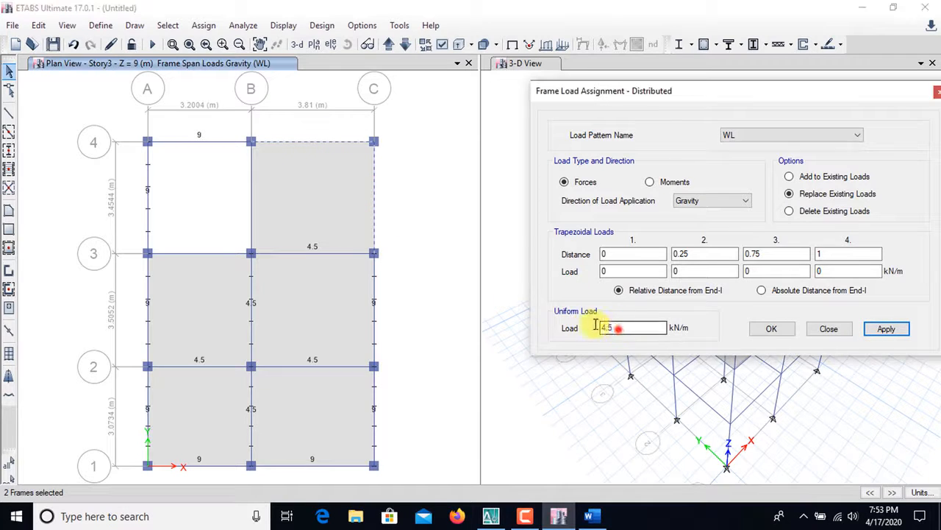
text(3)
click(889, 331)
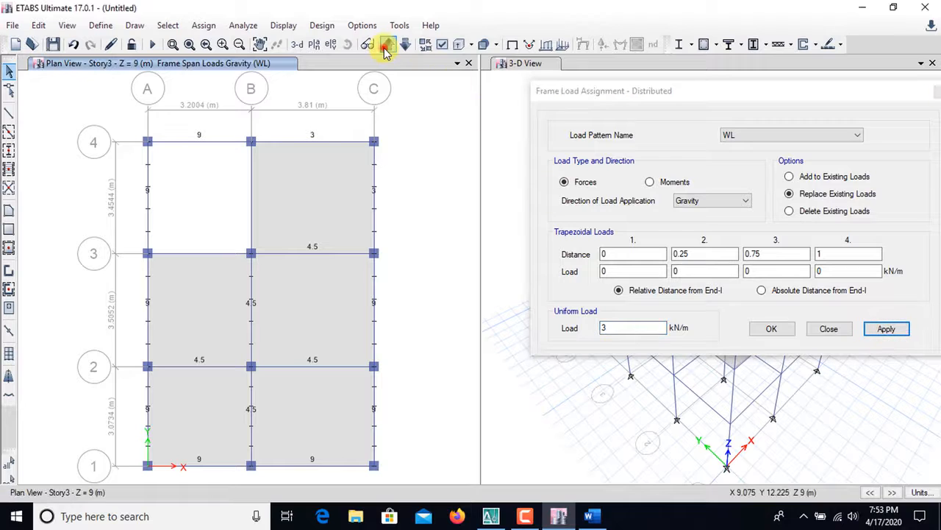
Step: Apply the 3 kN/m WL load to all perimeter beams of Story4, and finish the distributed frame load assignment
click(388, 44)
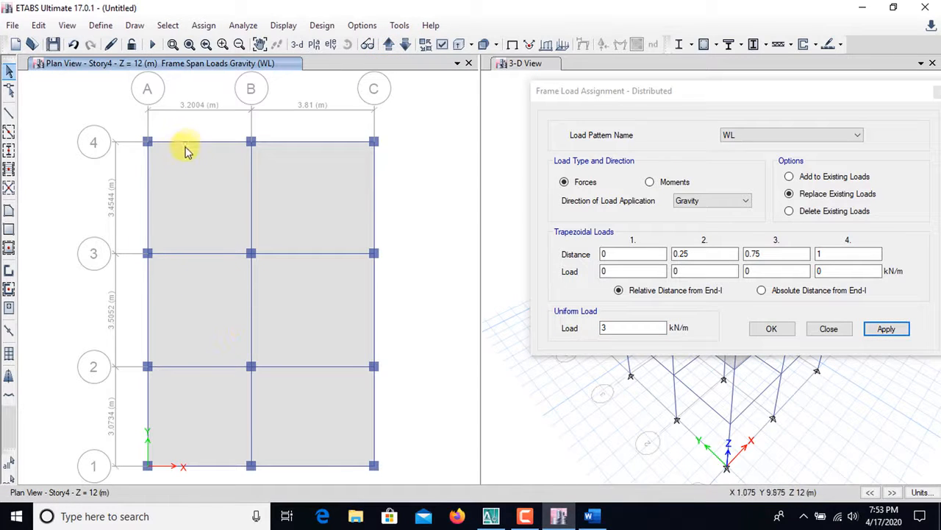
click(147, 192)
click(147, 308)
click(147, 407)
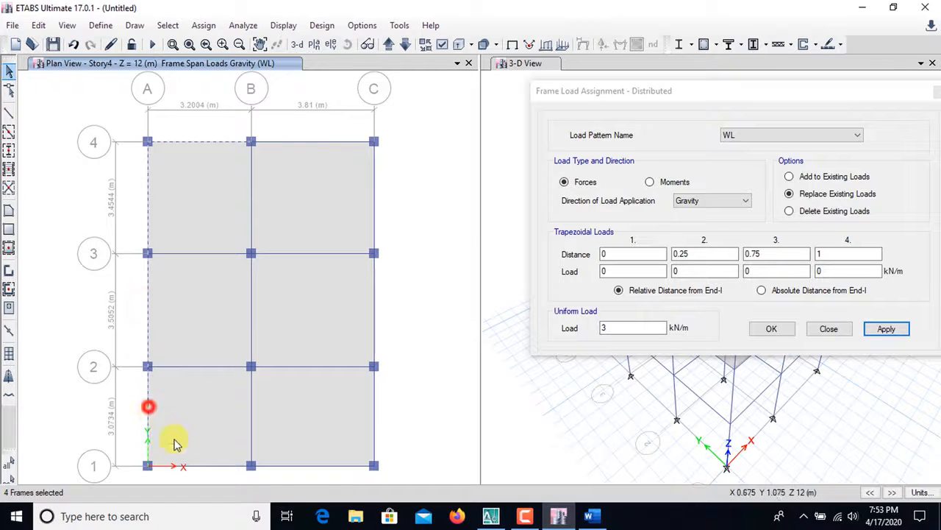
click(210, 465)
click(292, 466)
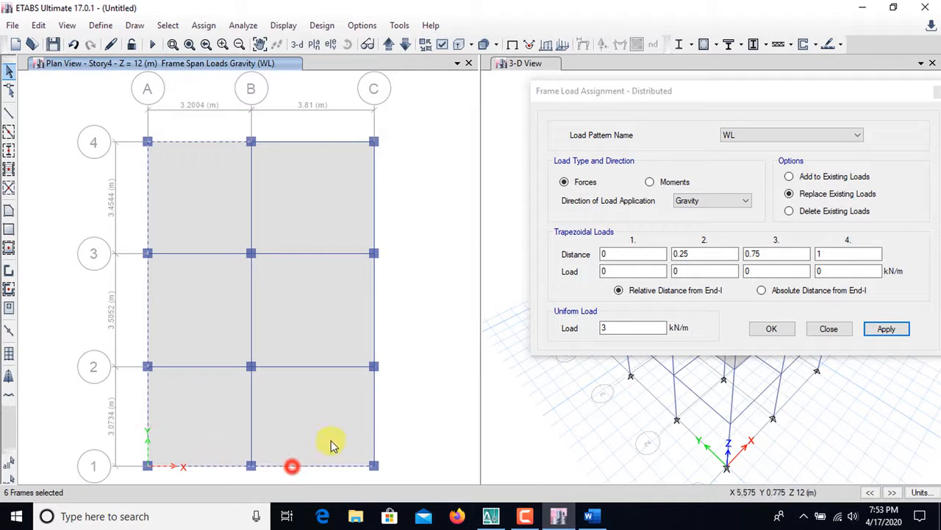
click(372, 329)
click(330, 141)
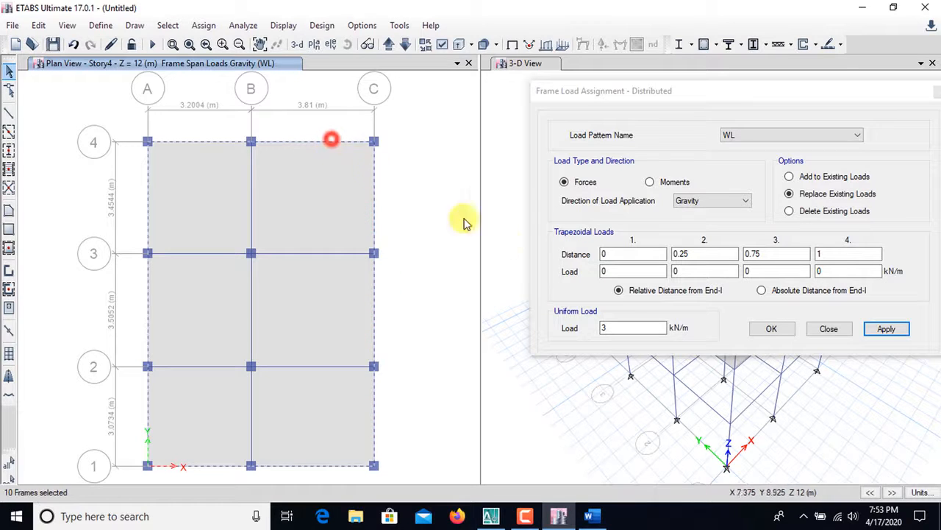
click(888, 329)
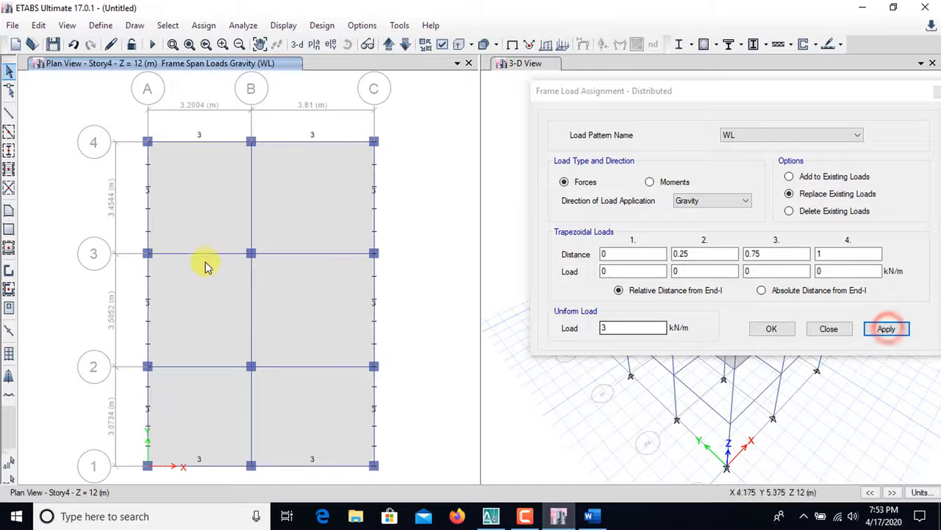
click(778, 329)
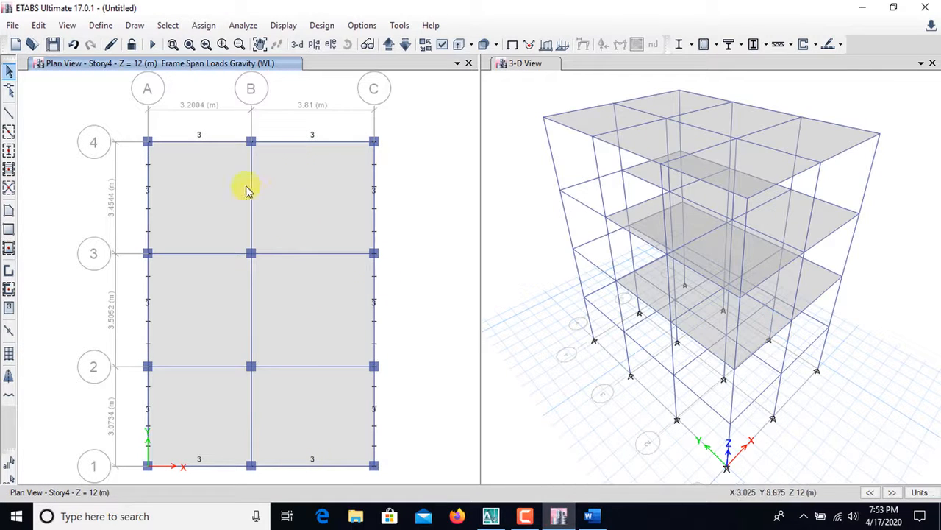
Step: Assign a 2 kN/m² uniform gravity shell load in the Live pattern to all slab panels of Story2
click(204, 25)
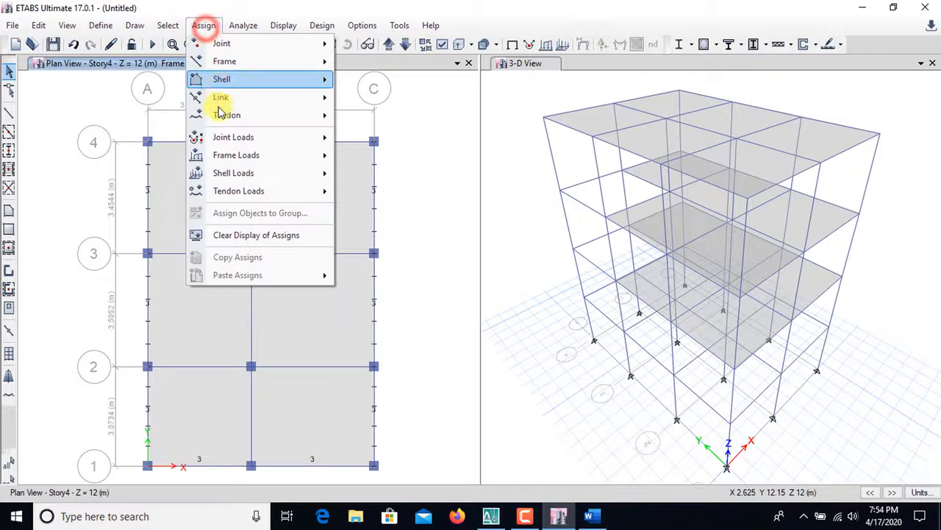
mouse_move(293, 180)
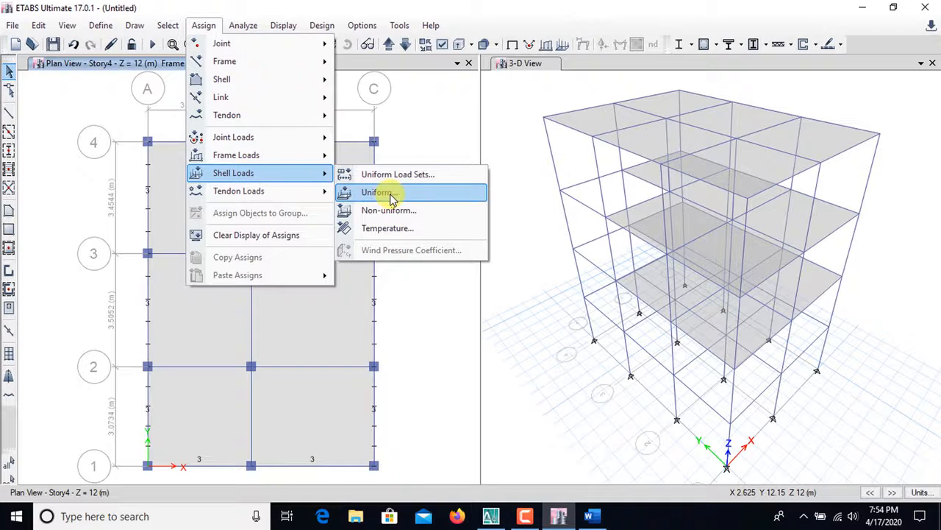
click(411, 196)
drag(486, 177, 652, 137)
click(766, 182)
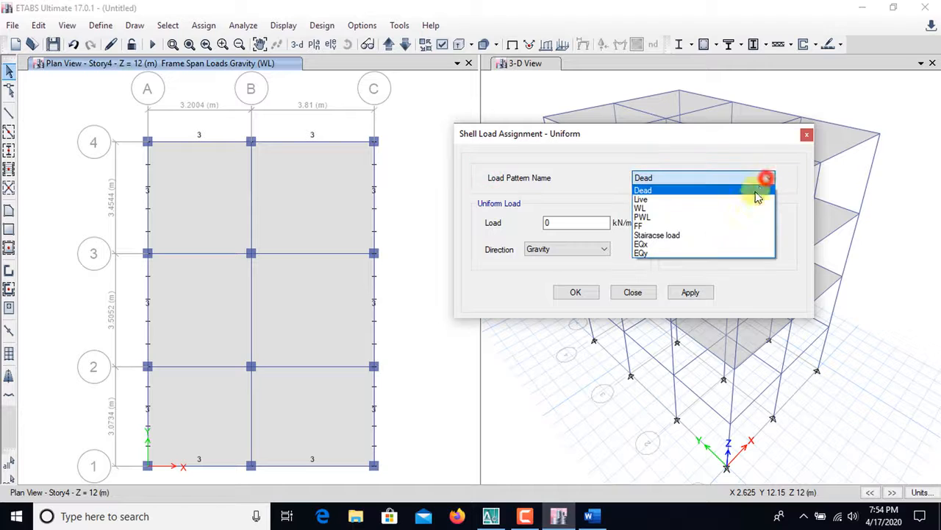
click(675, 199)
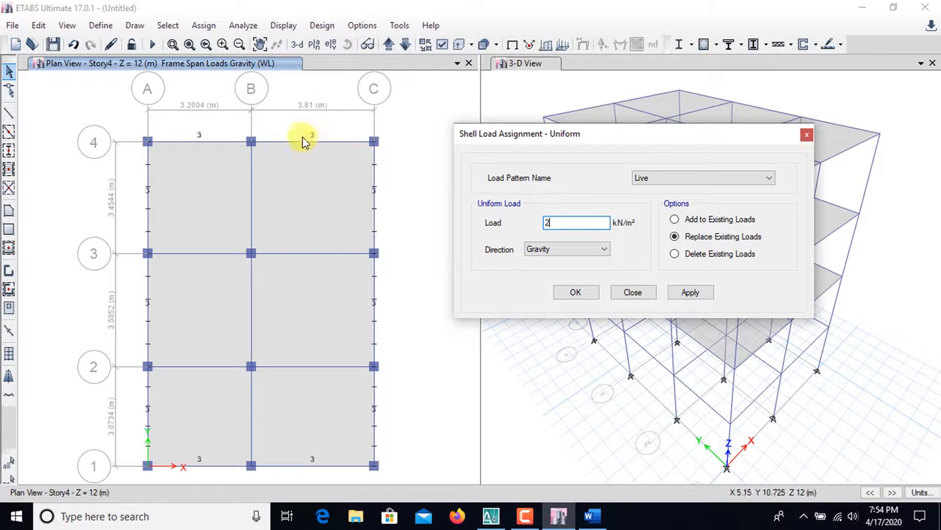
click(406, 45)
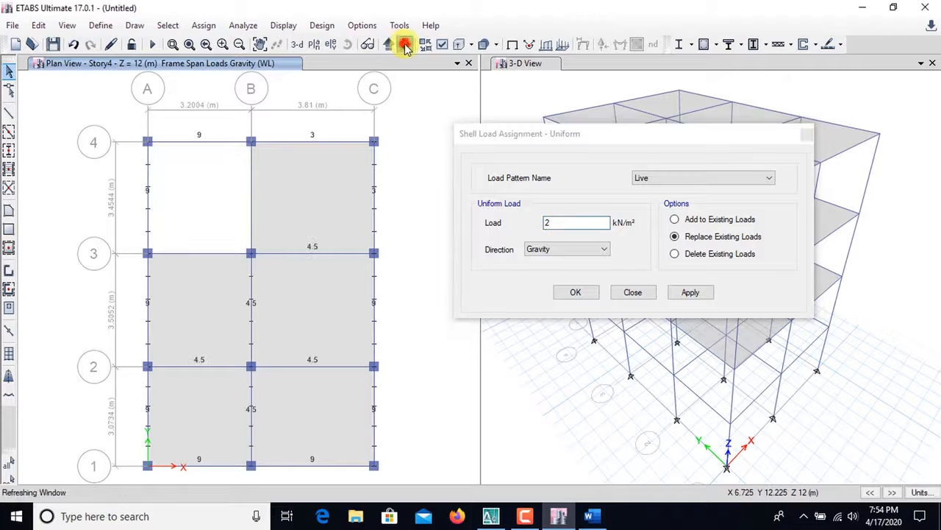
click(406, 45)
click(406, 45)
click(390, 45)
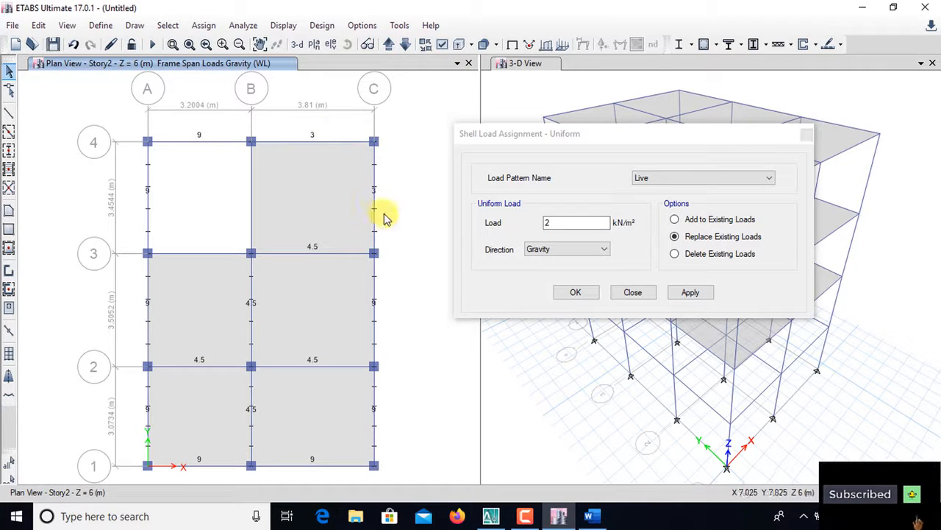
click(320, 296)
click(210, 307)
click(305, 397)
click(204, 403)
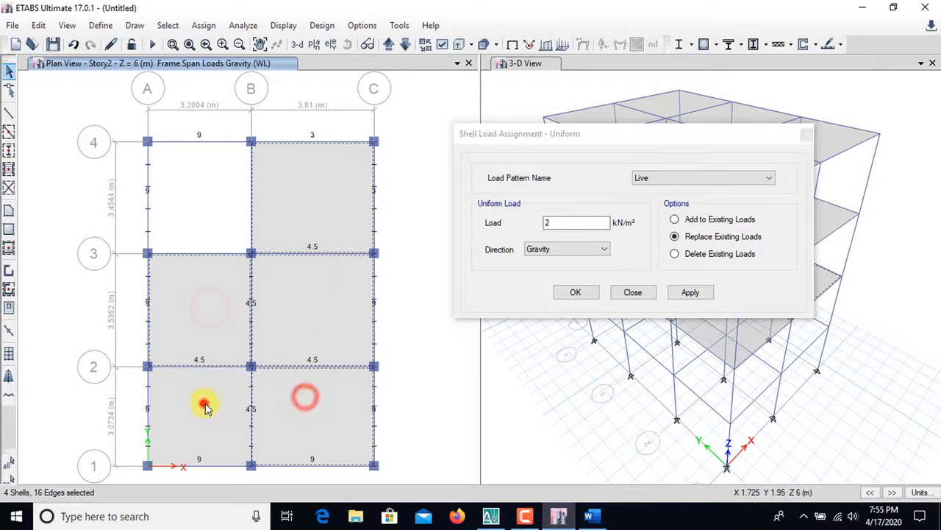
click(688, 294)
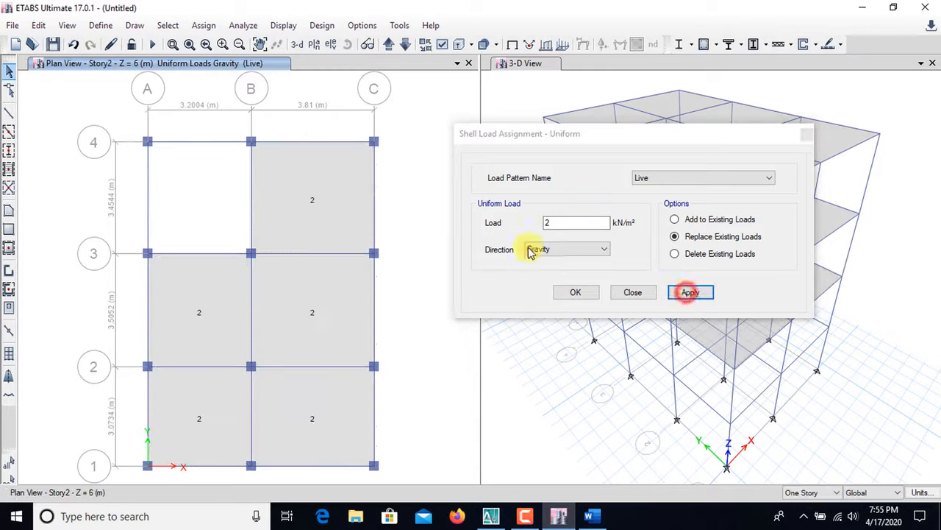
Step: Apply the 2 kN/m² Live uniform load to all slab panels of Story3
click(389, 44)
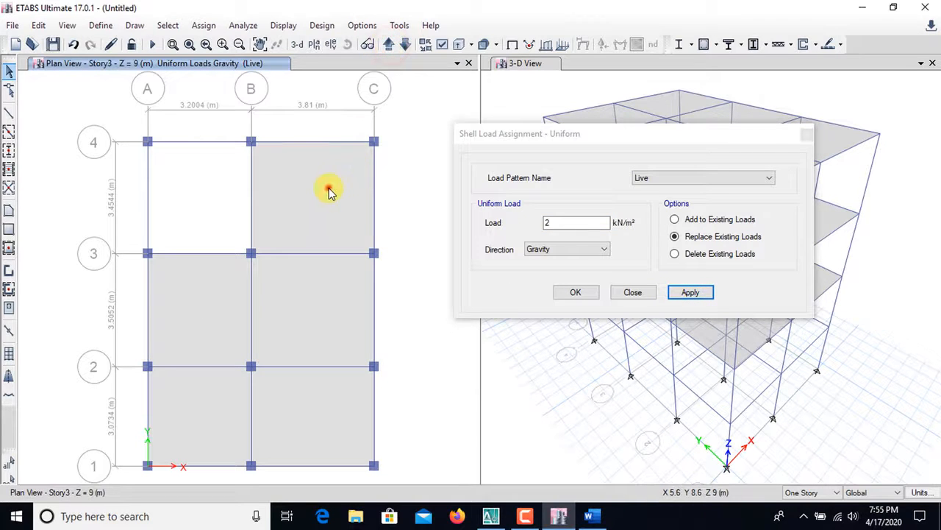
click(327, 190)
click(305, 291)
click(197, 298)
click(197, 409)
click(692, 293)
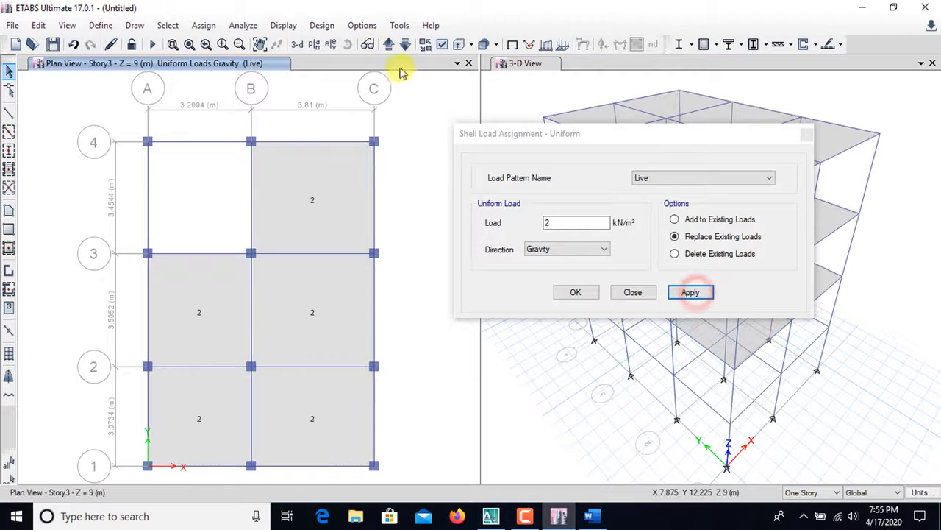
Step: Apply a 1.5 kN/m² Live uniform load to all six slab panels of Story4, and finish the shell load assignment
click(389, 44)
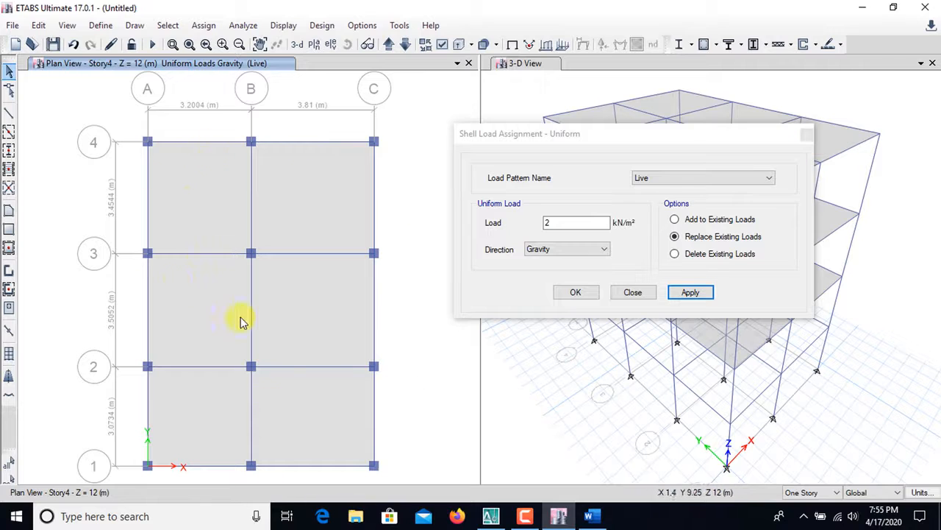
click(213, 157)
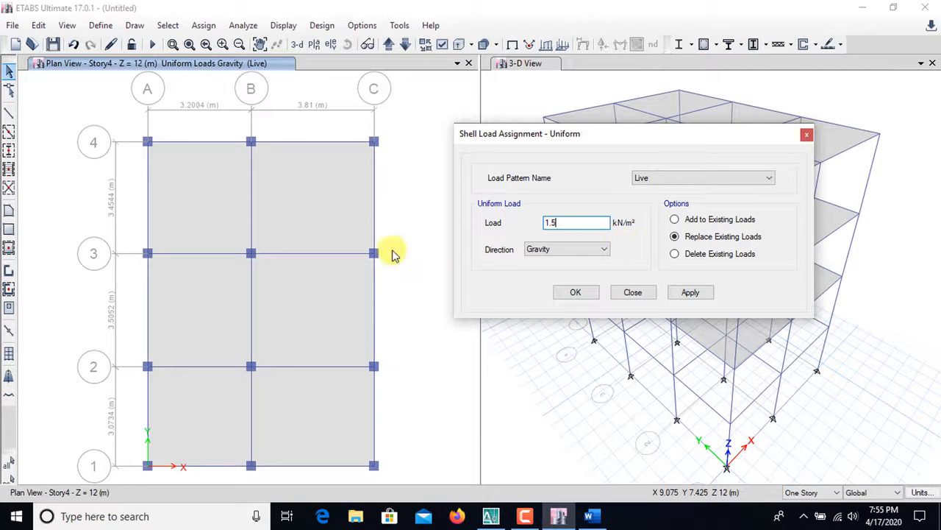
click(316, 209)
click(200, 202)
click(351, 321)
click(216, 313)
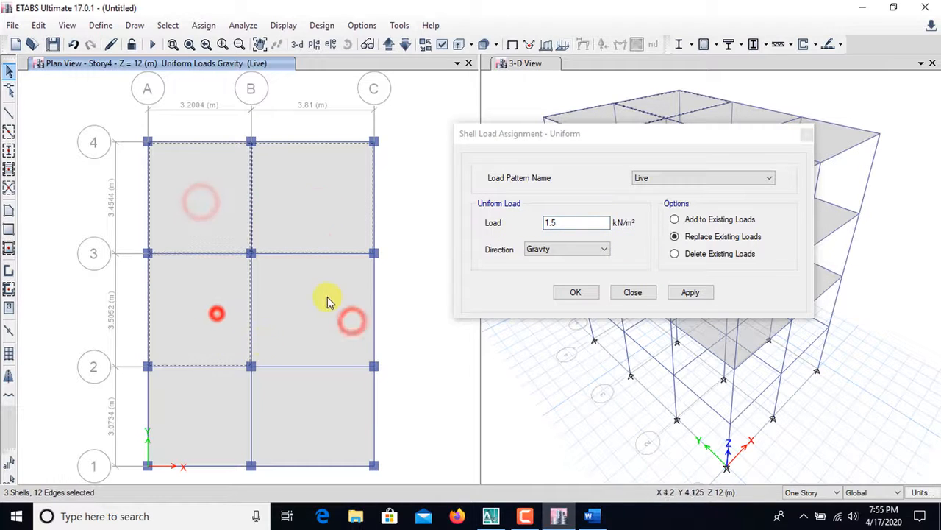
click(300, 427)
click(200, 414)
click(688, 293)
click(577, 293)
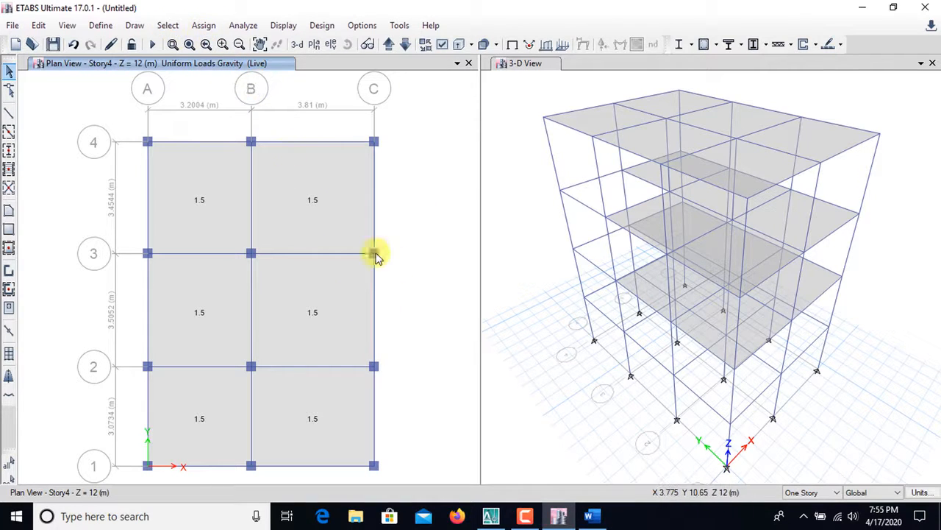
Step: Assign a 1 kN/m² uniform gravity shell load in the FF pattern to all six slab panels of Story4
click(203, 26)
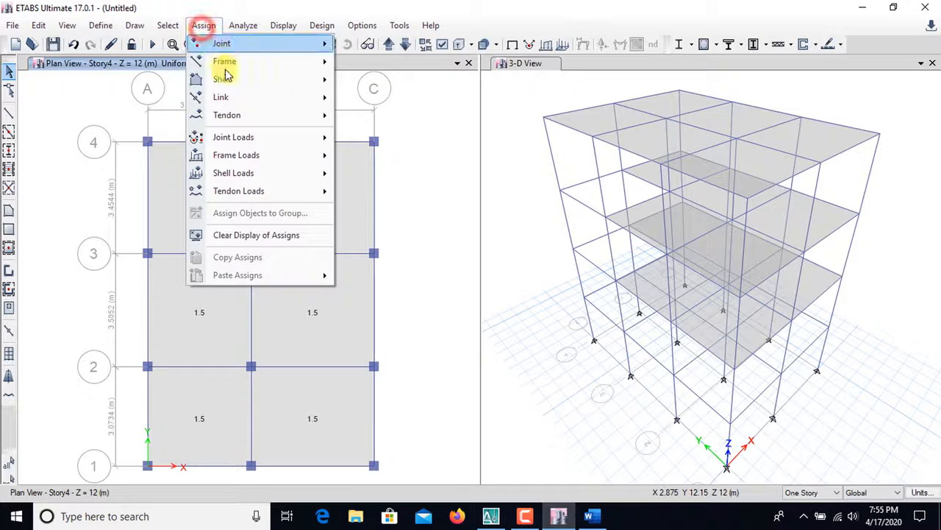
mouse_move(234, 172)
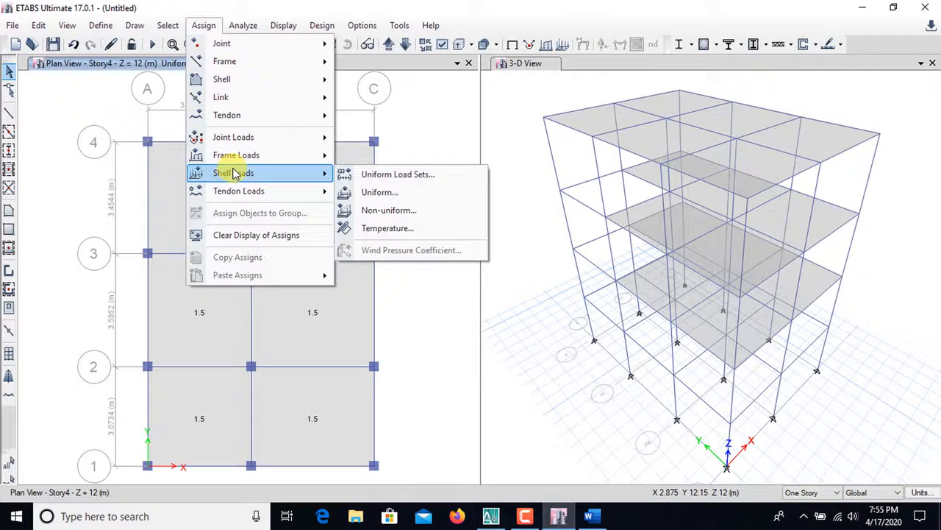
click(398, 194)
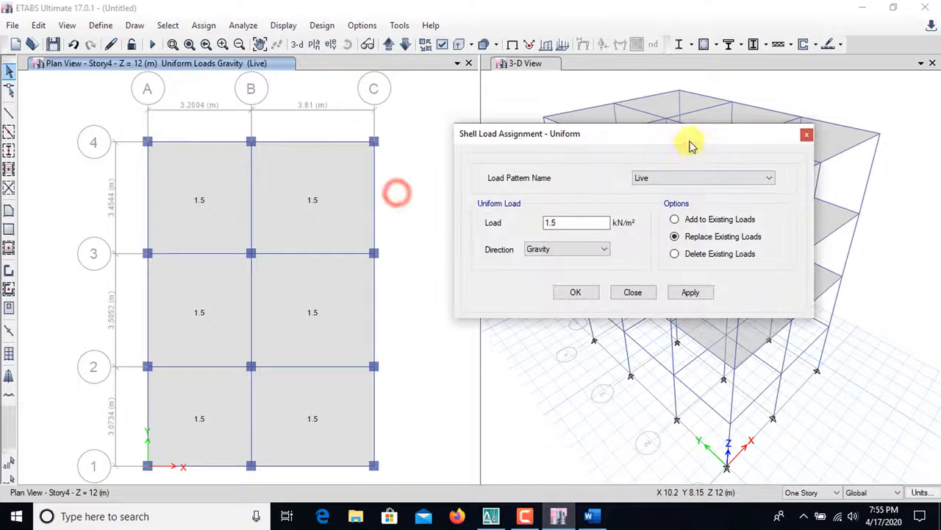
drag(688, 140, 720, 126)
click(781, 161)
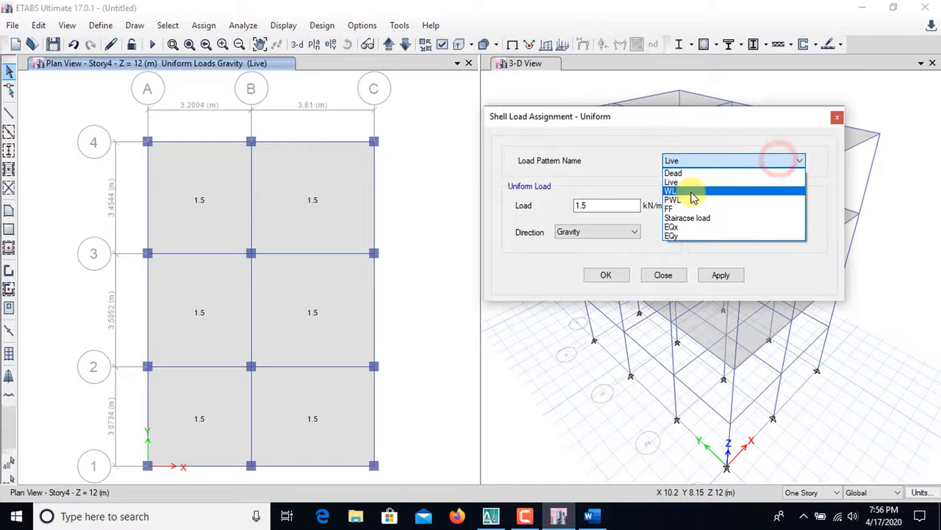
click(676, 209)
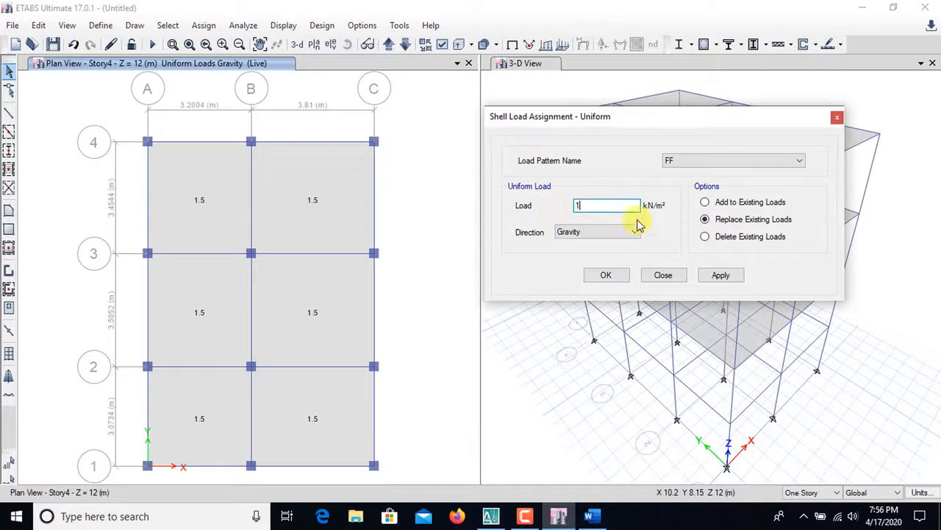
click(405, 46)
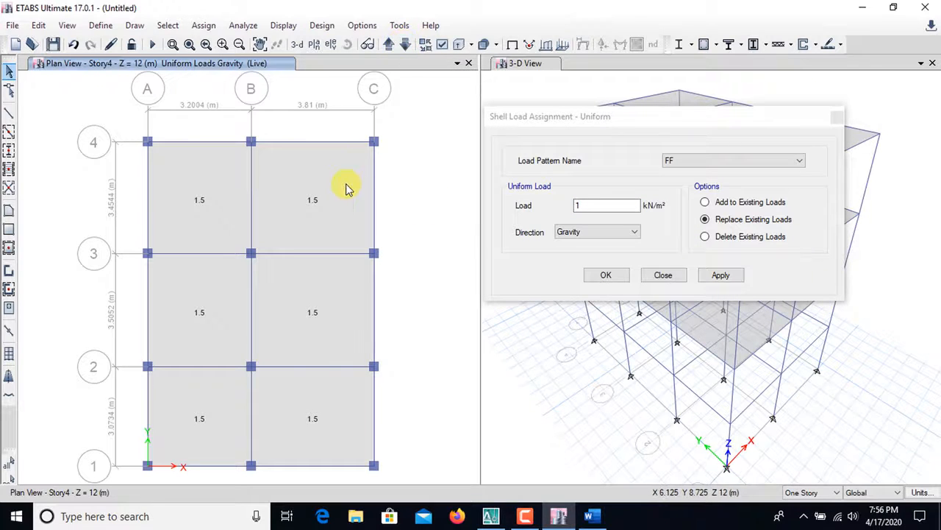
click(333, 197)
click(311, 292)
click(189, 202)
click(208, 303)
click(287, 403)
click(209, 402)
click(718, 275)
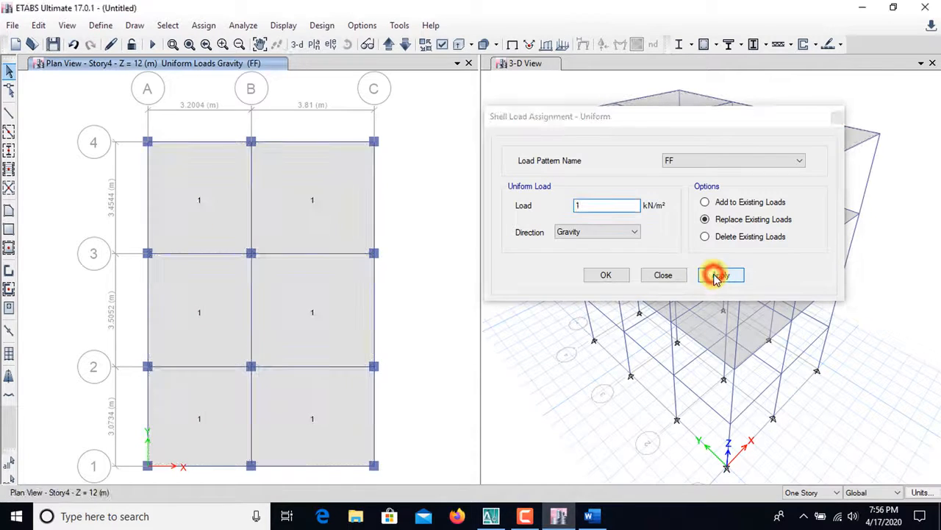
Step: Apply the 1 kN/m² FF uniform load to all slab panels of Story3
click(403, 45)
click(316, 196)
click(311, 315)
click(202, 305)
click(286, 388)
click(201, 396)
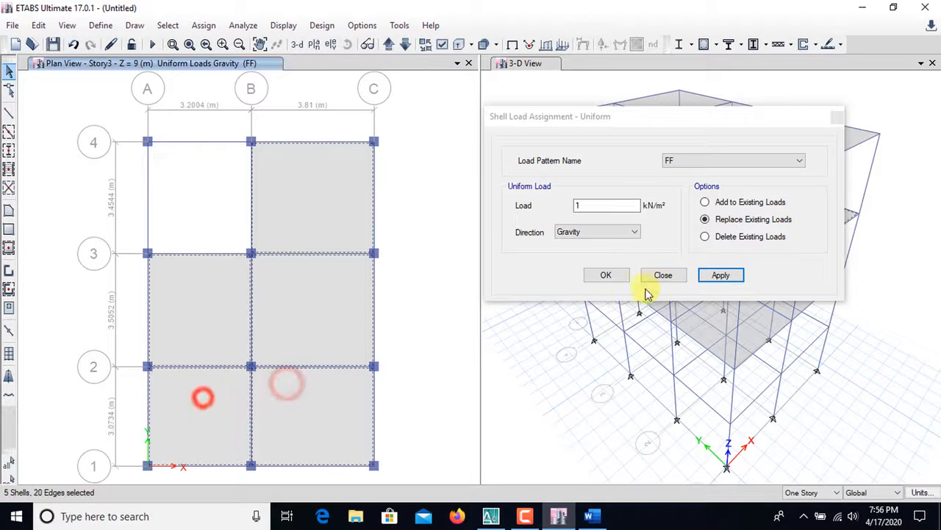
click(722, 274)
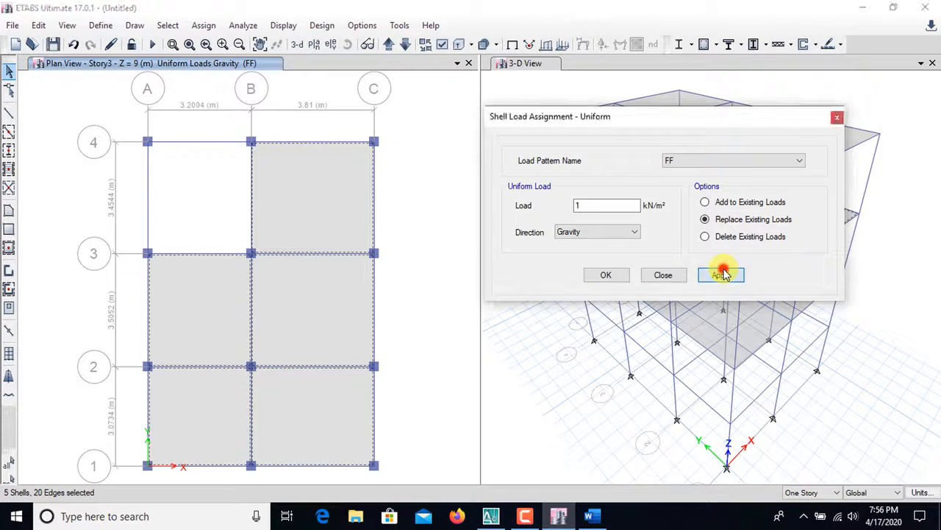
Step: Apply the 1 kN/m² FF uniform load to all slab panels of Story2, and finish the shell load assignment
click(403, 45)
click(321, 225)
click(323, 292)
click(197, 303)
click(295, 397)
click(209, 417)
click(721, 276)
click(406, 45)
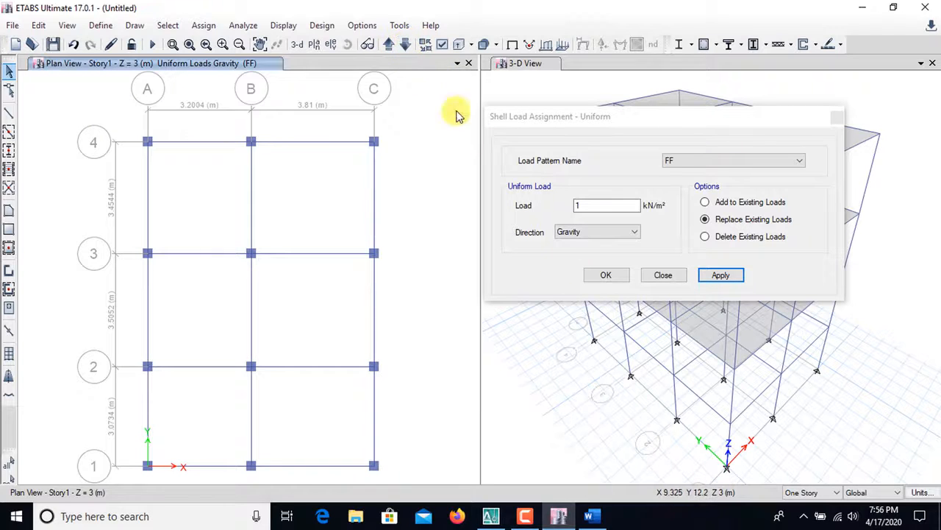
click(606, 276)
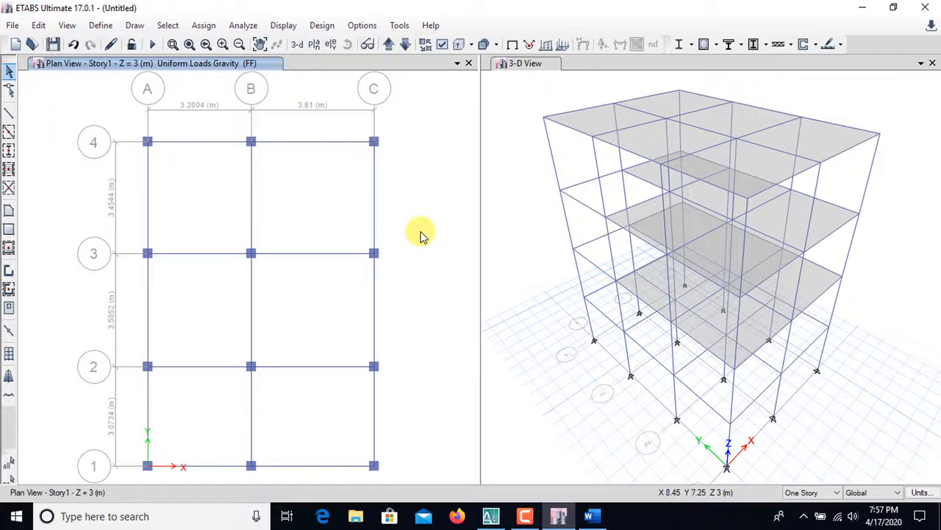
Step: On Story2, start a uniform shell load assignment with the PWL load pattern, keeping the plan view uncovered
click(387, 45)
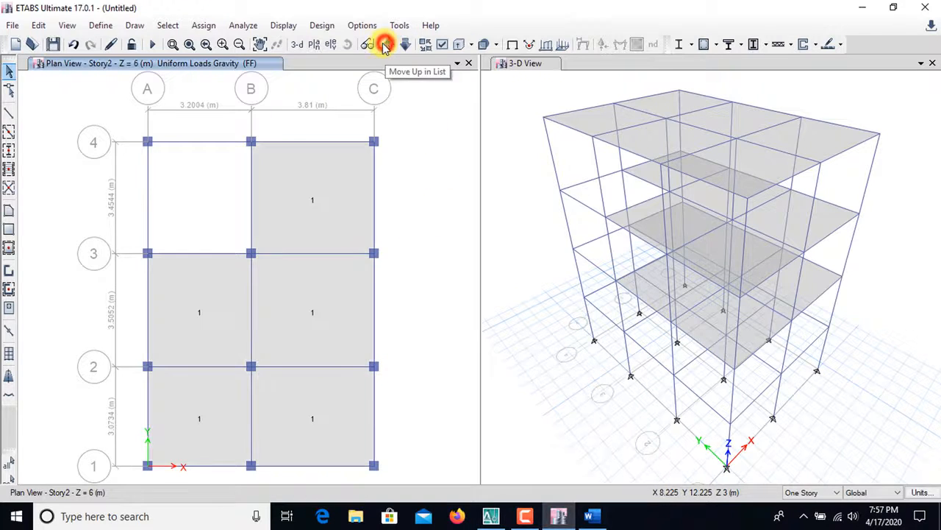
click(210, 26)
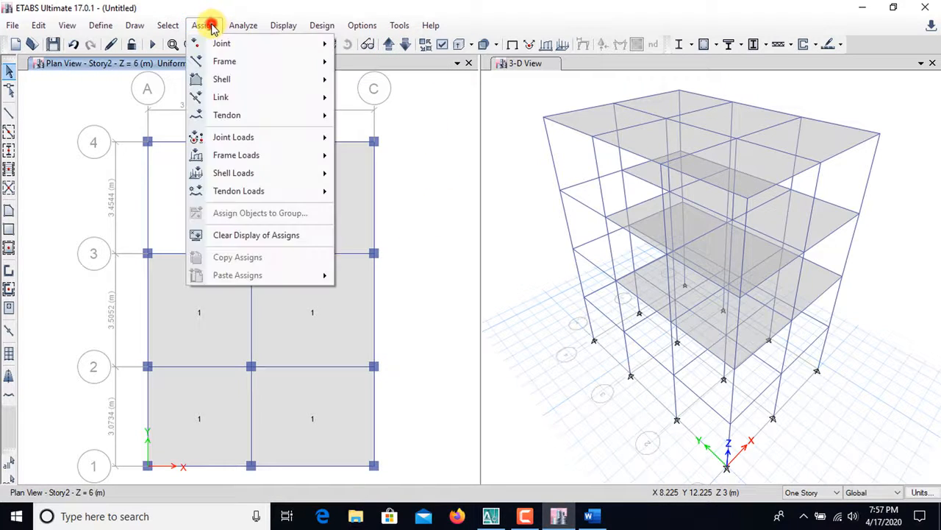
mouse_move(230, 156)
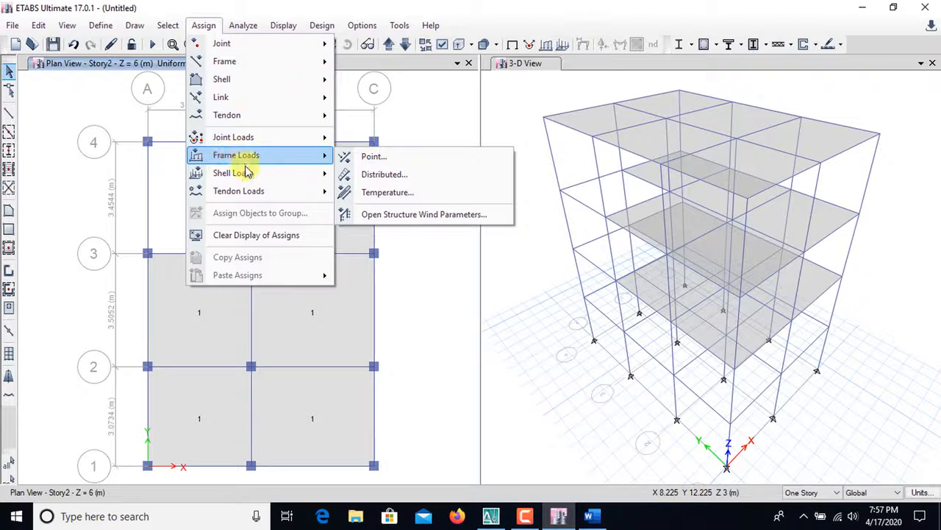
mouse_move(294, 172)
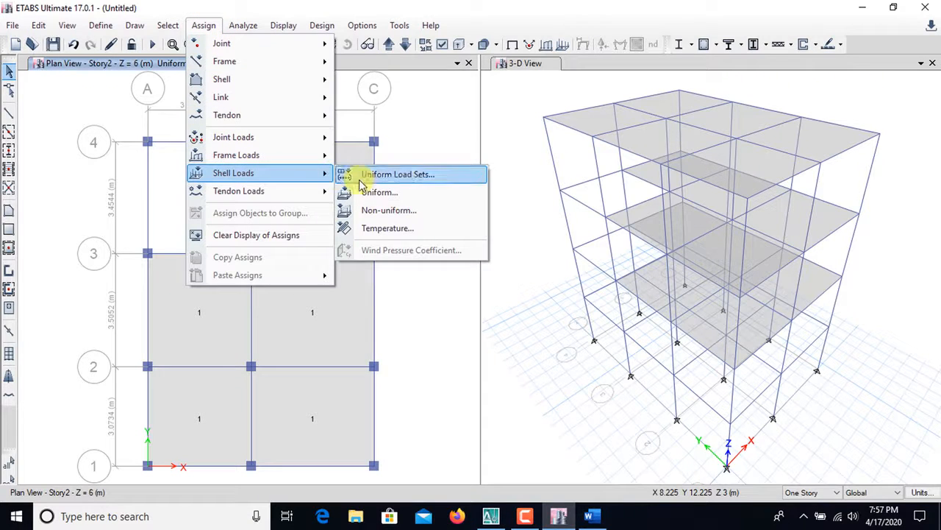
click(431, 194)
click(786, 160)
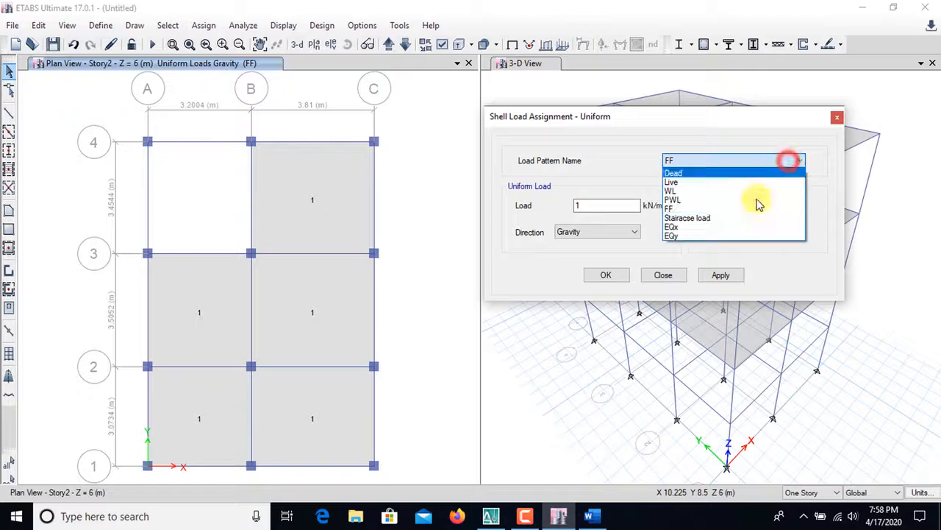
click(680, 199)
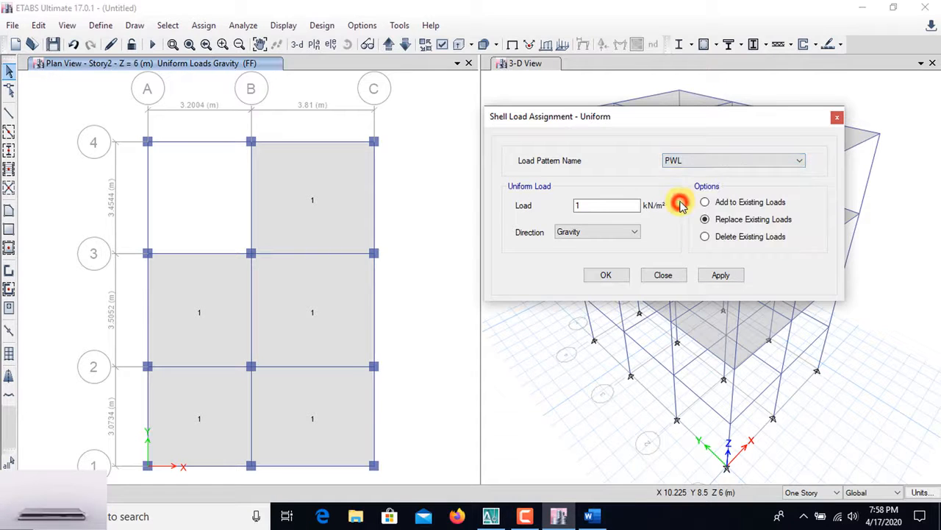
drag(630, 119, 671, 117)
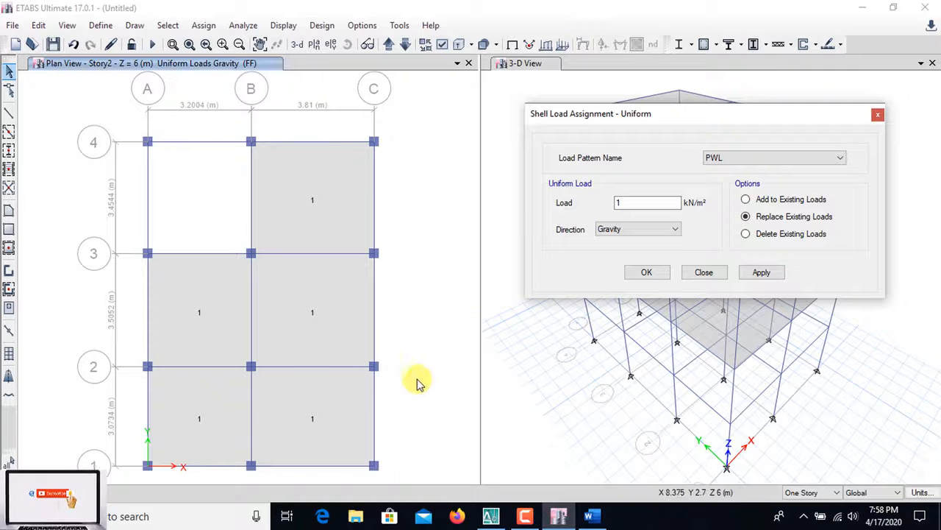
Step: Check the walls in the AutoCAD floor plan, and in ETABS apply a 2 kN/m² PWL load to Story2 slab panels A–B/2–3 and B–C/3–4
click(493, 519)
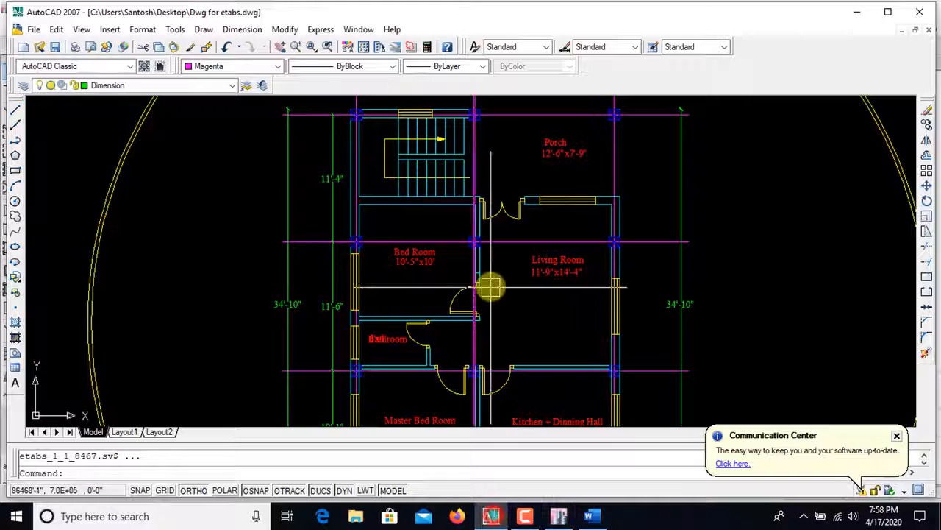
scroll(503, 274, down, 1)
scroll(503, 274, up, 1)
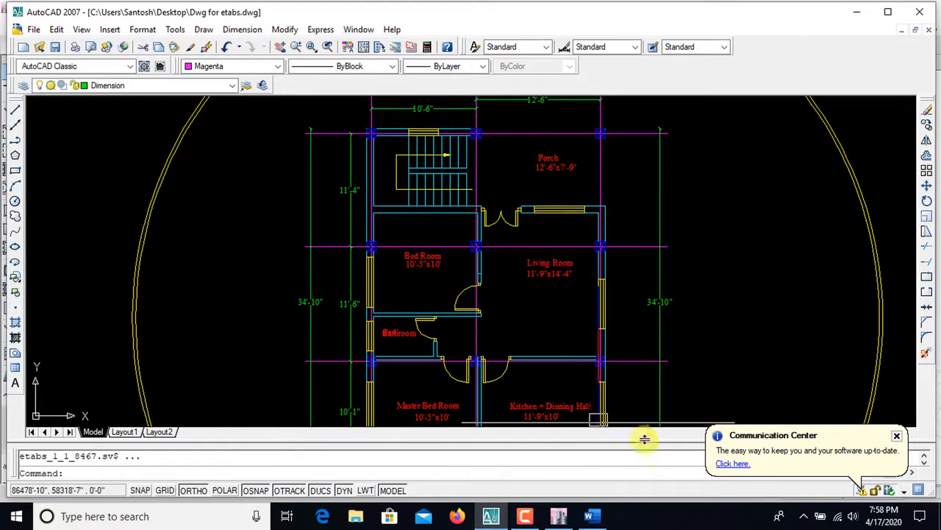
click(557, 517)
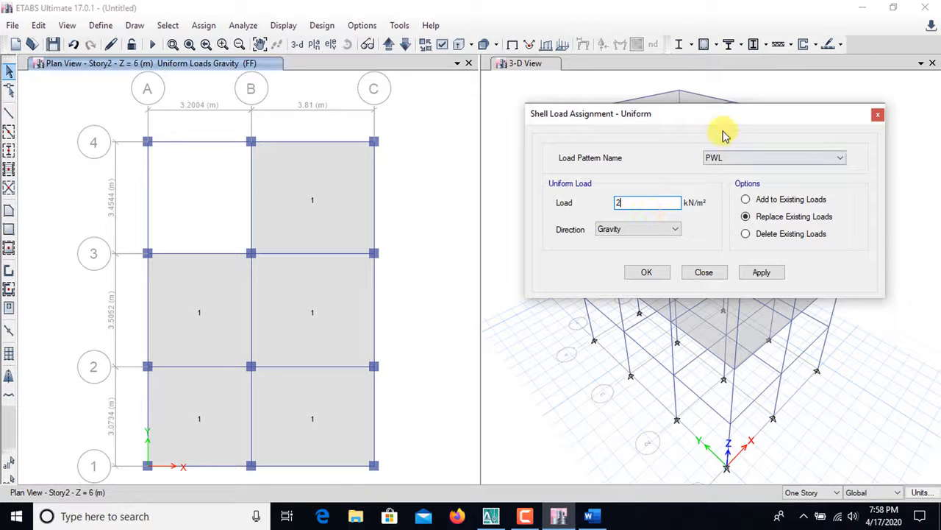
drag(736, 121, 765, 117)
click(311, 225)
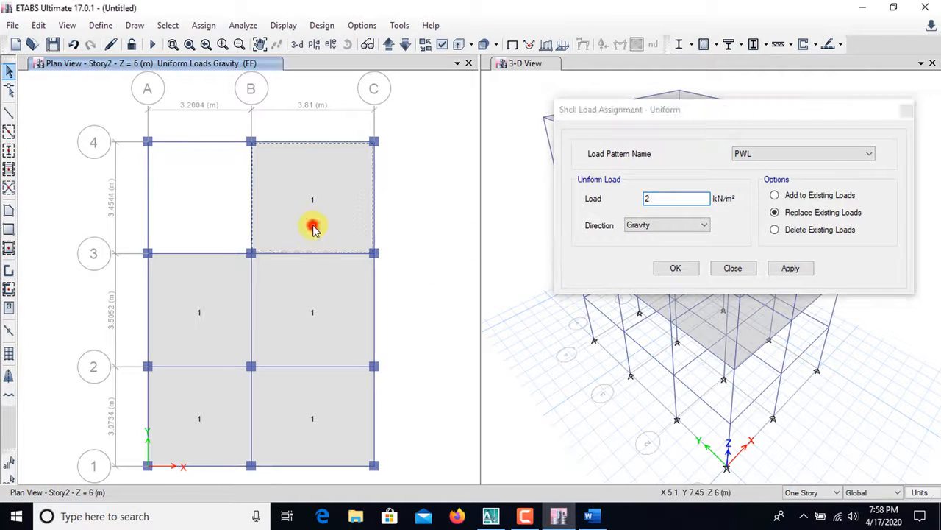
click(195, 304)
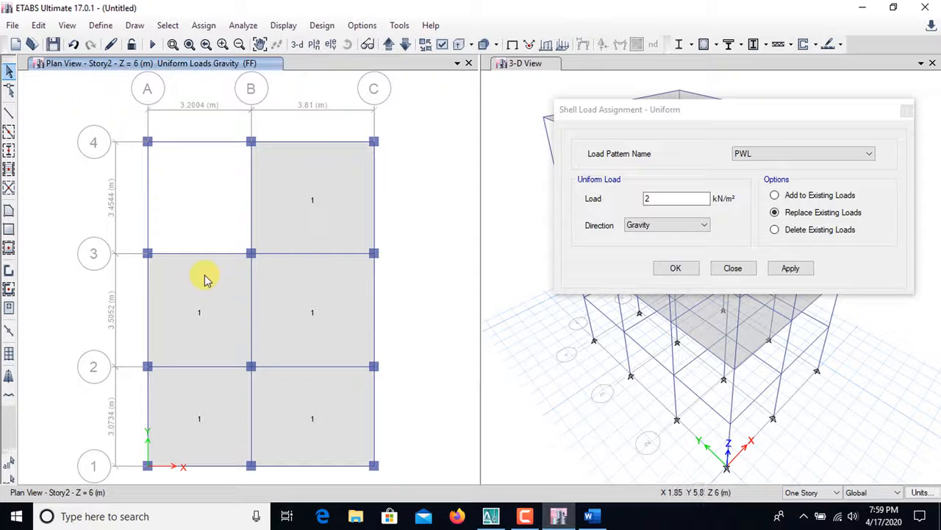
click(282, 211)
click(220, 293)
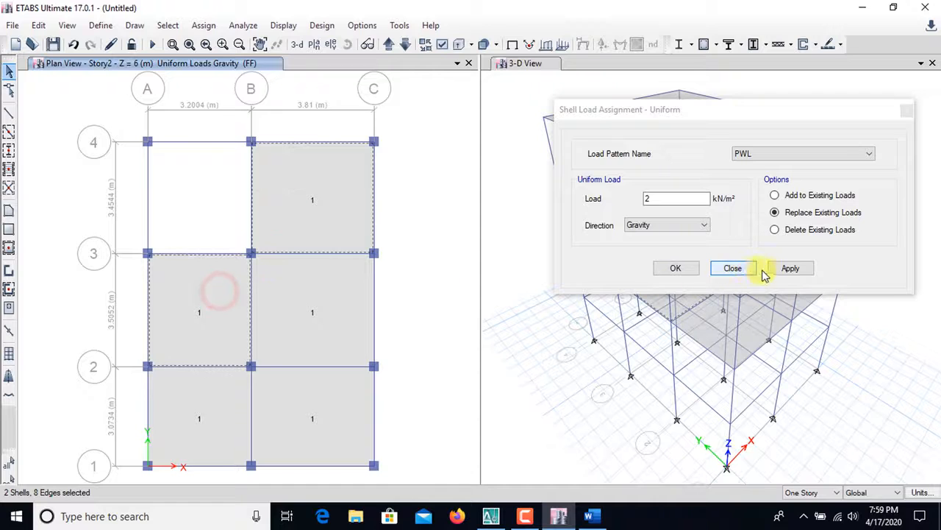
click(790, 269)
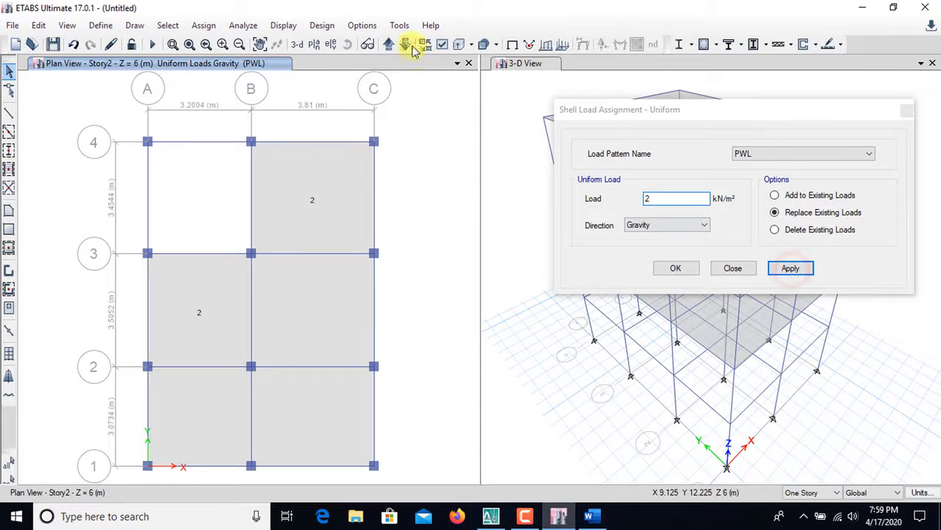
Step: Apply the 2 kN/m² PWL load to Story3 slab panels A–B/2–3 and B–C/3–4, and finish the shell load assignment
click(383, 45)
click(296, 219)
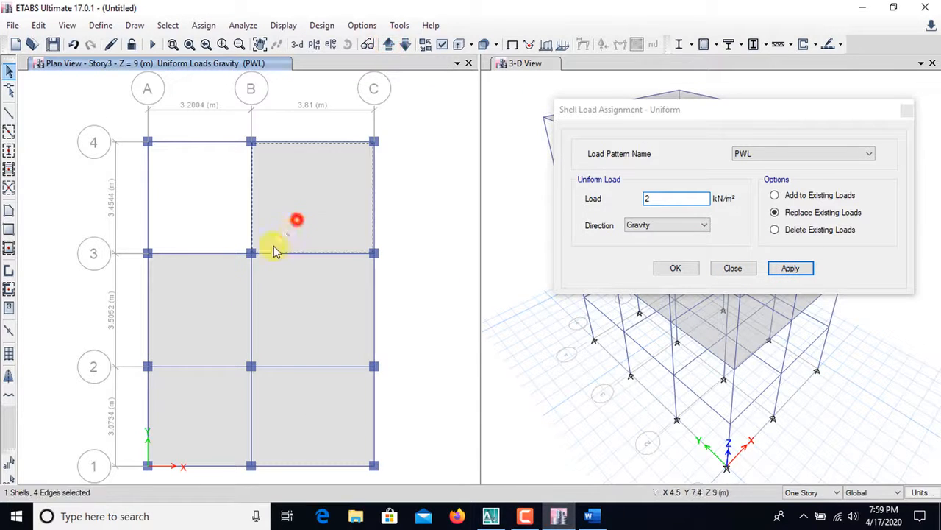
click(206, 298)
click(791, 269)
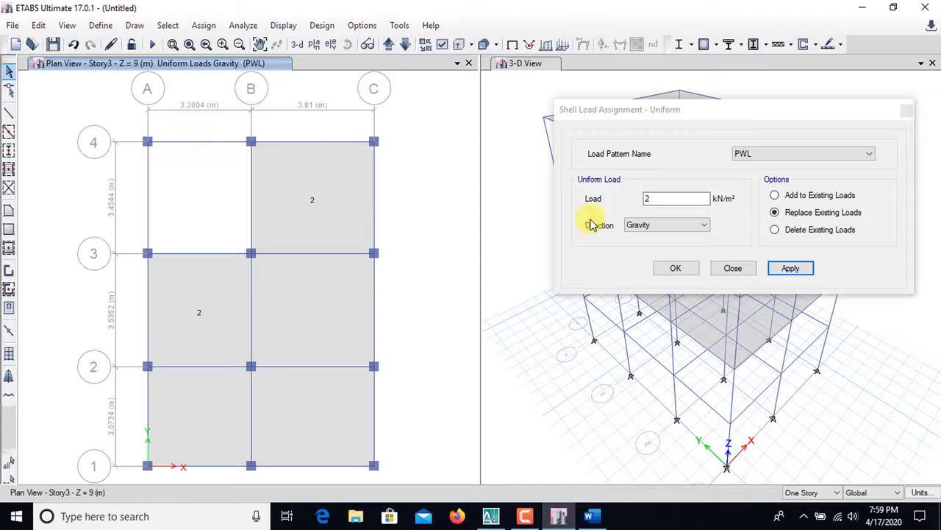
click(677, 269)
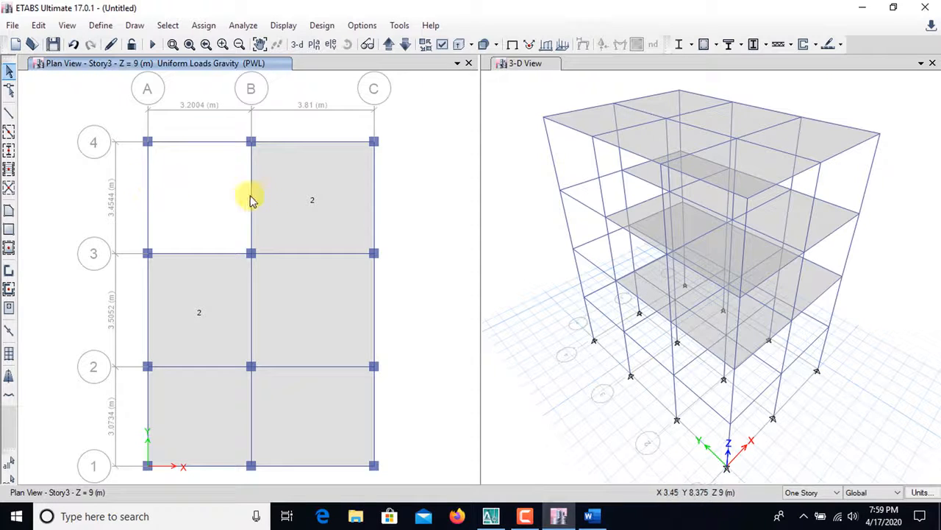
Step: Assign a 10 kN/m uniform distributed gravity load in the "Stairacse load" pattern to Story1 beams on grids A and B between grids 3 and 4
click(206, 26)
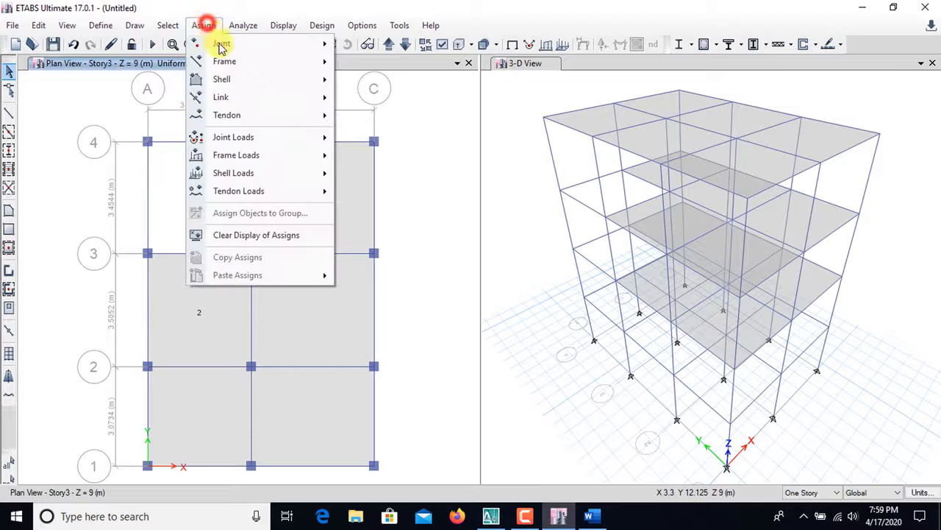
mouse_move(286, 158)
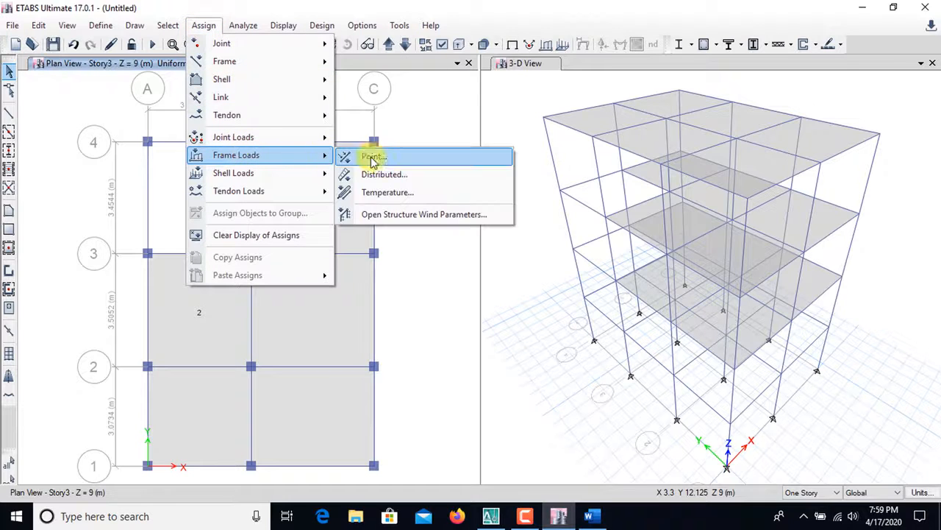
click(424, 178)
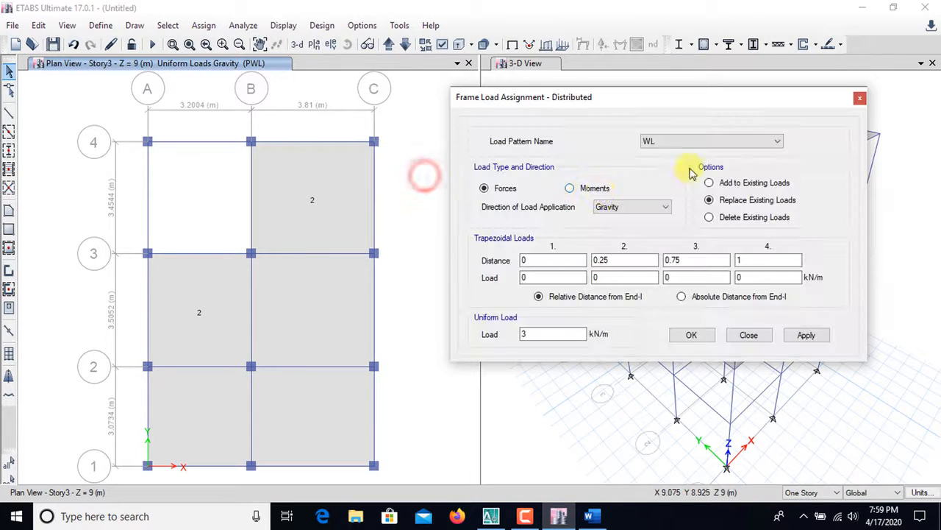
click(750, 140)
click(666, 198)
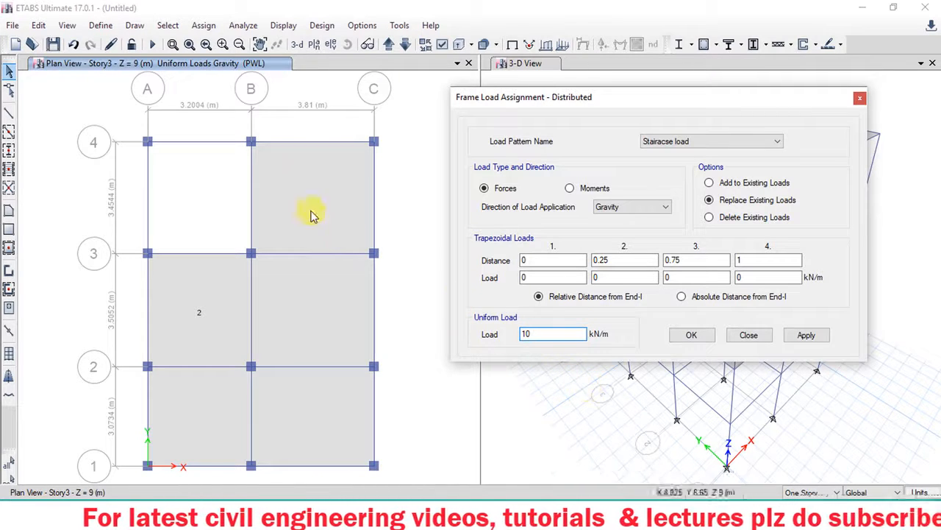
click(386, 47)
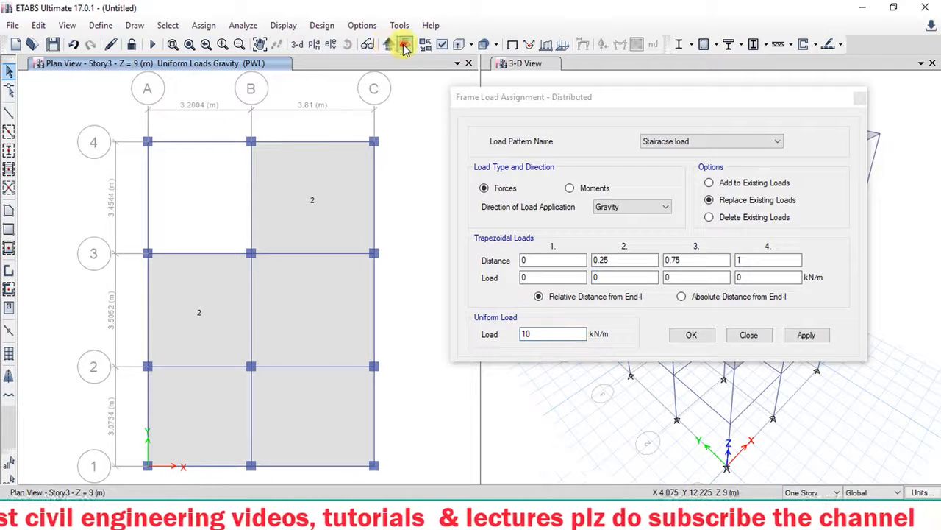
click(403, 44)
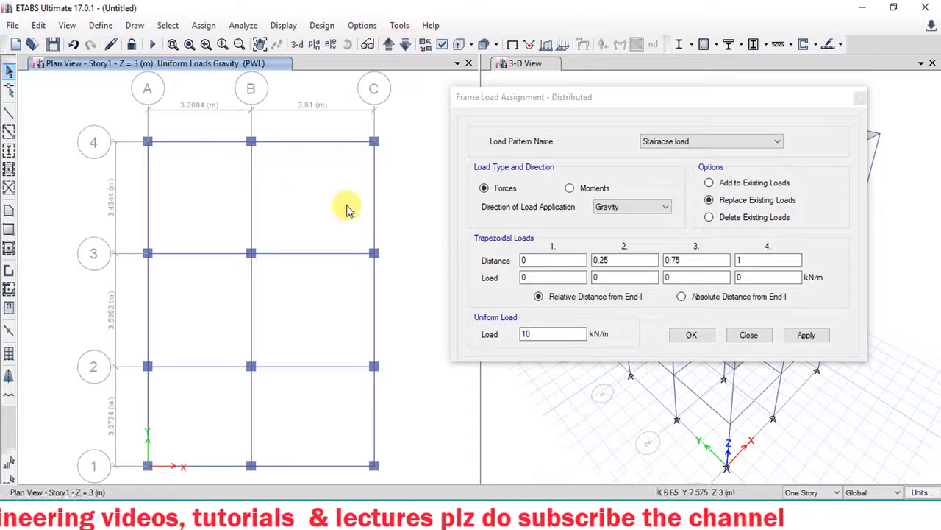
click(251, 195)
click(144, 196)
click(806, 337)
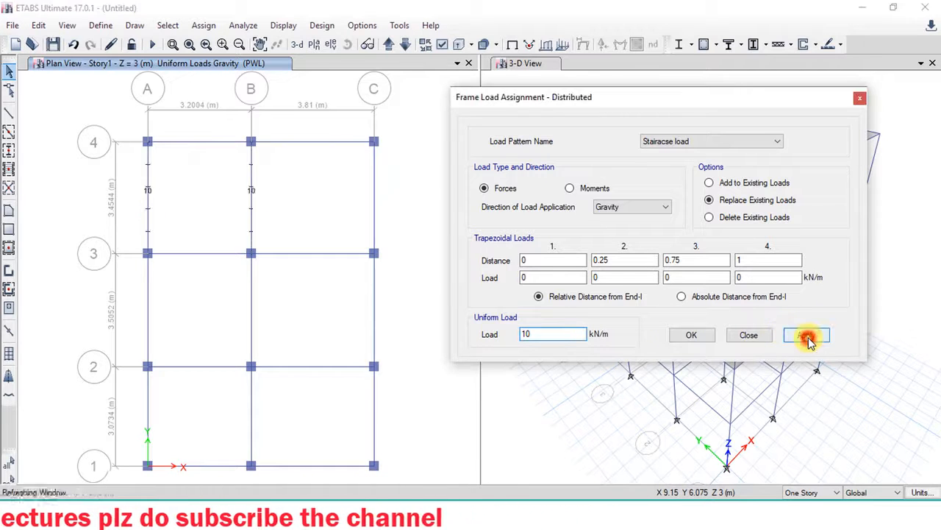
Step: Apply the 10 kN/m staircase load to the Story2 beams on grids A and B between grids 3 and 4
click(388, 45)
click(251, 199)
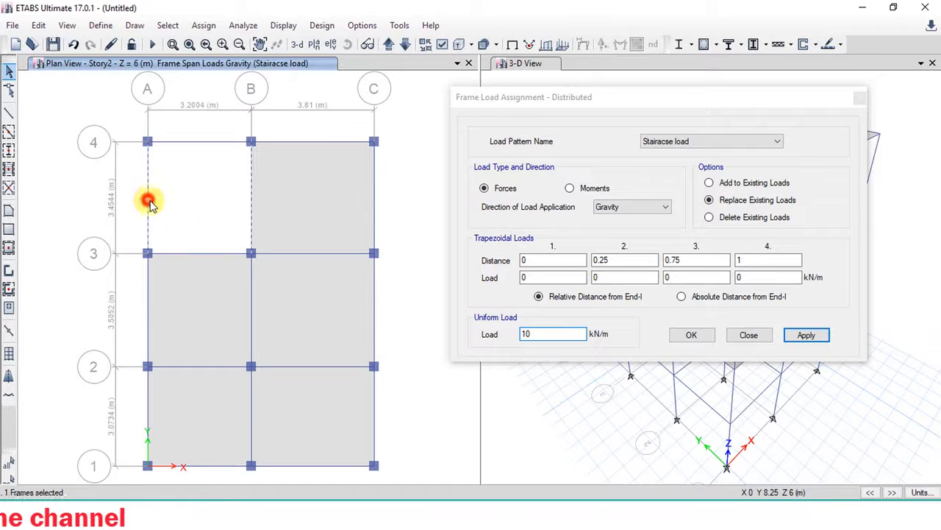
click(806, 335)
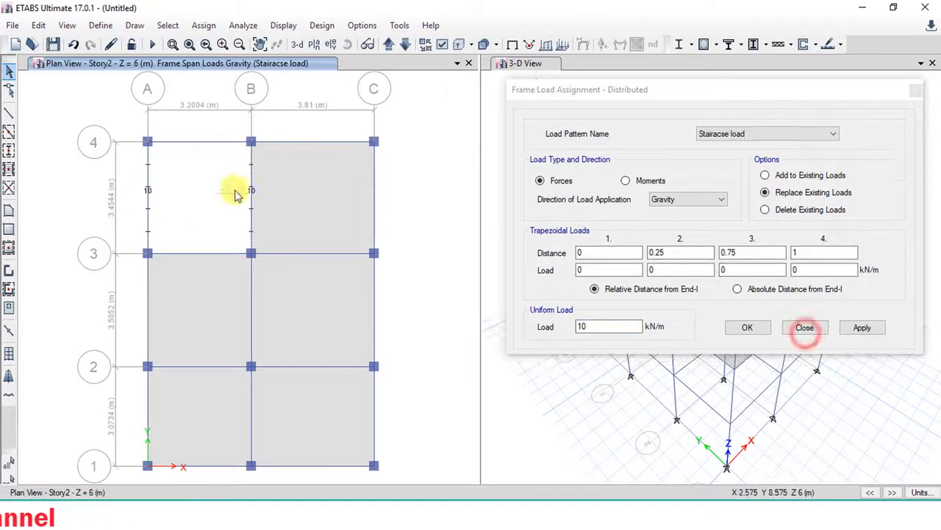
Step: Apply the 10 kN/m staircase load to the Story3 beam on grid B between grids 3 and 4, and finish the frame load assignment
click(387, 44)
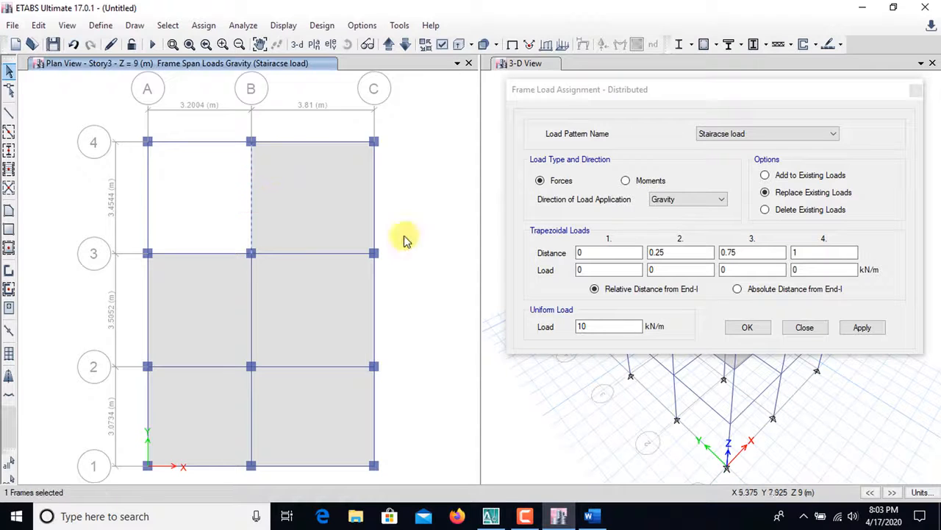
click(862, 331)
click(321, 139)
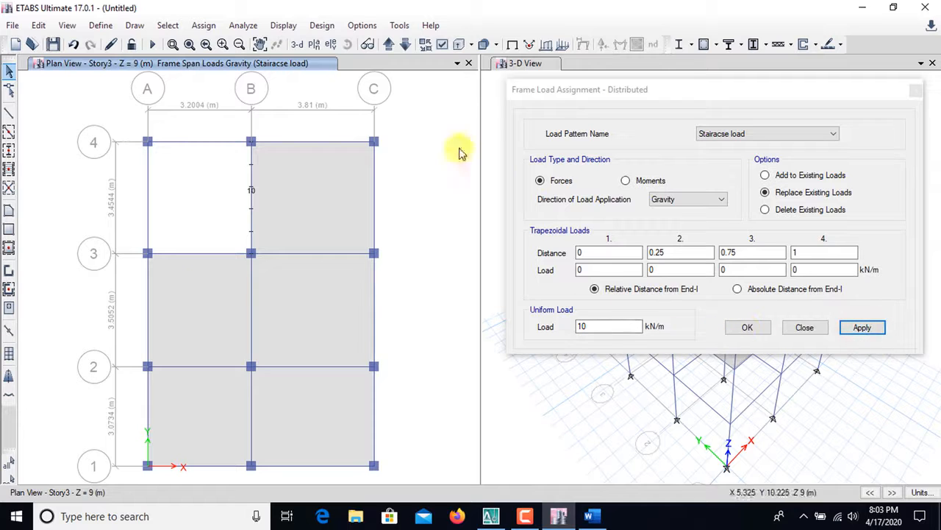
click(747, 328)
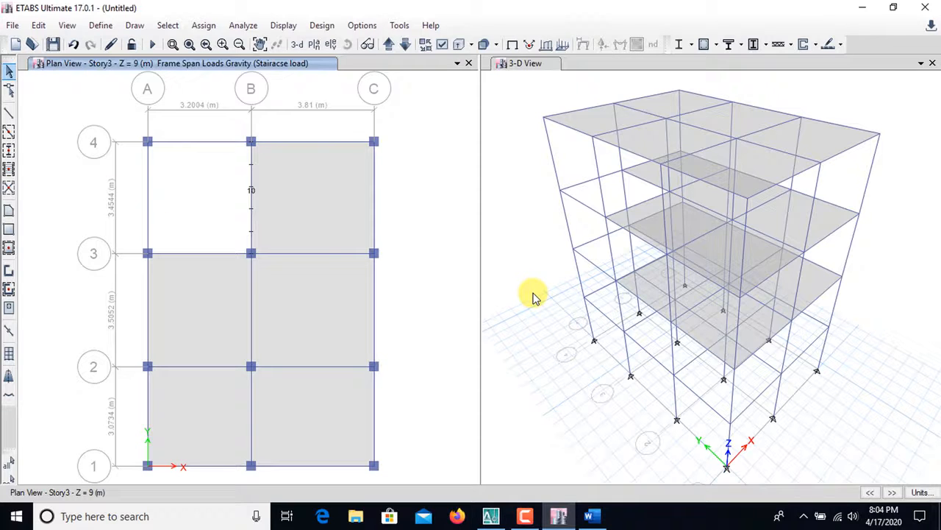
Step: Assign diaphragm D1 to all joints of Story1 with the joint diaphragm assignment
click(389, 46)
click(390, 46)
click(389, 46)
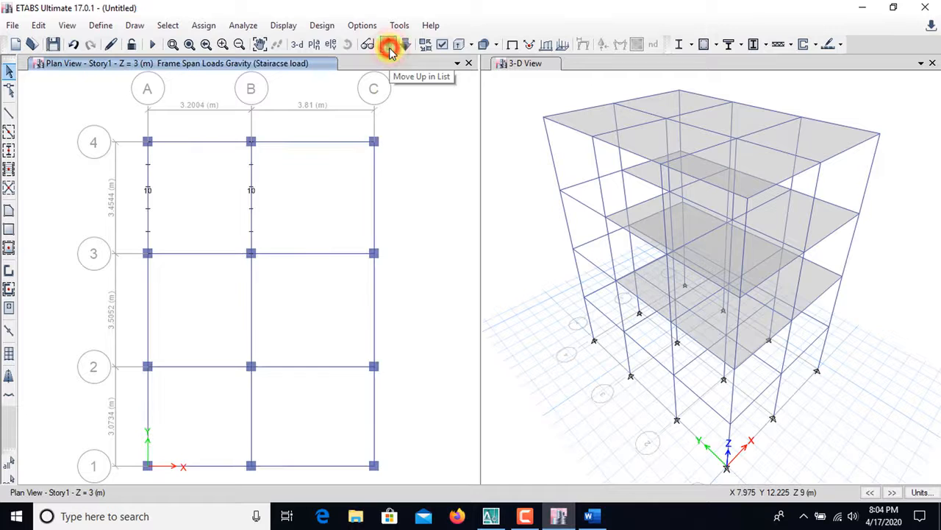
click(209, 25)
mouse_move(265, 46)
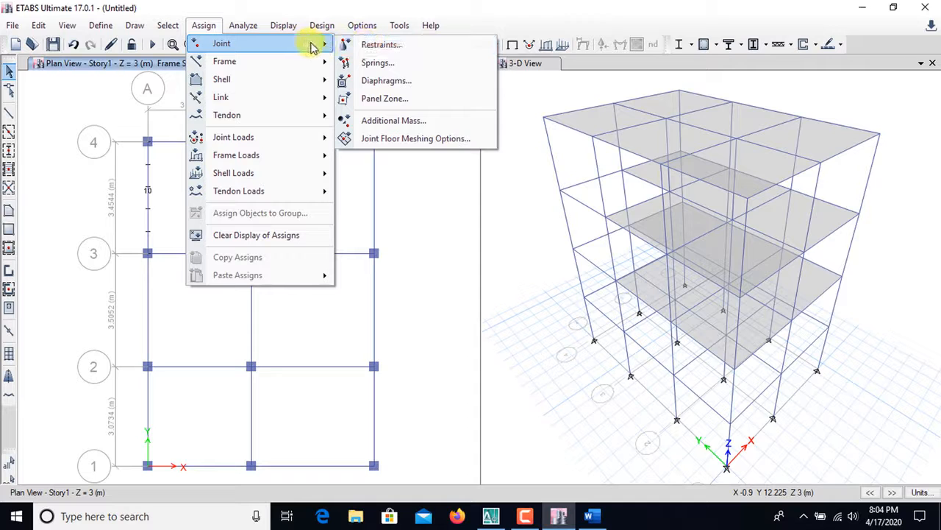
click(390, 81)
drag(524, 112, 719, 86)
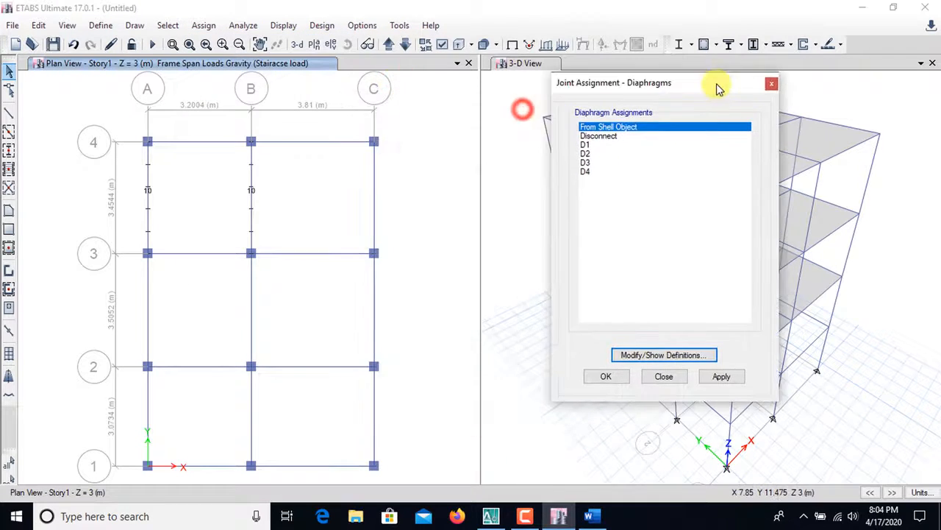
click(596, 144)
drag(673, 84, 734, 73)
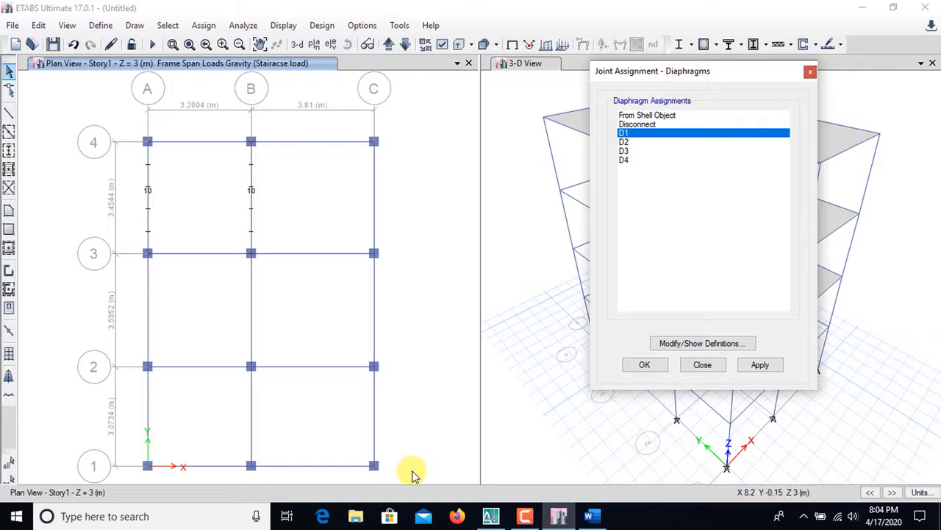
drag(414, 476, 125, 122)
click(754, 363)
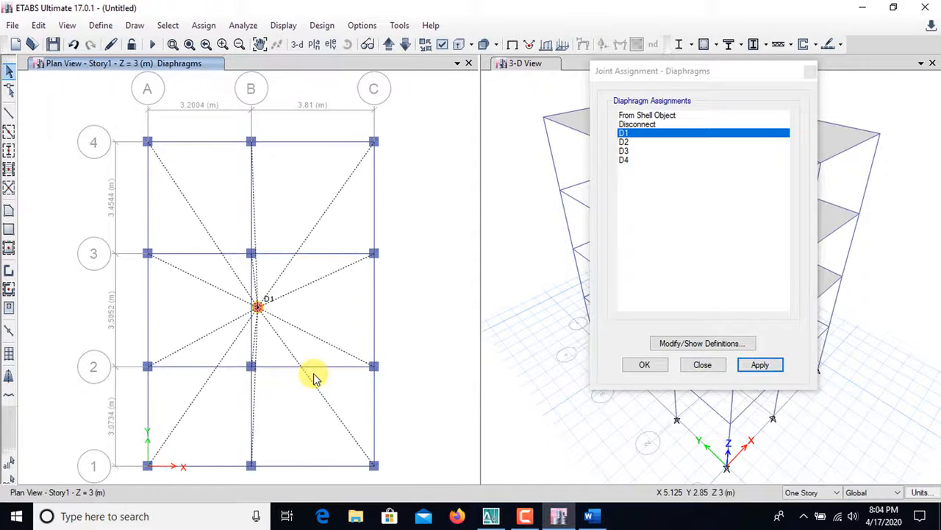
Step: Assign diaphragm D2 to all joints of Story2
click(388, 44)
drag(415, 479, 122, 122)
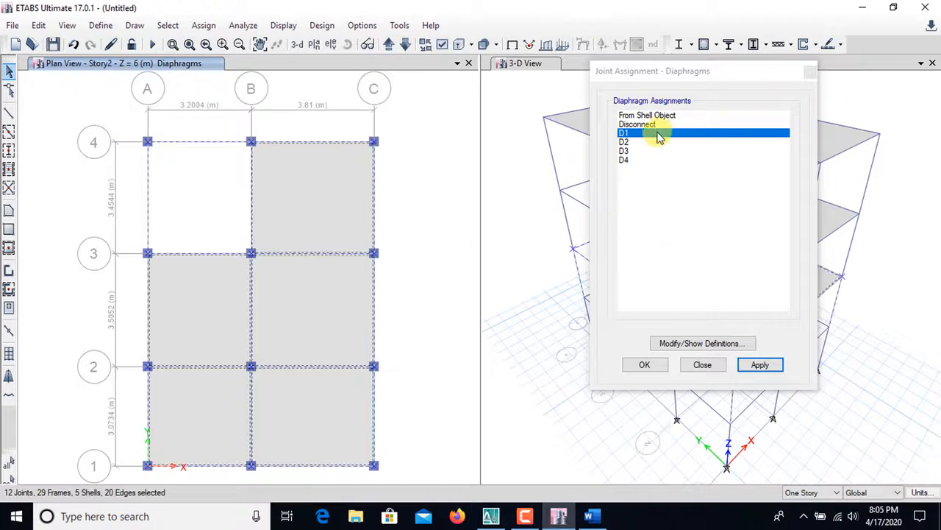
click(625, 141)
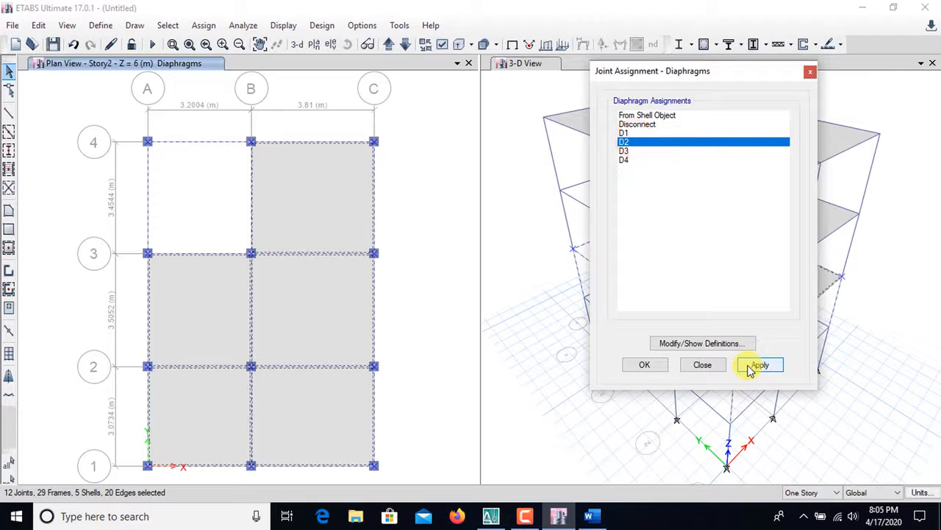
click(748, 366)
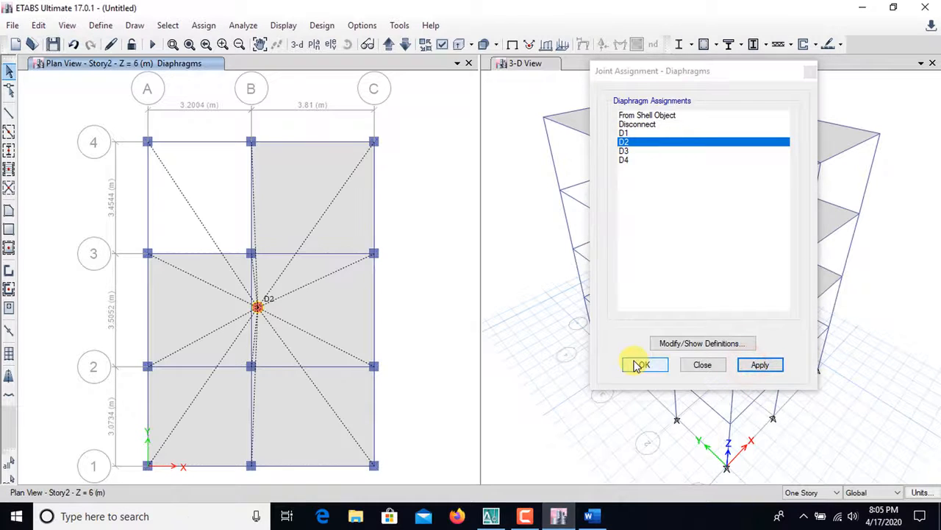
Step: Assign diaphragm D3 to all joints of Story3
click(387, 47)
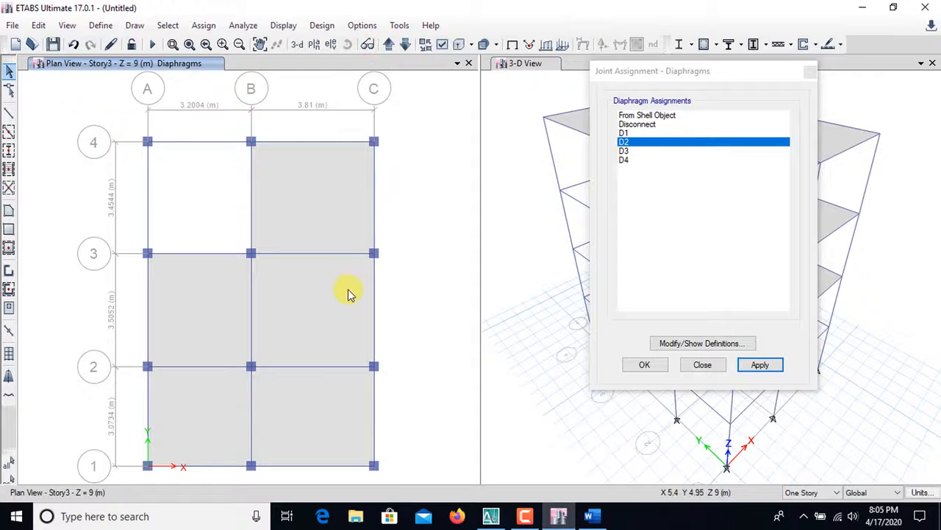
click(623, 151)
drag(408, 482, 126, 130)
click(770, 369)
Step: Assign diaphragm D4 to all joints of Story4, and finish the diaphragm assignment
click(388, 44)
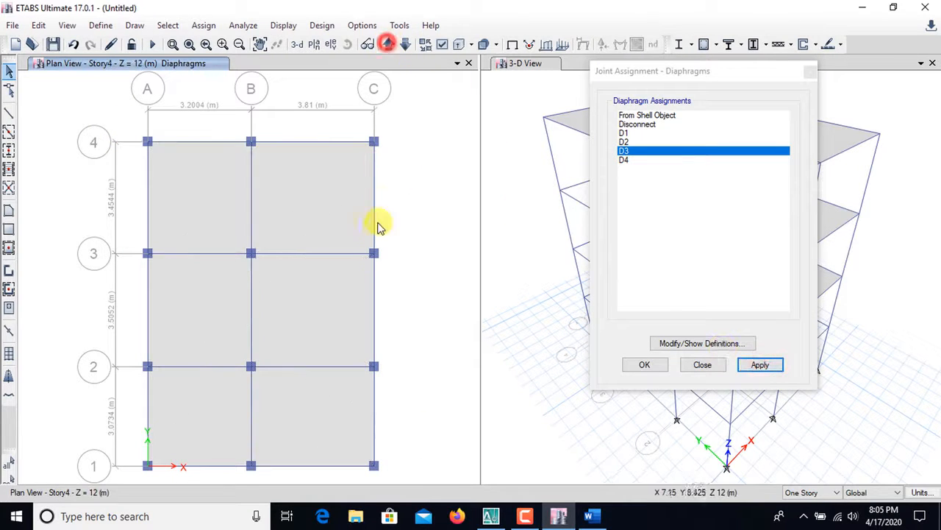
drag(403, 475, 130, 122)
click(644, 159)
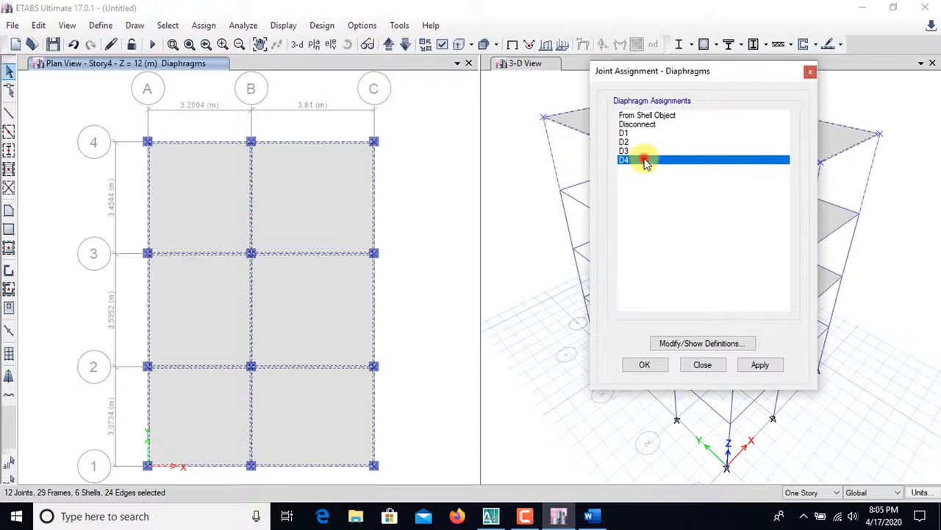
click(761, 364)
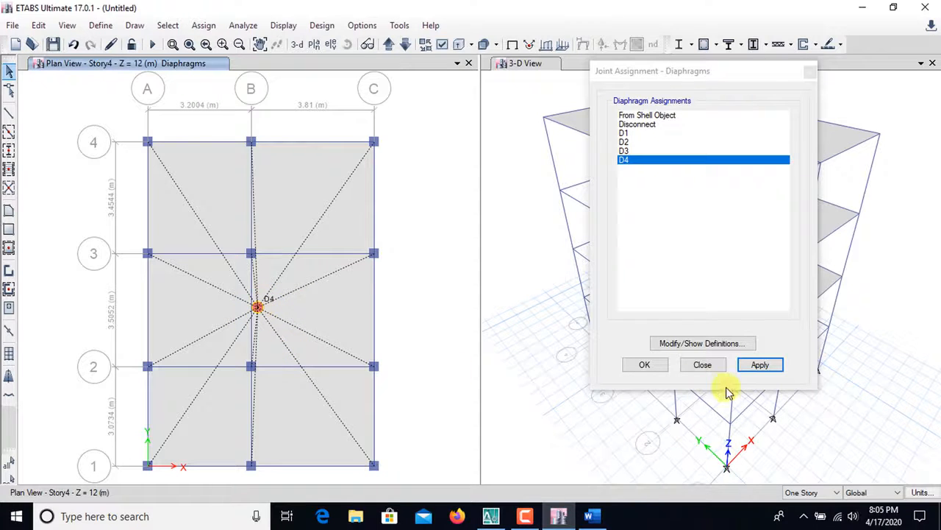
click(701, 365)
click(653, 366)
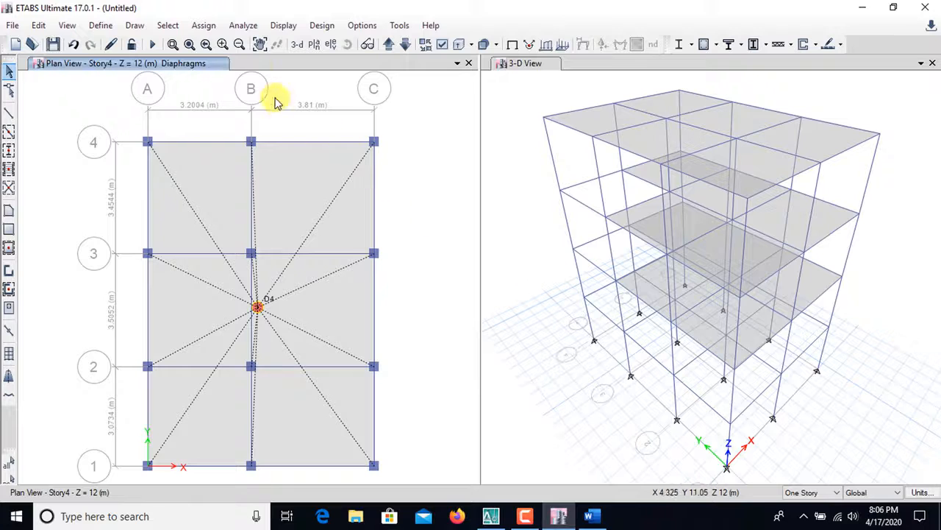
Step: Assign a floor auto mesh of 3 by 3 elements to all slabs of Story4
click(204, 26)
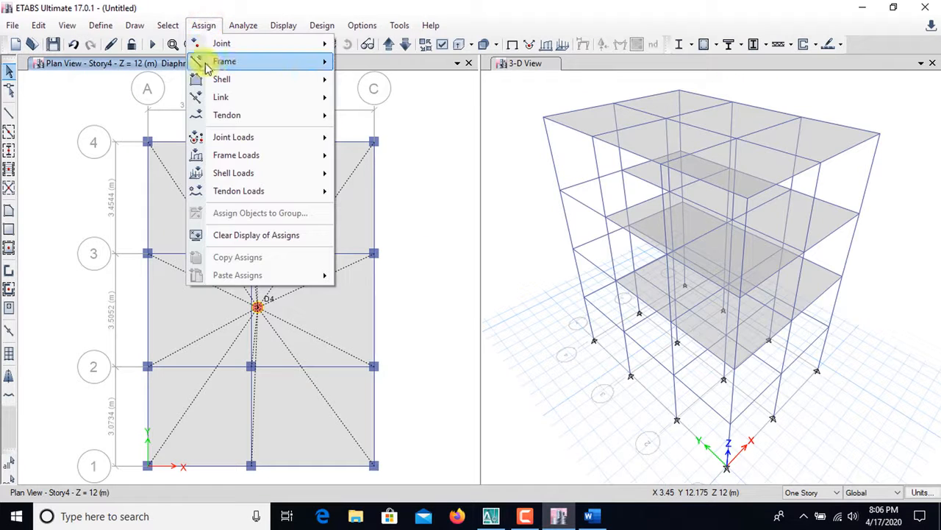
mouse_move(237, 81)
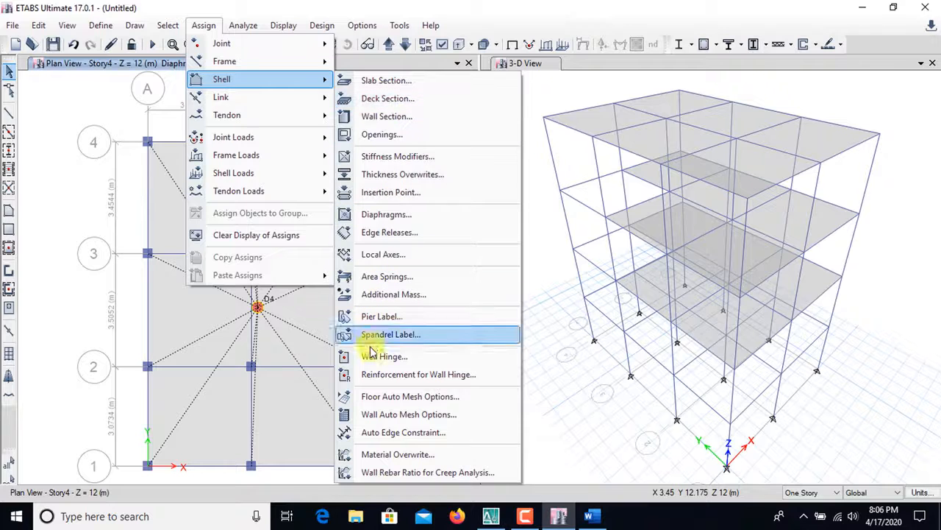
click(380, 397)
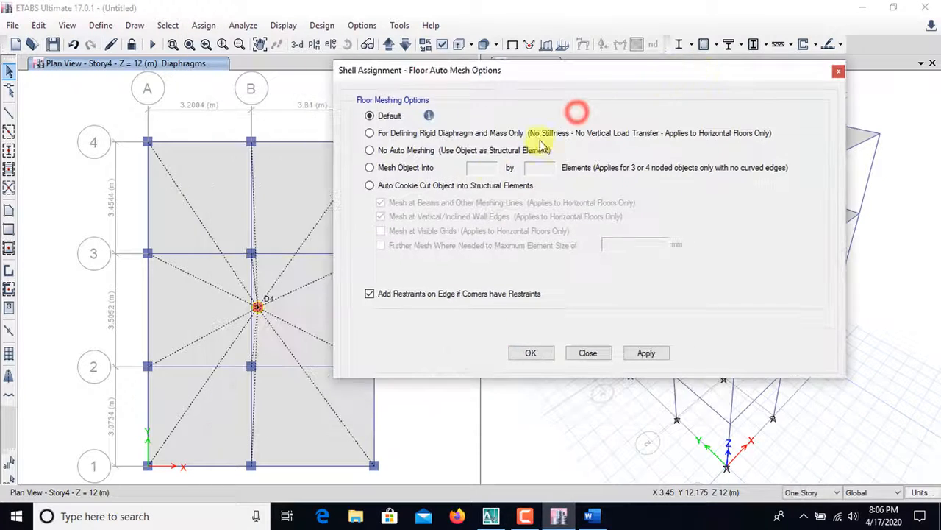
drag(564, 73, 613, 71)
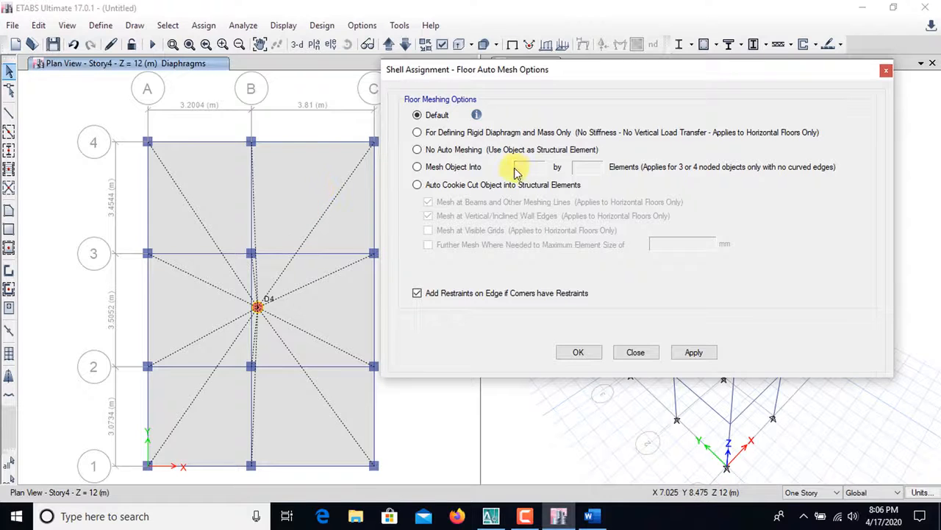
click(416, 168)
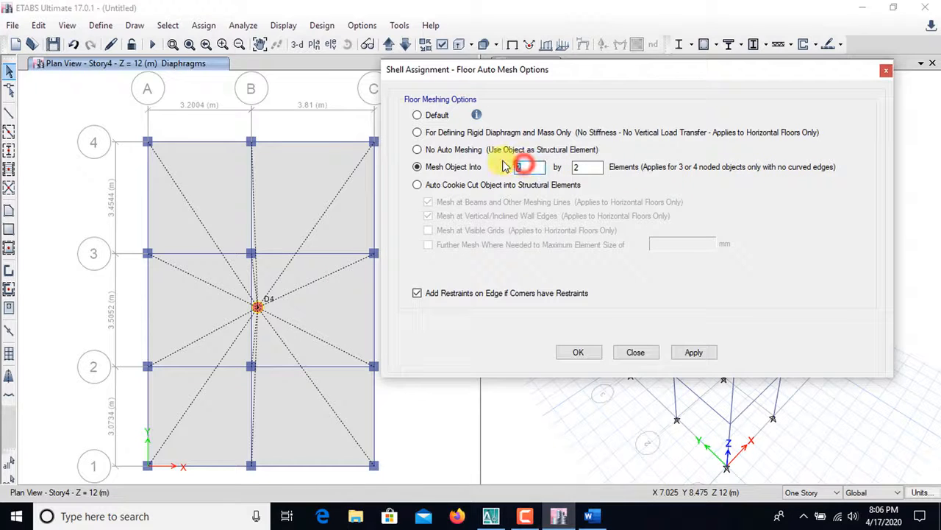
text(3)
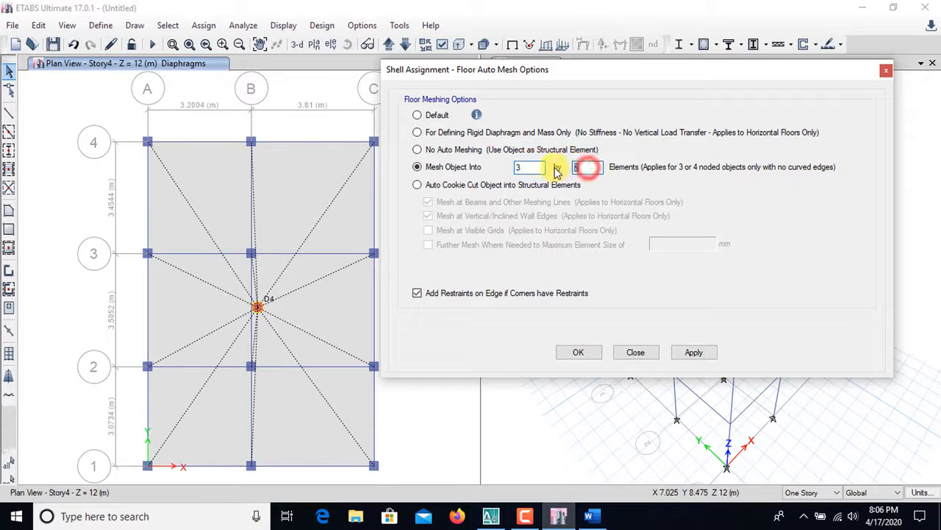
drag(660, 76, 726, 69)
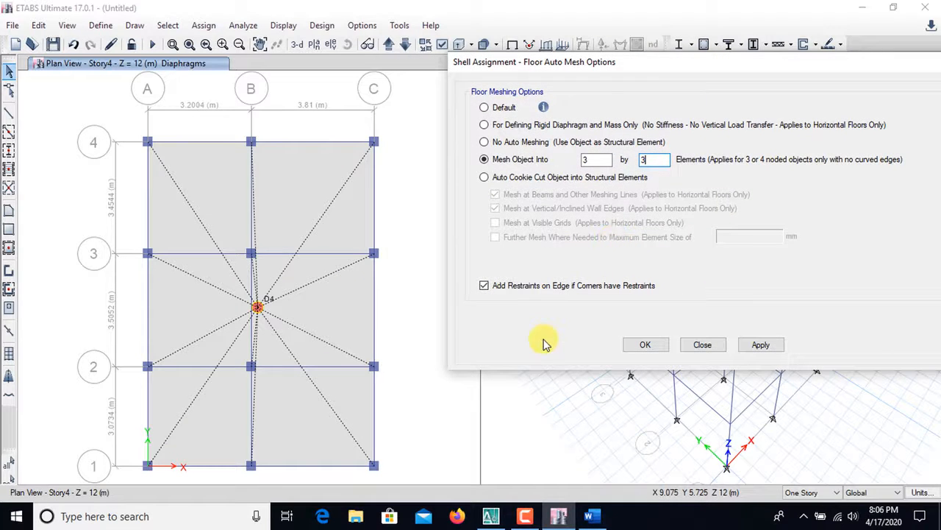
drag(404, 474, 129, 129)
click(765, 349)
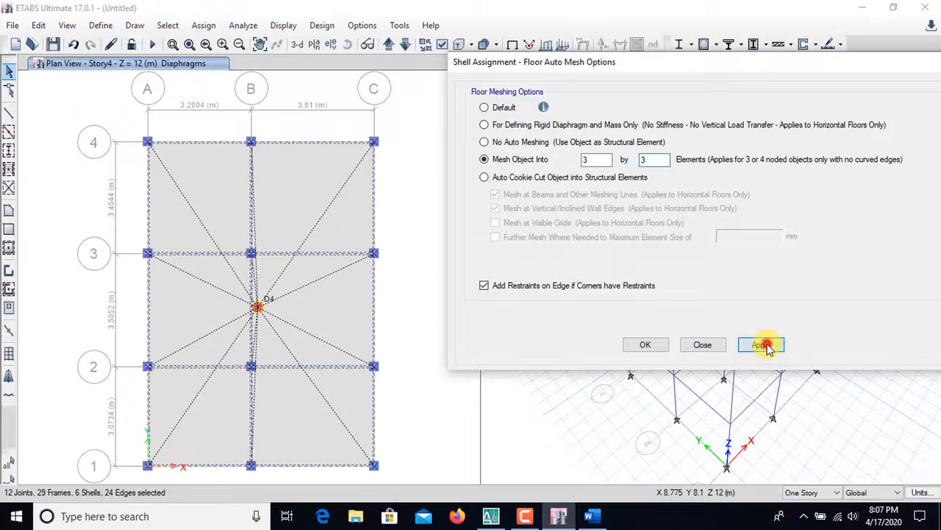
Step: Assign the same 3 by 3 floor mesh to all slabs of Story3 and Story2
click(404, 46)
drag(394, 473, 130, 130)
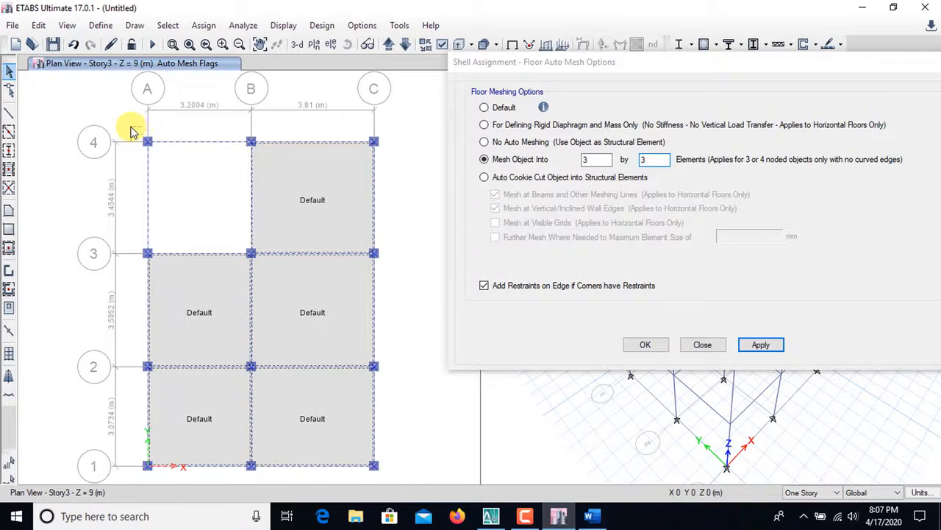
click(765, 349)
click(404, 46)
drag(391, 478, 138, 137)
click(760, 346)
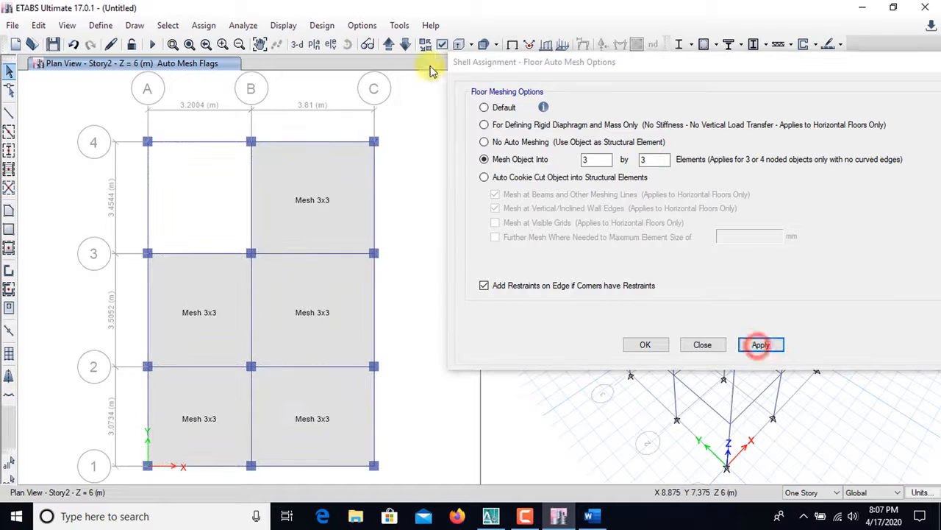
Step: Try to assign the 3 by 3 floor mesh to everything on Story1, and finish the floor mesh assignment
click(405, 45)
drag(394, 473, 131, 123)
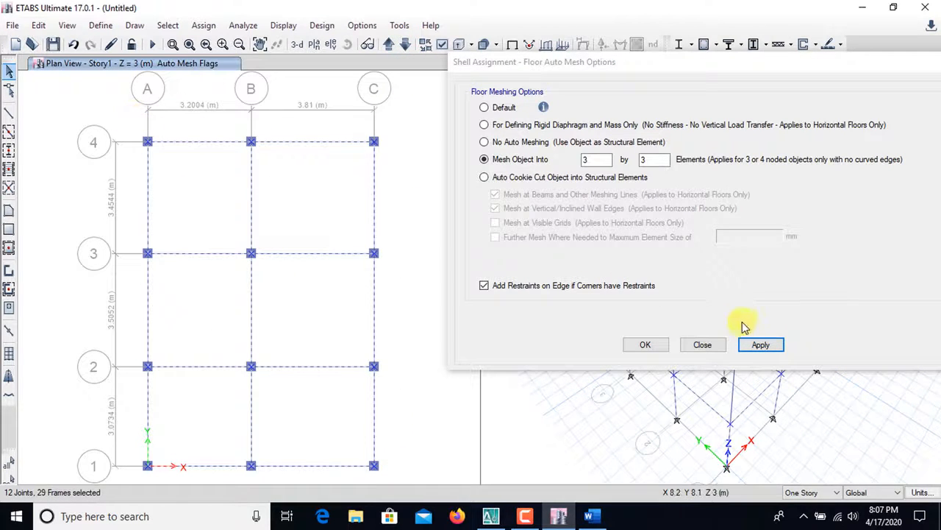
click(761, 344)
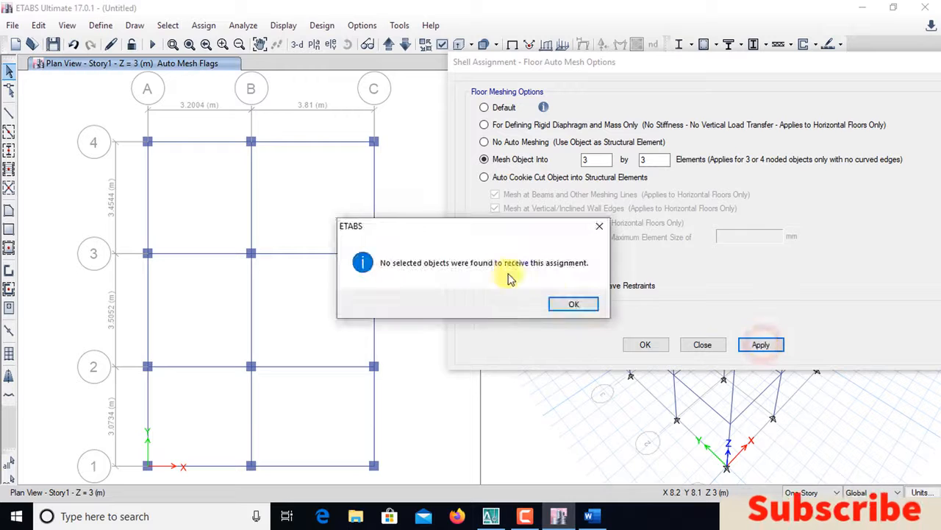
click(568, 304)
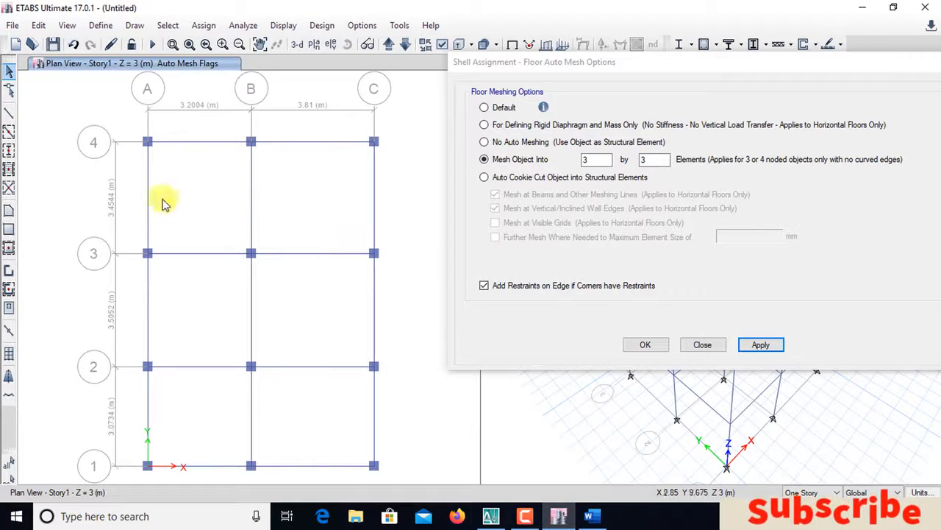
click(700, 346)
click(647, 345)
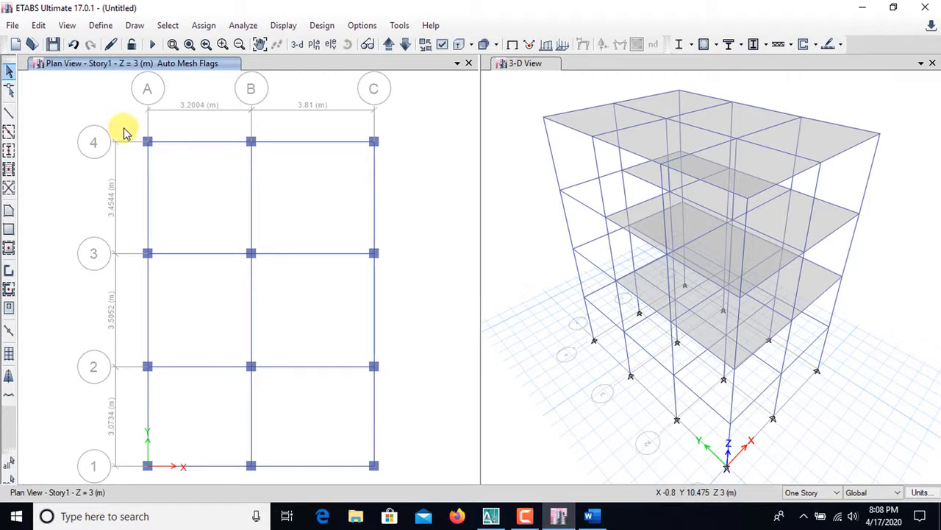
Step: Add the default design load combinations for Concrete Frame Design, converted to editable user combinations
click(101, 25)
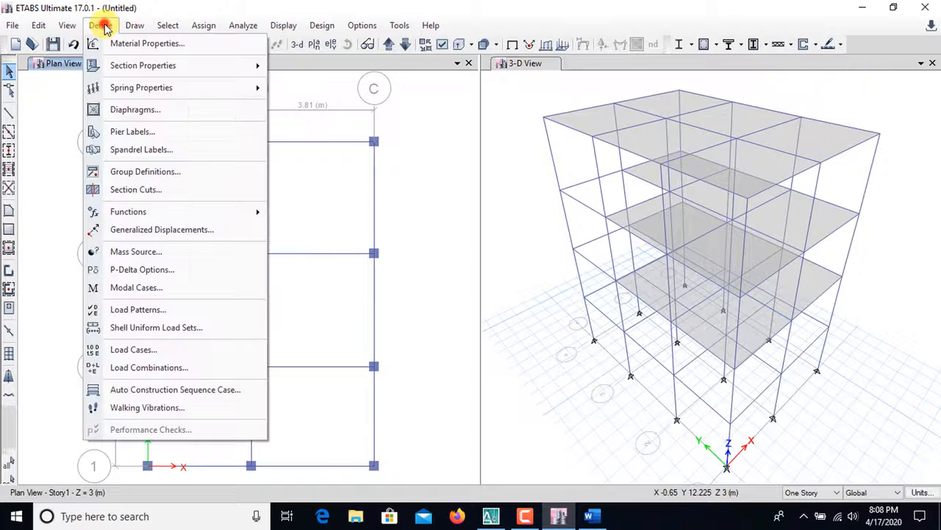
click(127, 368)
drag(456, 151, 501, 135)
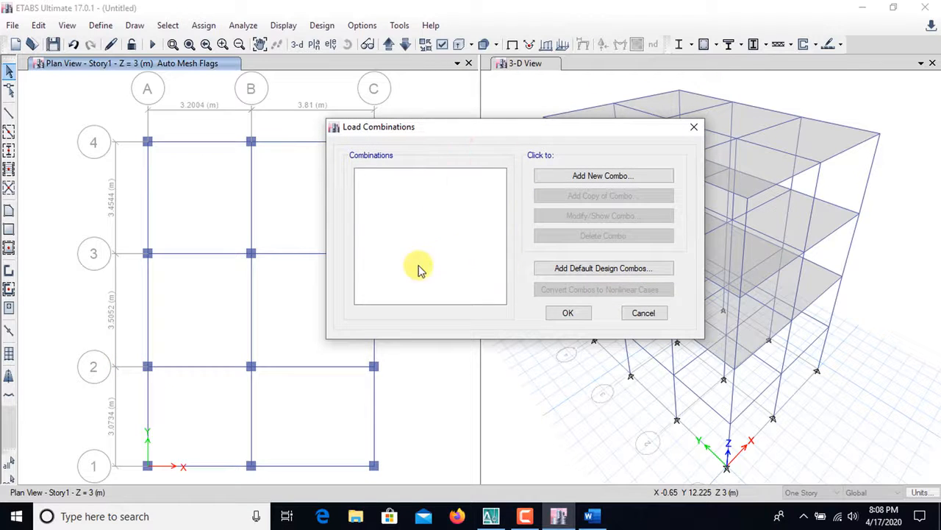
click(616, 269)
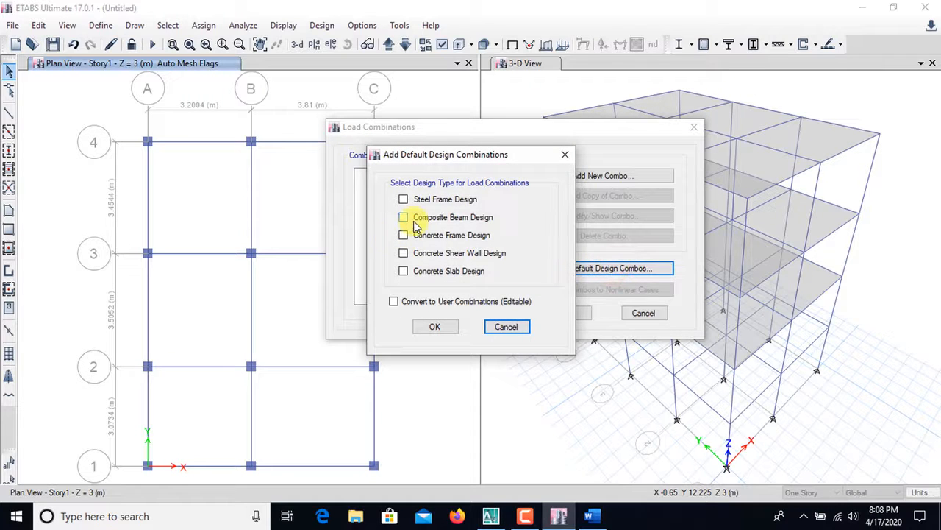
click(404, 235)
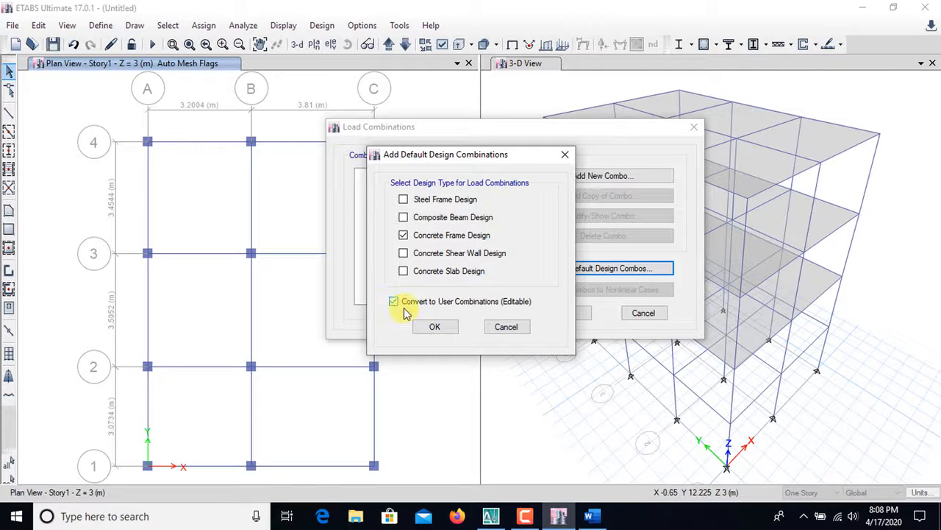
click(437, 328)
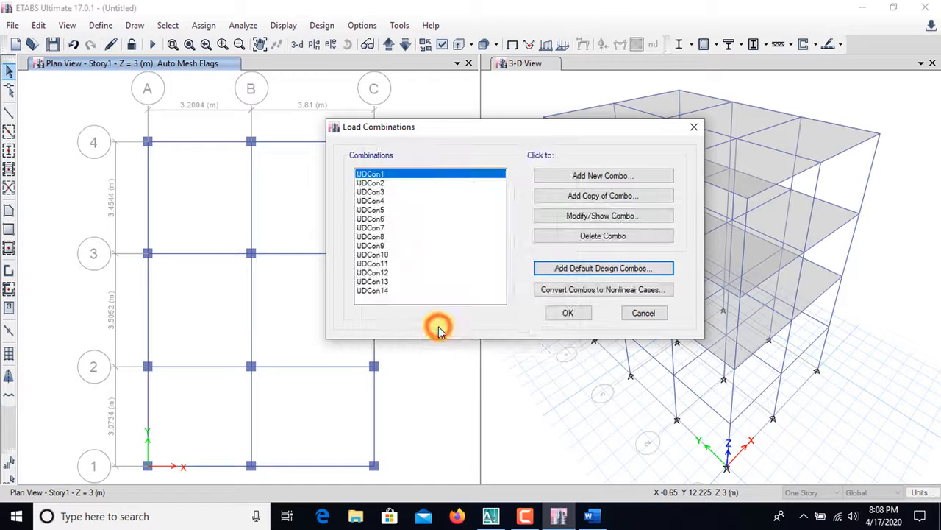
Step: Rename load combination UDCon2 as "1.5( DL+LL+WL+PWL+FF+Stairacse Load)" and accept the load combinations
click(372, 184)
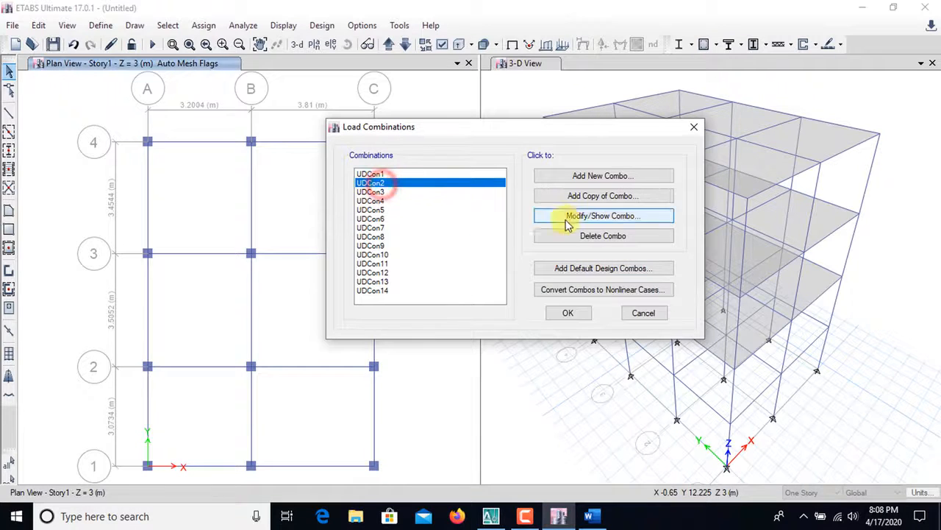
click(610, 215)
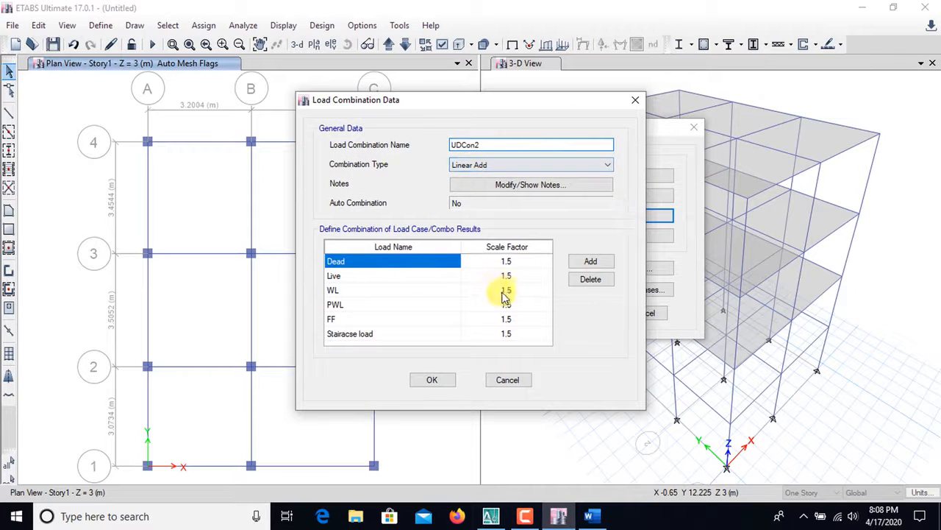
click(482, 144)
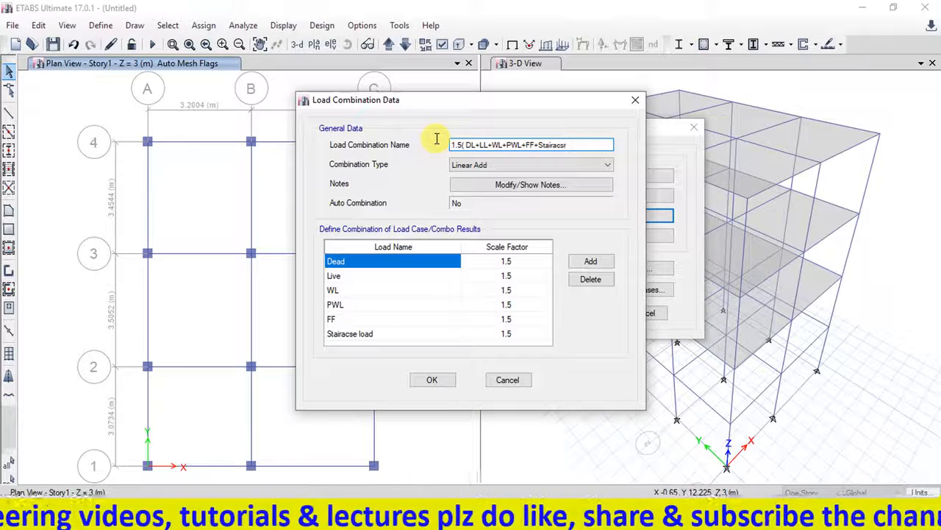
text(e)
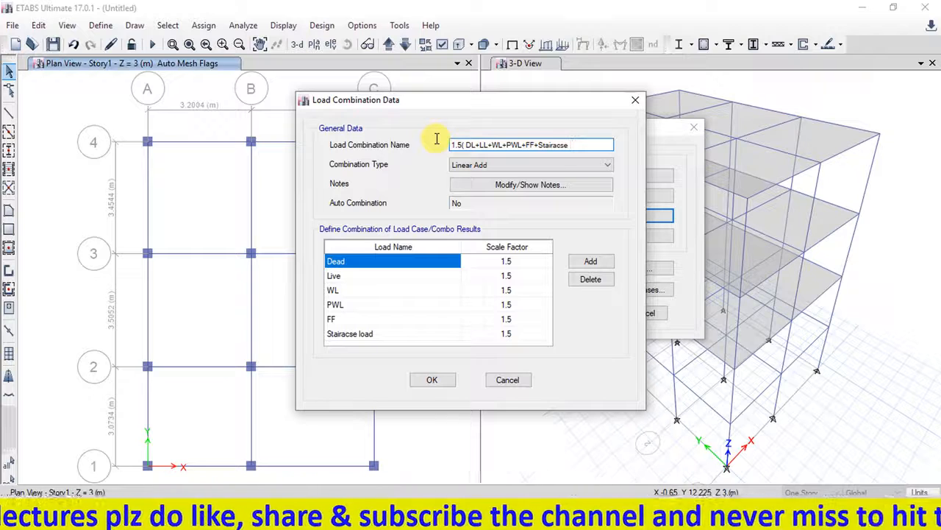
text( Load))
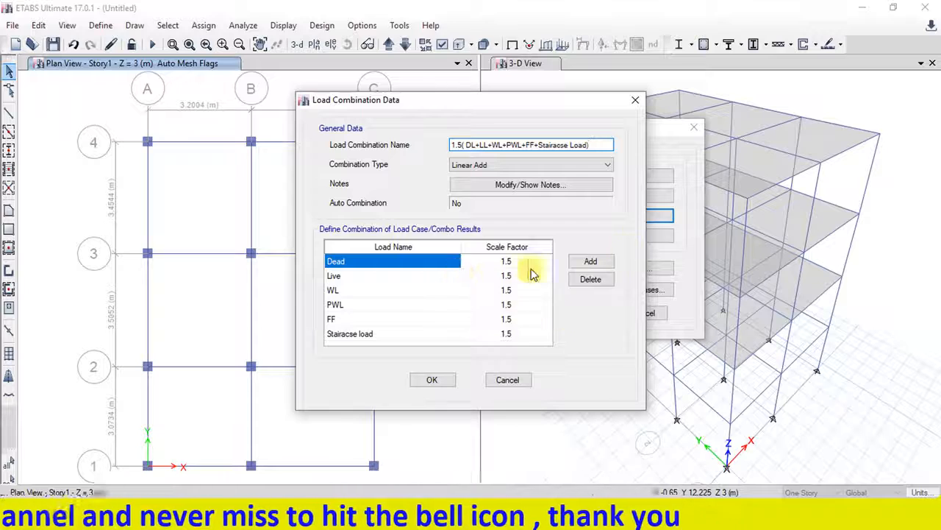
click(439, 386)
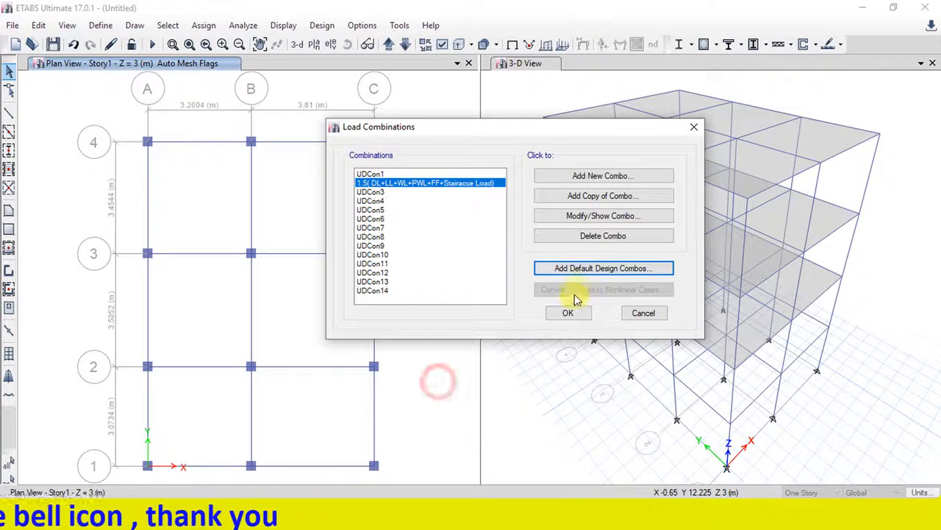
click(567, 314)
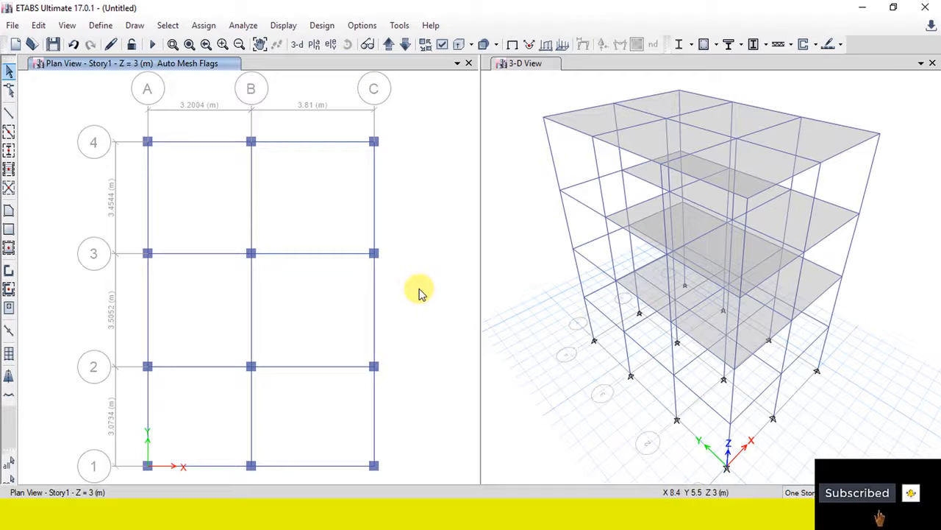
Step: Run the model check with all joint, frame, shell, other and fix options enabled, and close the check report
click(243, 25)
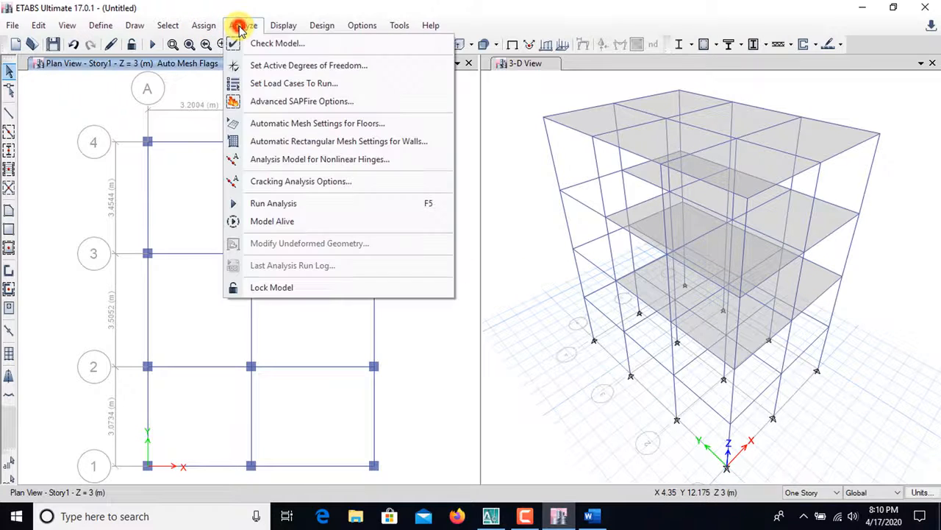
click(280, 44)
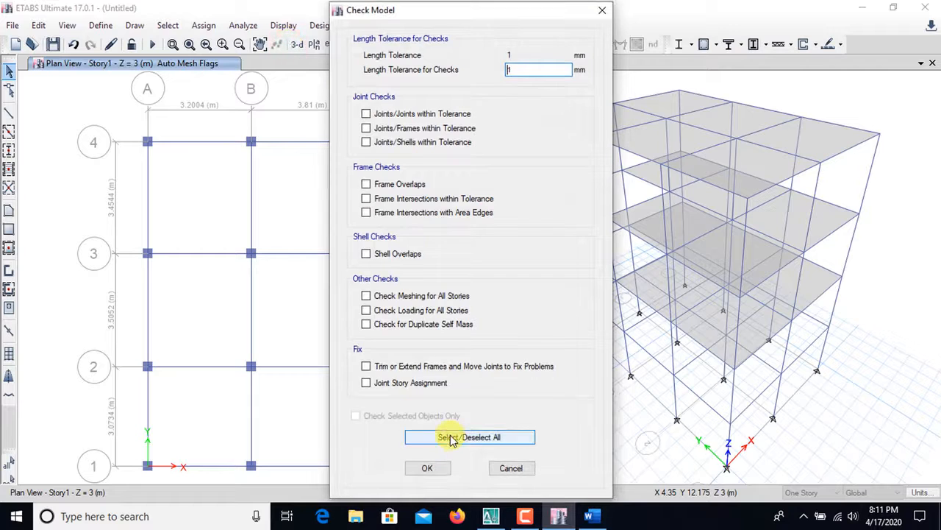
click(452, 439)
click(366, 382)
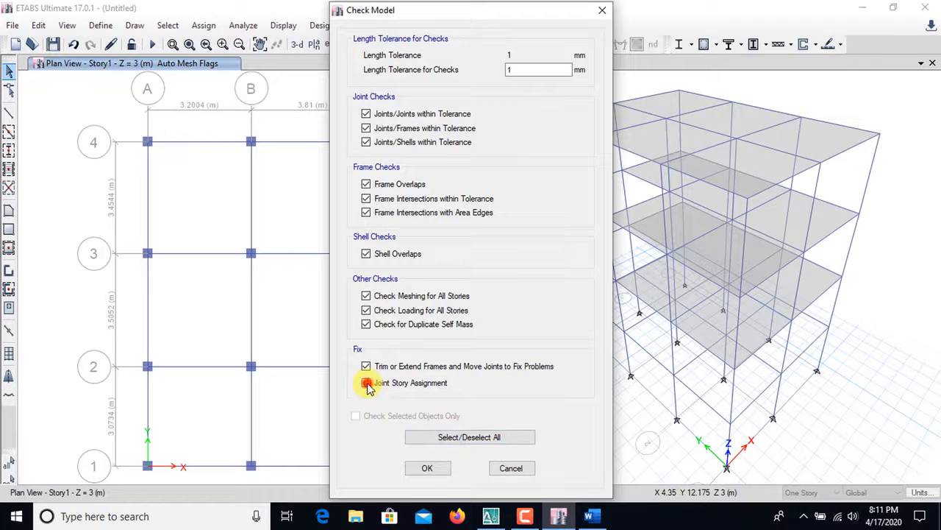
click(429, 468)
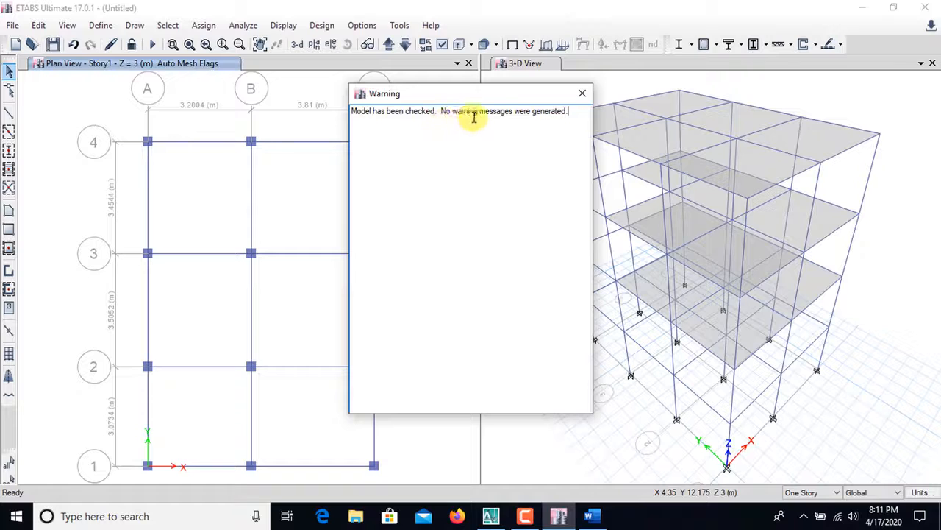
drag(494, 96, 532, 100)
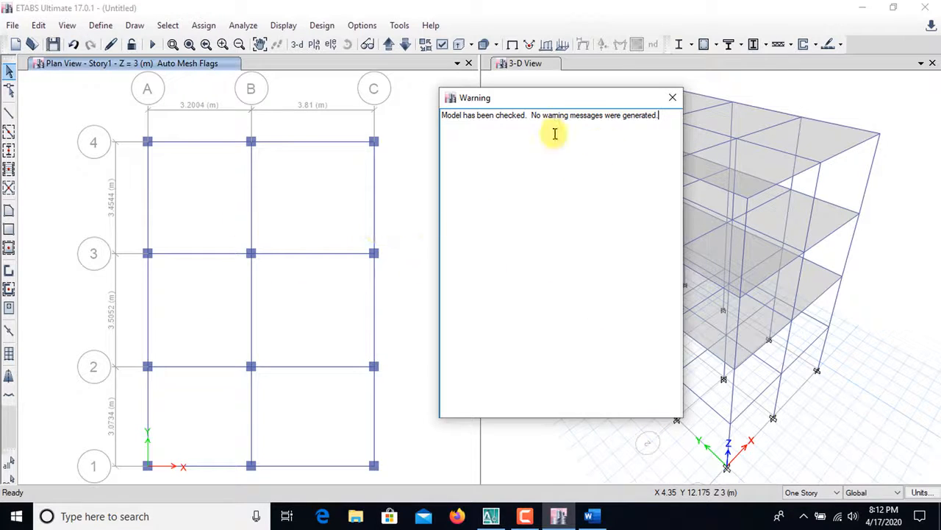
click(674, 100)
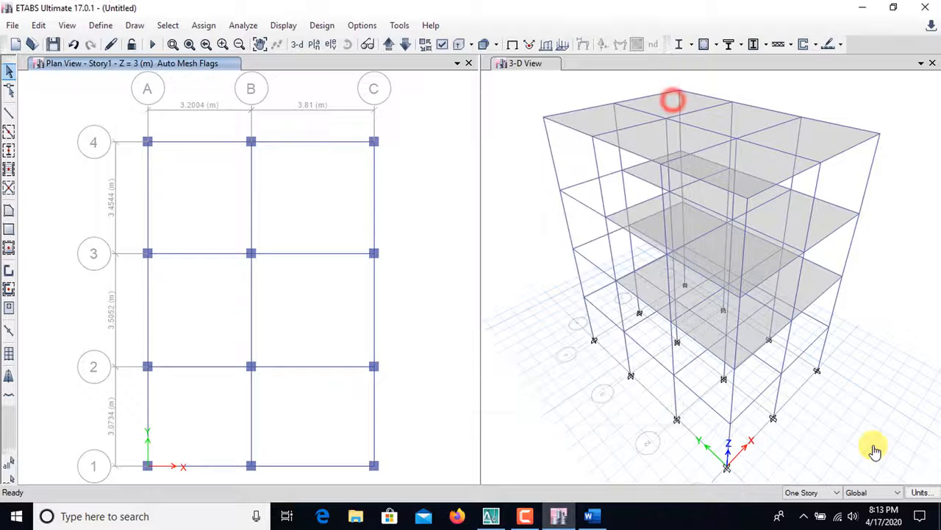